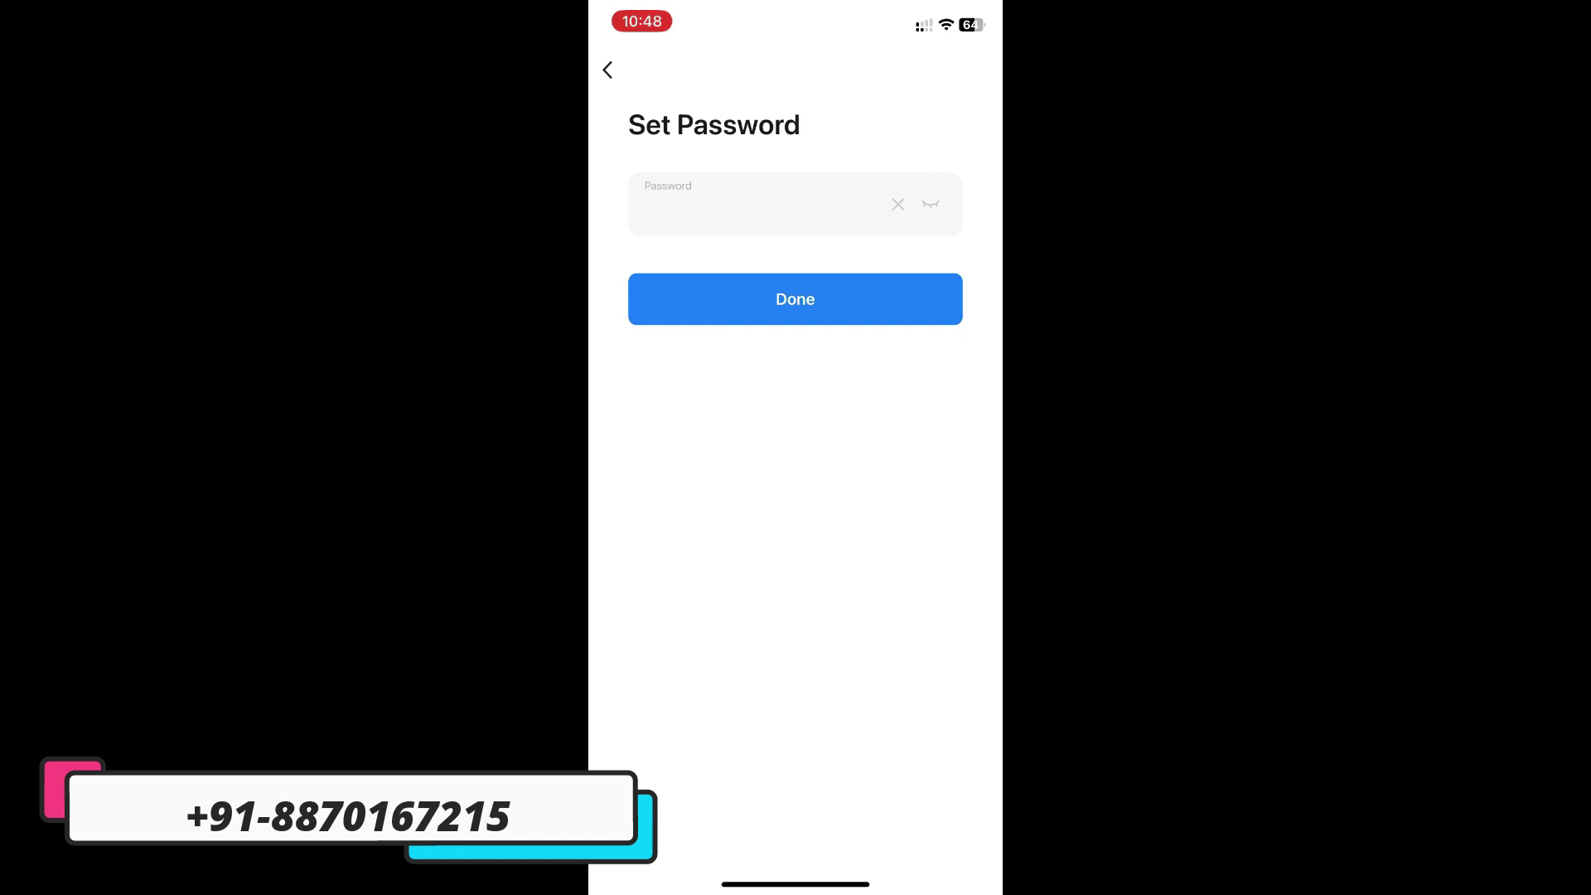
# - Confirm the new account password, allow the service improvement permission and dismiss the add-device tip
pyautogui.click(759, 212)
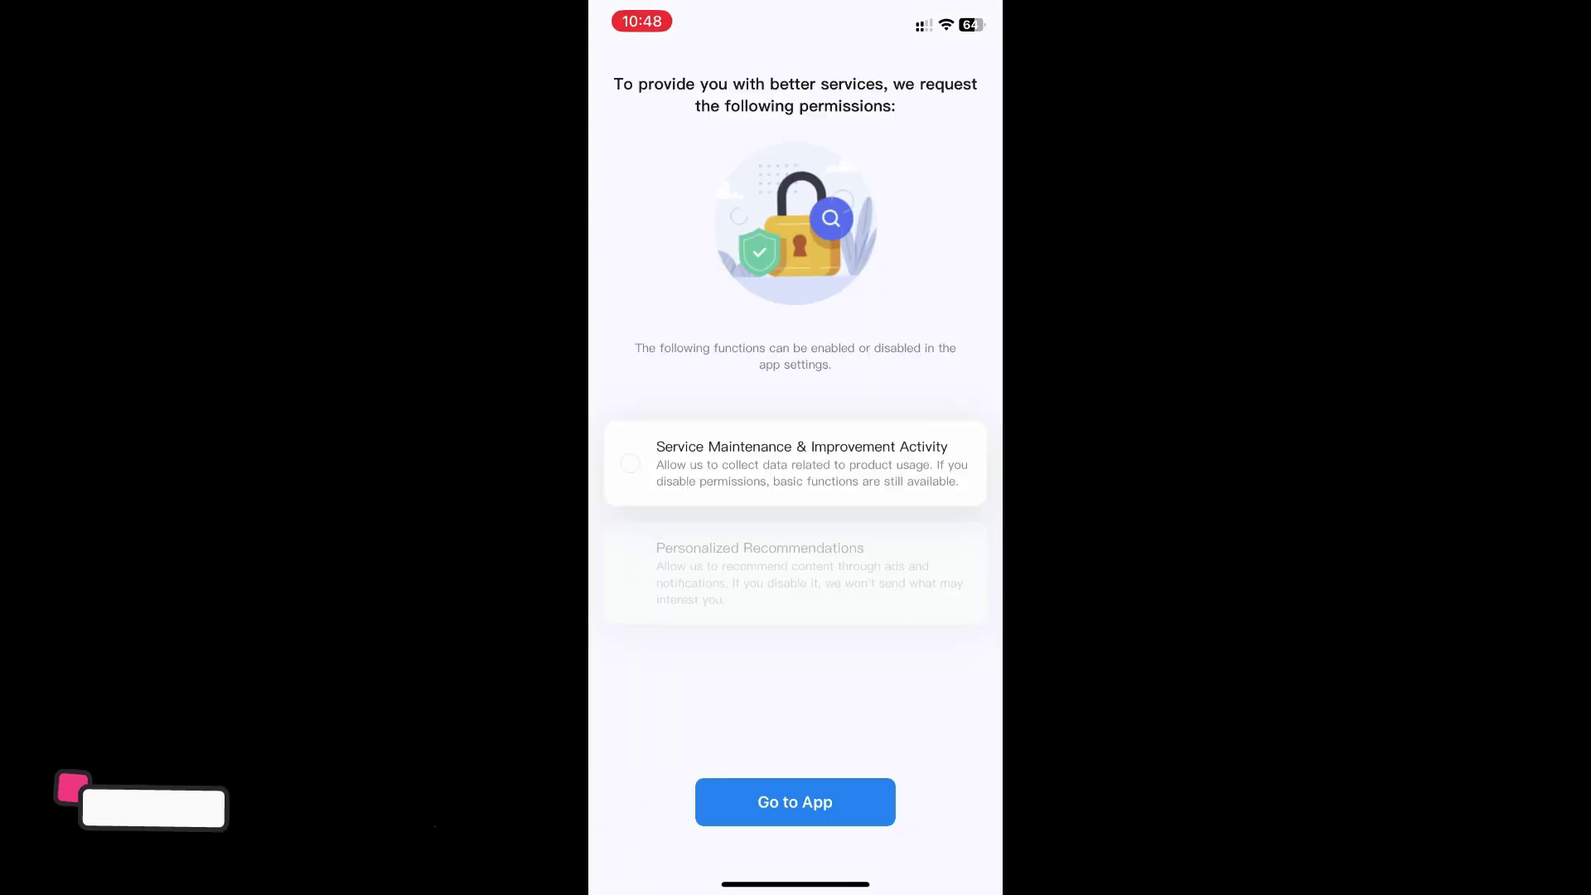
pyautogui.click(630, 463)
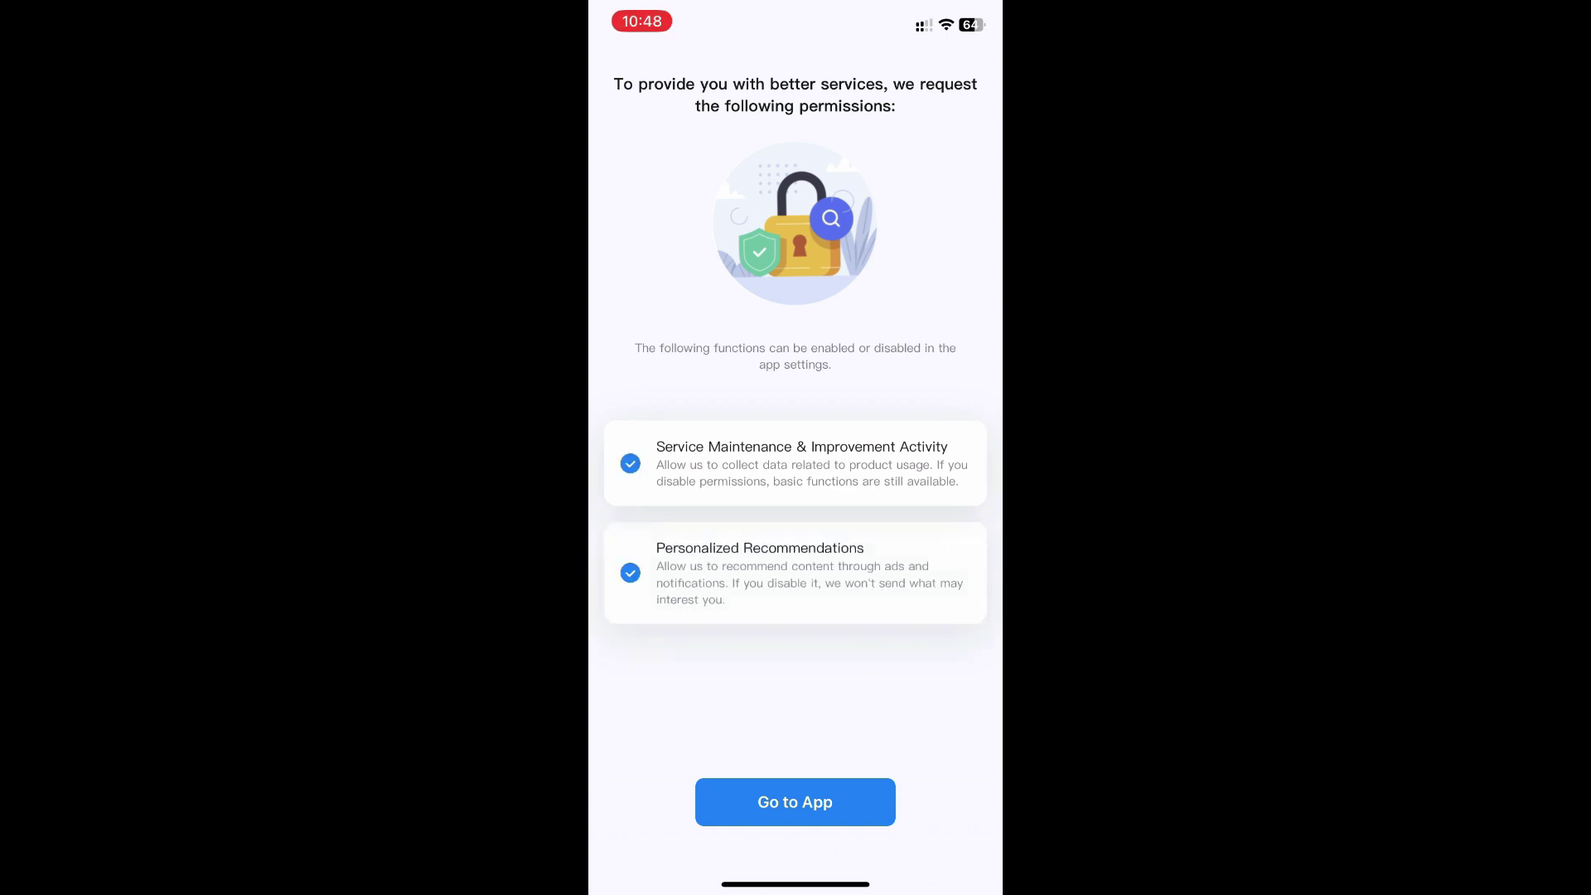
pyautogui.click(795, 802)
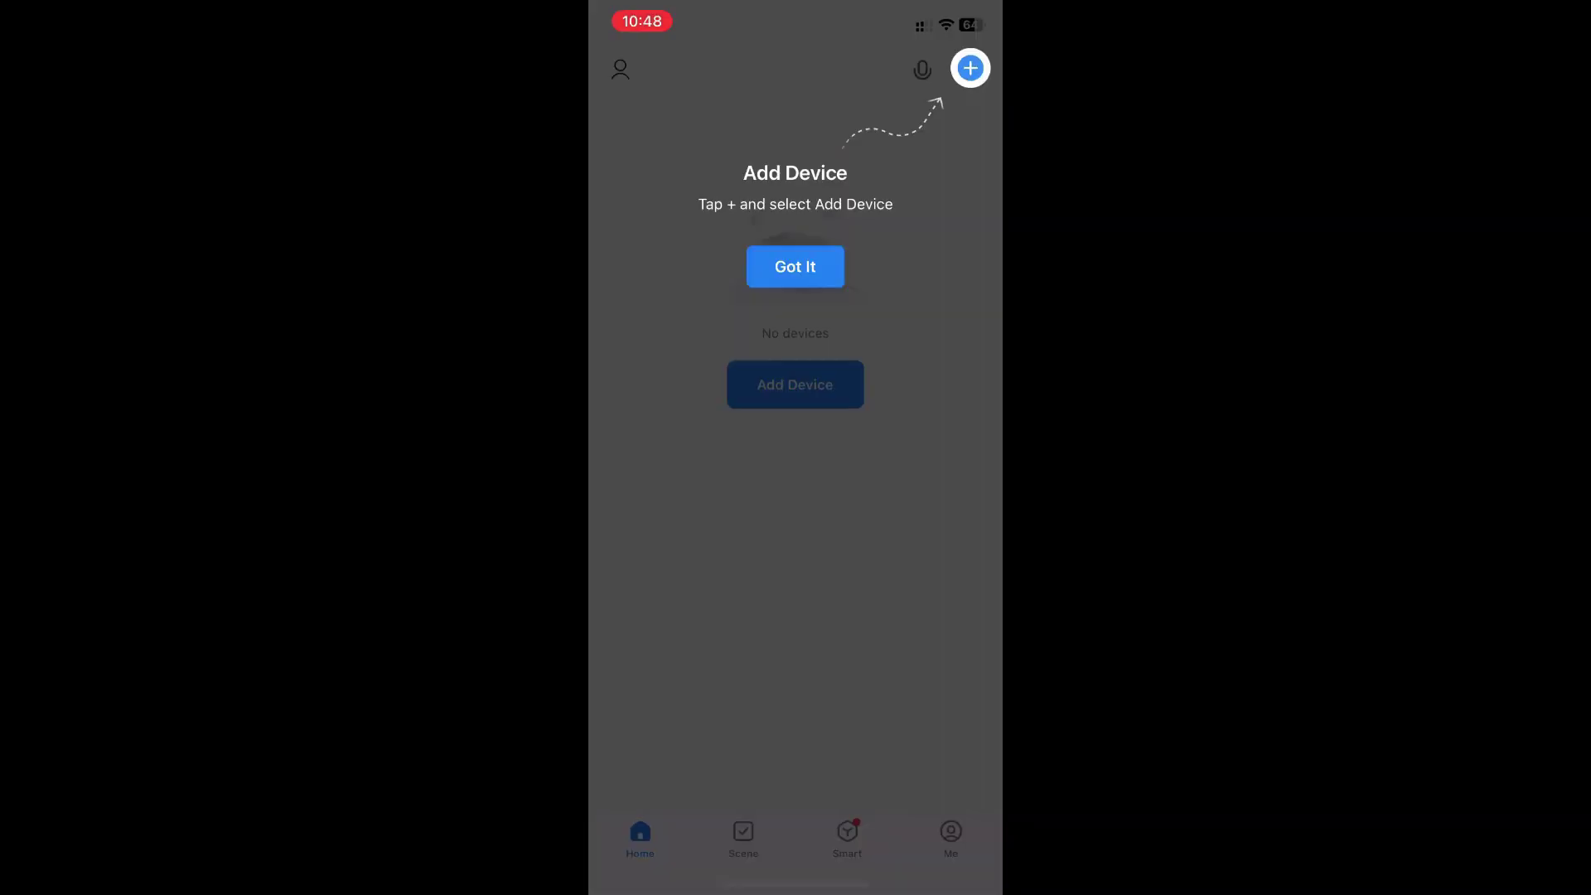
pyautogui.click(795, 266)
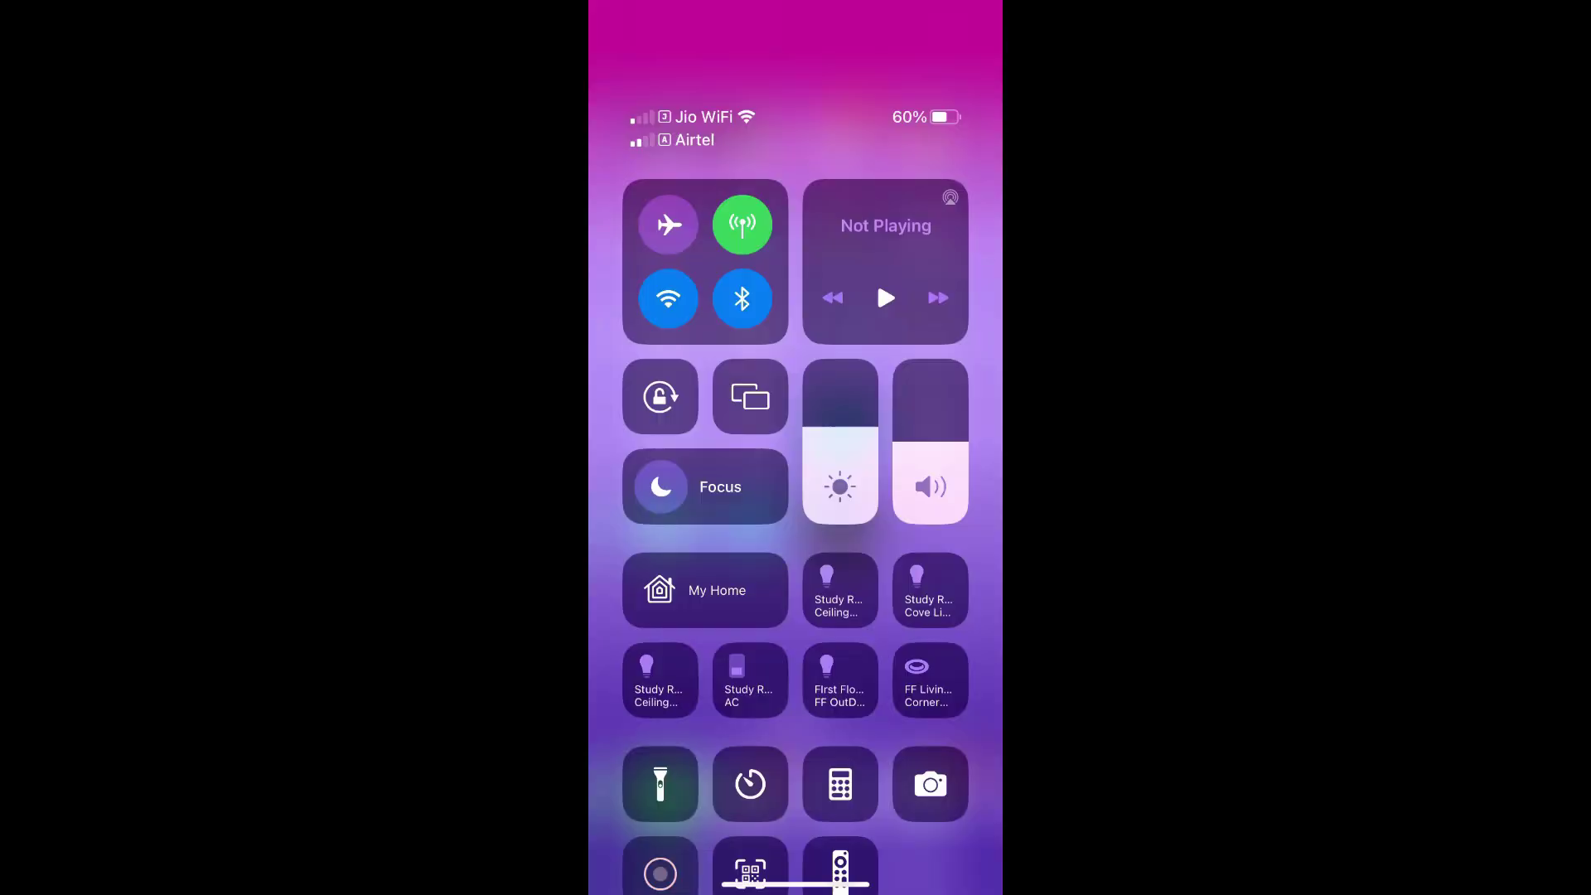
# - Reopen the Smart Life app from the phone's search
pyautogui.moveTo(795, 878); pyautogui.dragTo(795, 581)
pyautogui.moveTo(796, 373); pyautogui.dragTo(796, 539)
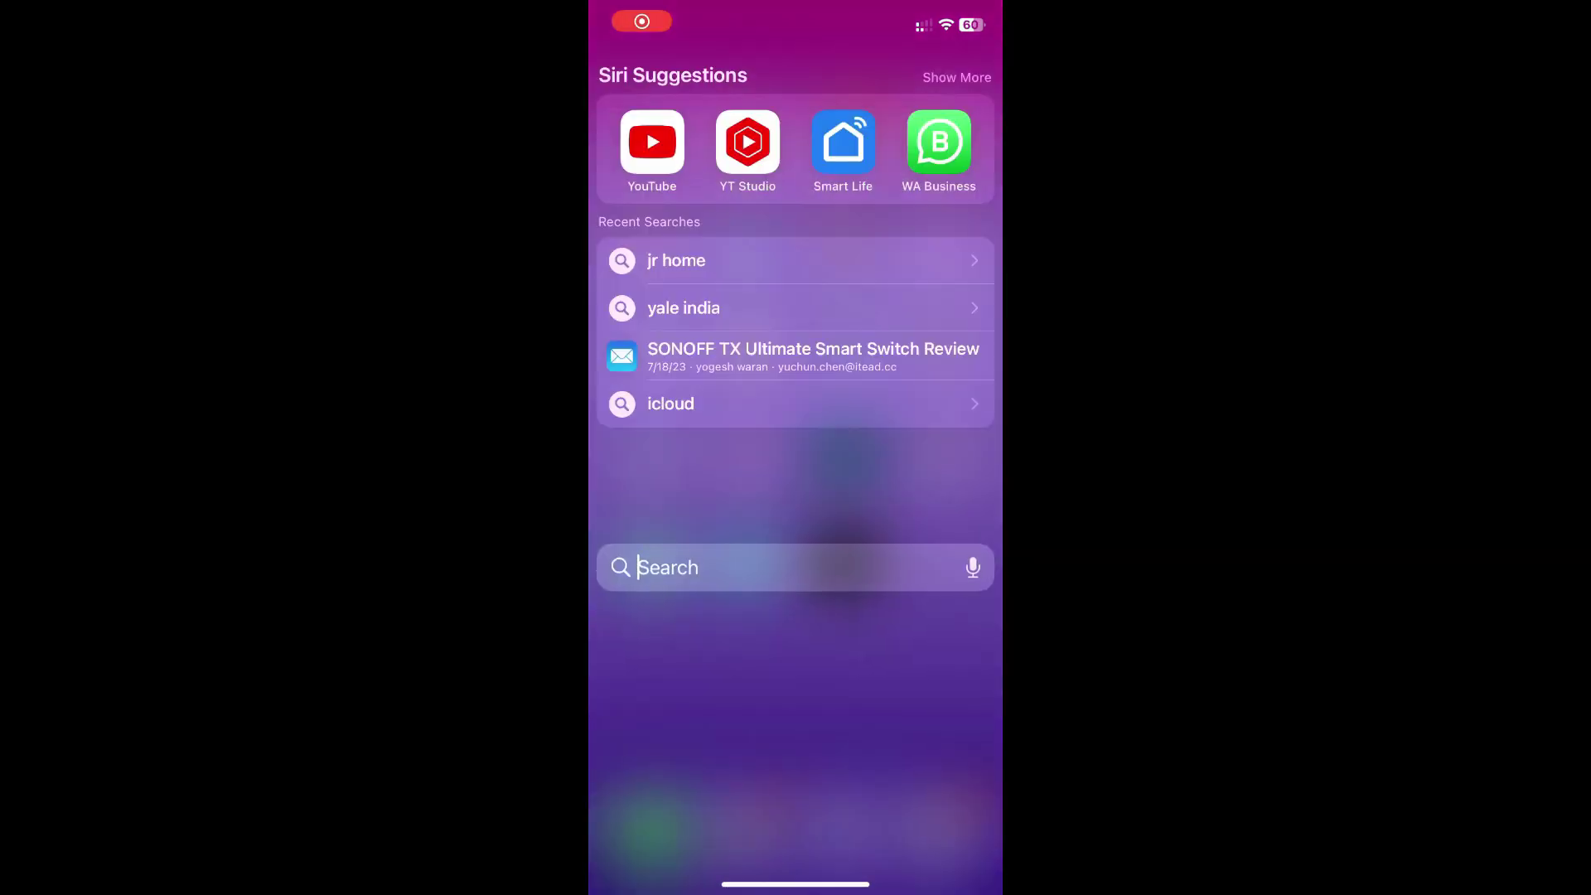
pyautogui.click(842, 141)
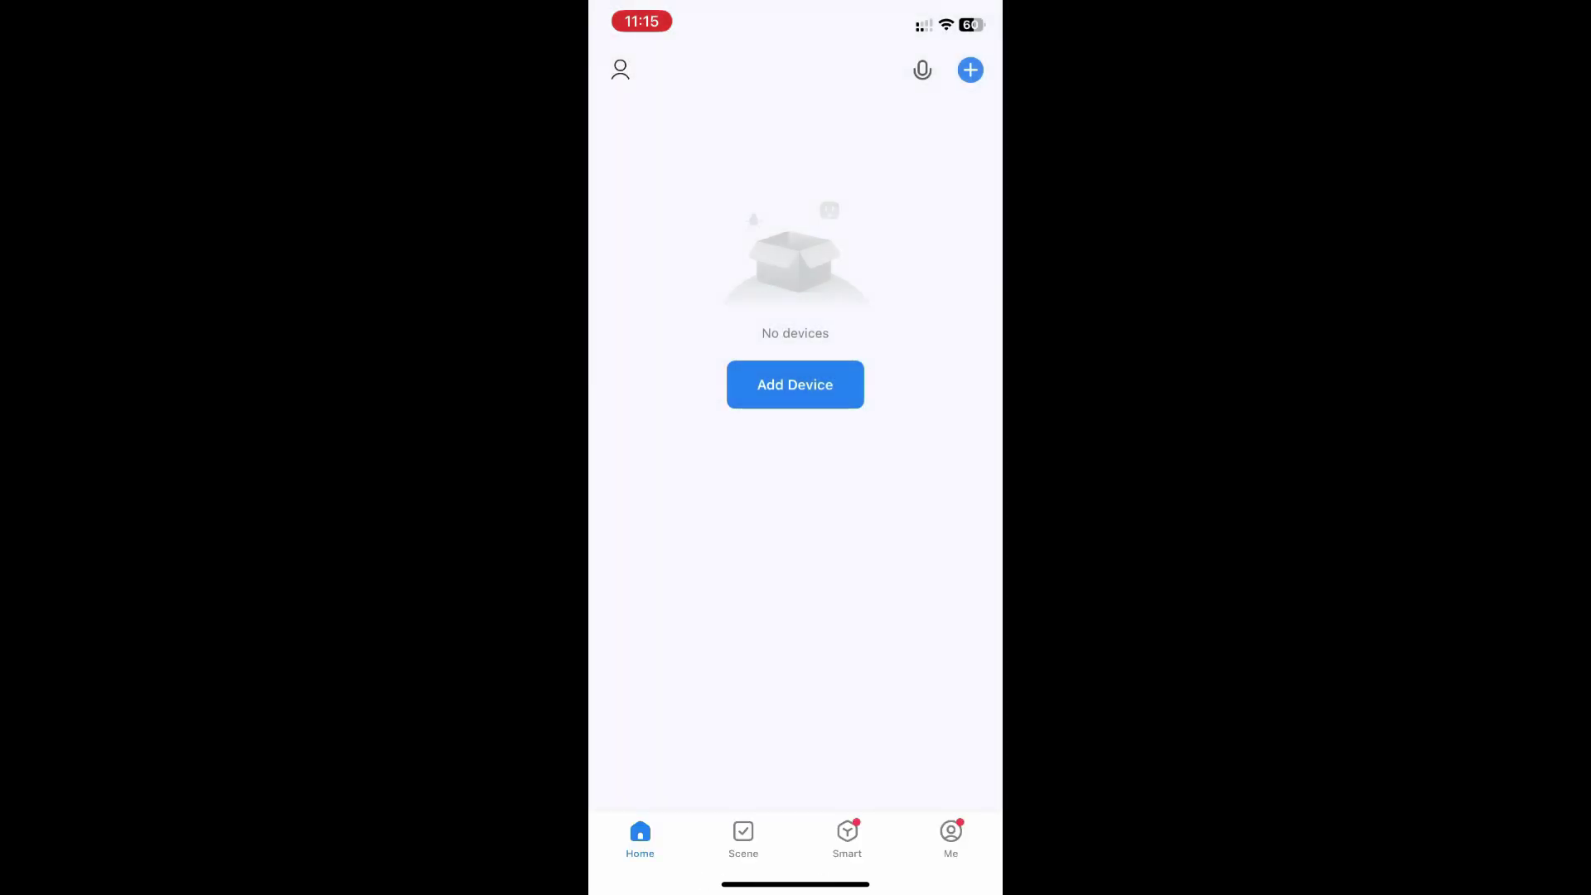
# - Add the discovered 4 Switch Touch Panel to Smart Life
pyautogui.click(795, 385)
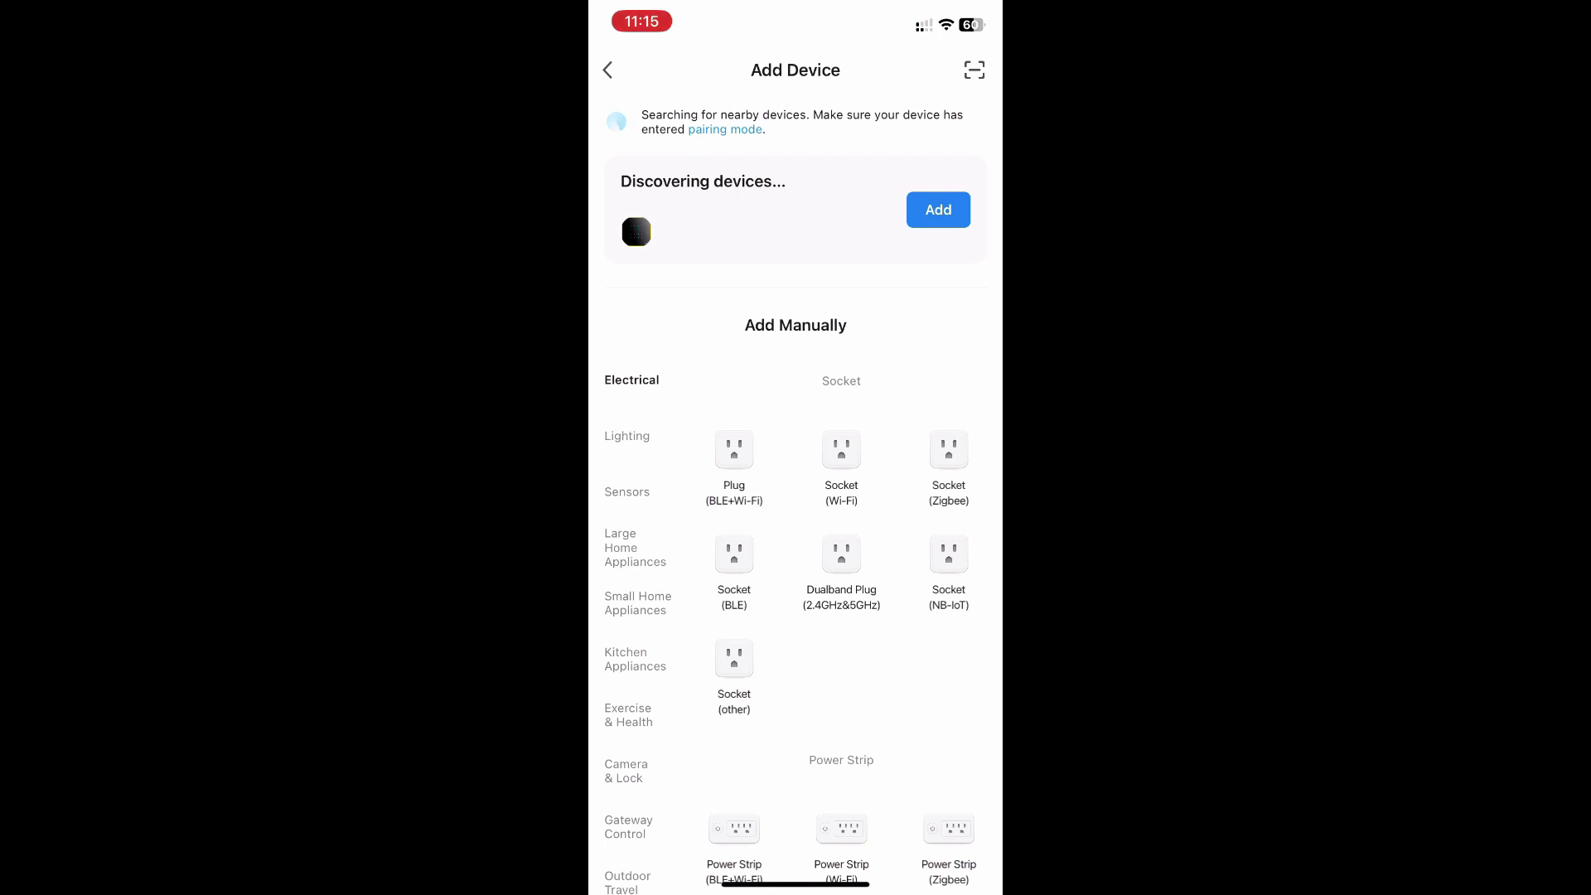
pyautogui.click(795, 809)
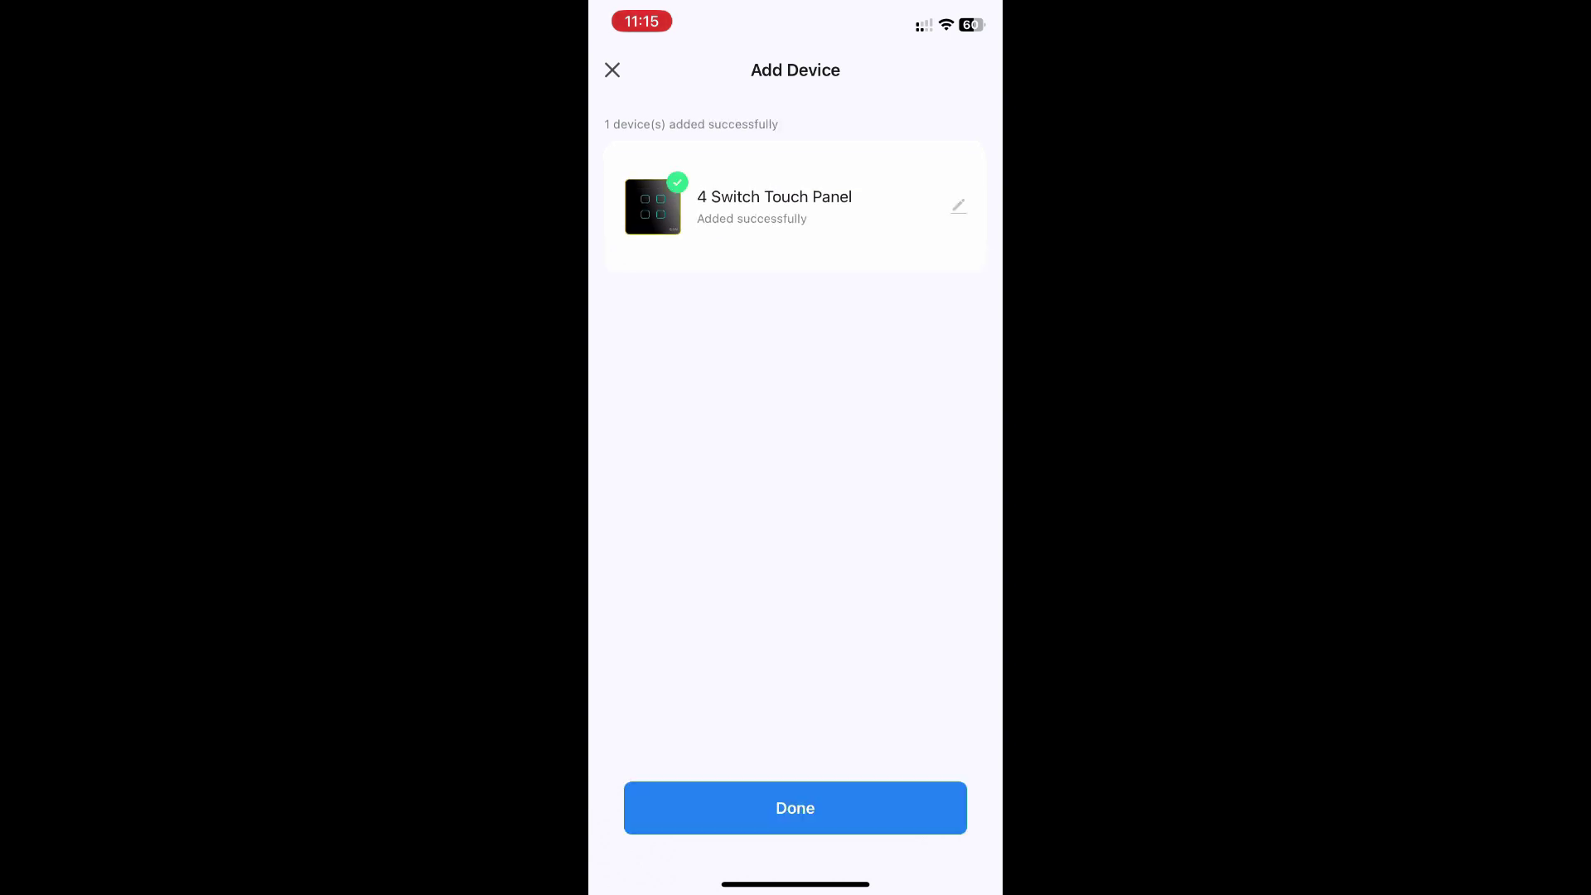
pyautogui.click(795, 808)
# - Toggle switches 1–4, turn all off, then turn all four back on
pyautogui.click(692, 165)
pyautogui.click(899, 164)
pyautogui.click(900, 275)
pyautogui.click(692, 274)
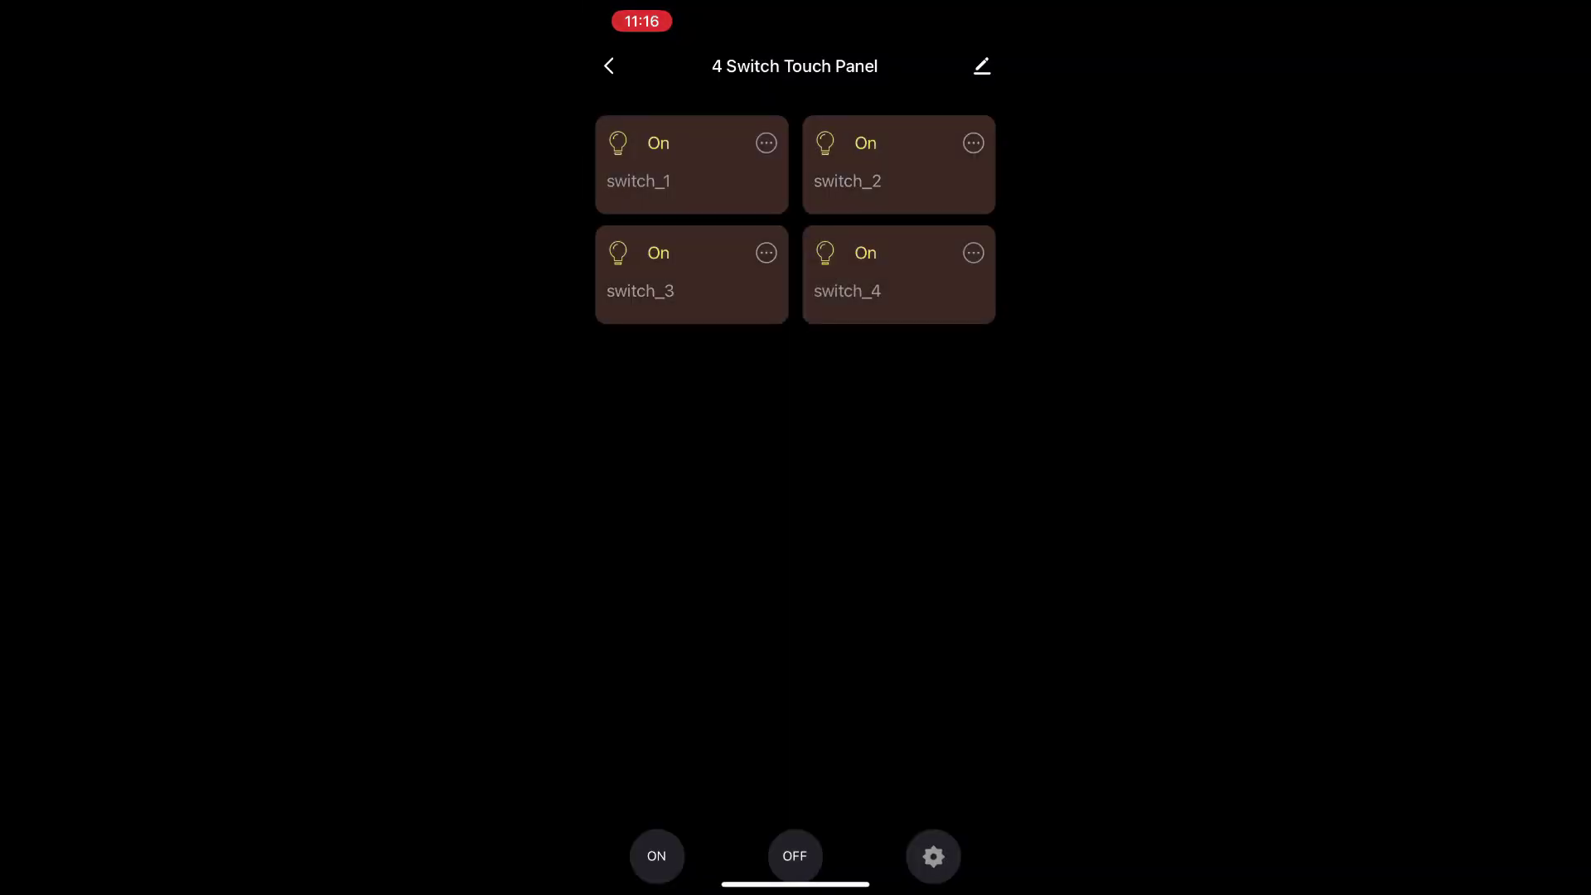
pyautogui.click(795, 856)
pyautogui.click(795, 856)
pyautogui.click(656, 856)
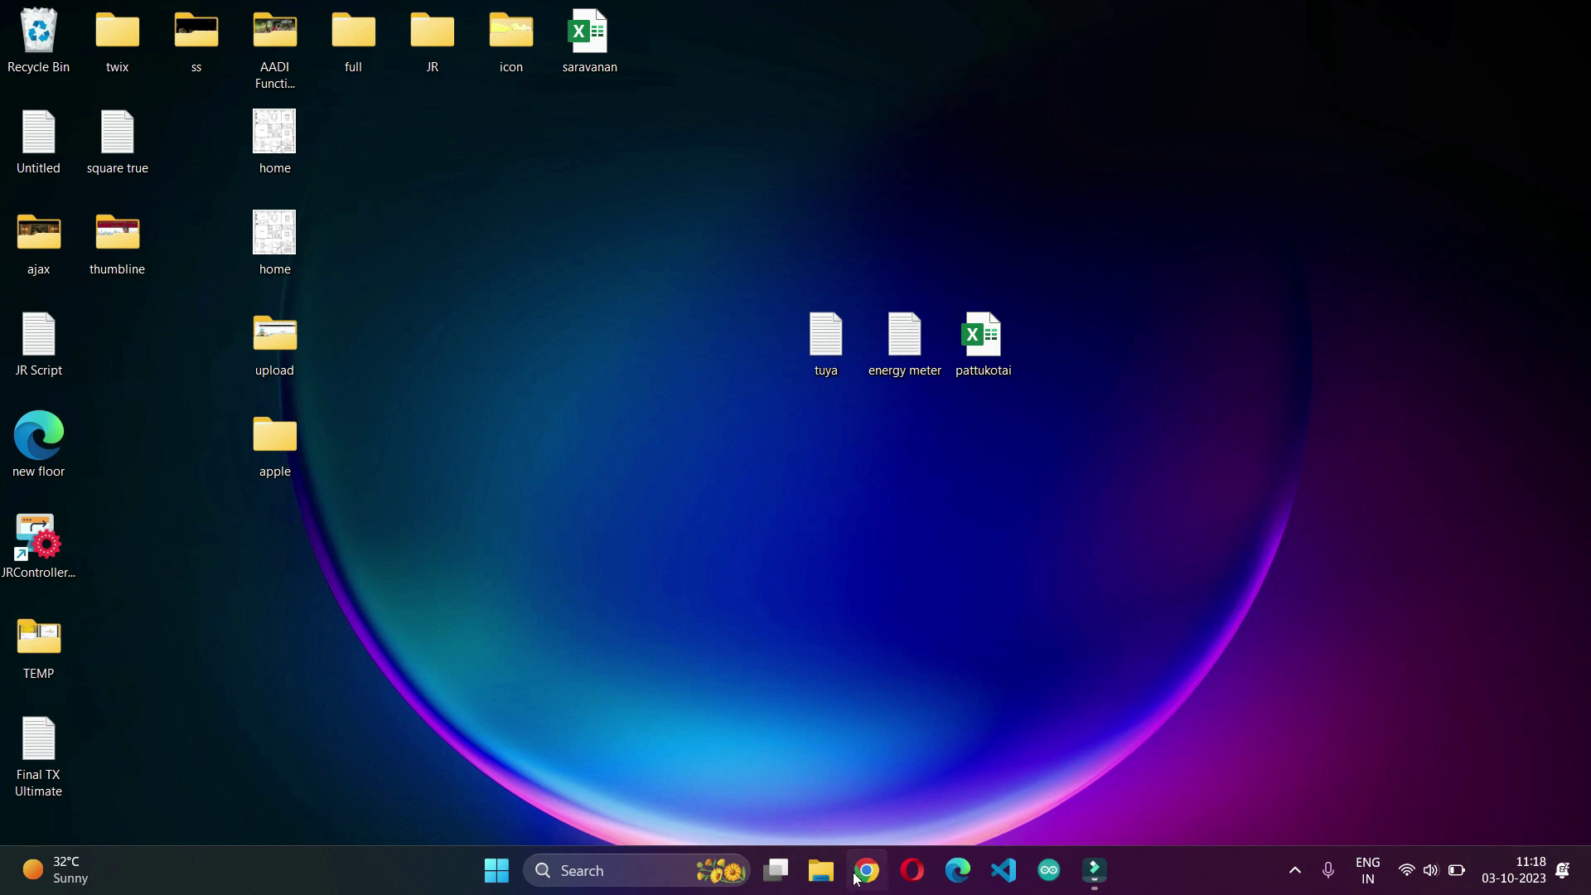
# - Search 'tuya' in Chrome, open the Tuya Developer site and start registration
pyautogui.click(853, 879)
pyautogui.click(857, 584)
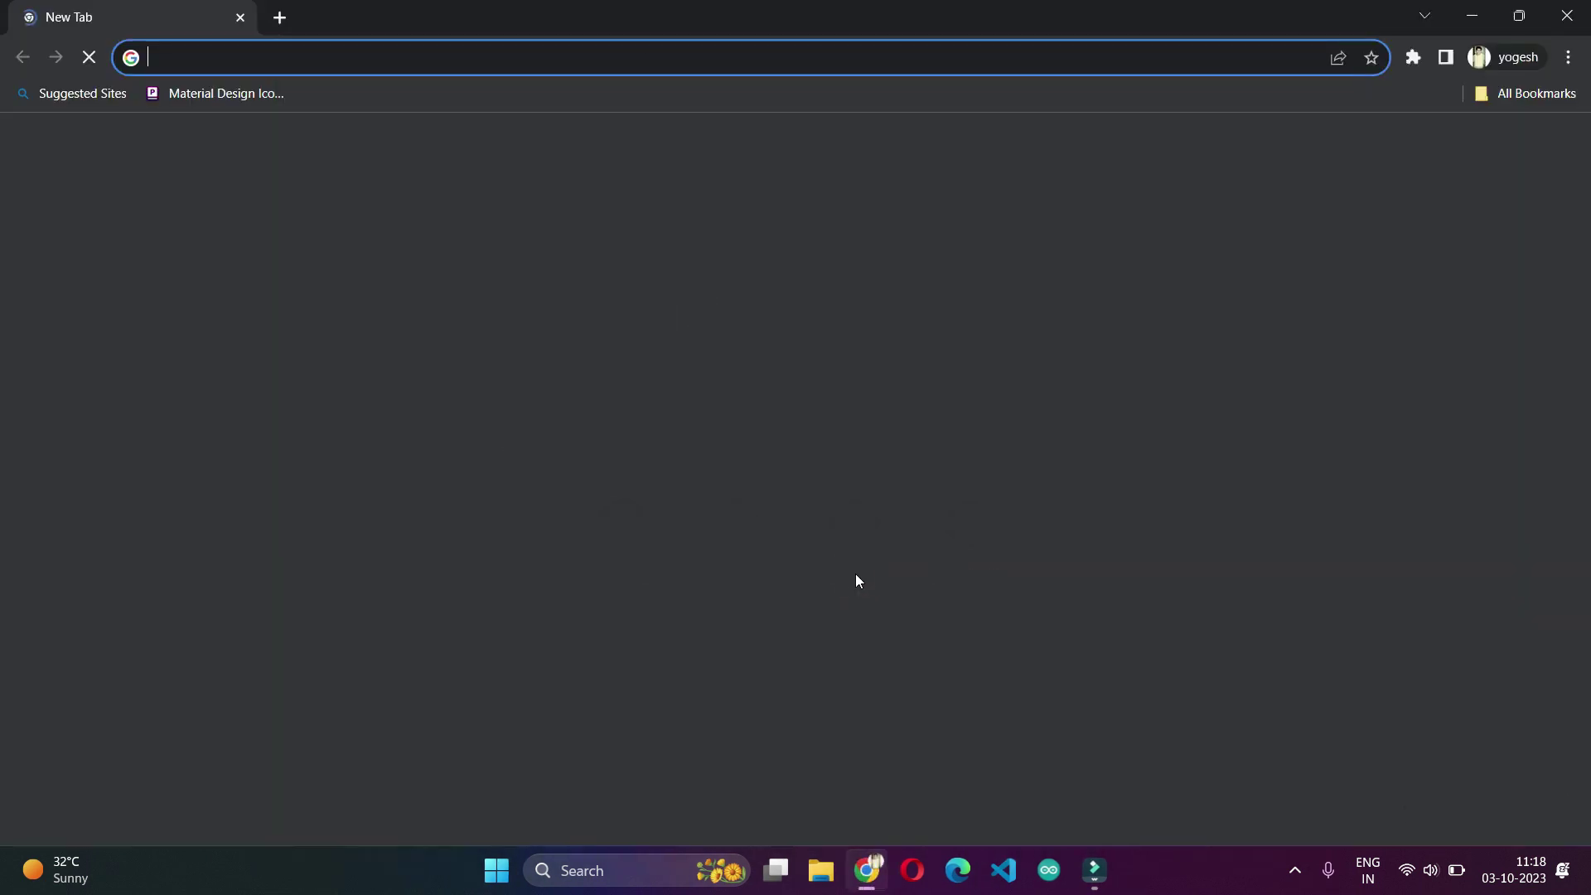
pyautogui.write('tuya')
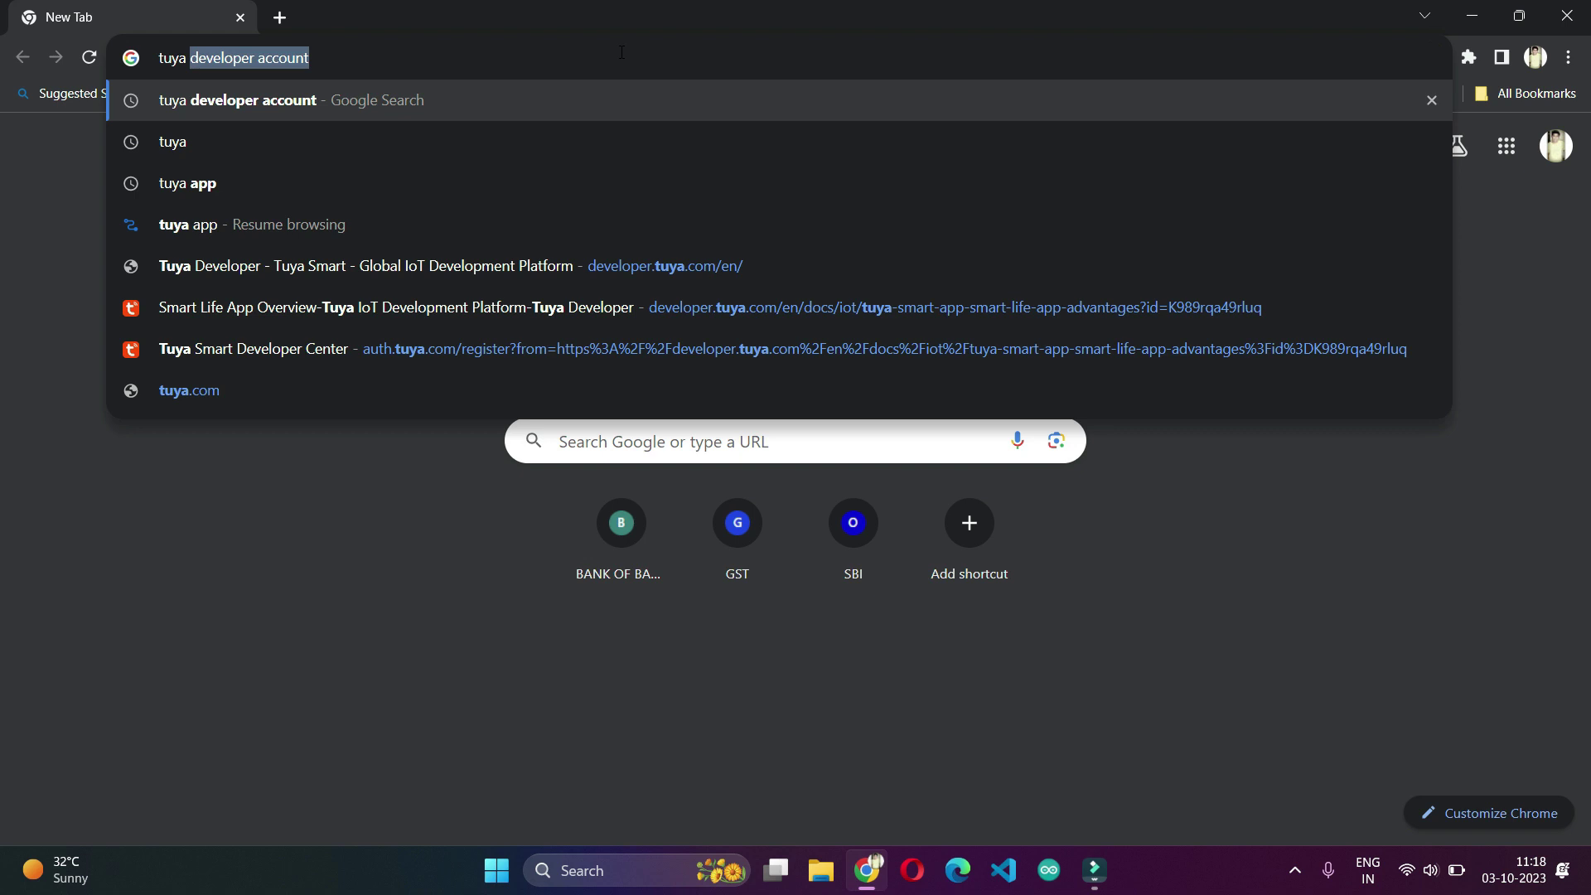
pyautogui.press('Return')
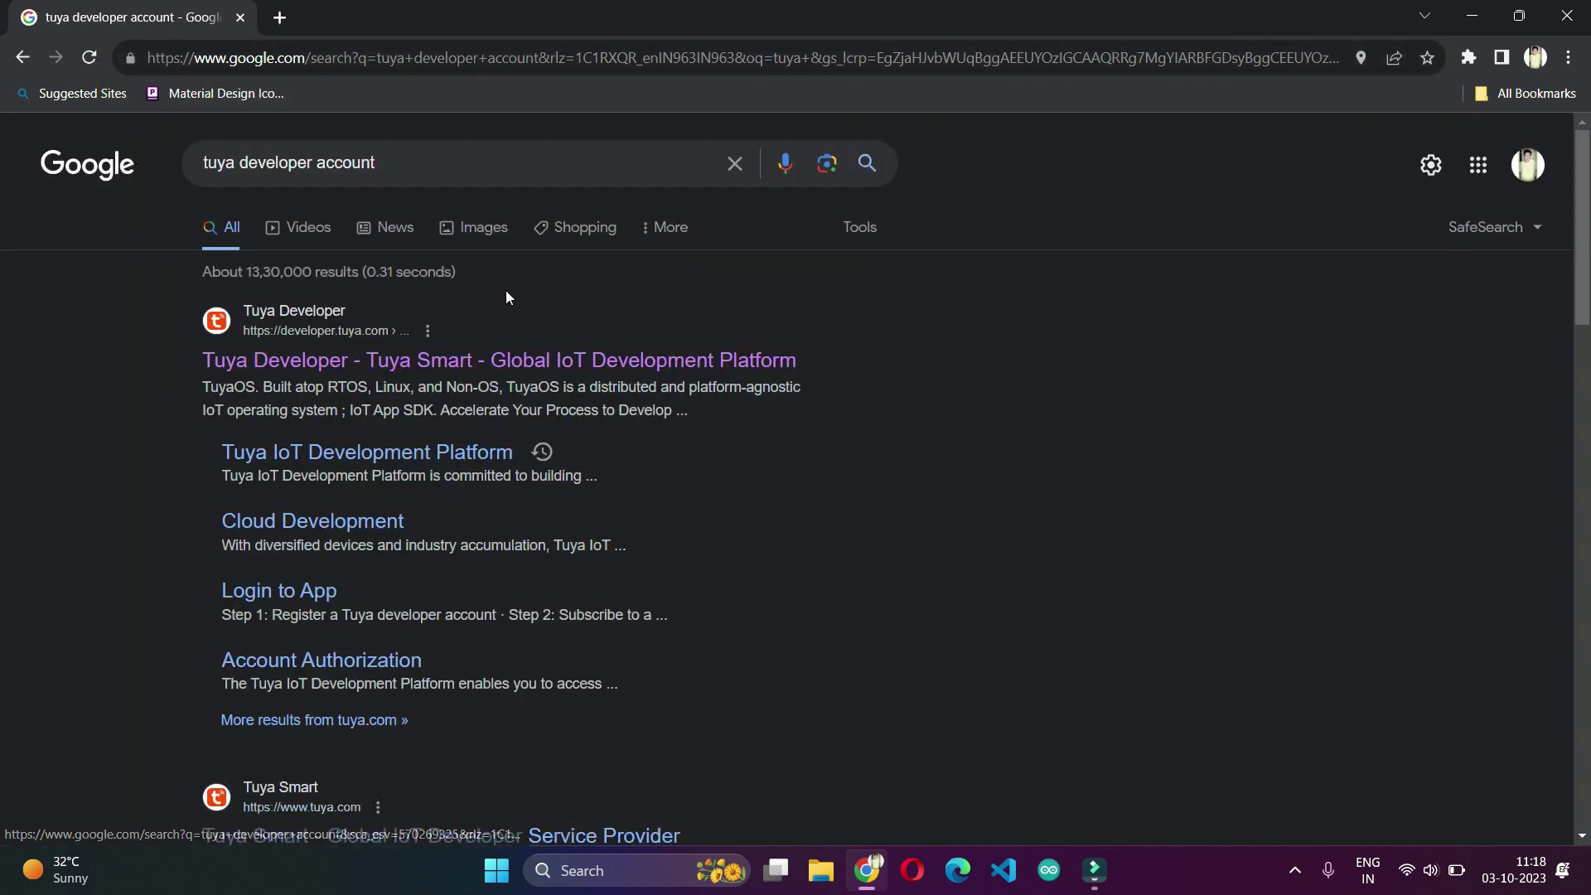
pyautogui.click(486, 361)
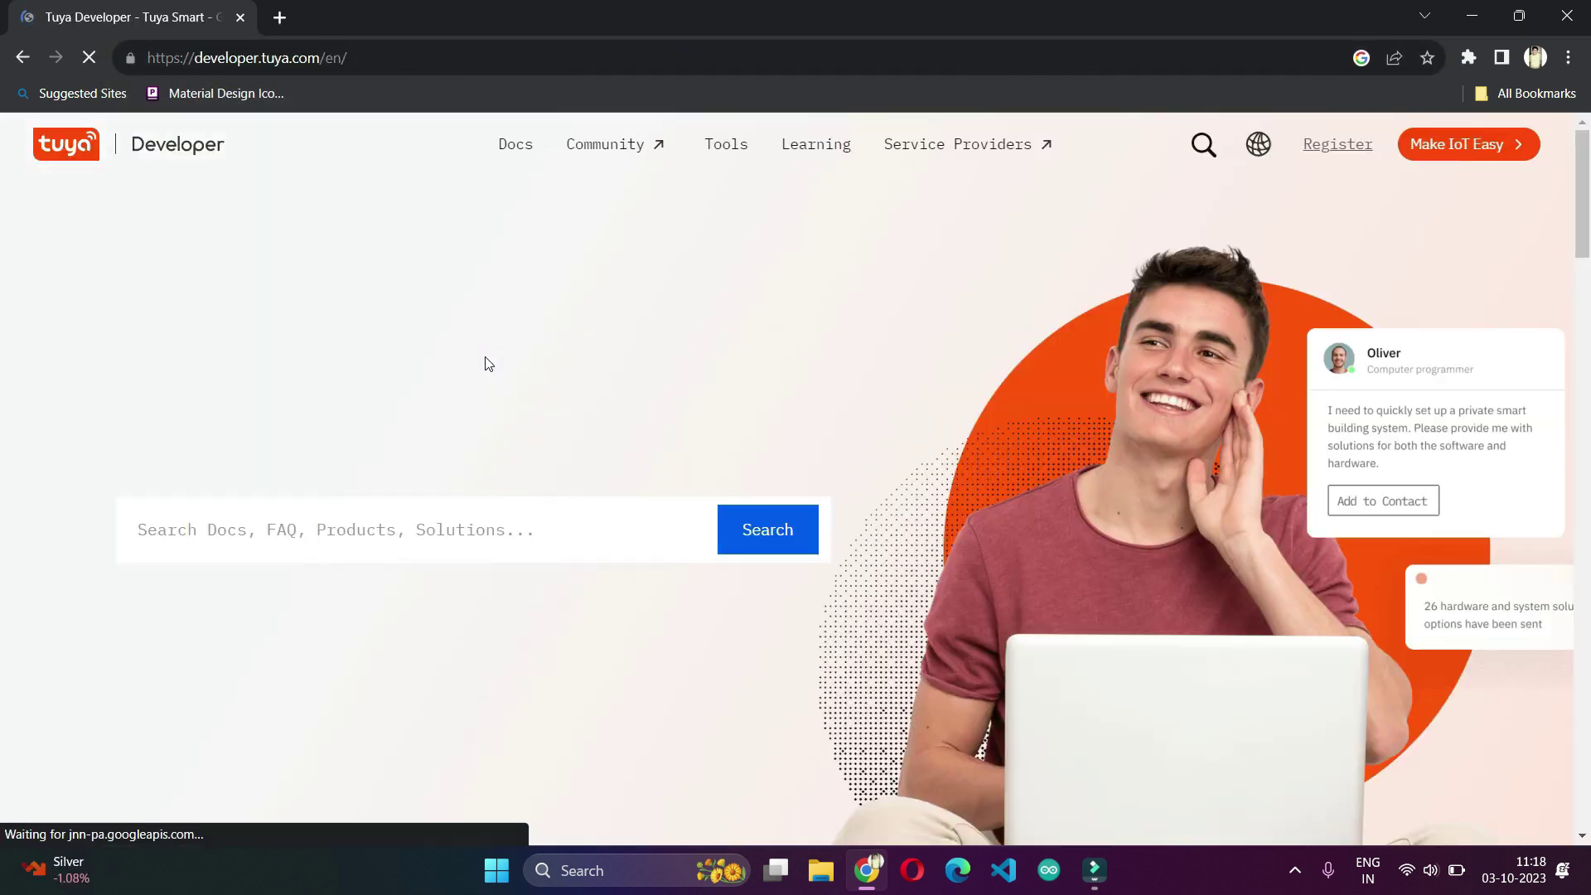
pyautogui.click(1338, 146)
# - Enter the account e-mail, then type and confirm the account password
pyautogui.click(850, 474)
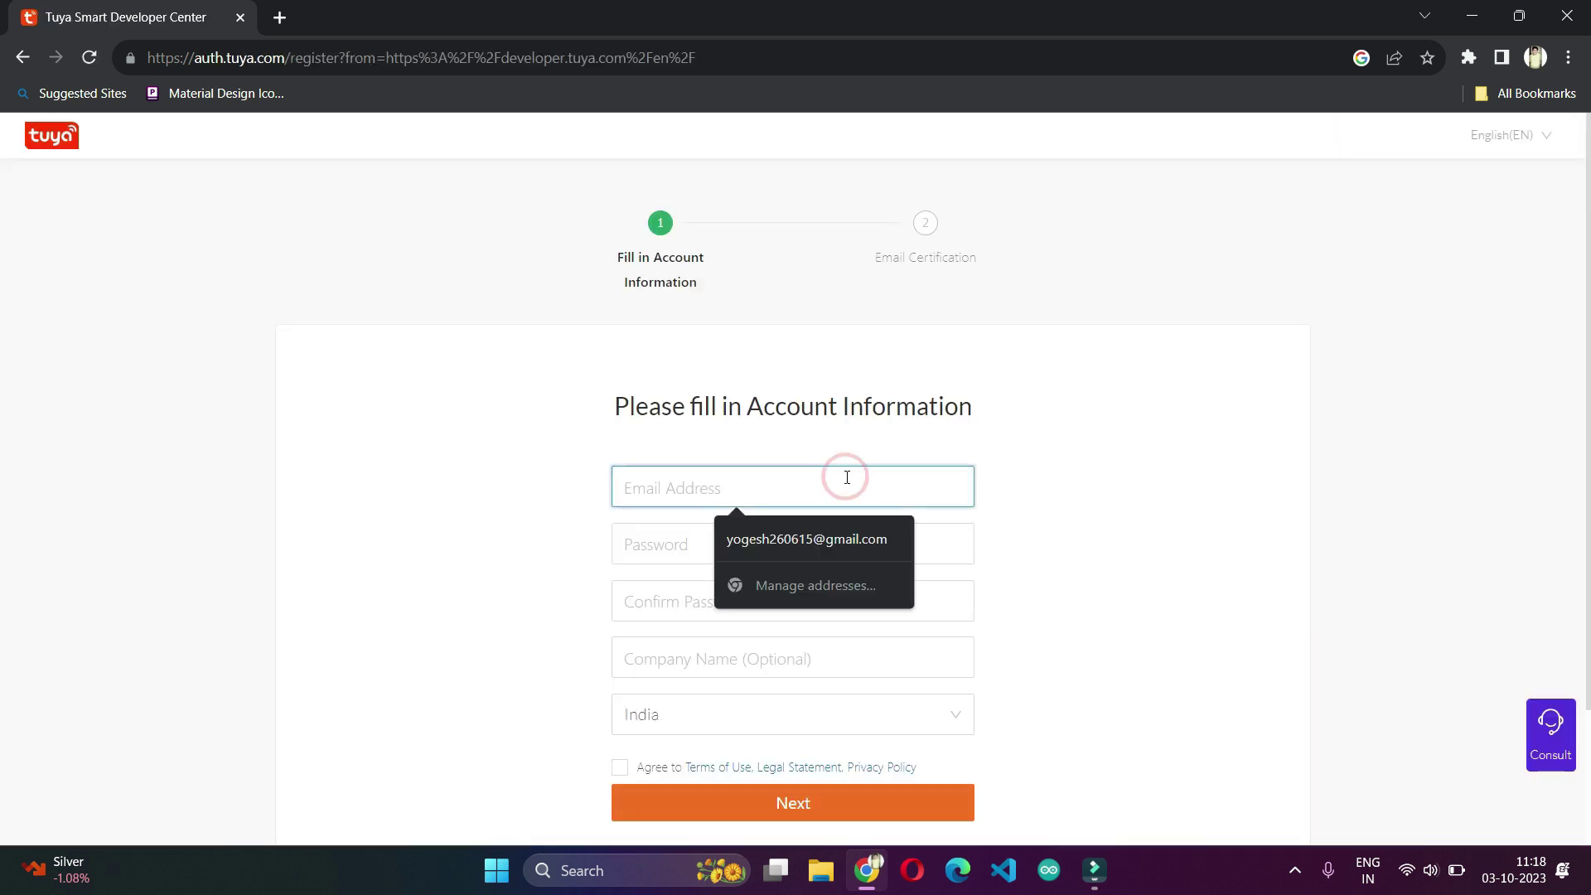
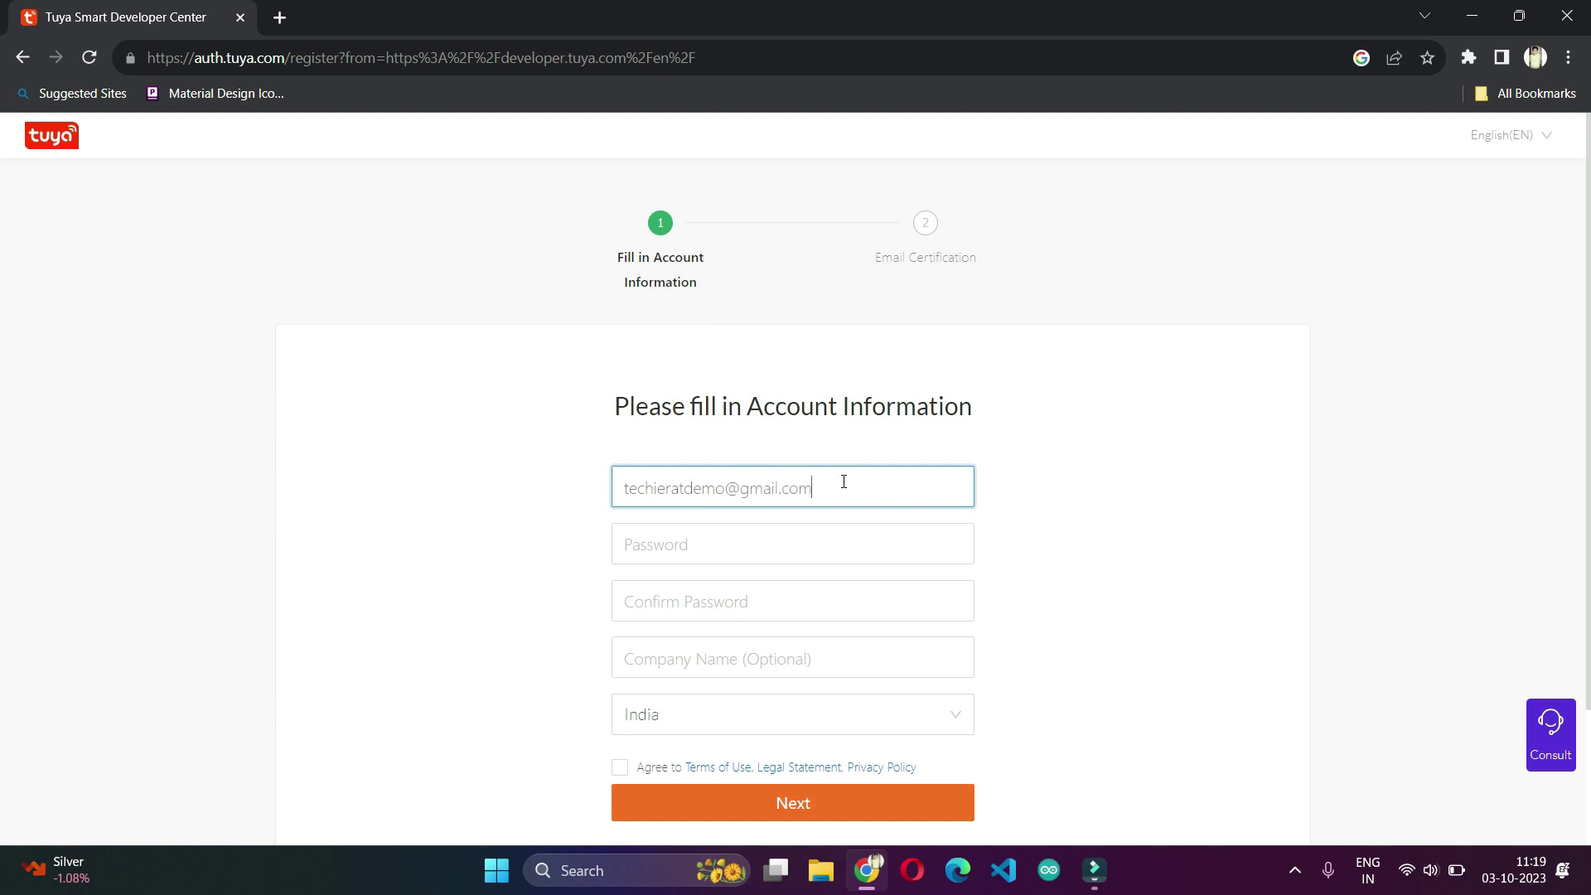
pyautogui.click(813, 557)
pyautogui.click(783, 602)
pyautogui.write('Tec')
# - Fill in the suggested company name, agree to the terms, submit and solve the slider puzzle
pyautogui.click(783, 659)
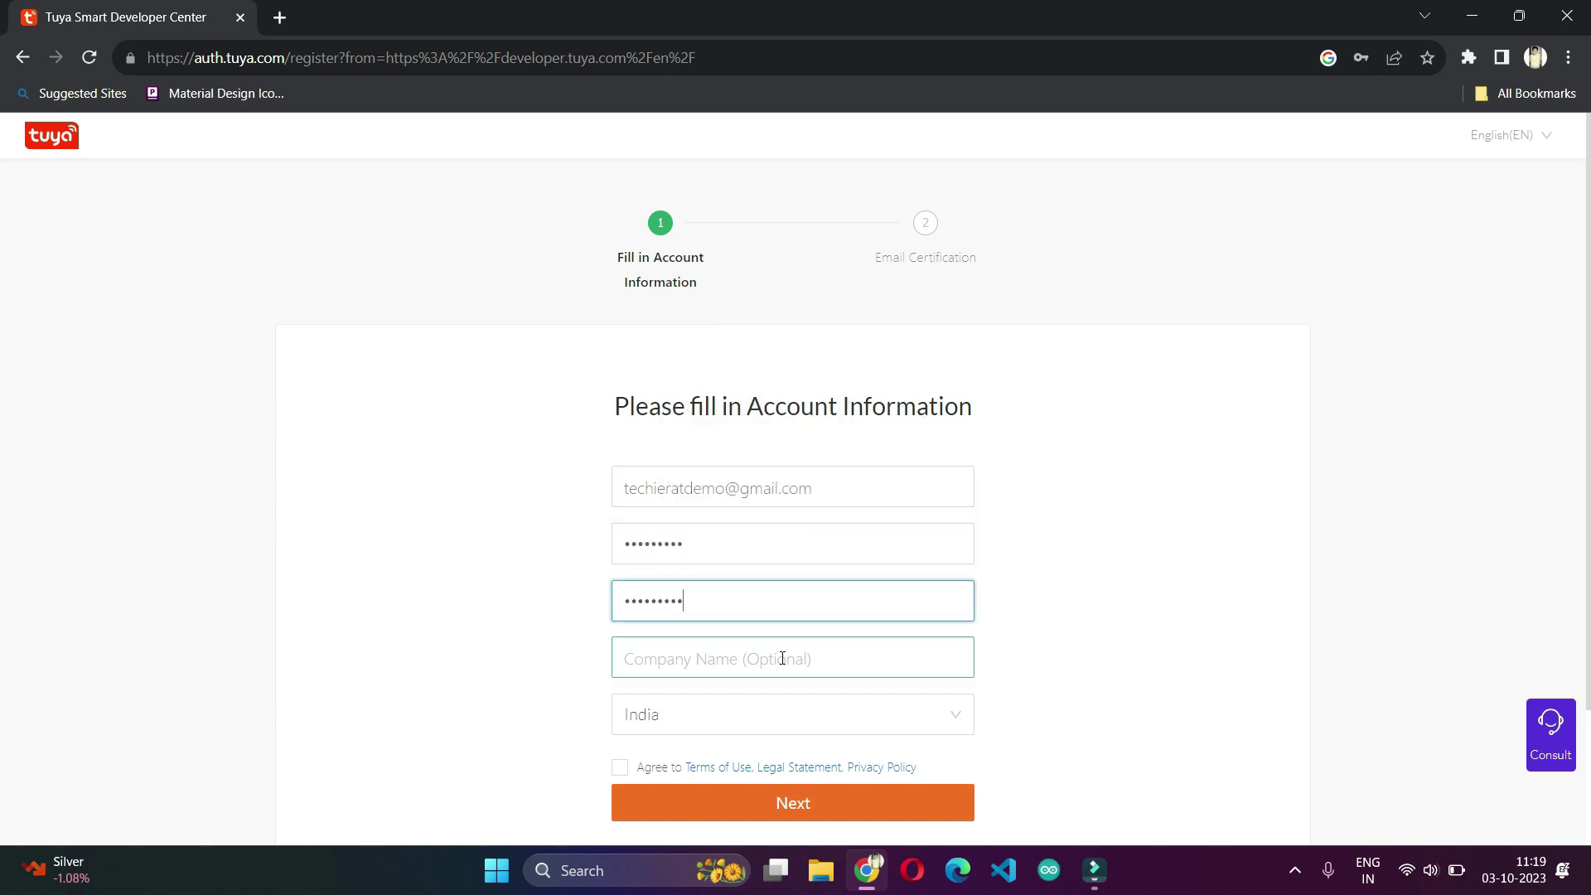
pyautogui.click(818, 717)
pyautogui.scroll(-2, 820, 717)
pyautogui.click(621, 648)
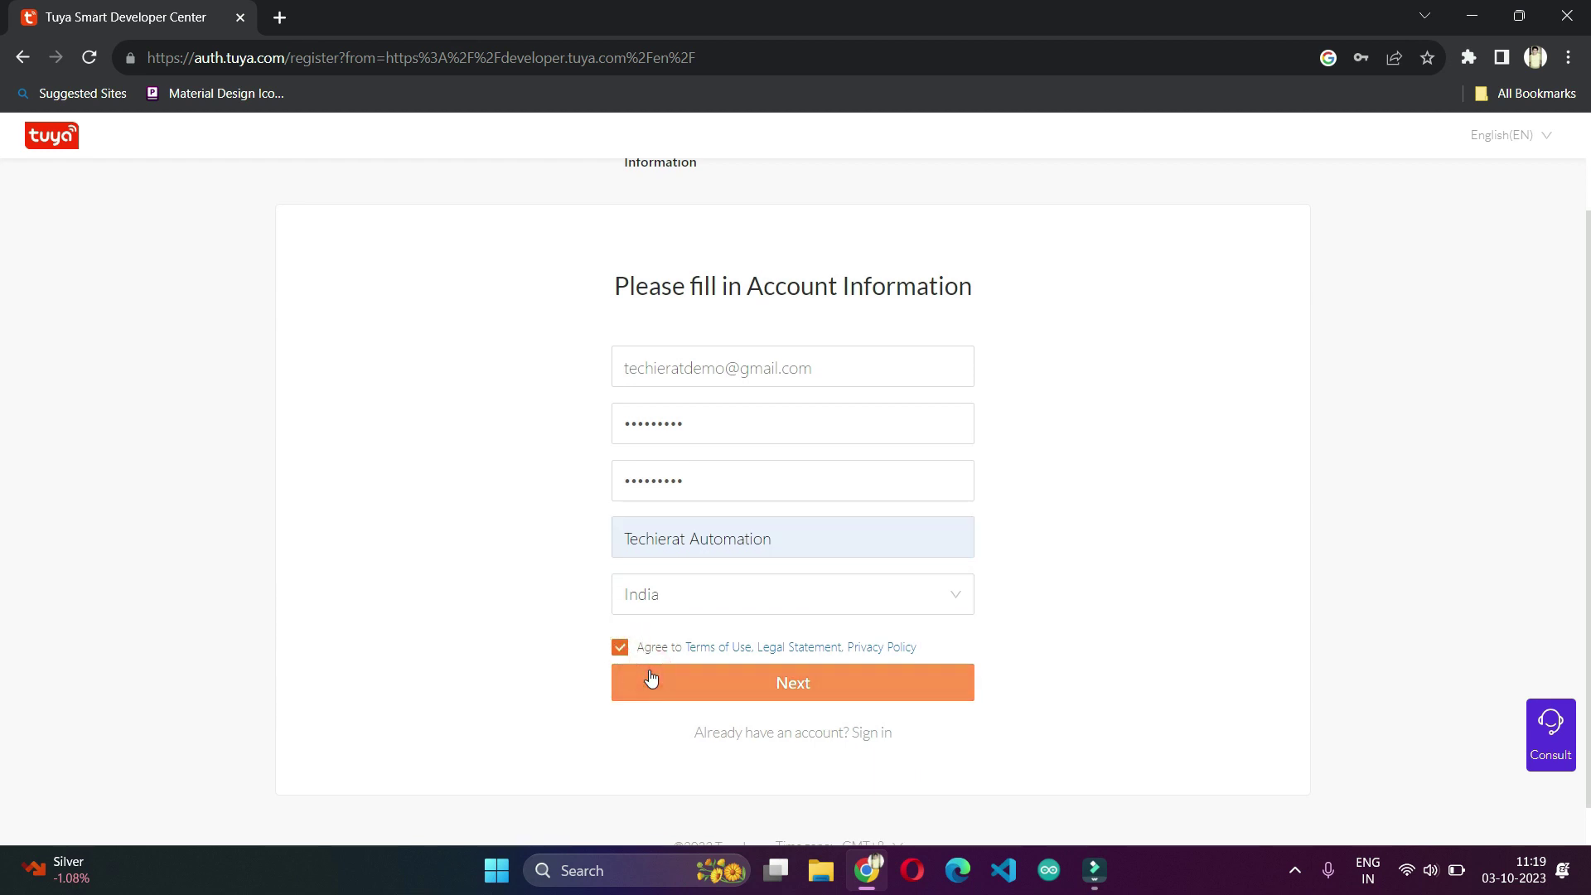
pyautogui.click(649, 680)
pyautogui.moveTo(682, 538); pyautogui.dragTo(810, 466)
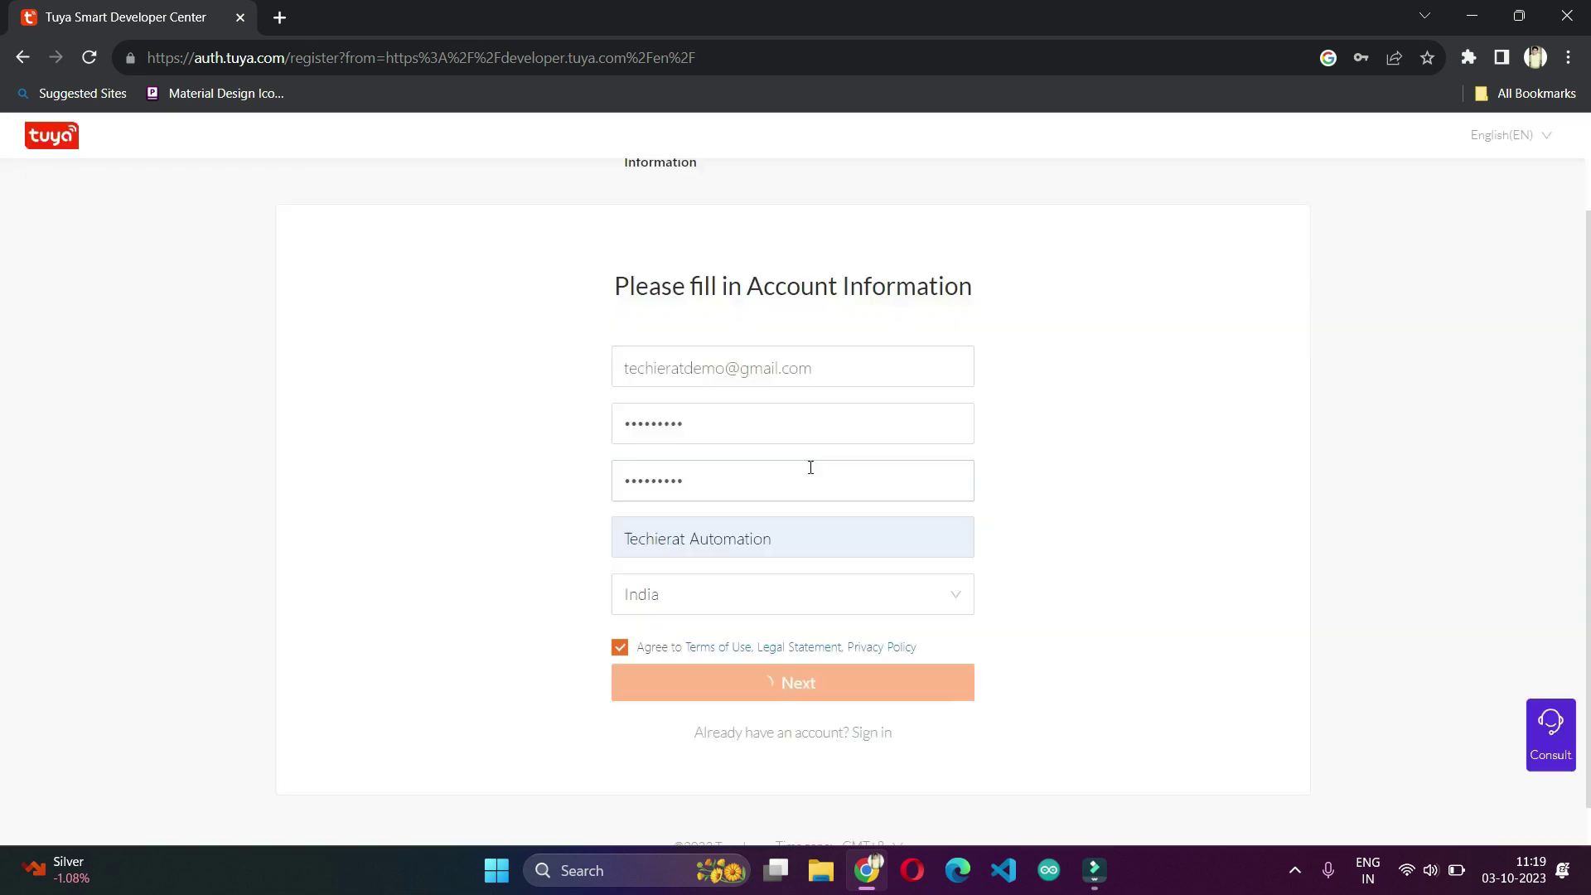
# - Open Gmail in a new tab, switch to the new account and open the Tuya Smart verification email
pyautogui.click(282, 18)
pyautogui.write('gmail')
pyautogui.press('Return')
pyautogui.click(319, 358)
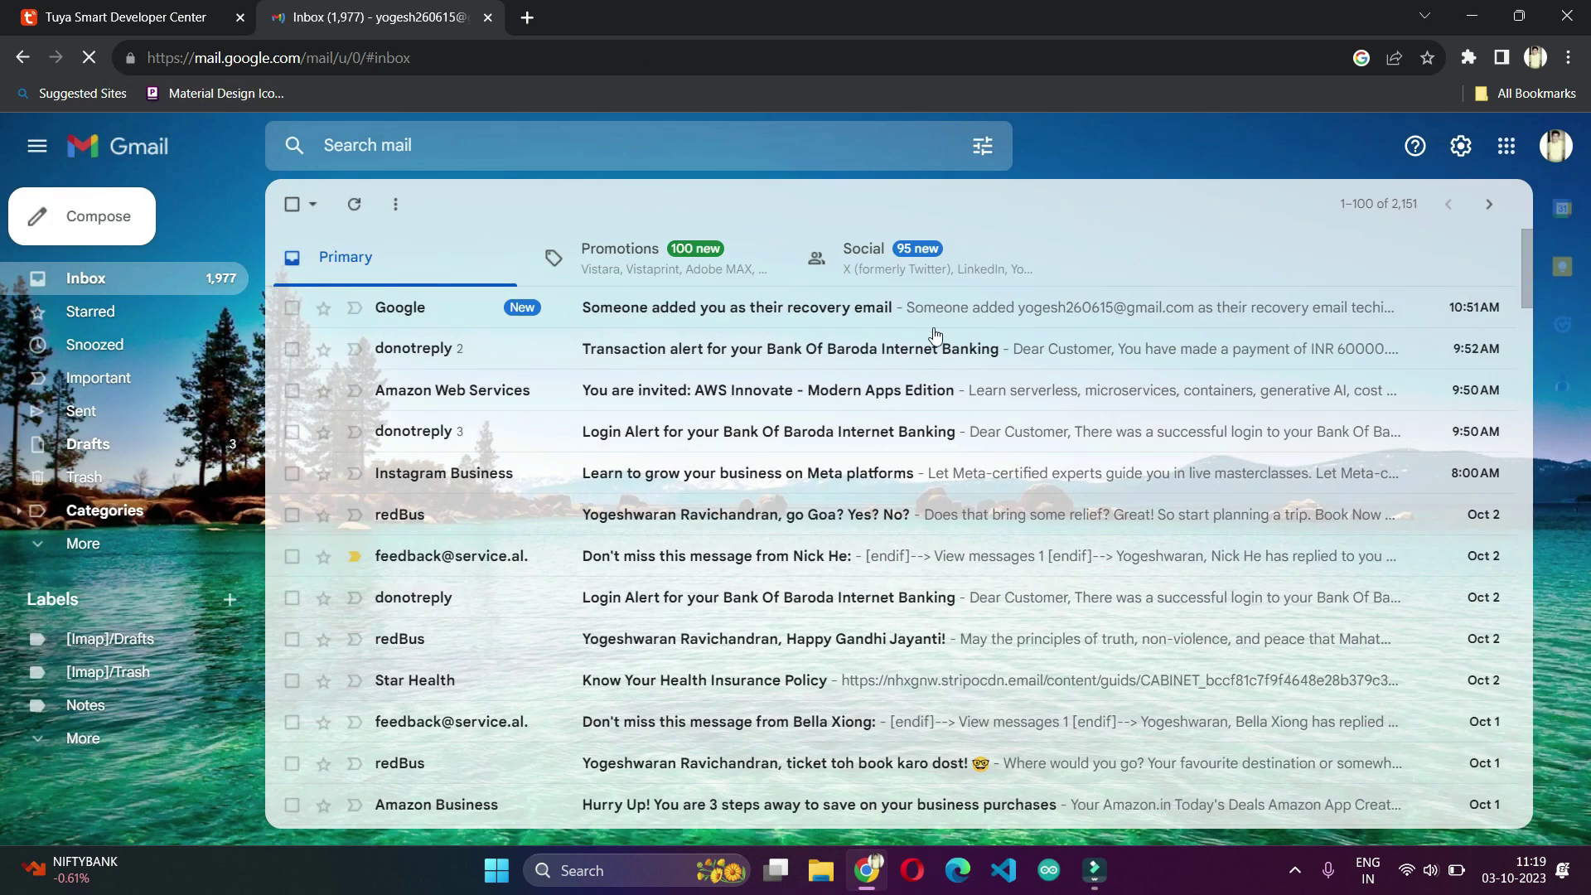
pyautogui.click(1557, 147)
pyautogui.click(1285, 530)
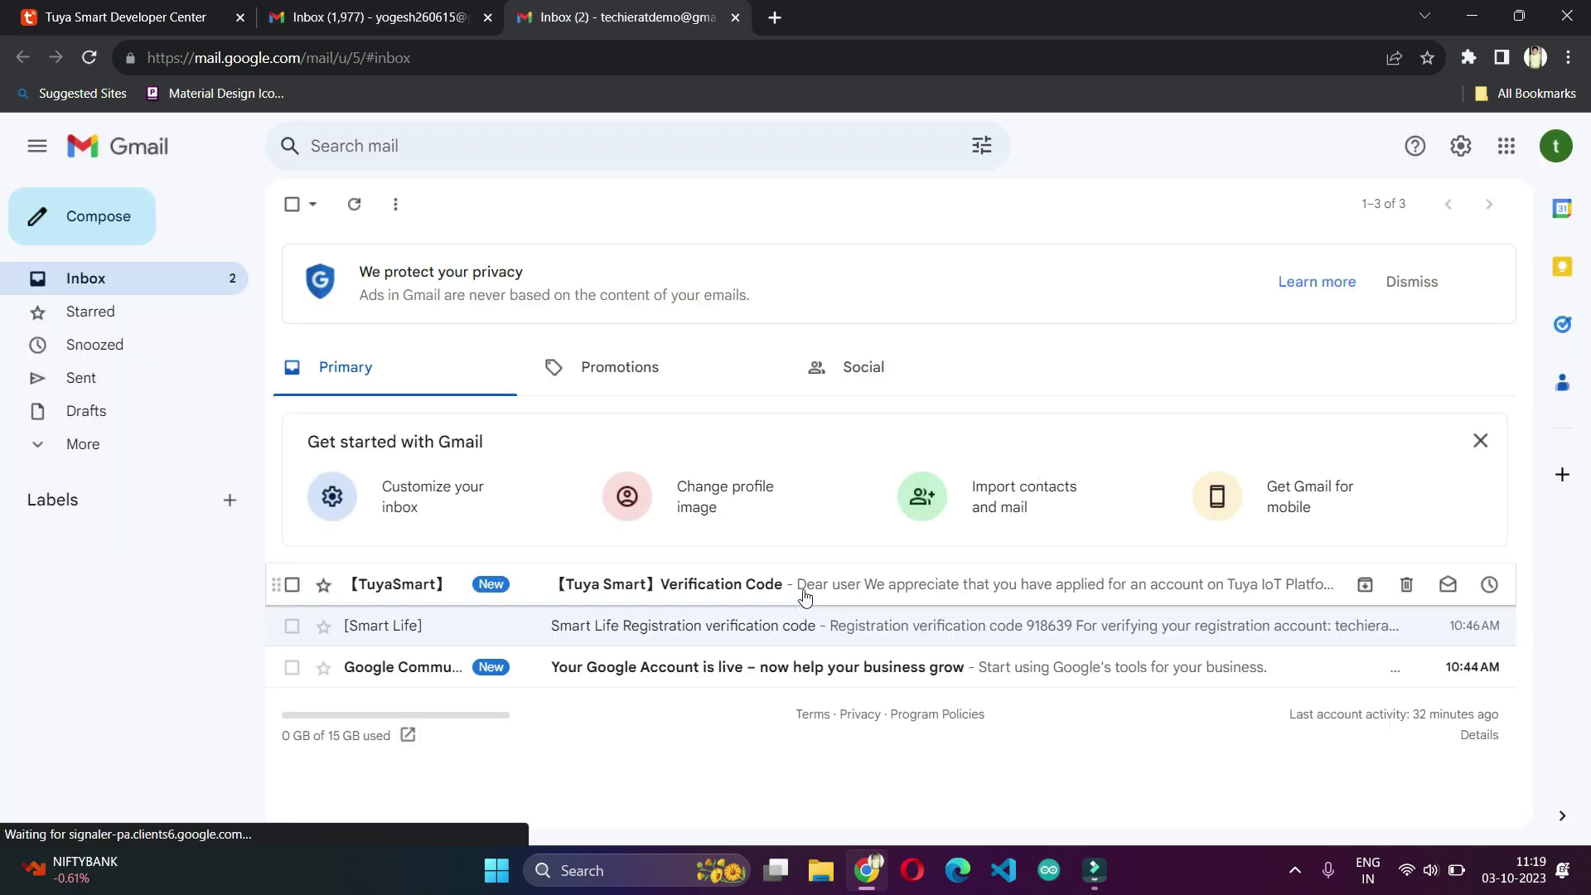
pyautogui.click(803, 590)
# - Paste the verification code into Tuya's registration form and create the account
pyautogui.hotkey('ctrl', 'pageup')
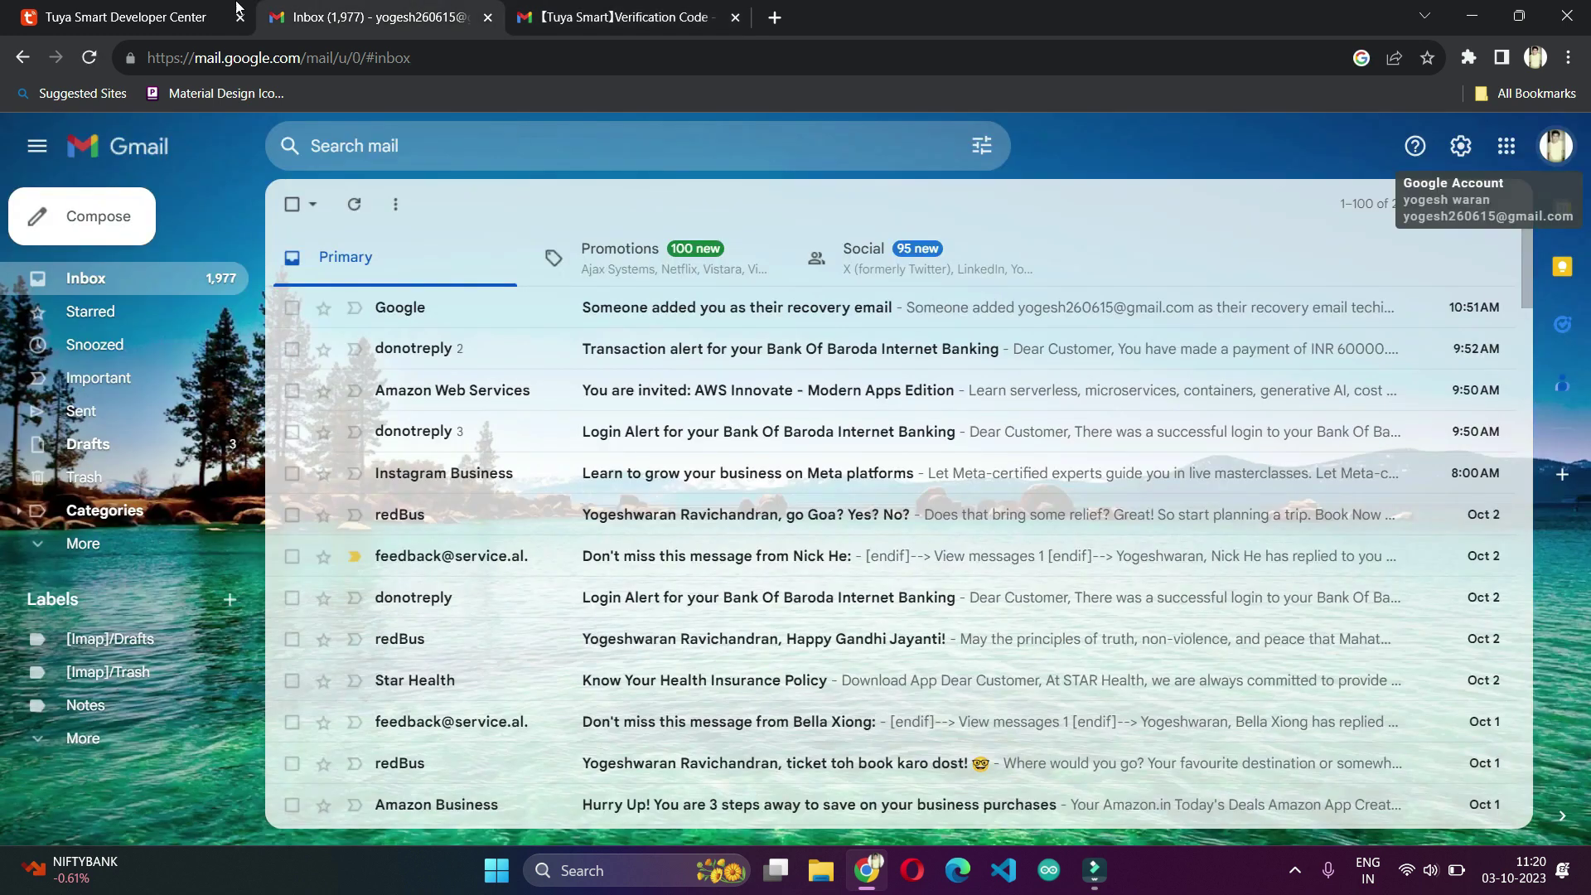
pyautogui.hotkey('ctrl', 'pageup')
pyautogui.click(661, 476)
pyautogui.click(715, 522)
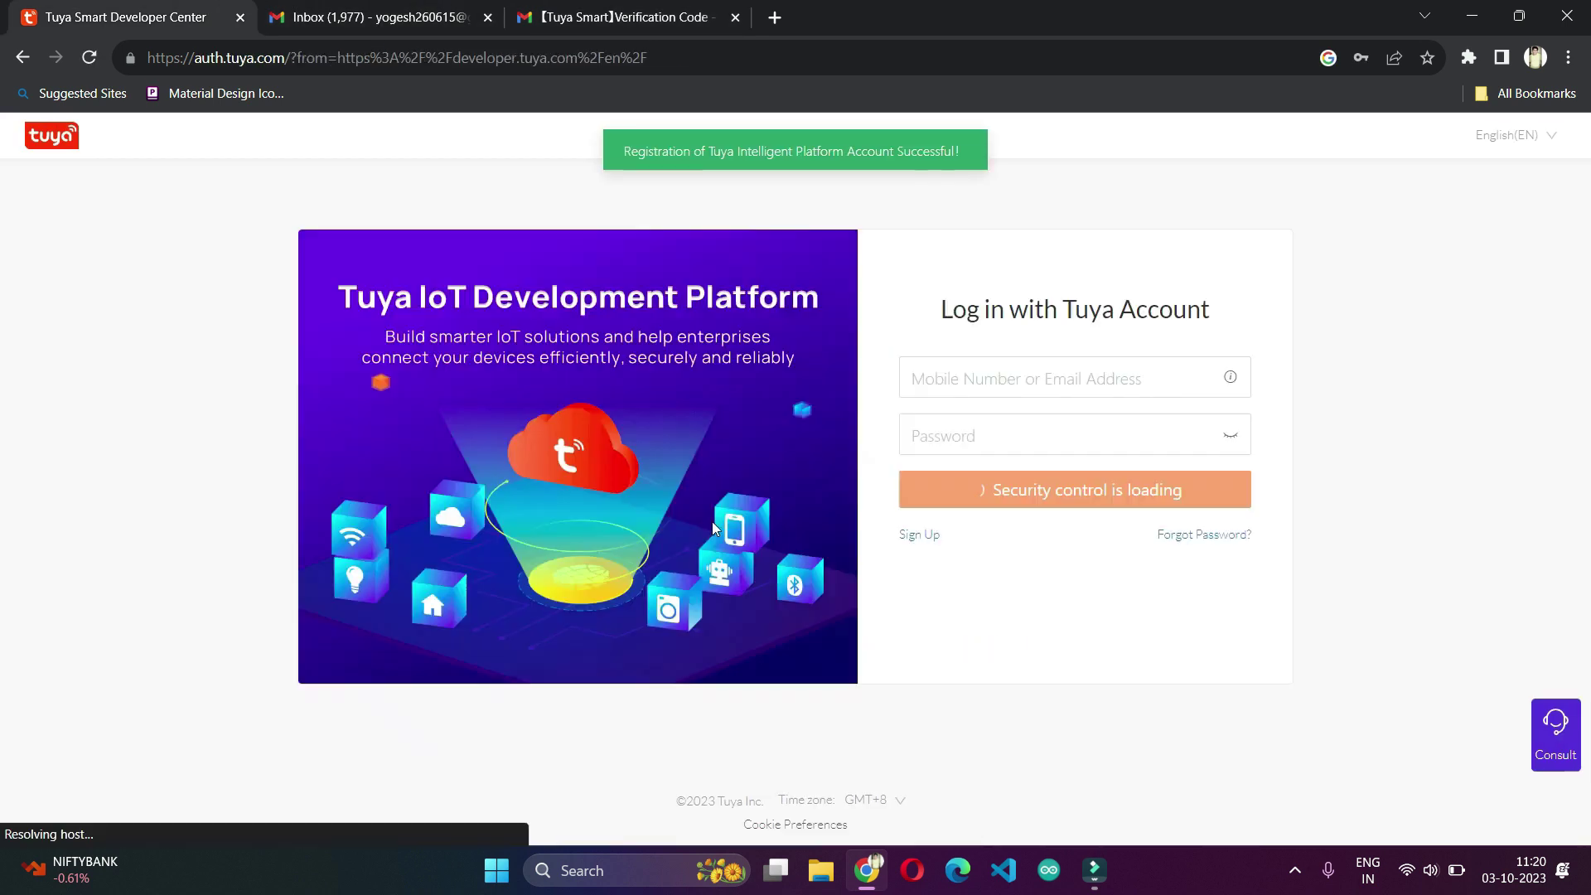
# - Log in to Tuya with the account e-mail and password, solve the slider and accept the agreement
pyautogui.click(978, 380)
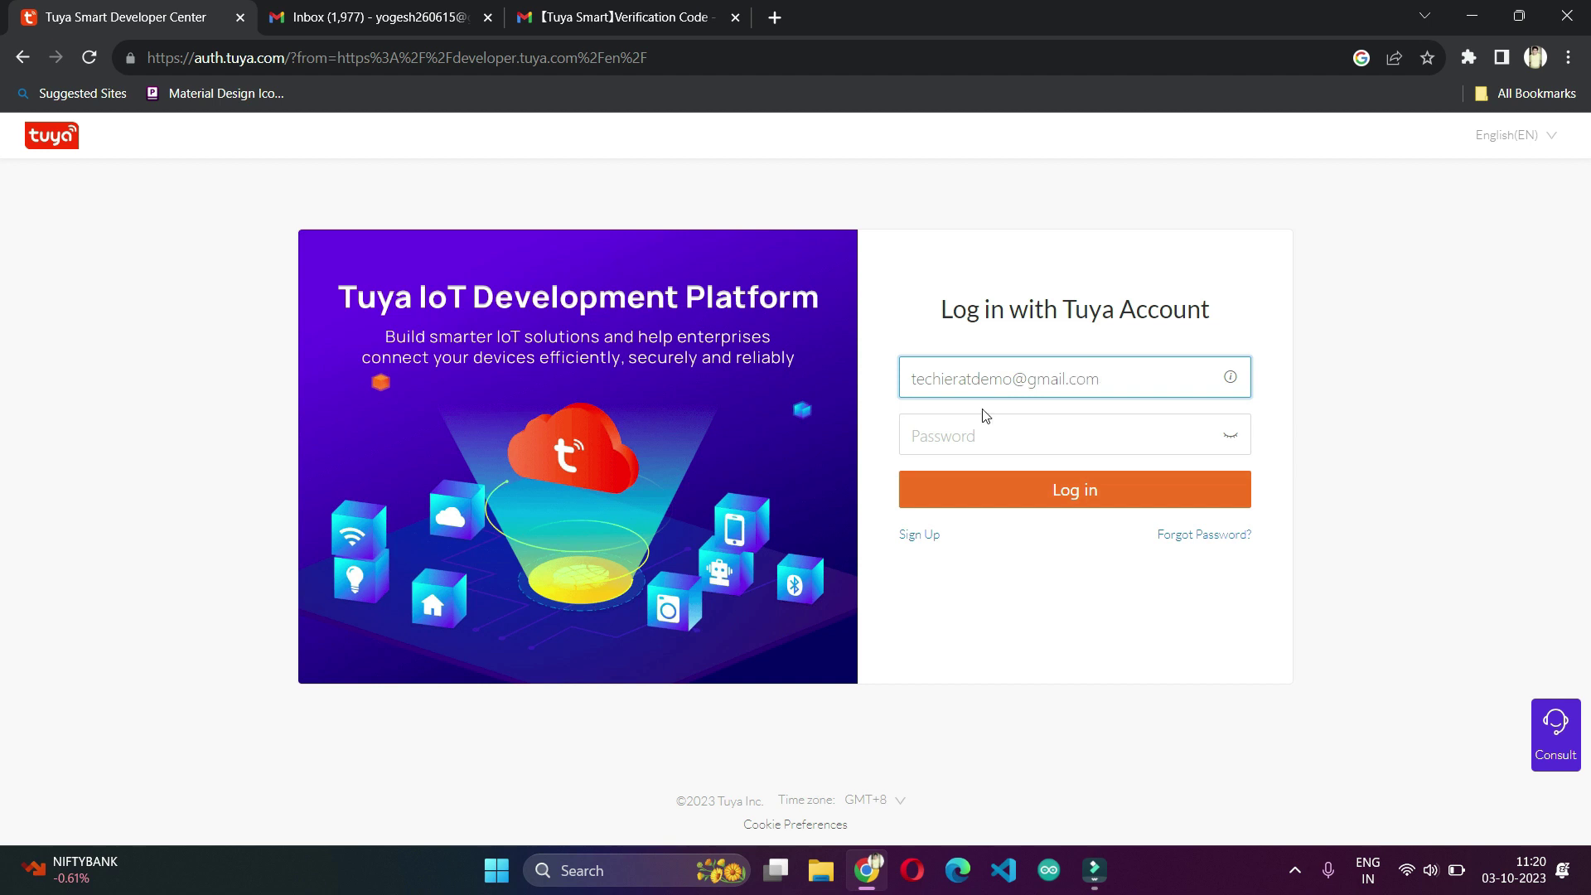
pyautogui.click(987, 432)
pyautogui.write('•••••••')
pyautogui.click(1001, 493)
pyautogui.moveTo(693, 406); pyautogui.dragTo(882, 421)
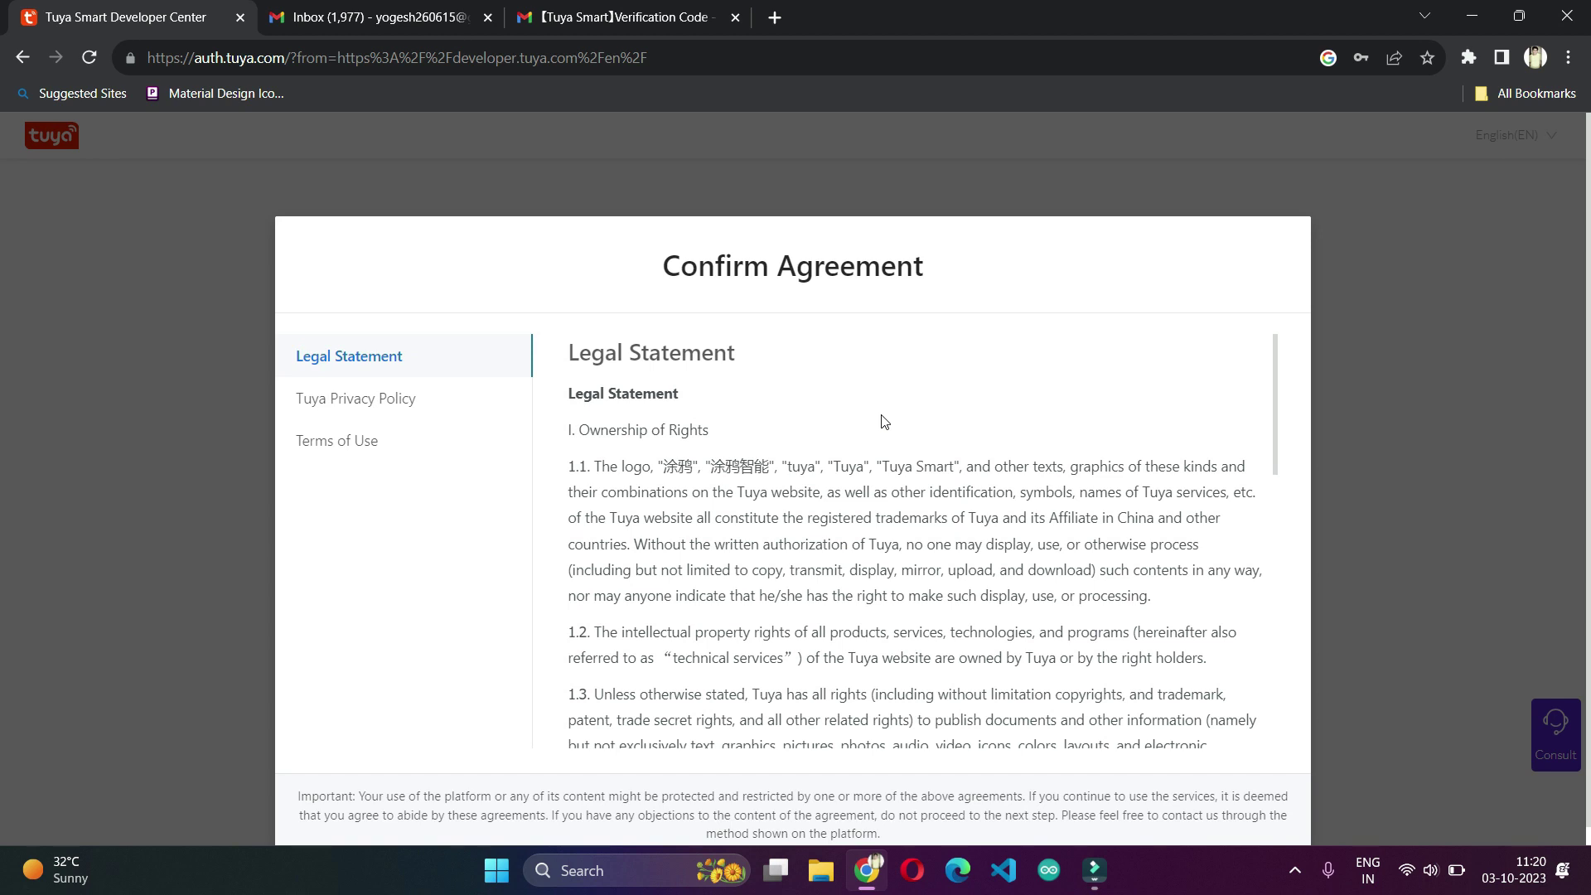
pyautogui.scroll(-10, 746, 581)
pyautogui.click(739, 793)
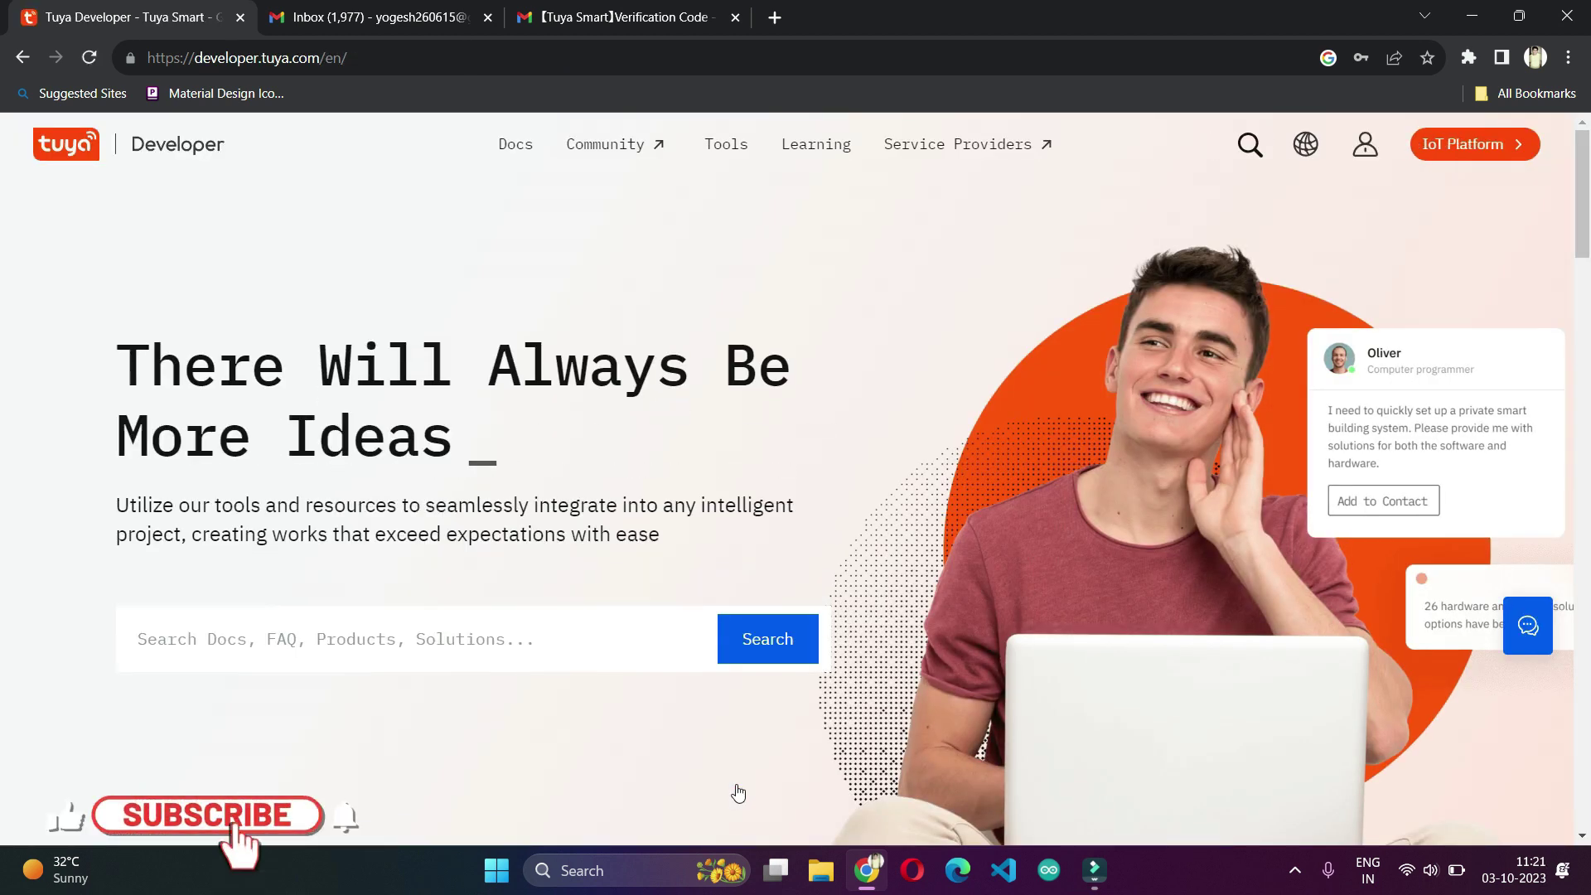
# - Enter the IoT Platform, skip the tour, accept the developing service agreement and set the account type
pyautogui.click(1472, 155)
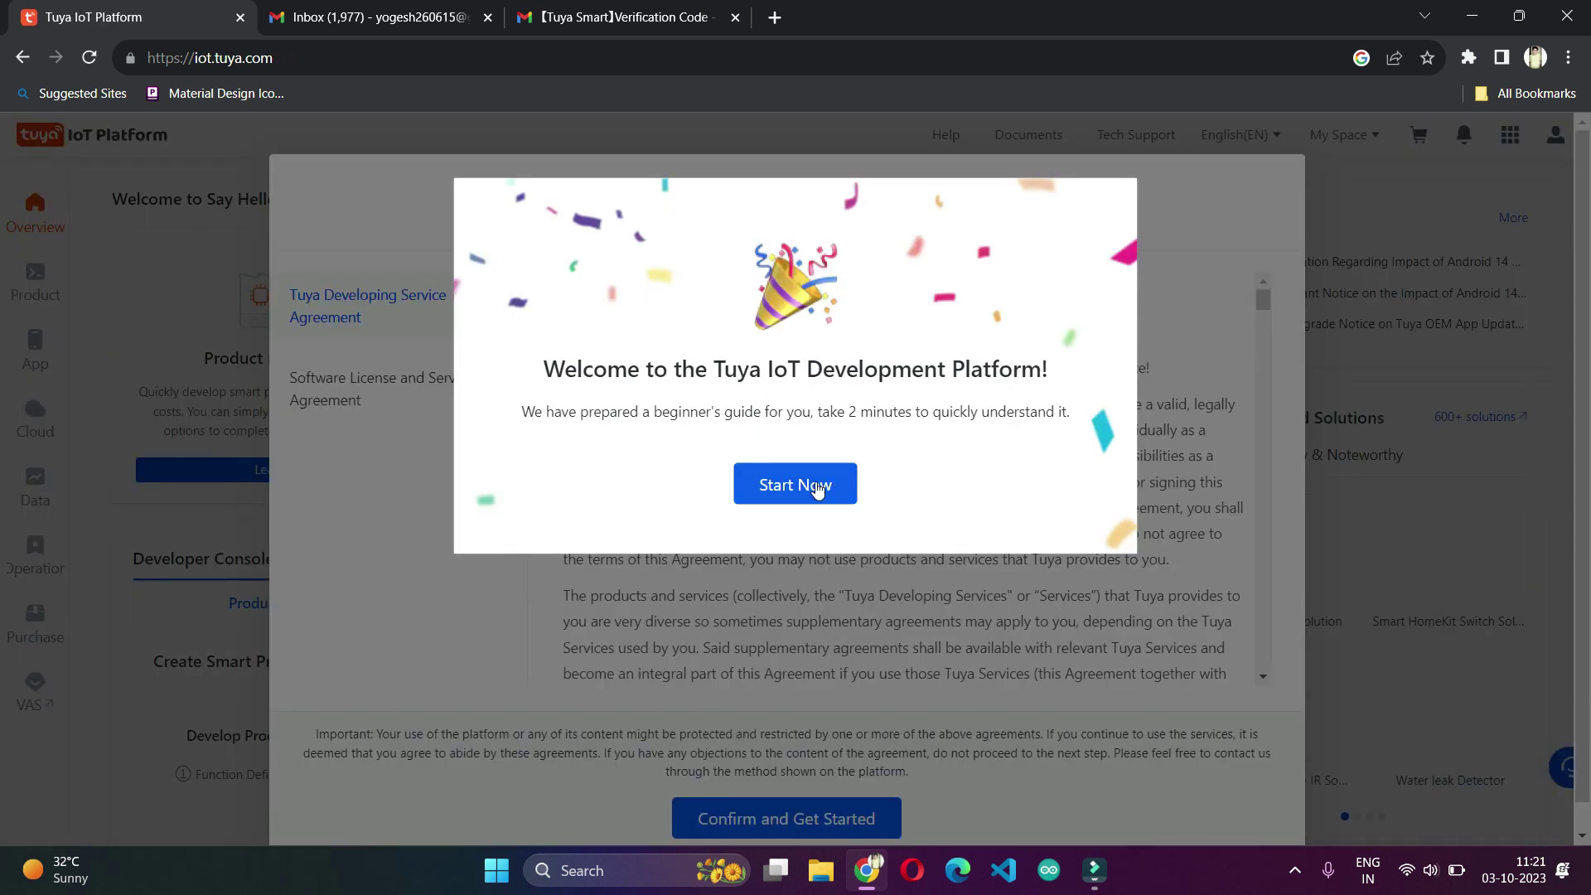
pyautogui.click(813, 488)
pyautogui.click(351, 345)
pyautogui.scroll(-20, 604, 497)
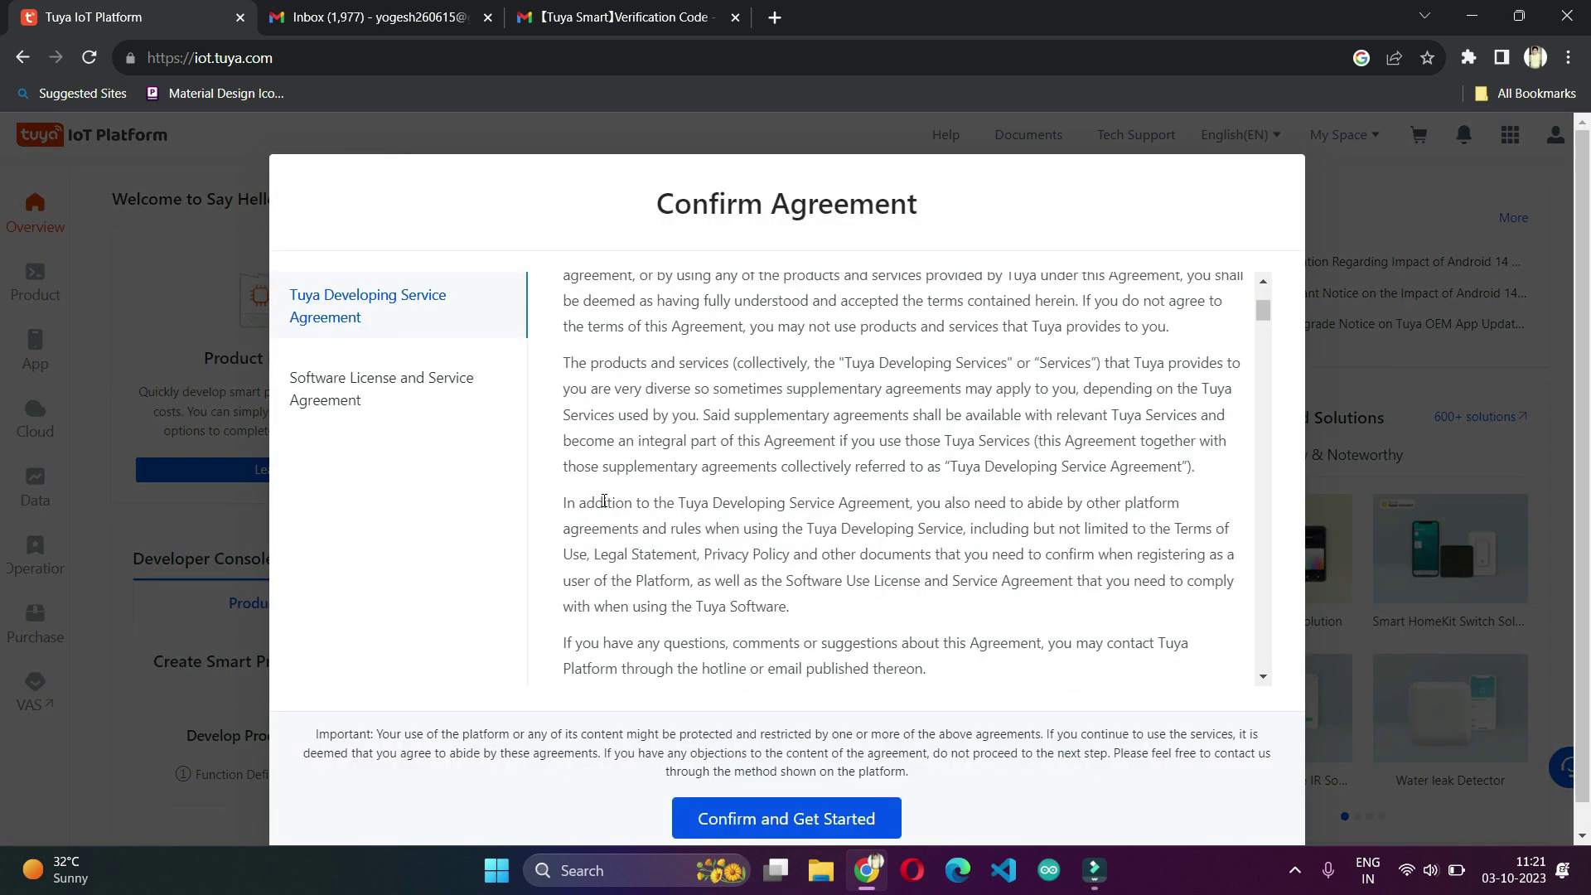
pyautogui.click(716, 829)
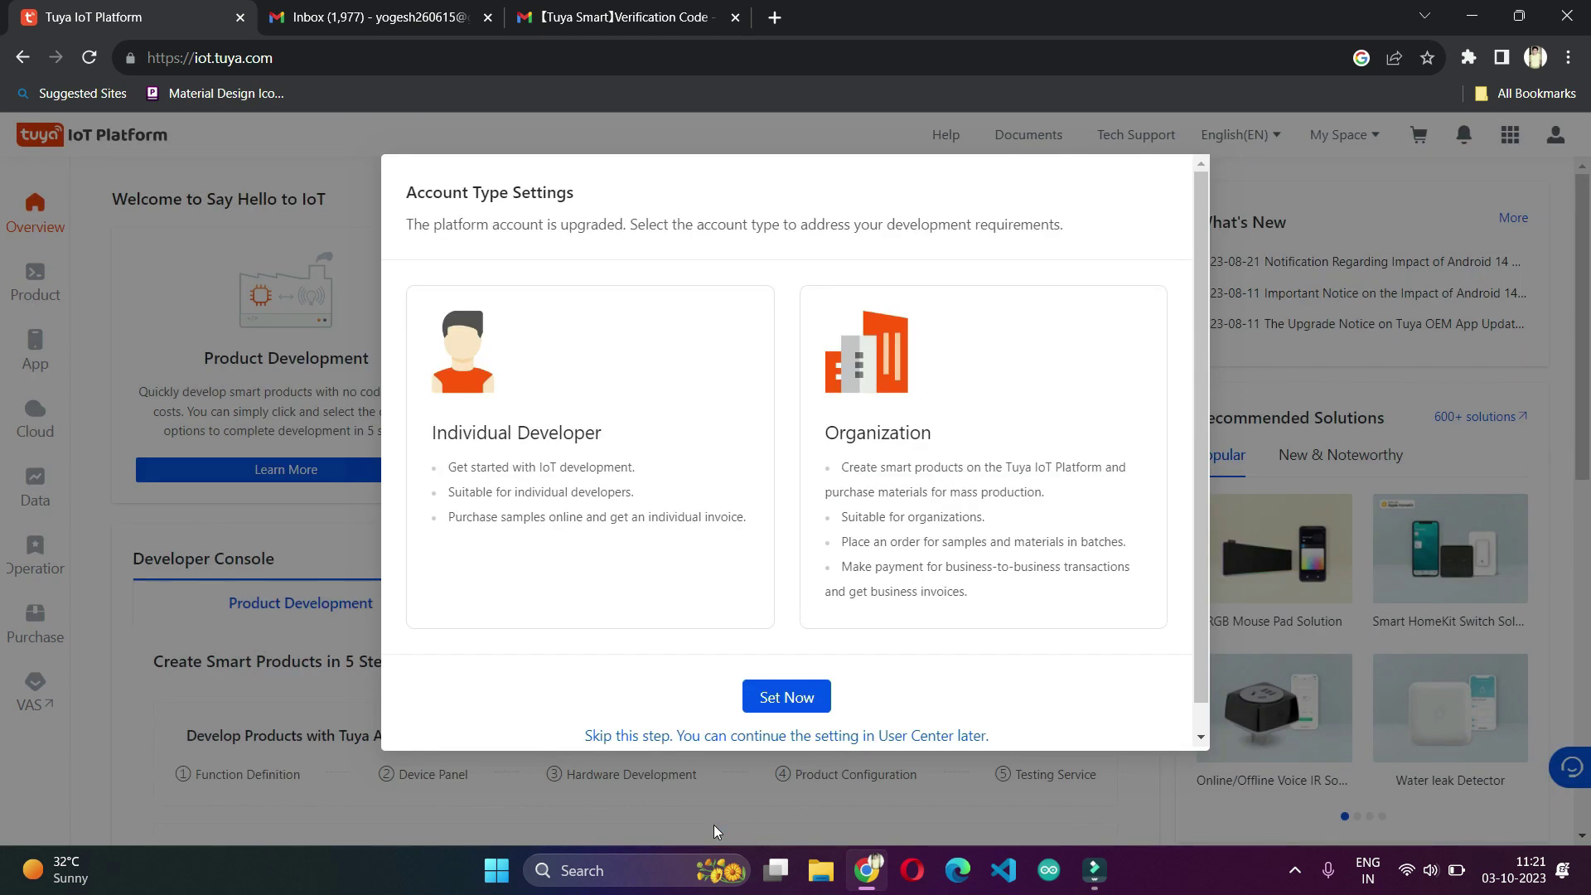
pyautogui.click(799, 706)
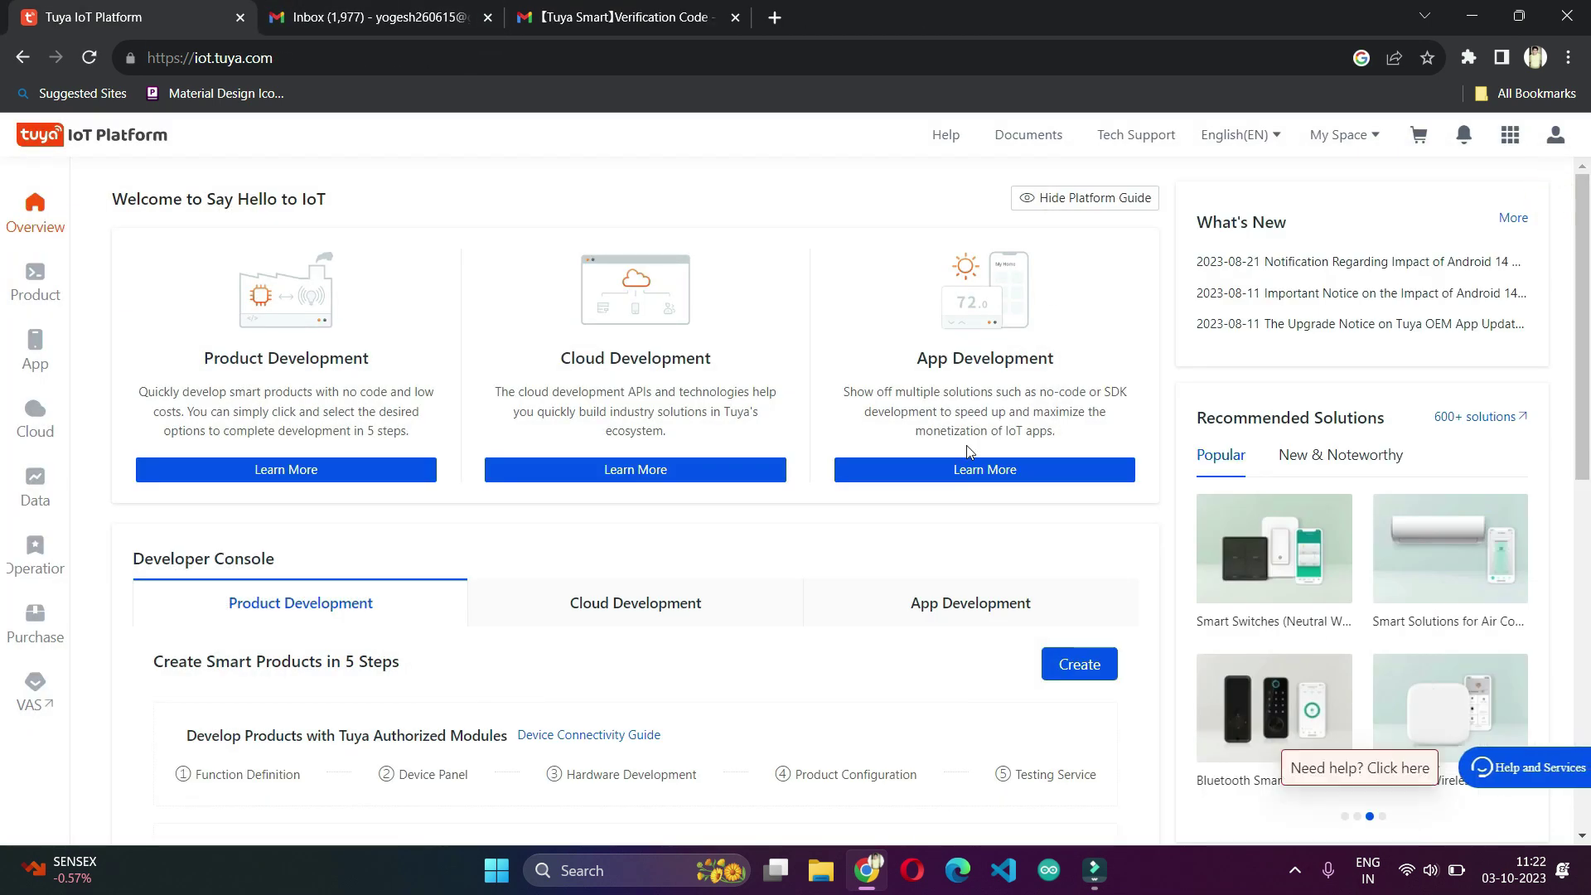
pyautogui.scroll(-2, 874, 613)
pyautogui.scroll(-8, 875, 613)
pyautogui.scroll(10, 871, 611)
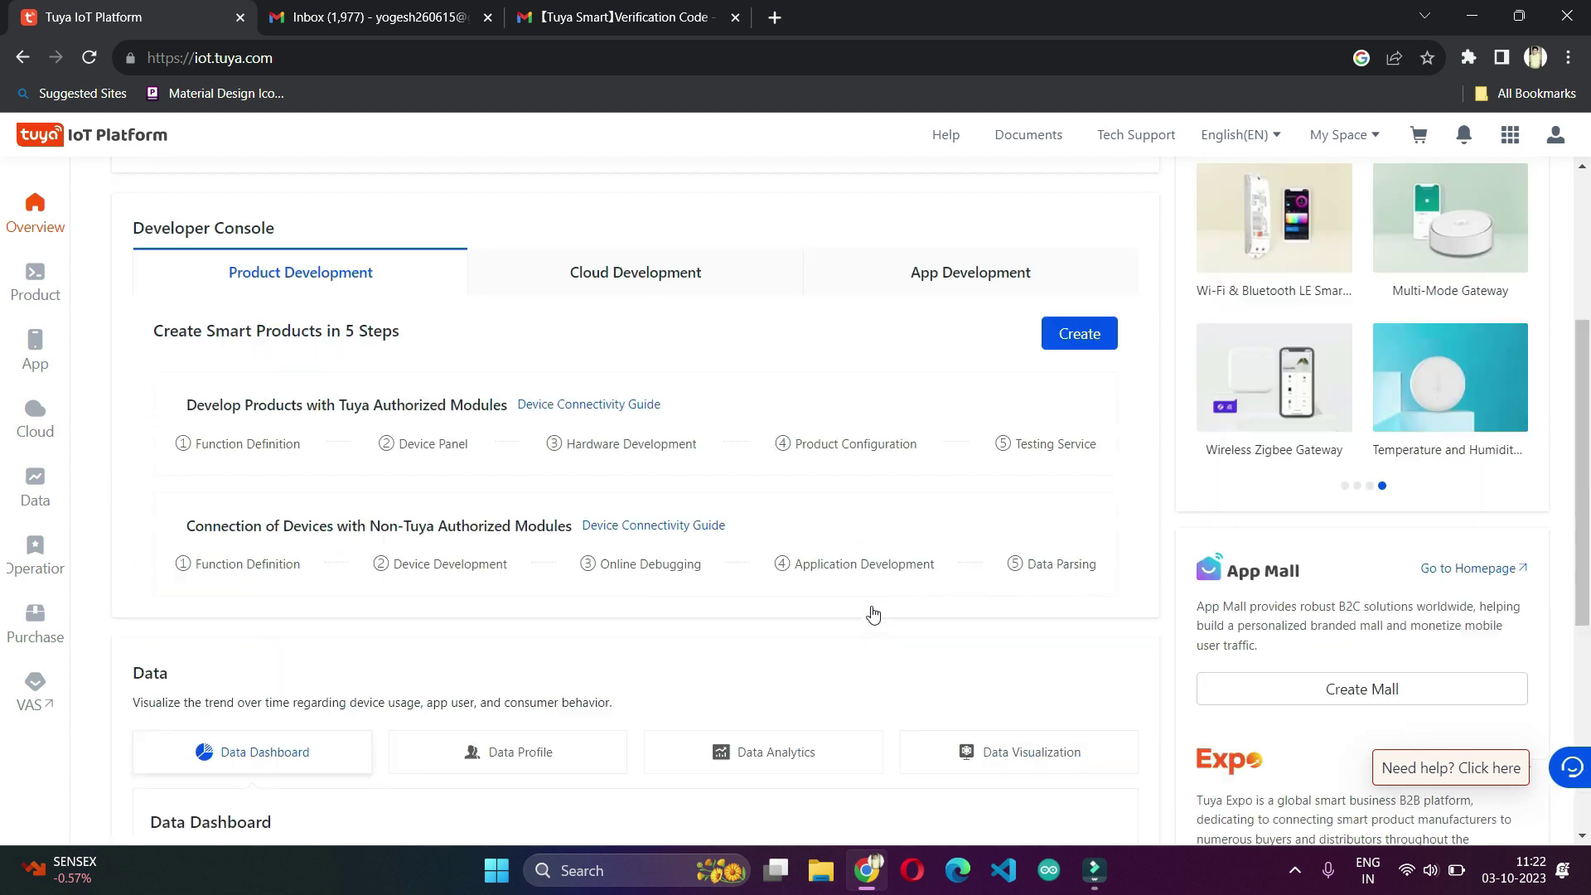
# - Start a new cloud project named 'localtouch' with a description about controlling touch switches locally
pyautogui.click(34, 414)
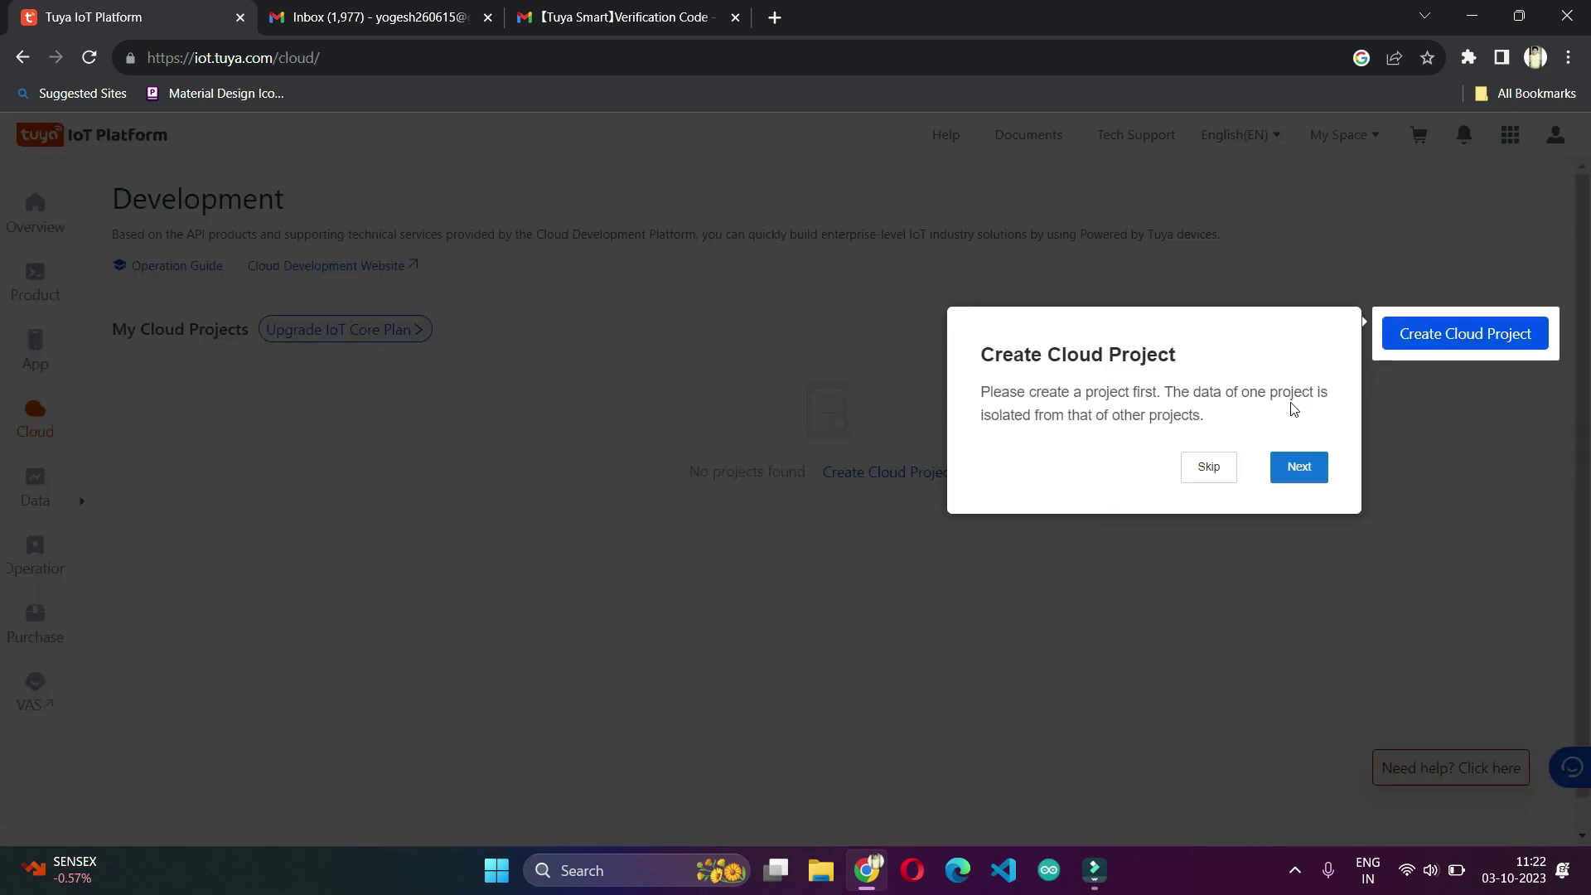
pyautogui.click(1210, 470)
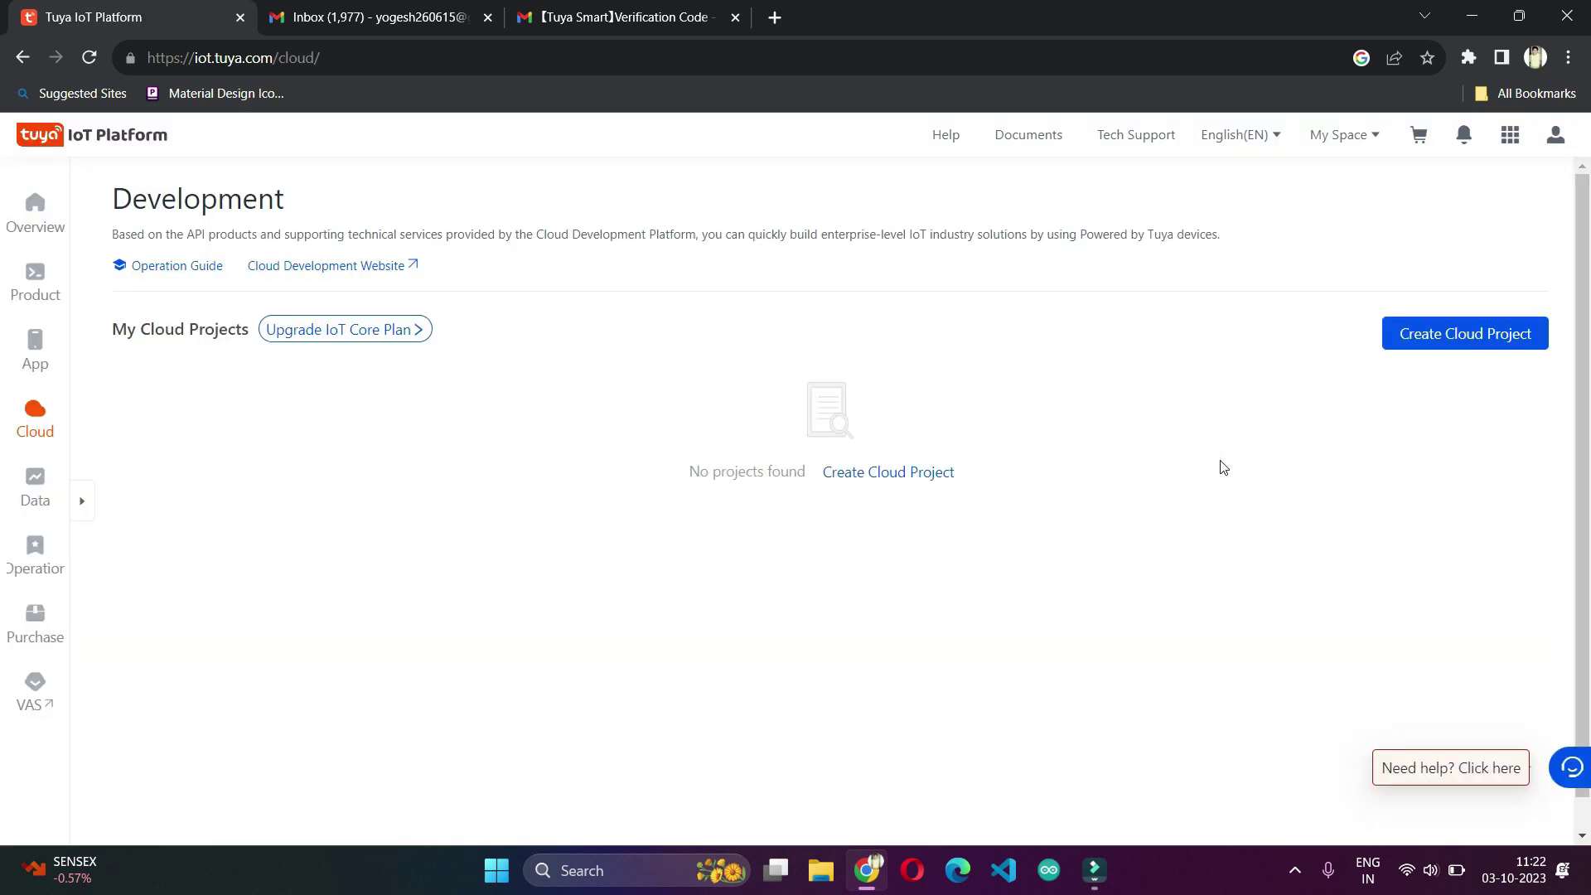
pyautogui.click(1460, 335)
pyautogui.click(949, 250)
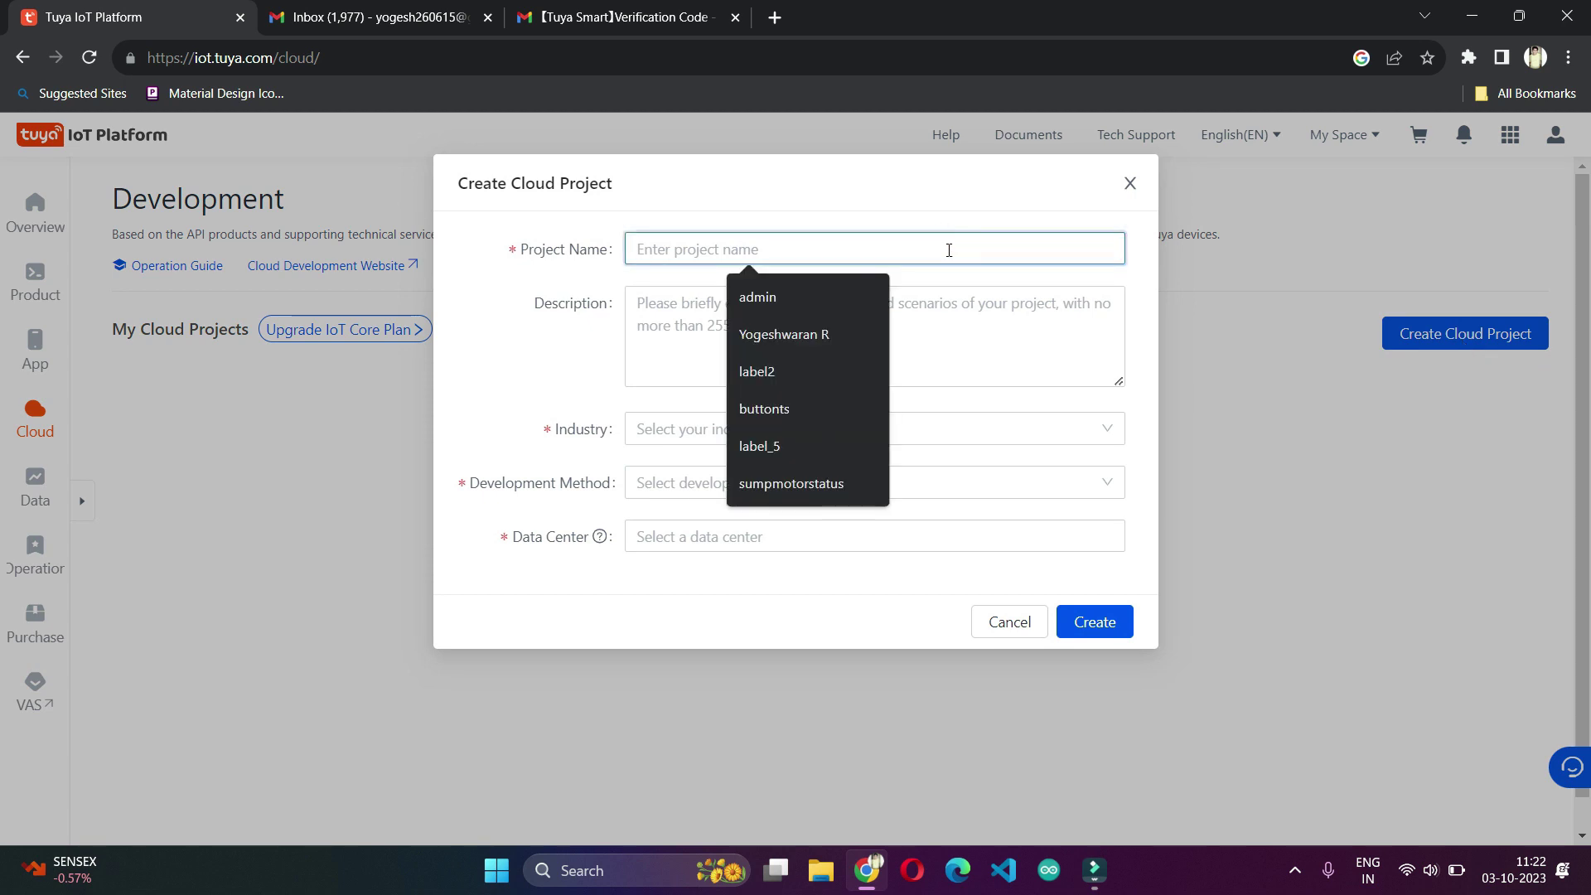
pyautogui.write('techieratde')
pyautogui.hotkey('ctrl', 'a')
pyautogui.write('local')
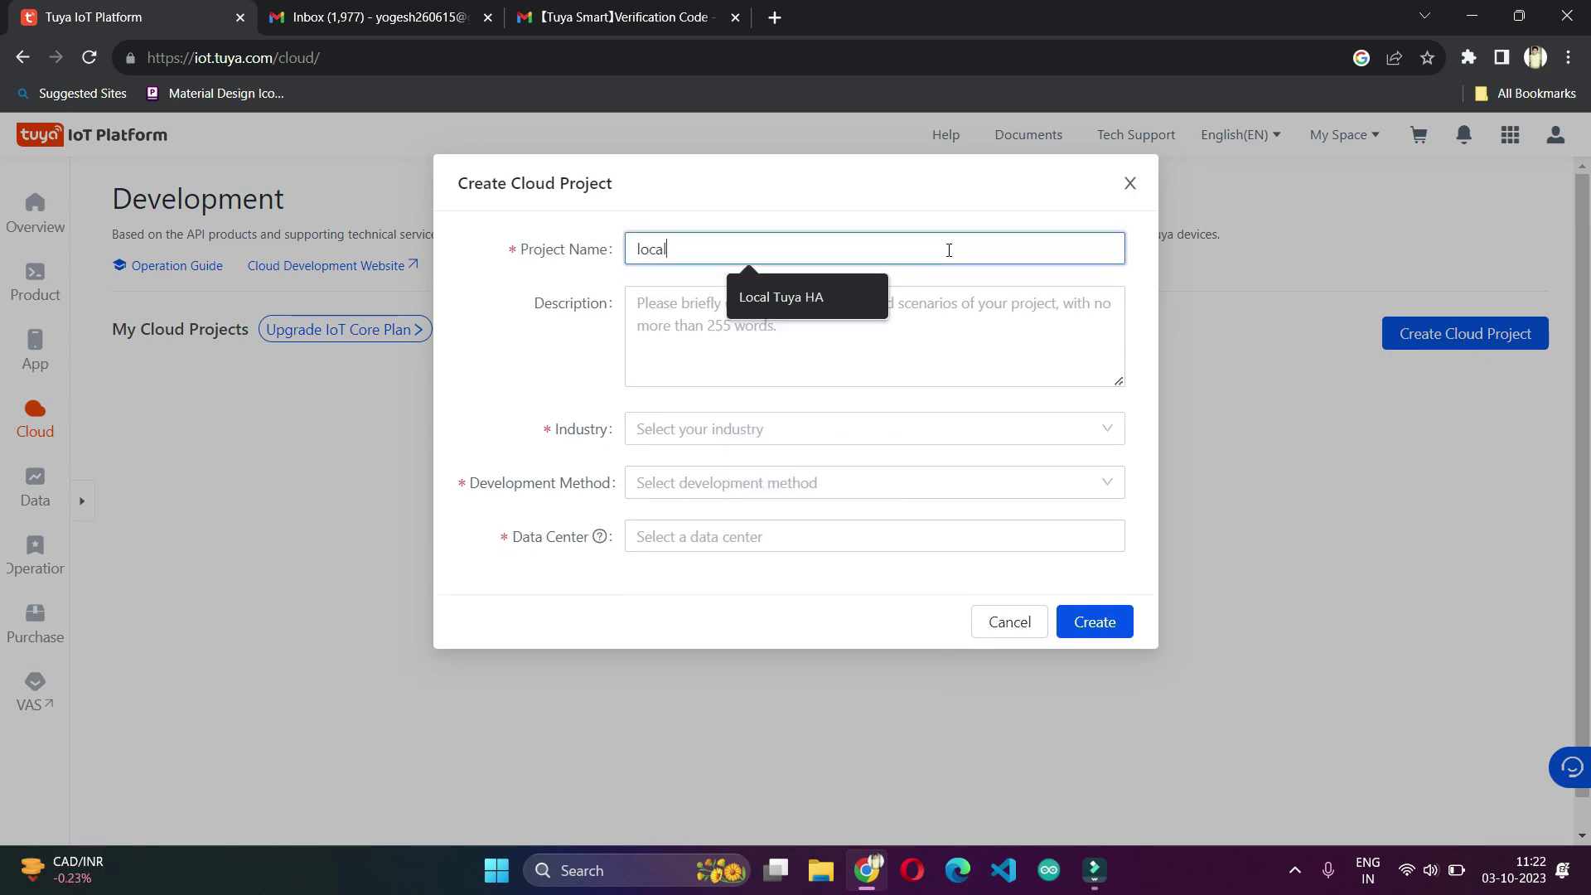
pyautogui.write('touch')
pyautogui.click(944, 309)
pyautogui.write('pu')
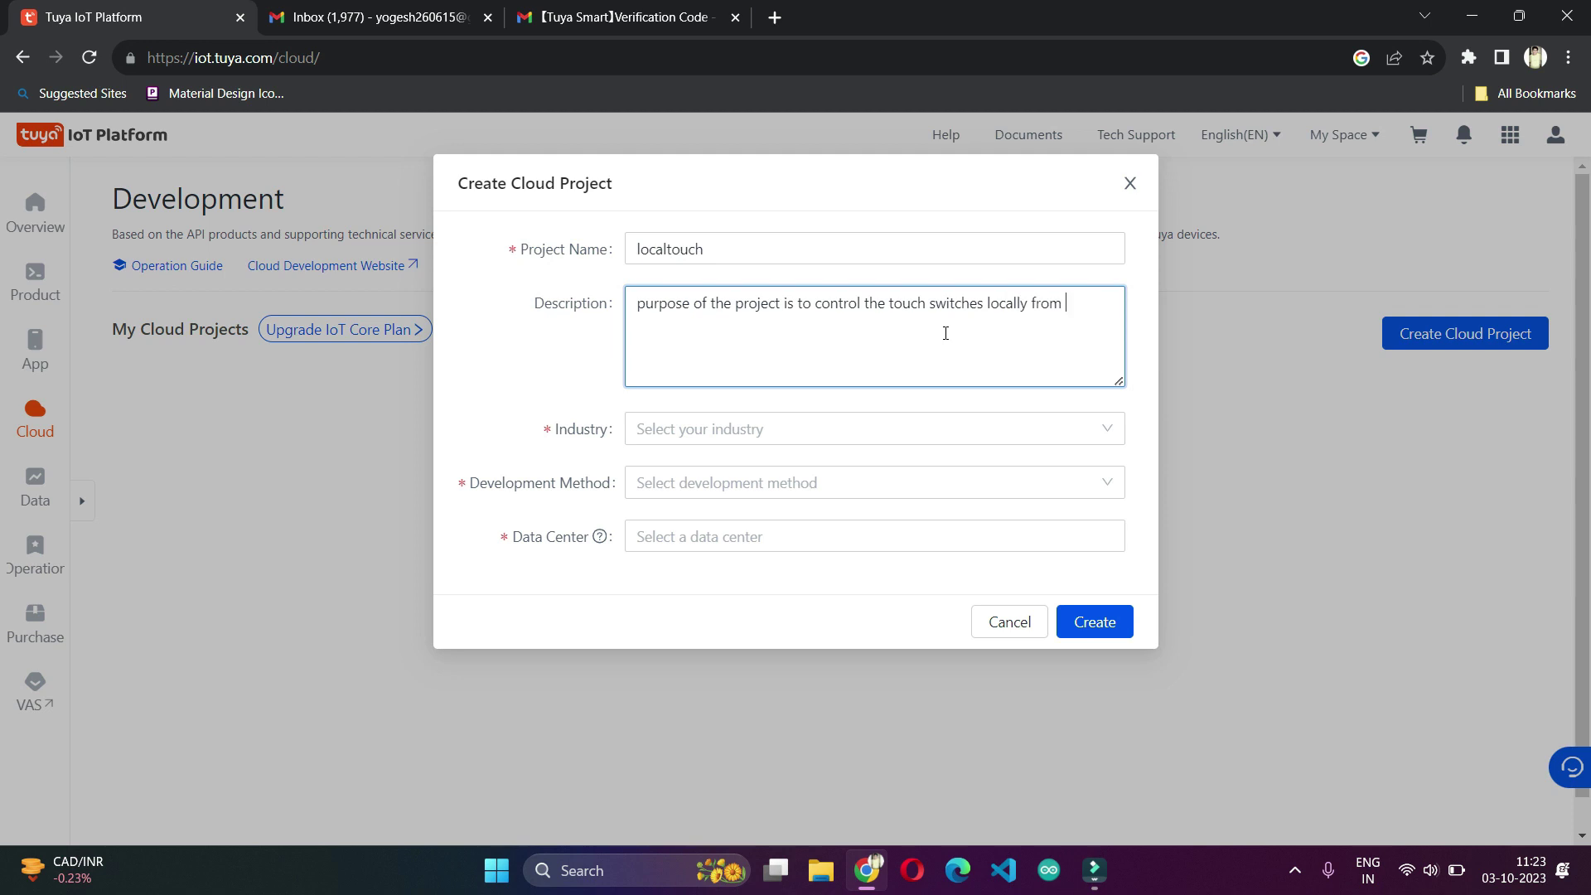
# - Set Industry and Development Method to Smart Home, Data Center to India, and create the project
pyautogui.click(928, 431)
pyautogui.click(837, 465)
pyautogui.click(802, 485)
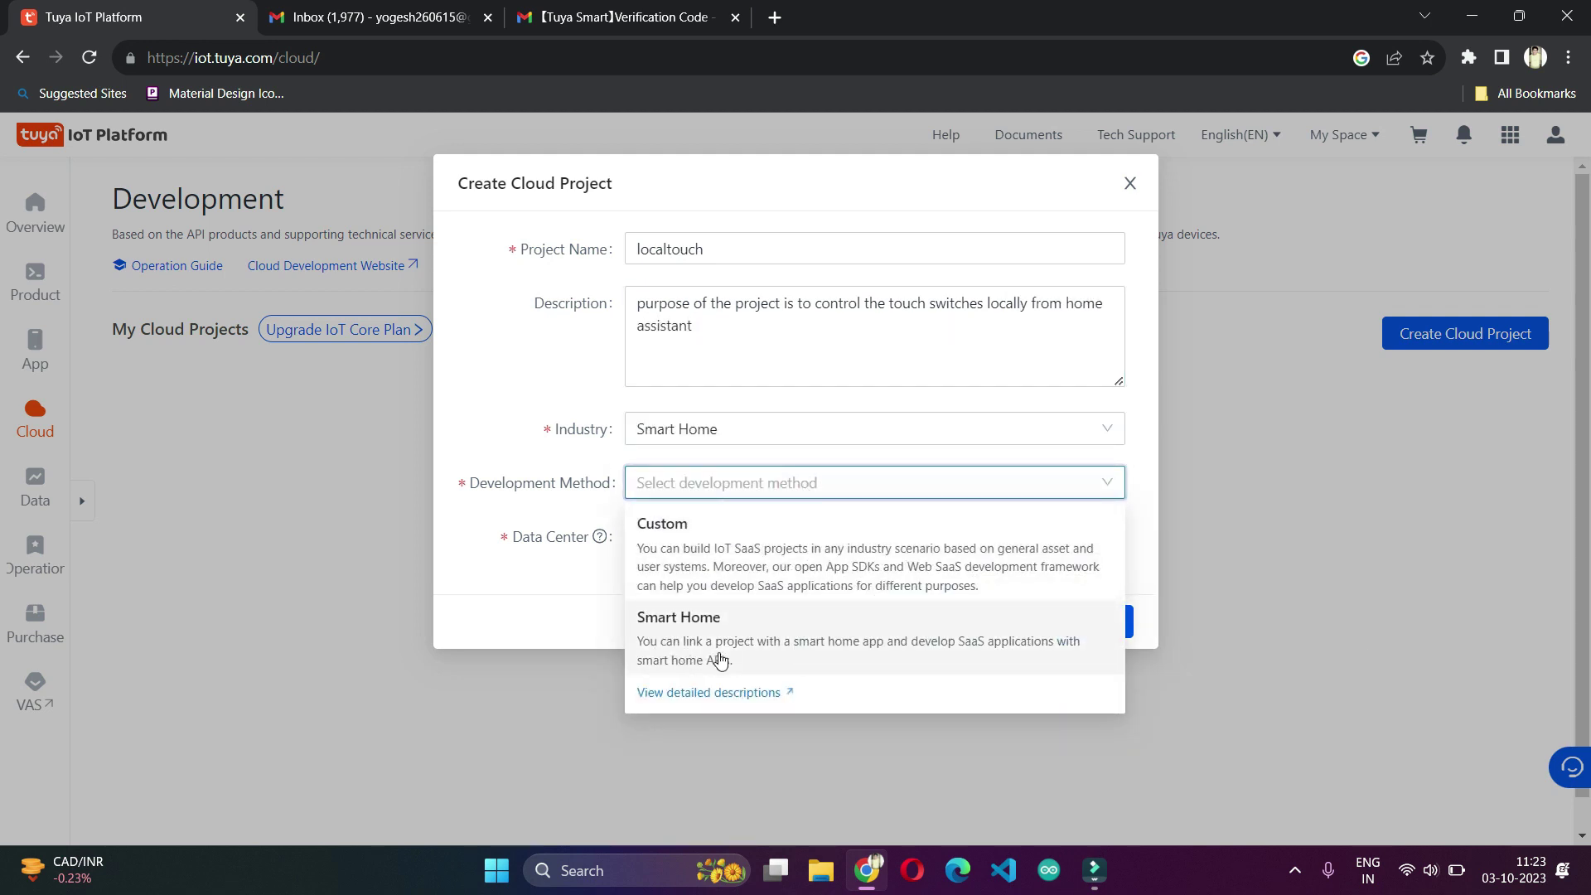
pyautogui.click(767, 653)
pyautogui.click(729, 537)
pyautogui.click(731, 642)
pyautogui.click(1152, 719)
pyautogui.click(1099, 627)
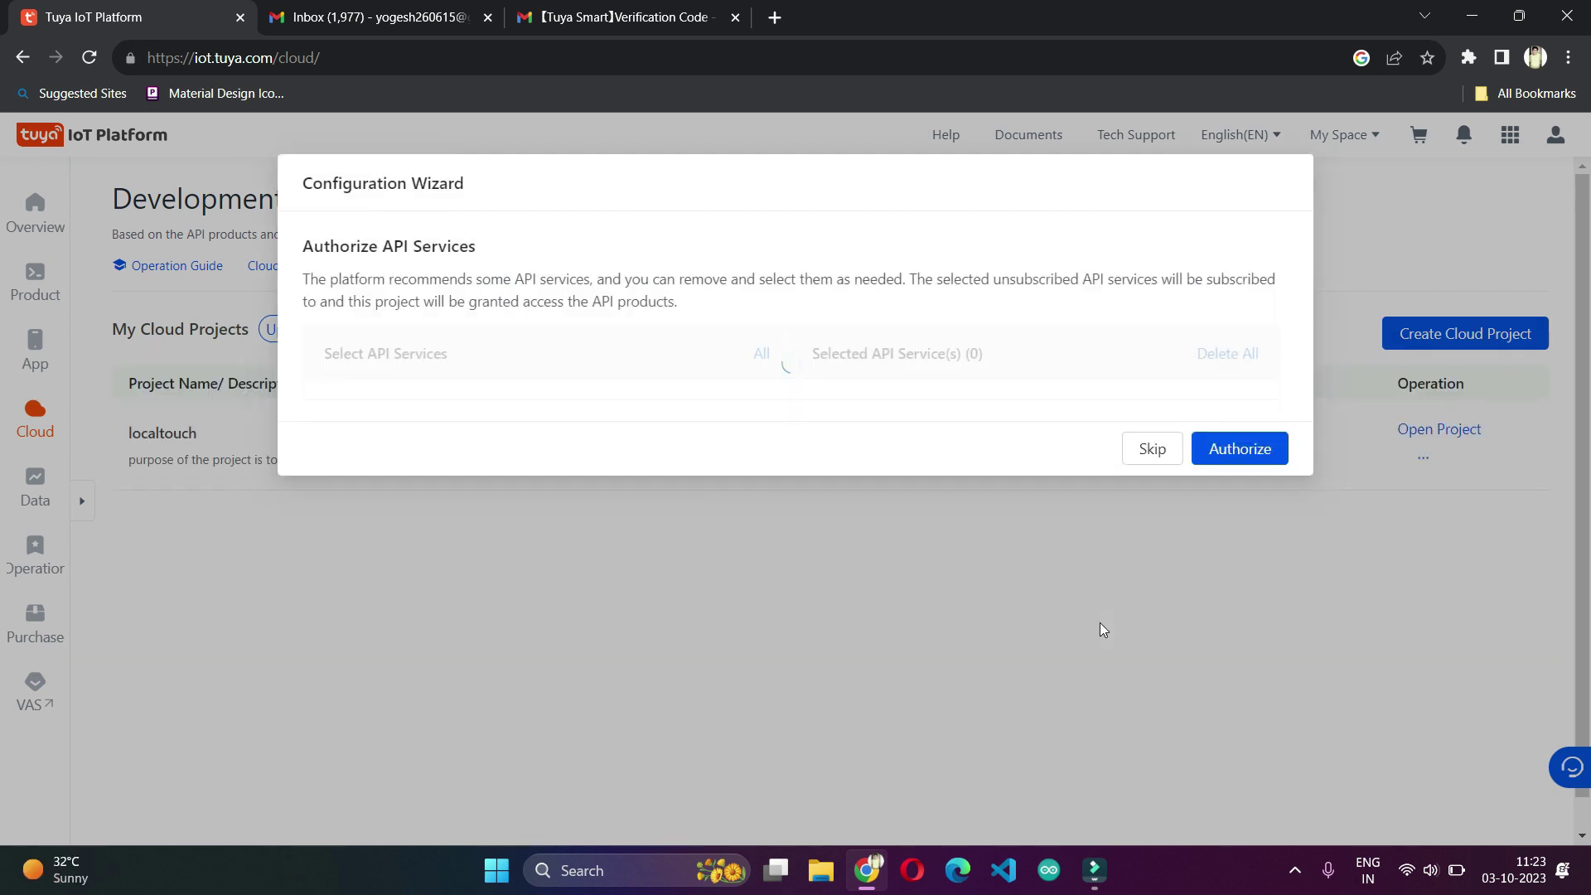
pyautogui.scroll(-1, 794, 514)
pyautogui.scroll(1, 881, 622)
# - Select All API services in the localtouch Configuration Wizard and review the list
pyautogui.scroll(-8, 579, 639)
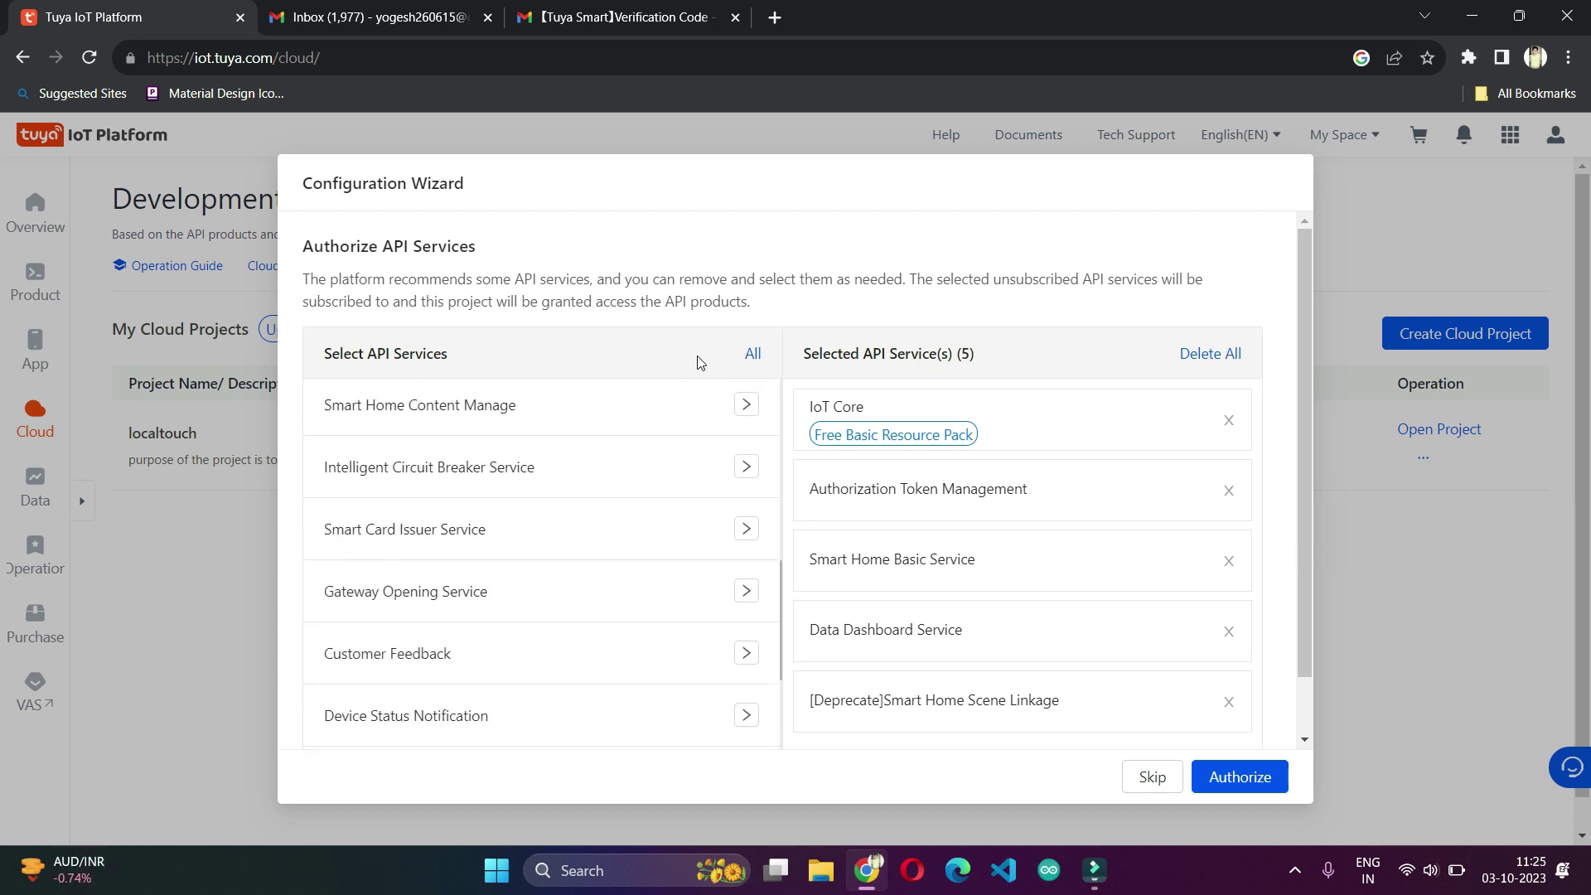
pyautogui.click(753, 355)
pyautogui.scroll(-1, 693, 504)
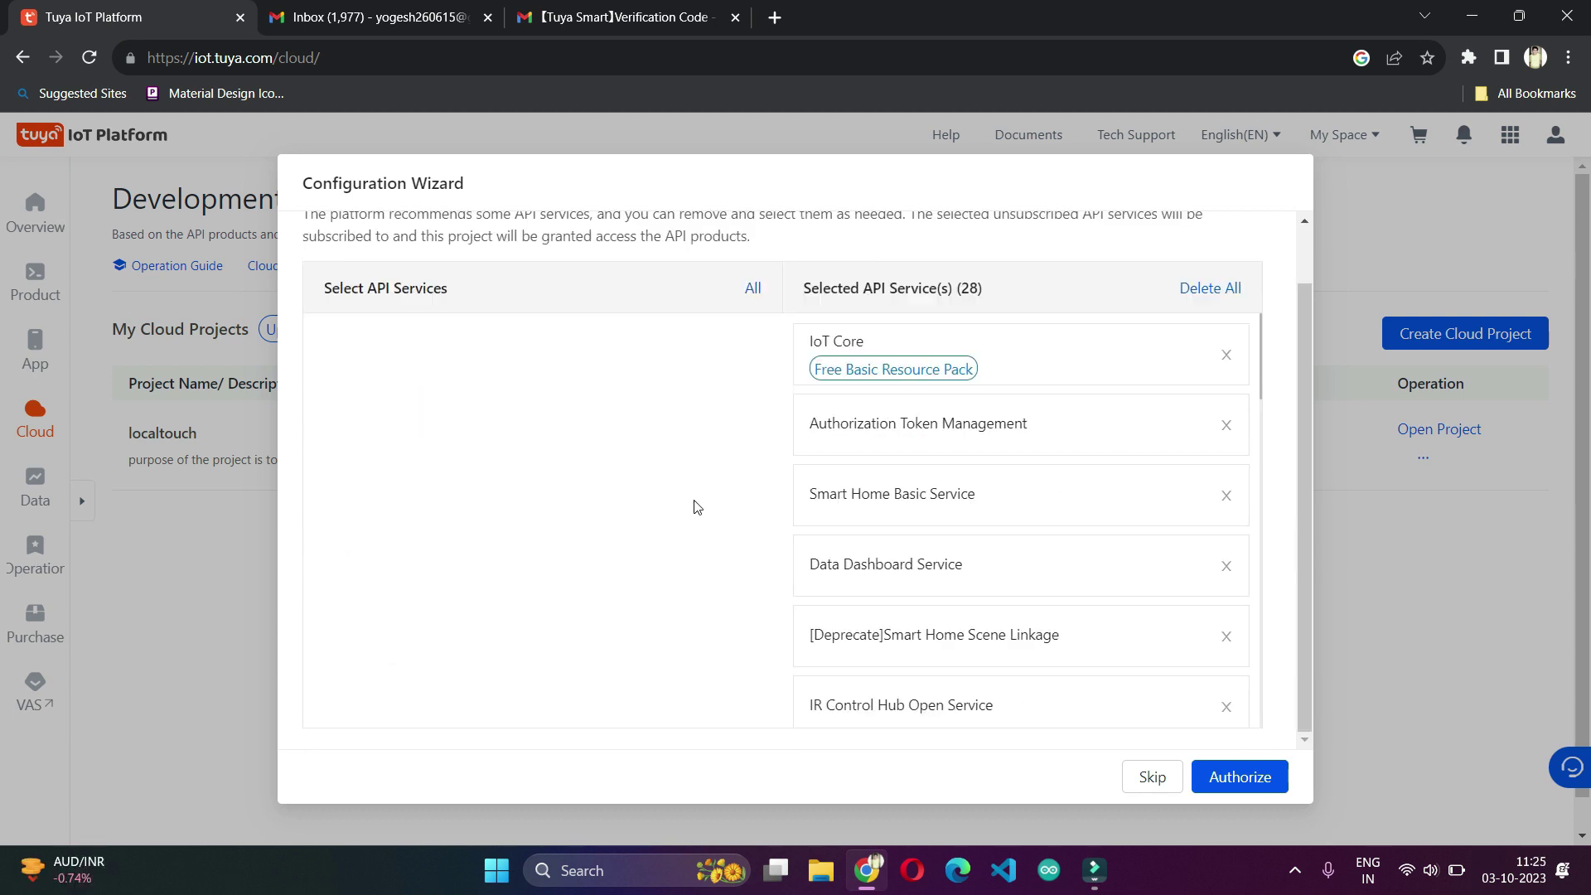
pyautogui.scroll(-4, 853, 661)
pyautogui.scroll(2, 854, 660)
pyautogui.scroll(3, 862, 597)
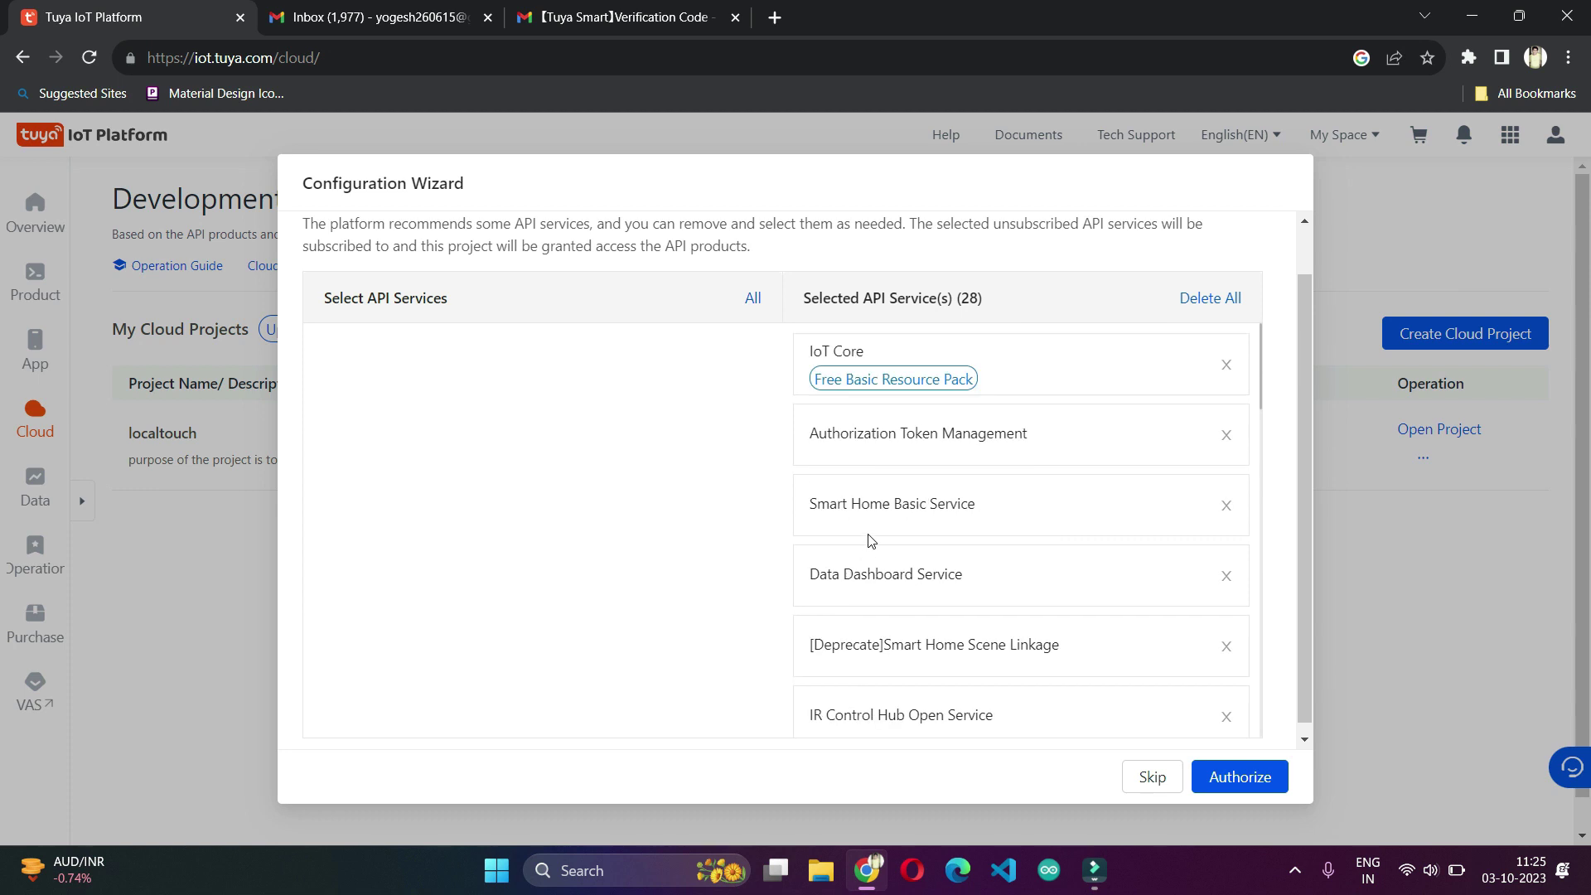
pyautogui.scroll(-5, 984, 593)
pyautogui.scroll(6, 984, 593)
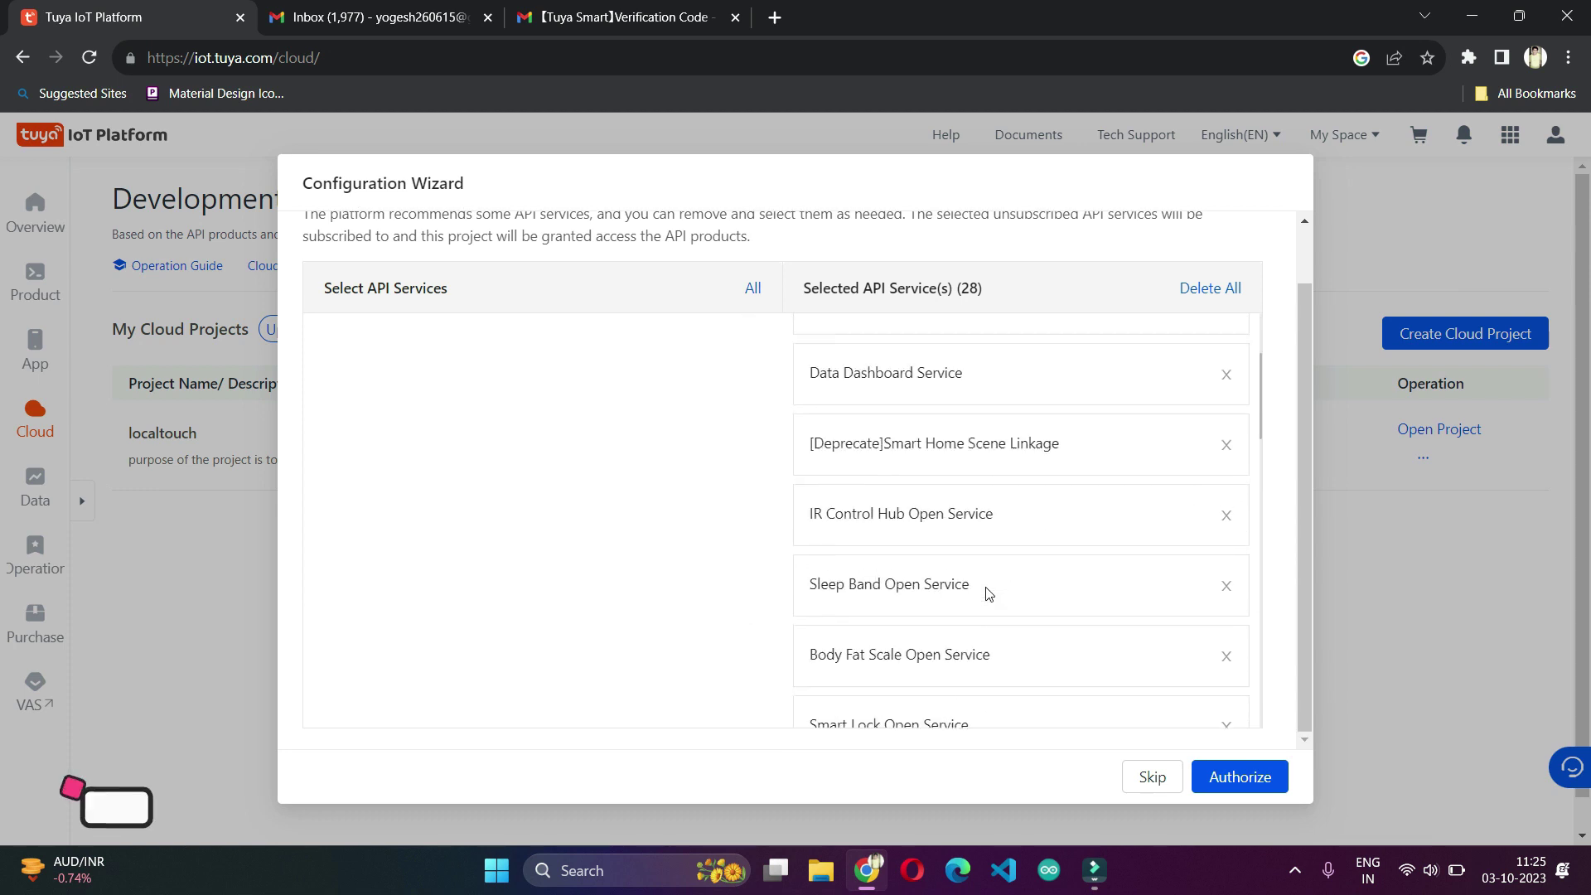
pyautogui.scroll(-4, 987, 588)
pyautogui.scroll(-8, 987, 590)
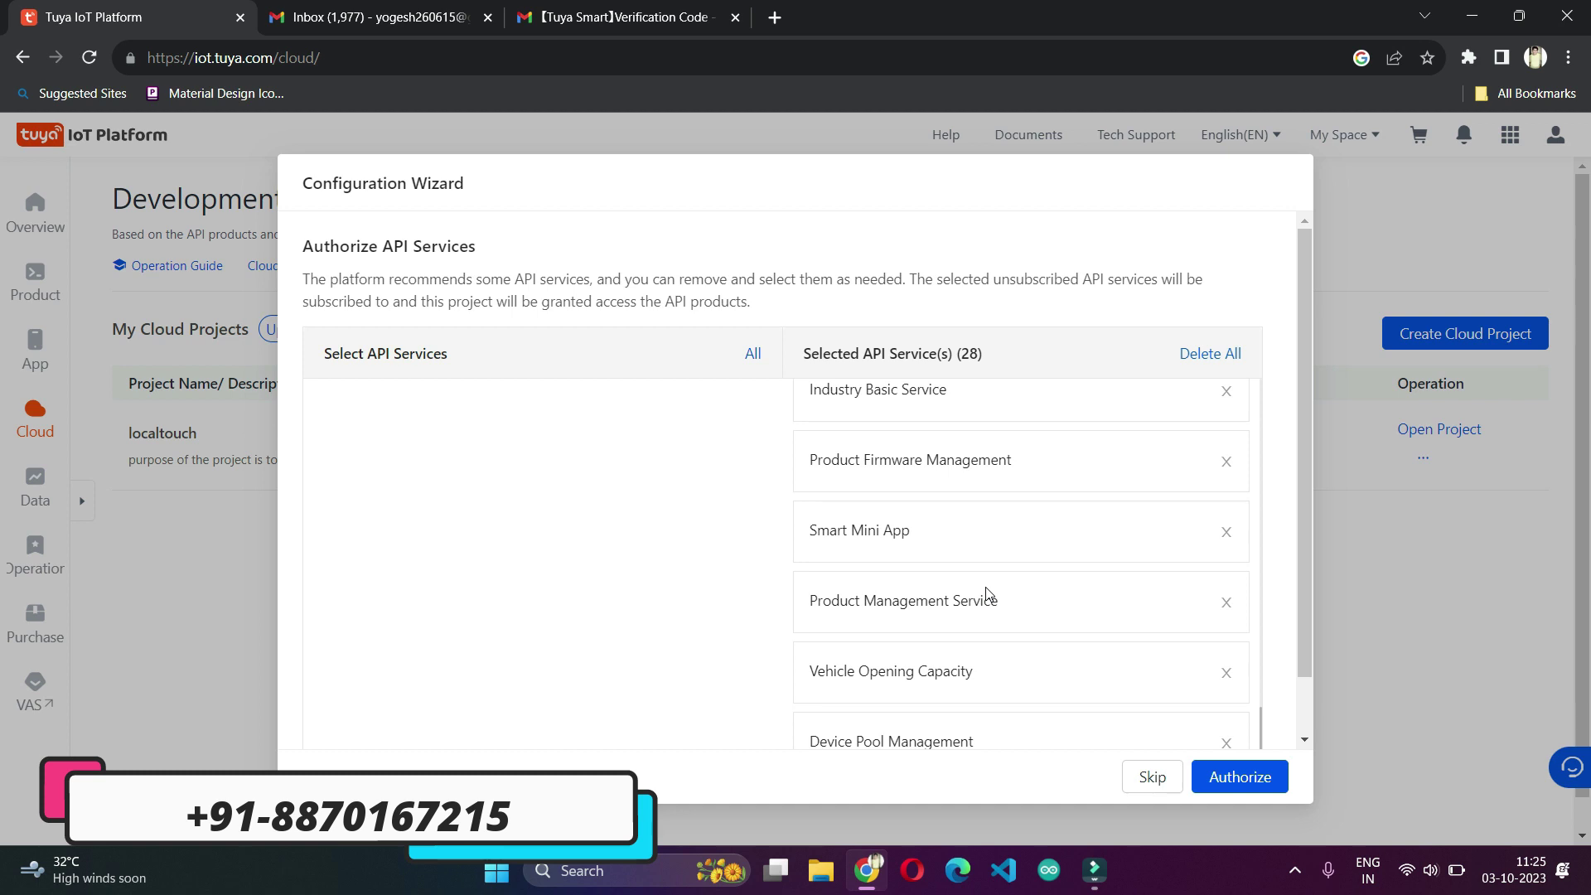
pyautogui.scroll(10, 986, 593)
# - Authorize the 28 selected API services
pyautogui.click(1223, 777)
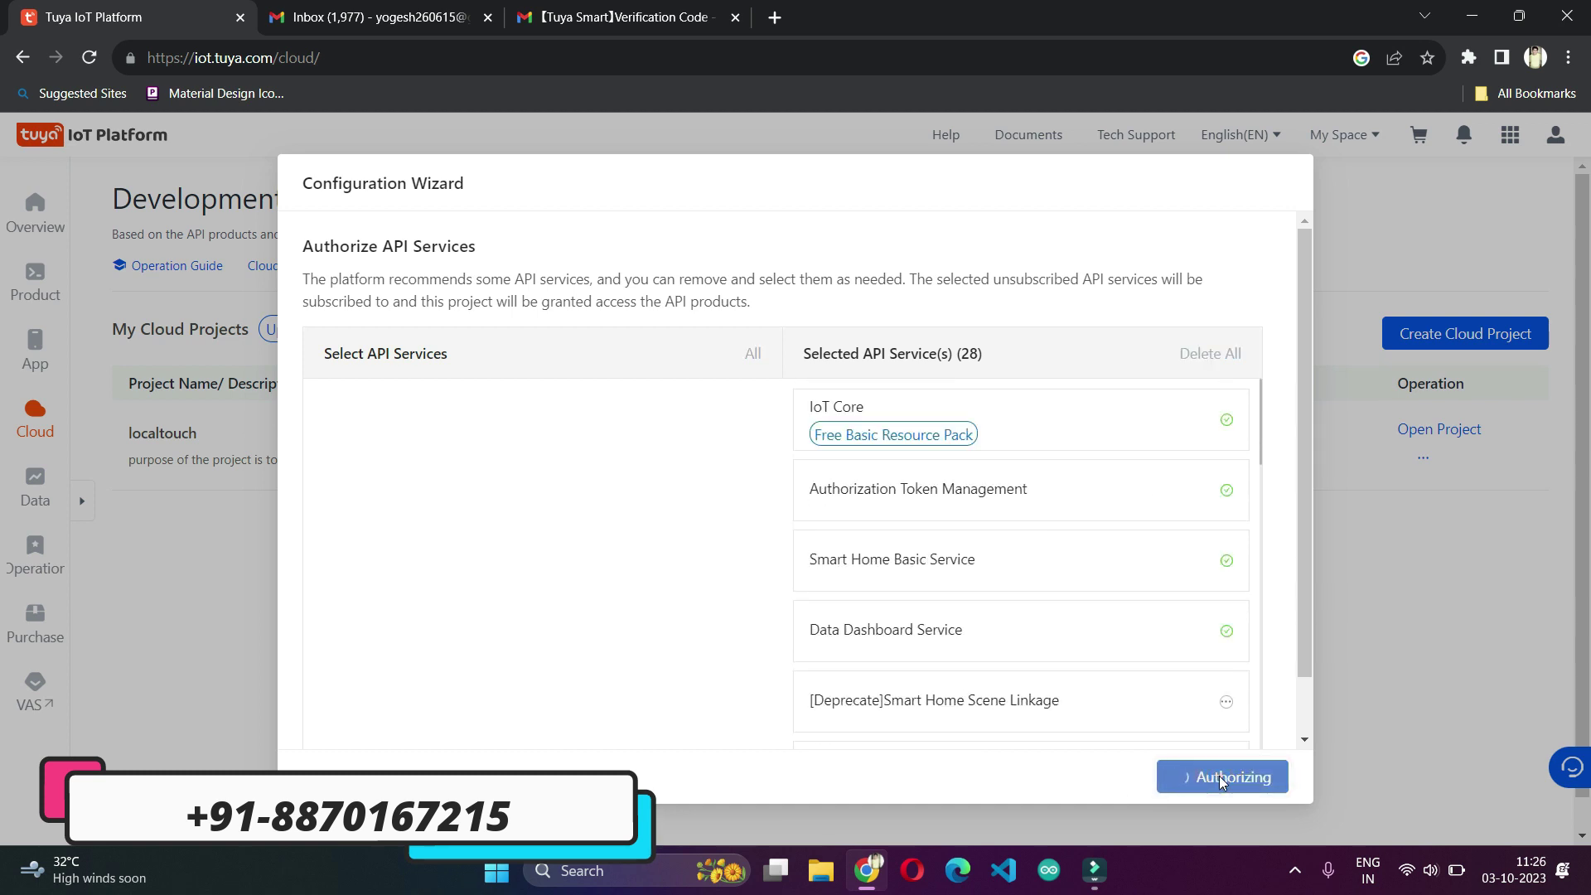
pyautogui.scroll(-1, 1293, 596)
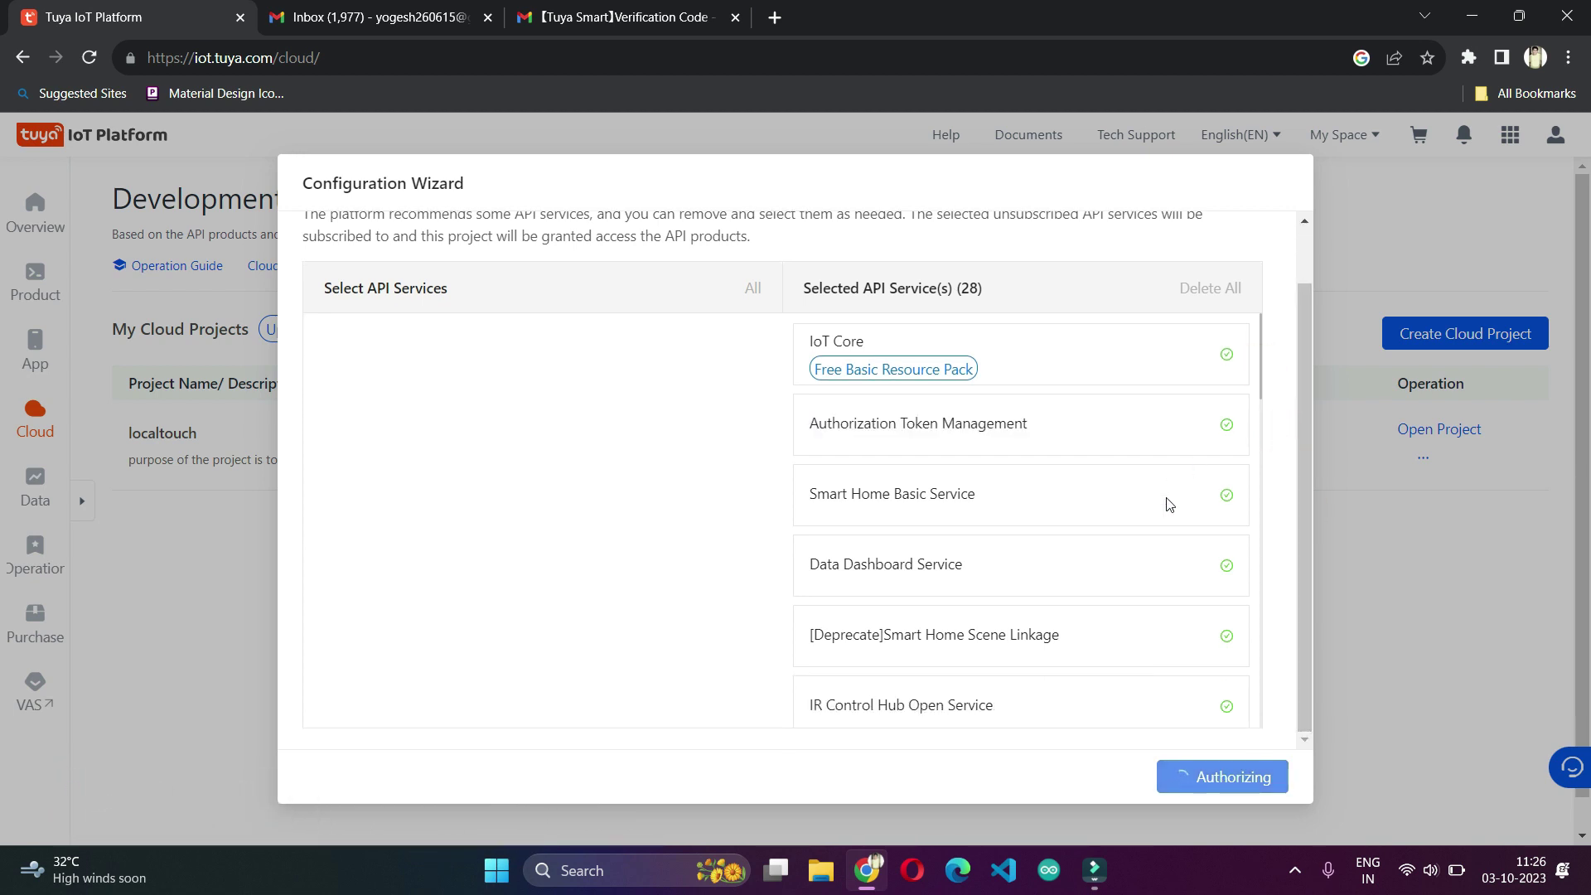
pyautogui.scroll(-5, 1169, 500)
pyautogui.scroll(1, 1169, 504)
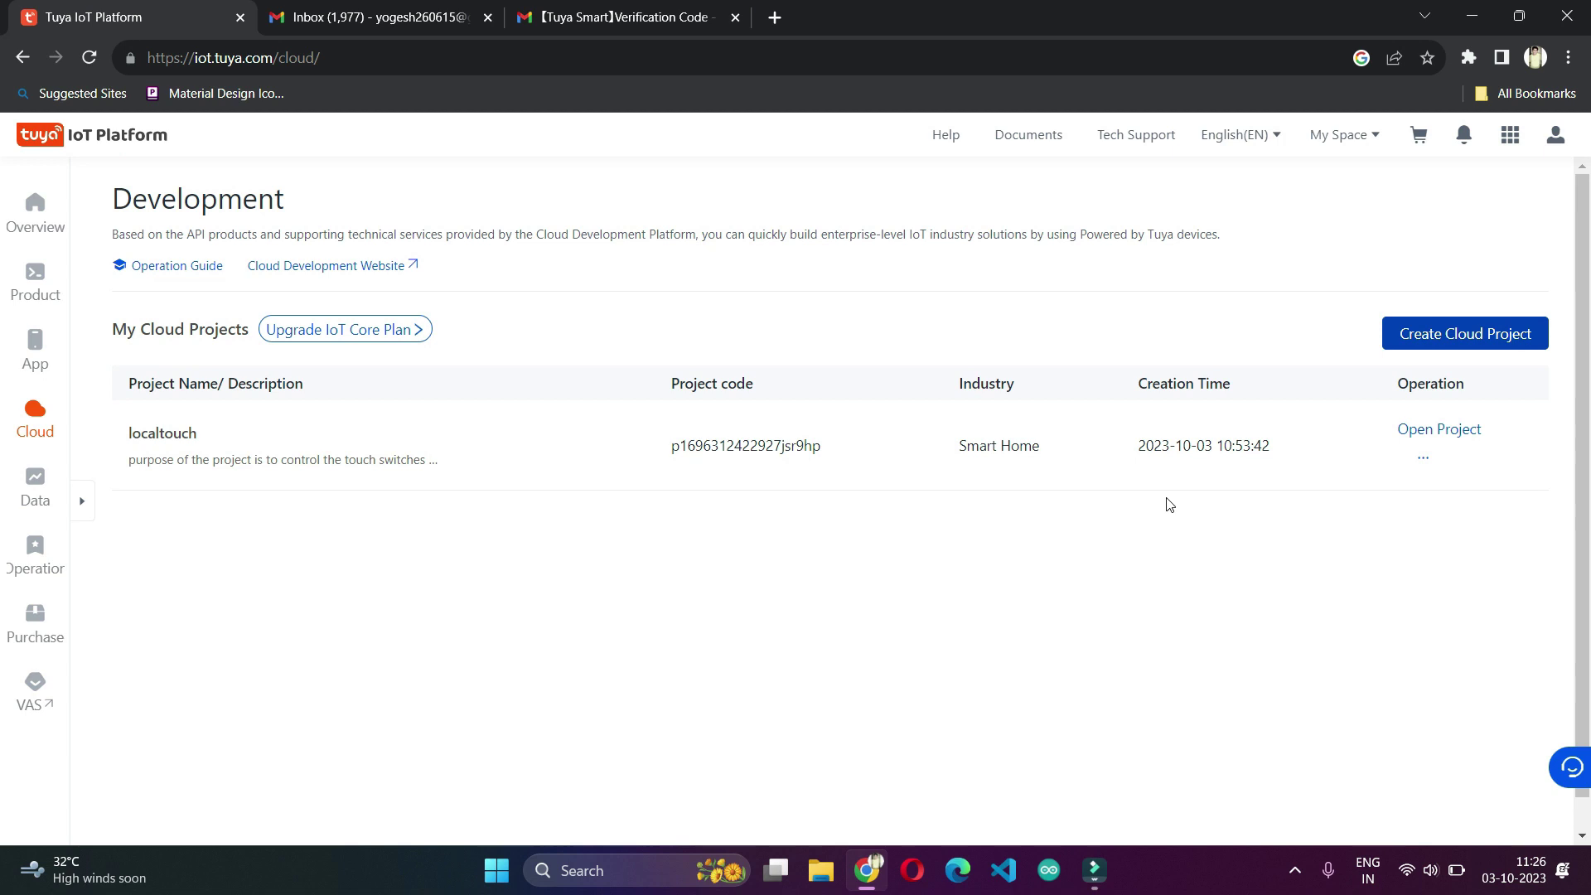
# - Open the localtouch project, skip the SaaS popup and view its empty Devices list and Add Device options
pyautogui.click(1440, 430)
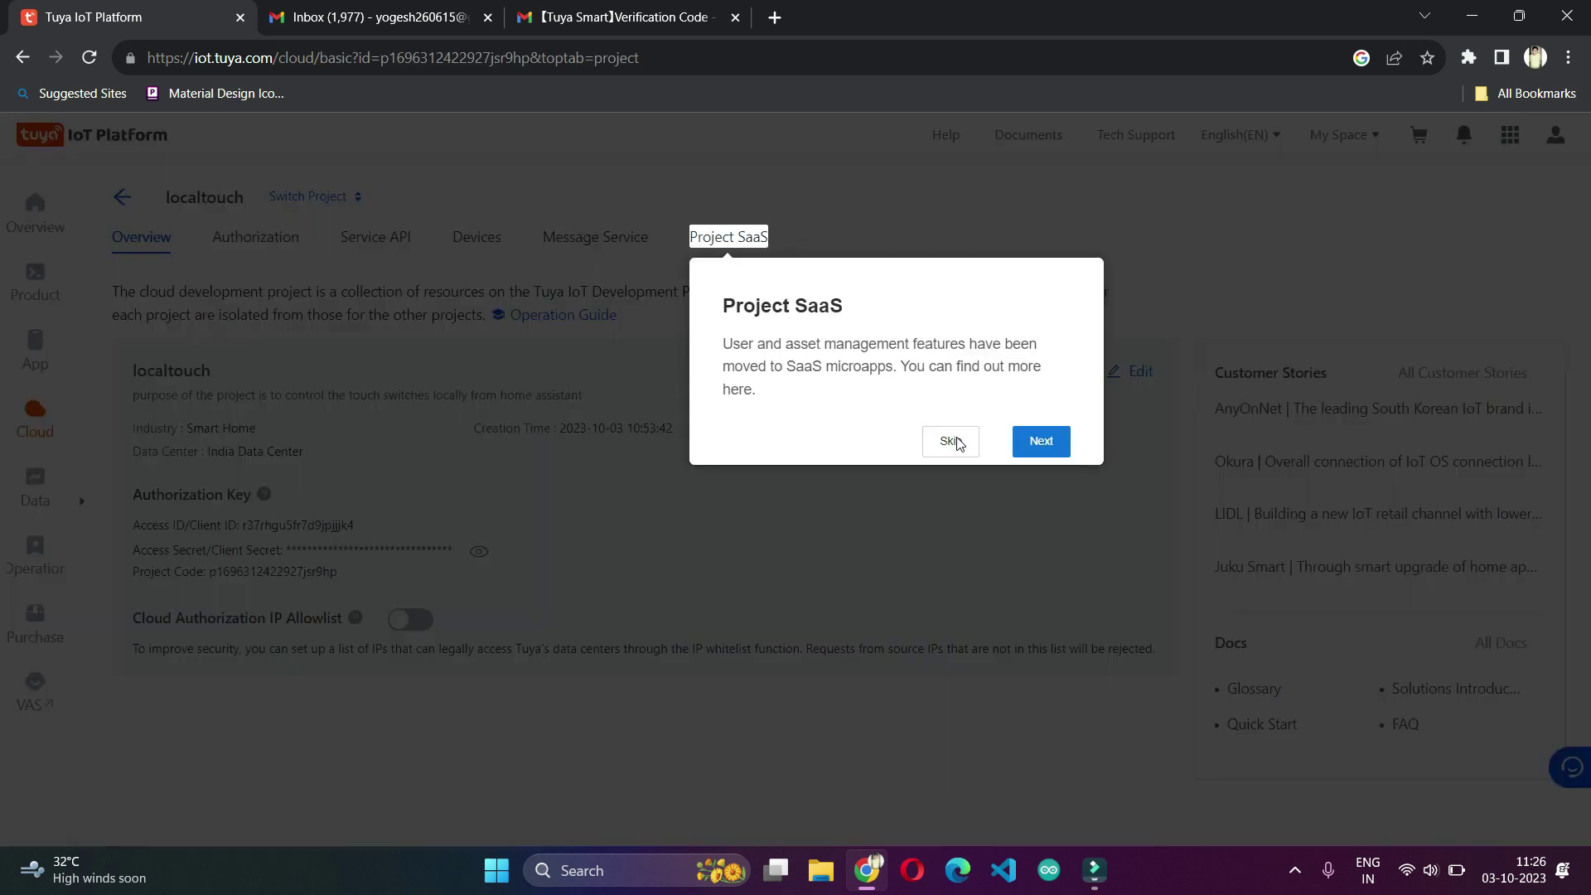
pyautogui.click(950, 441)
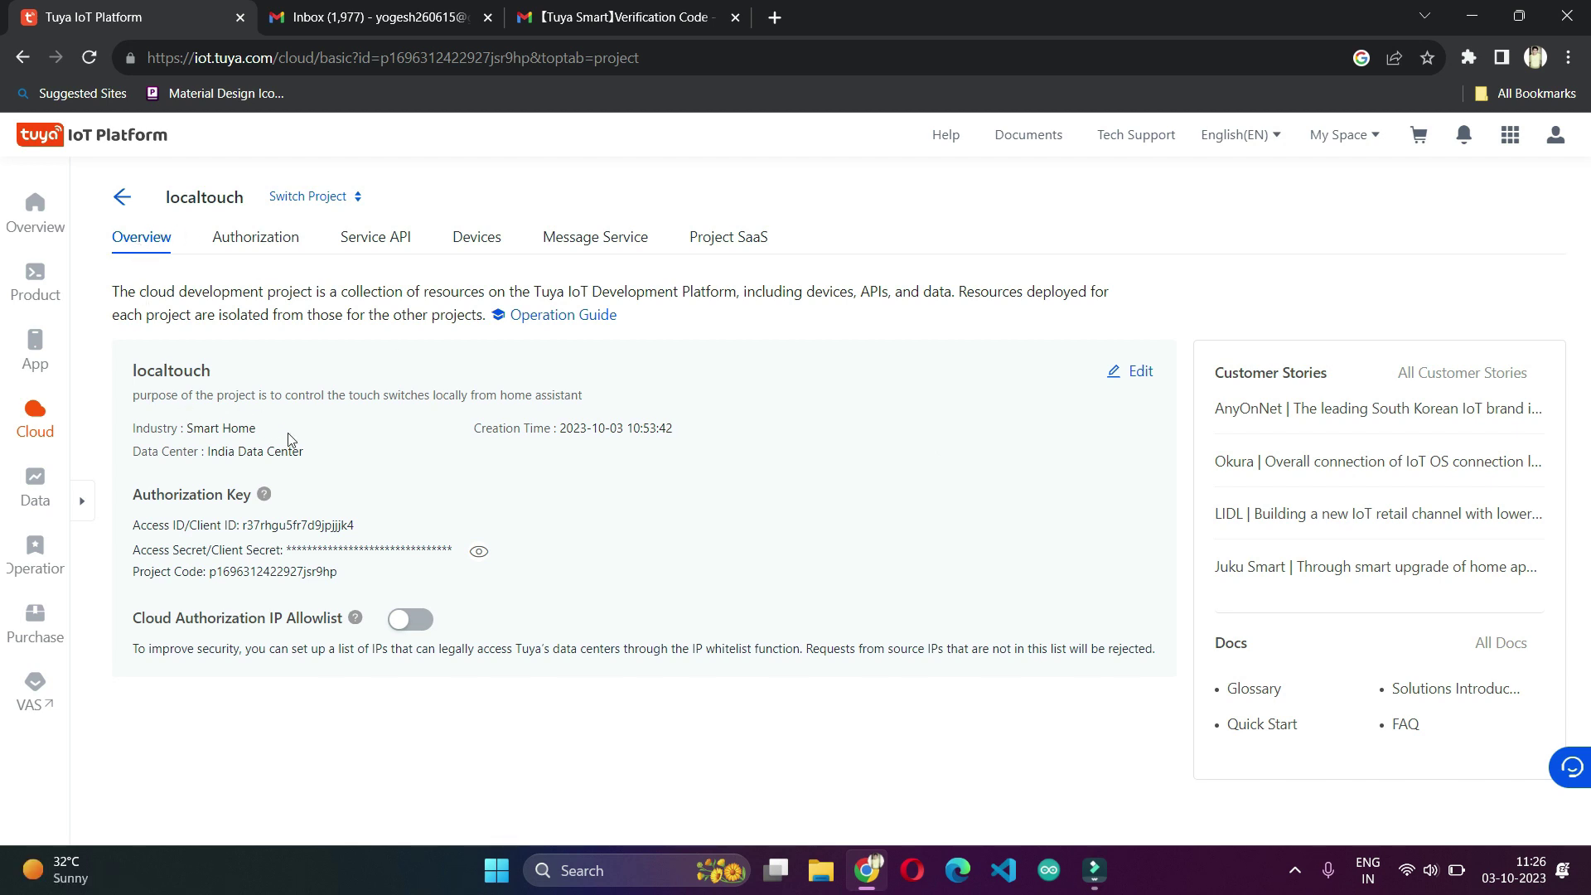
pyautogui.click(477, 242)
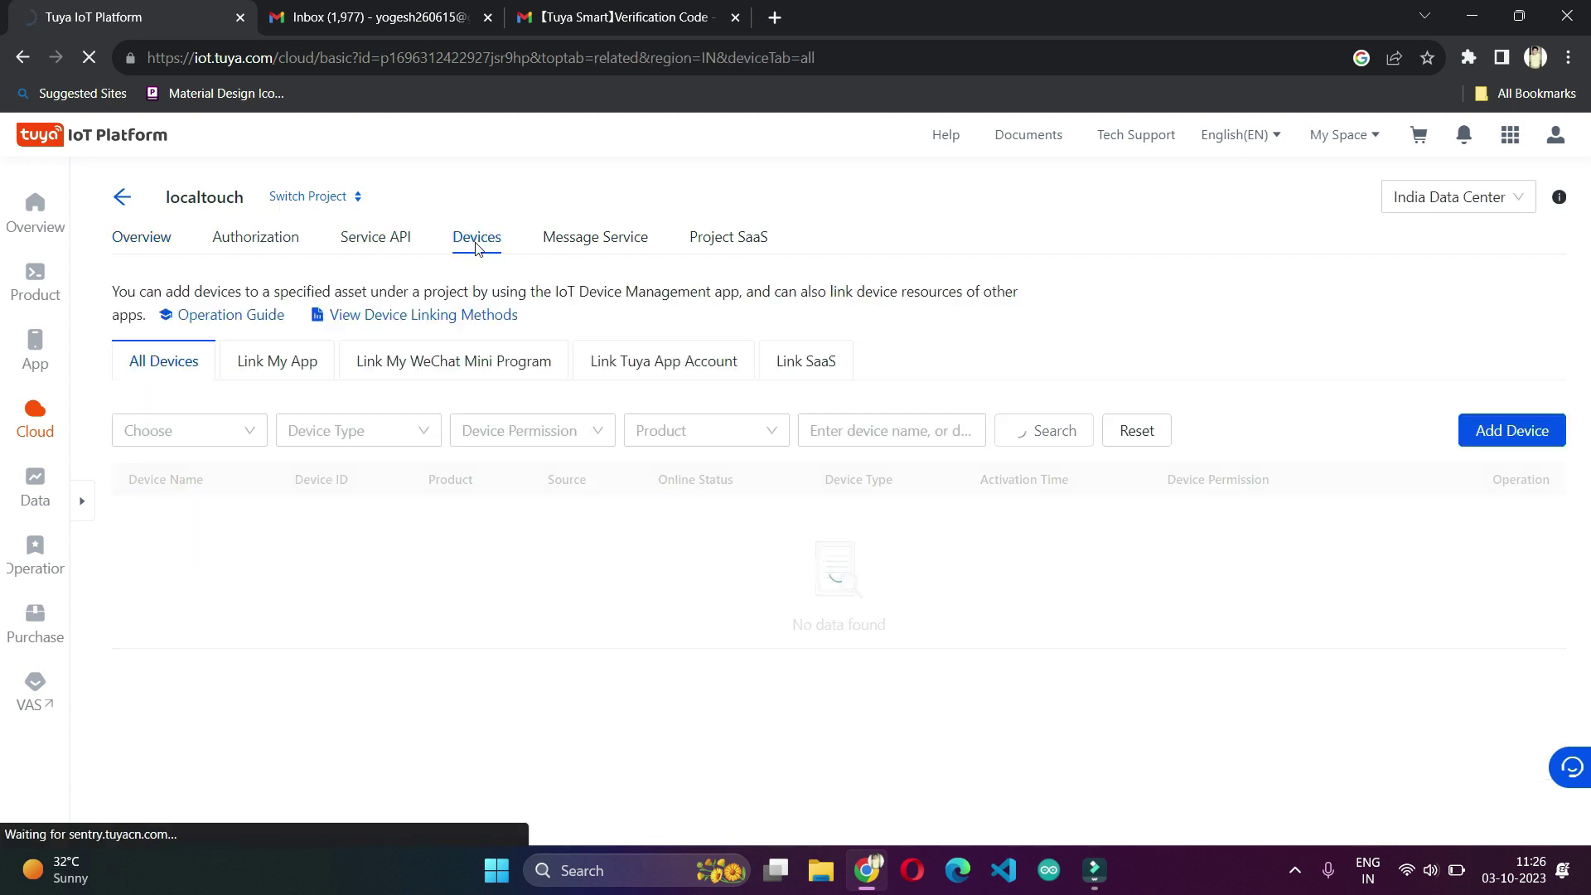
pyautogui.click(1493, 448)
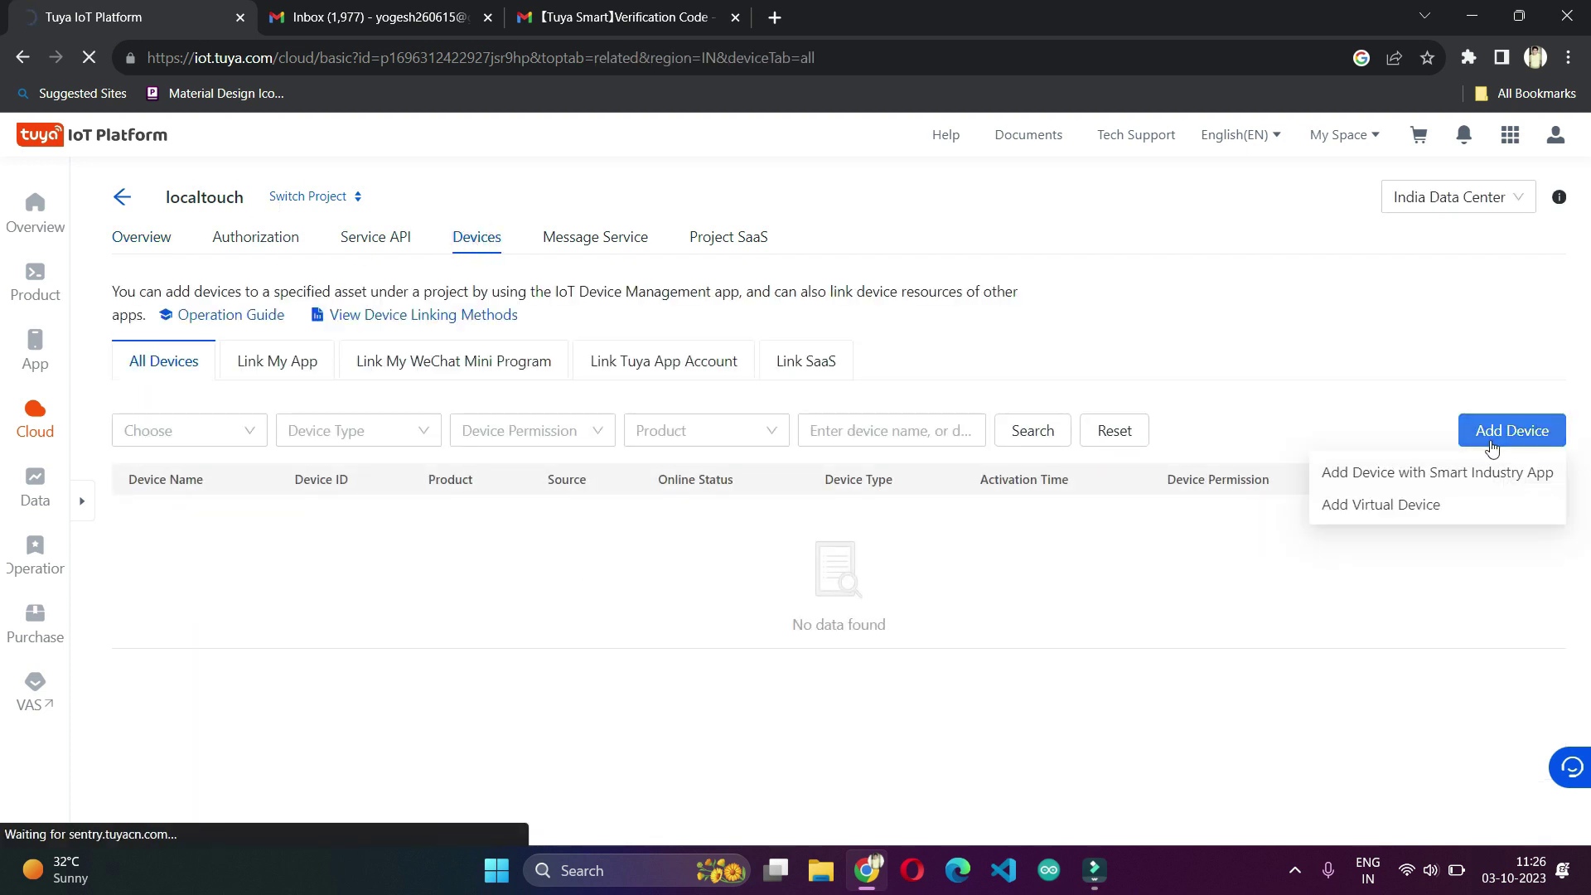
pyautogui.click(1501, 438)
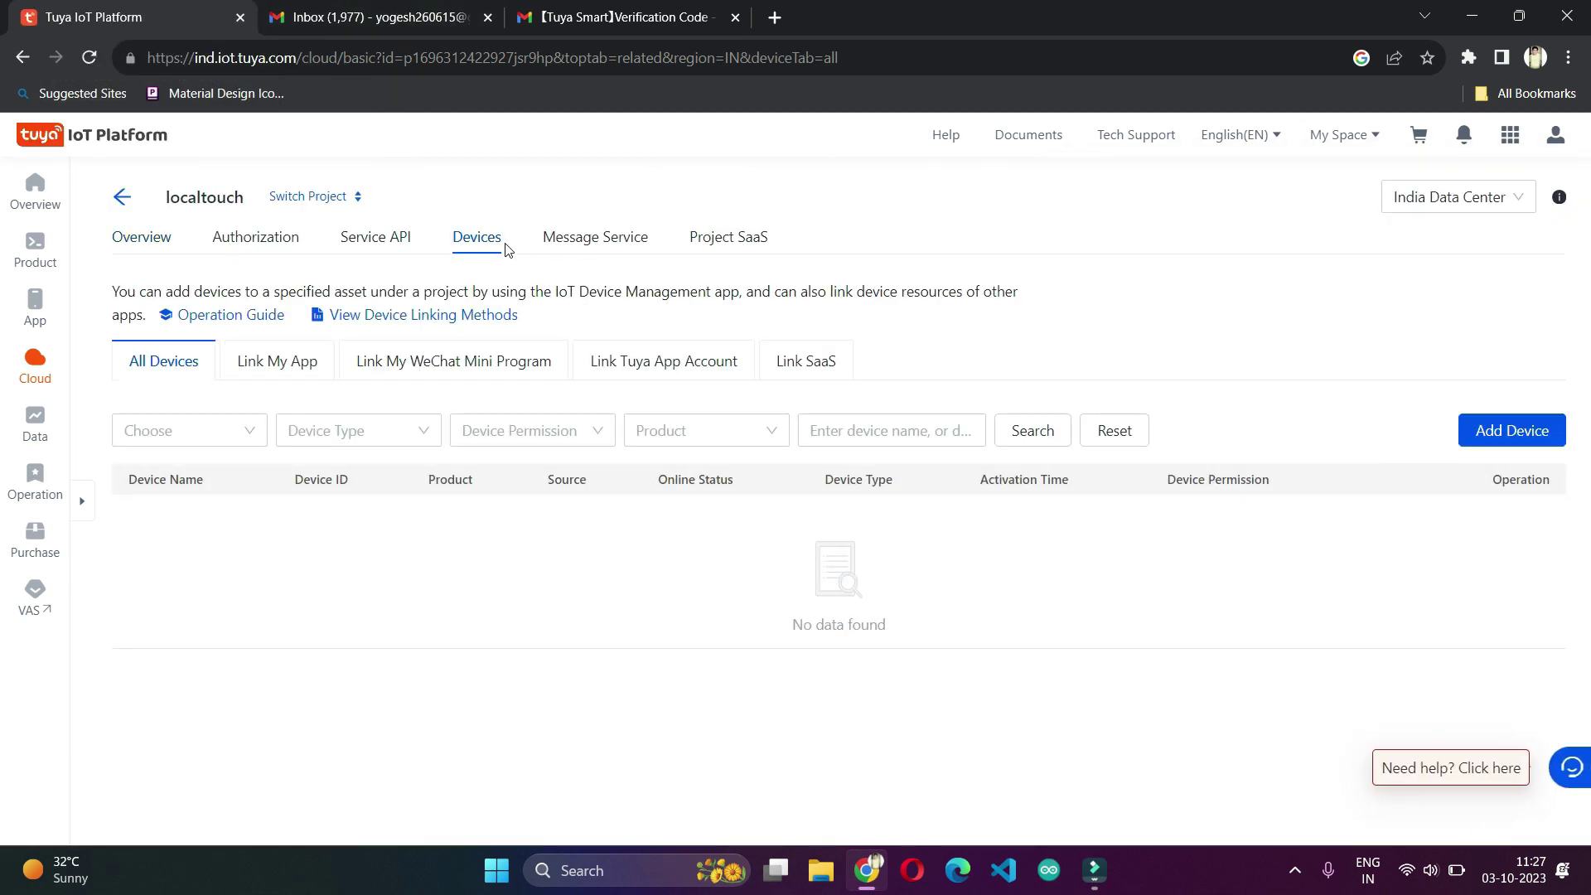
# - Link the Smart Life account via QR code with Read, write, and Manage permission
pyautogui.click(278, 363)
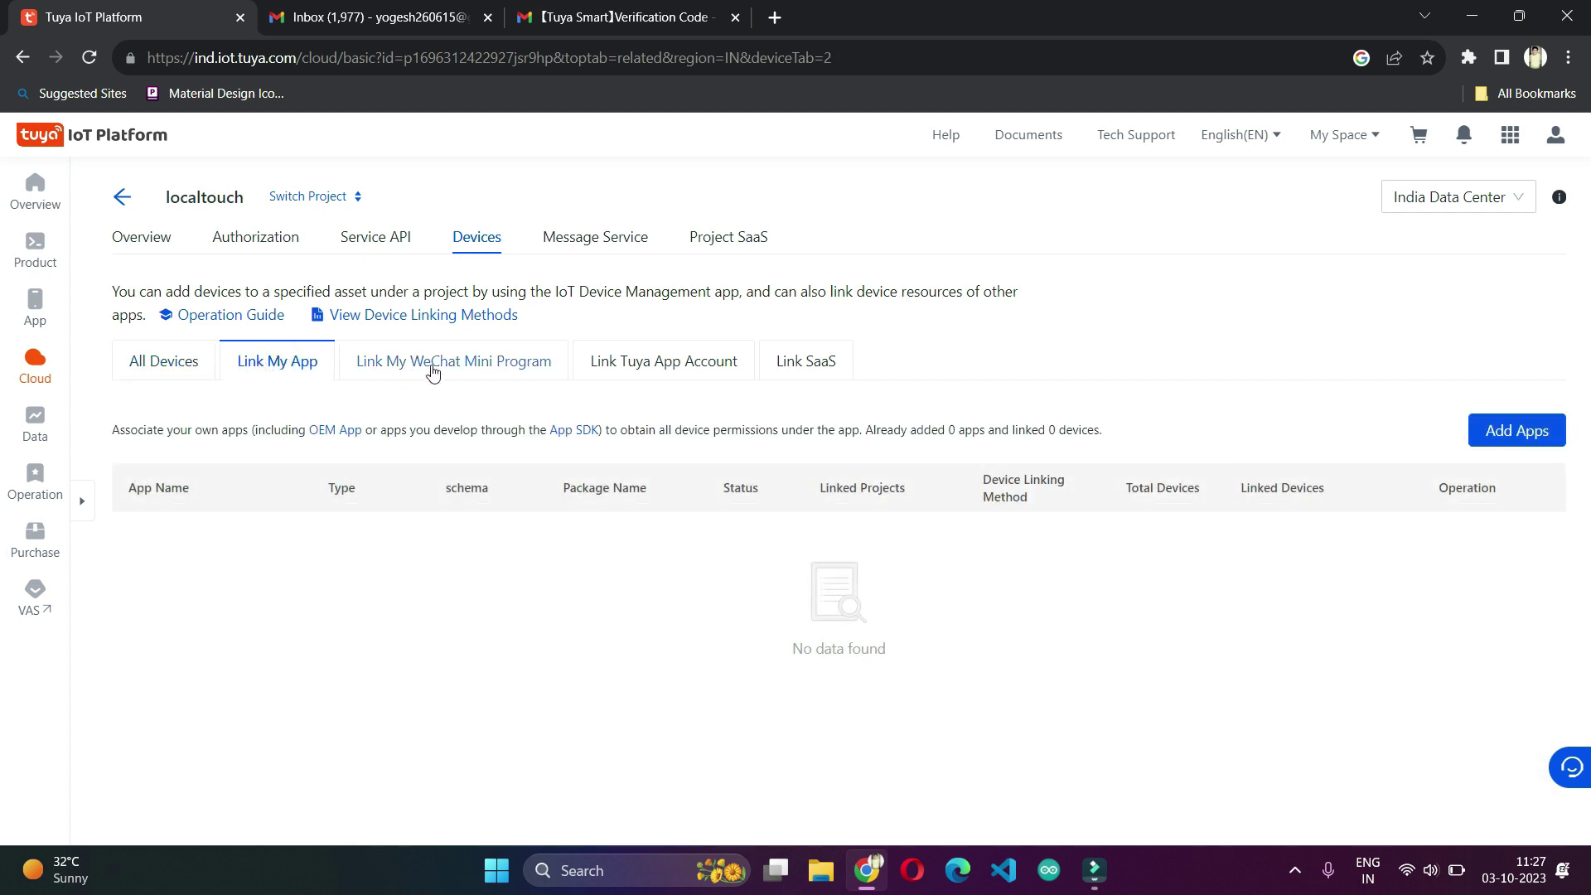
pyautogui.click(629, 367)
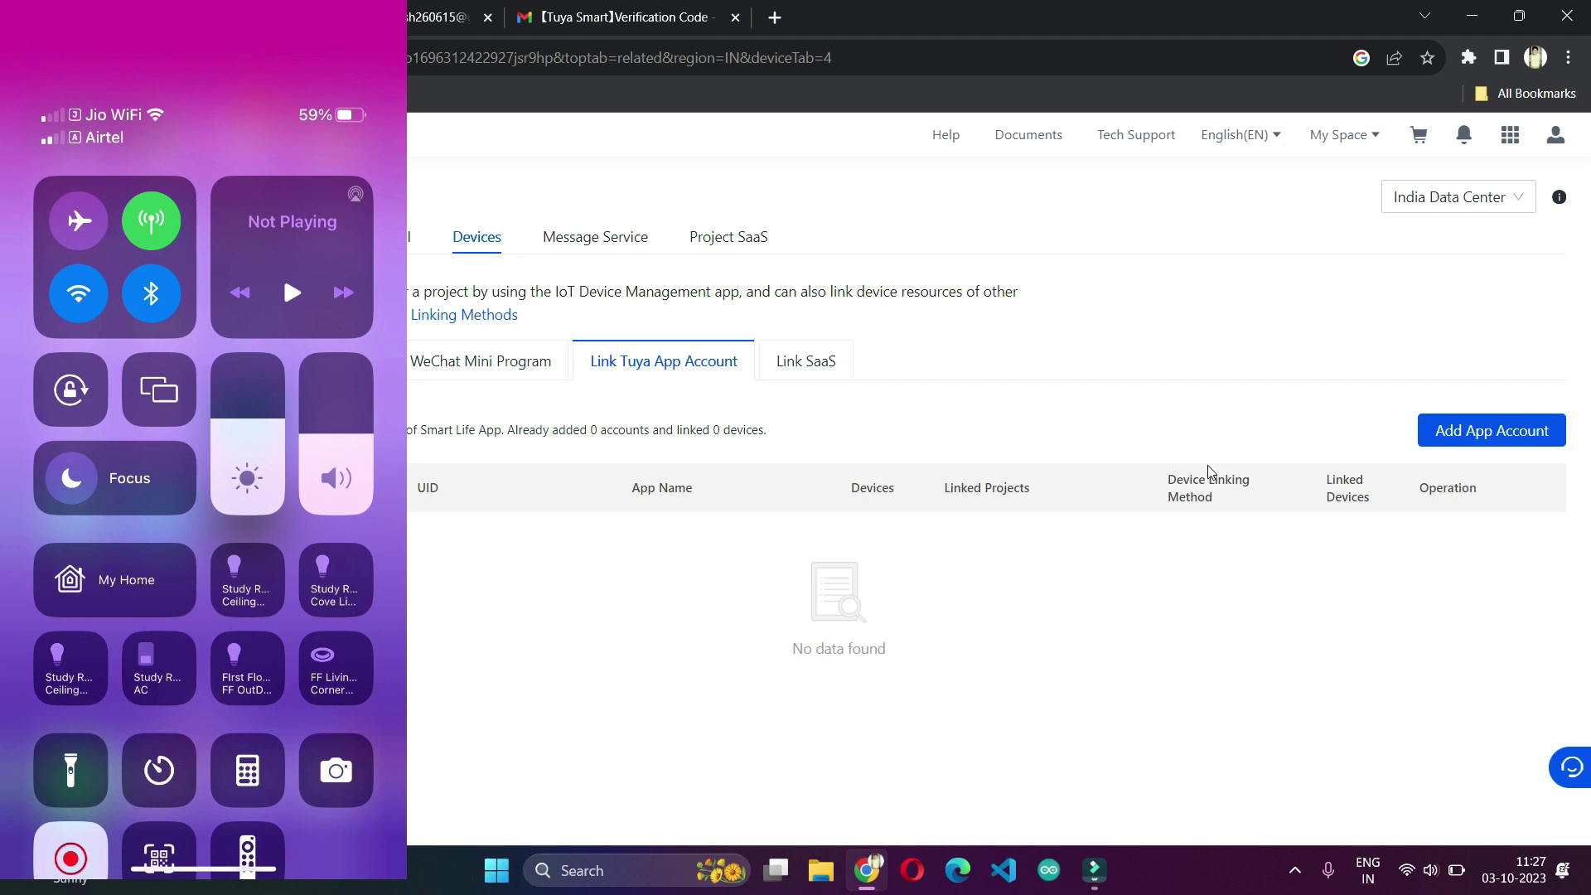
pyautogui.click(1465, 436)
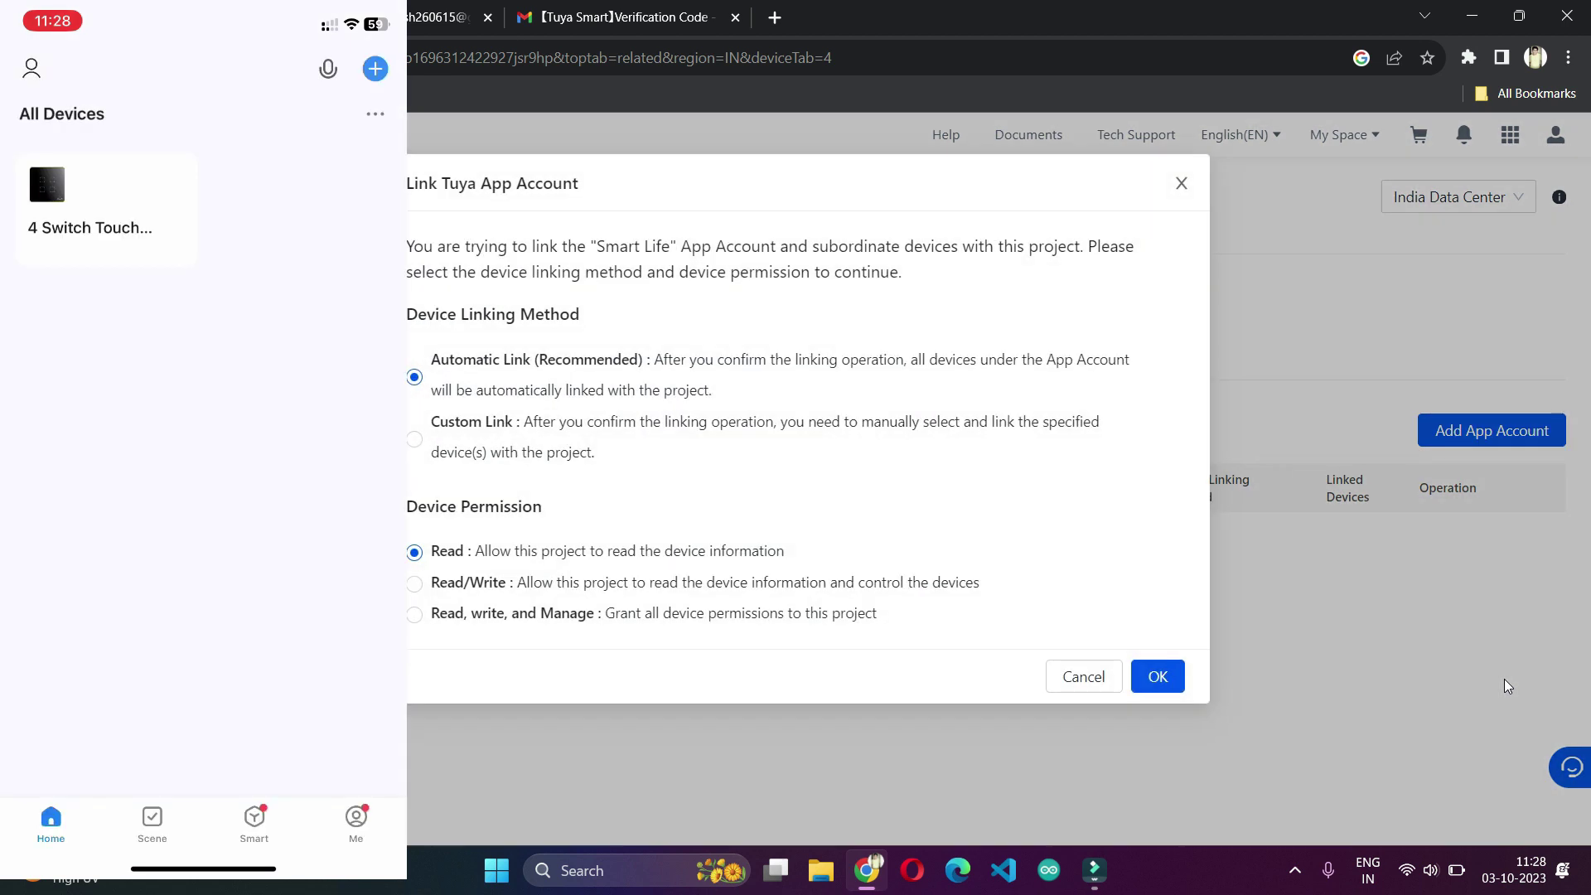
pyautogui.click(417, 613)
pyautogui.click(1158, 676)
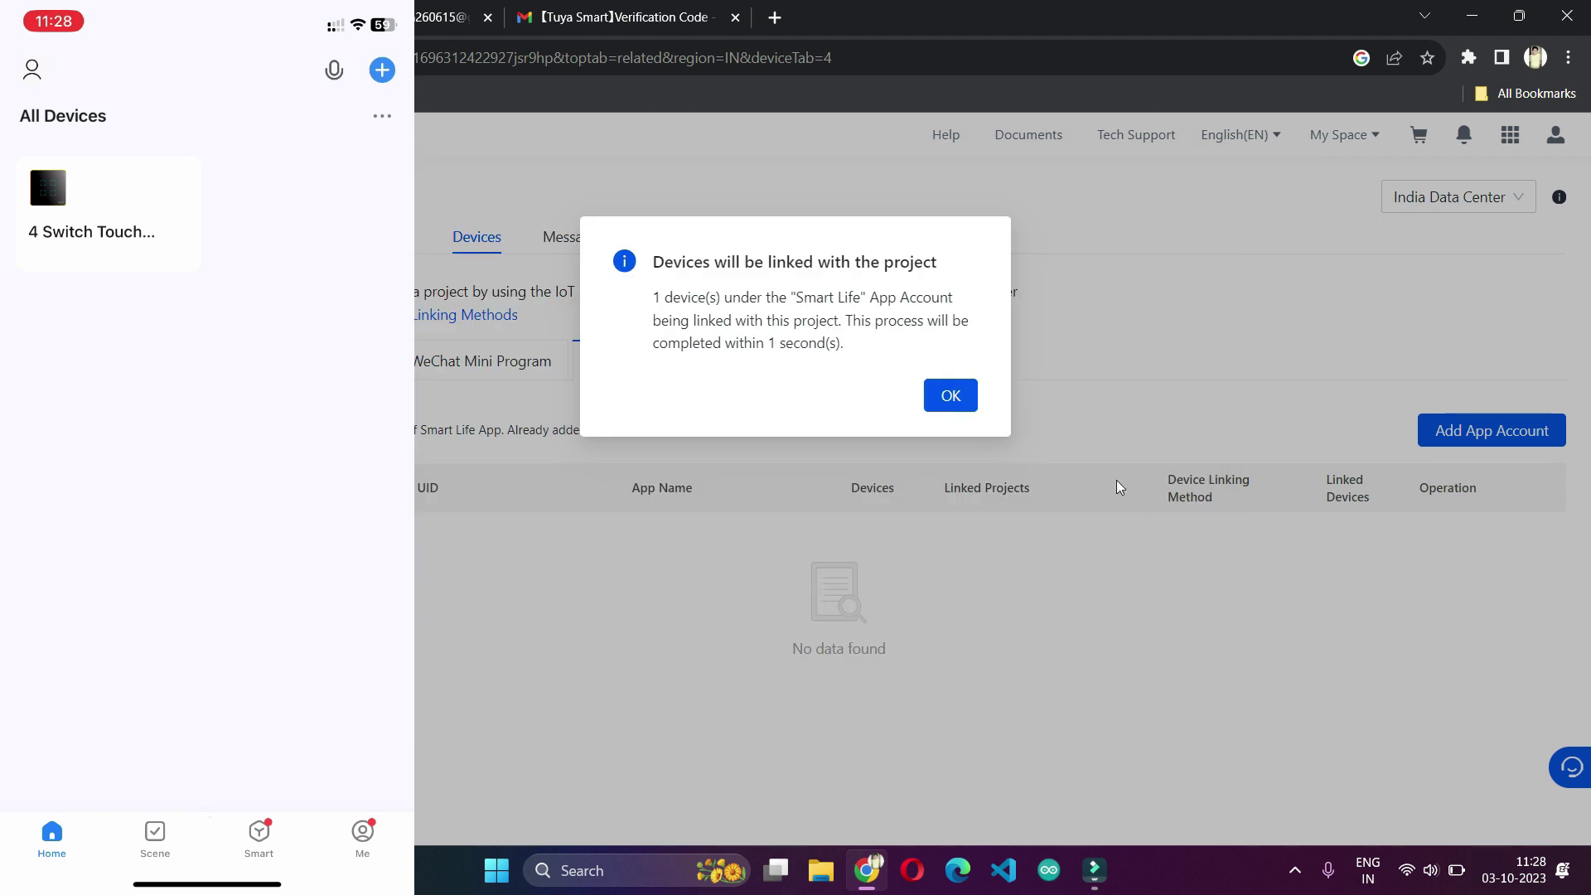
pyautogui.click(951, 396)
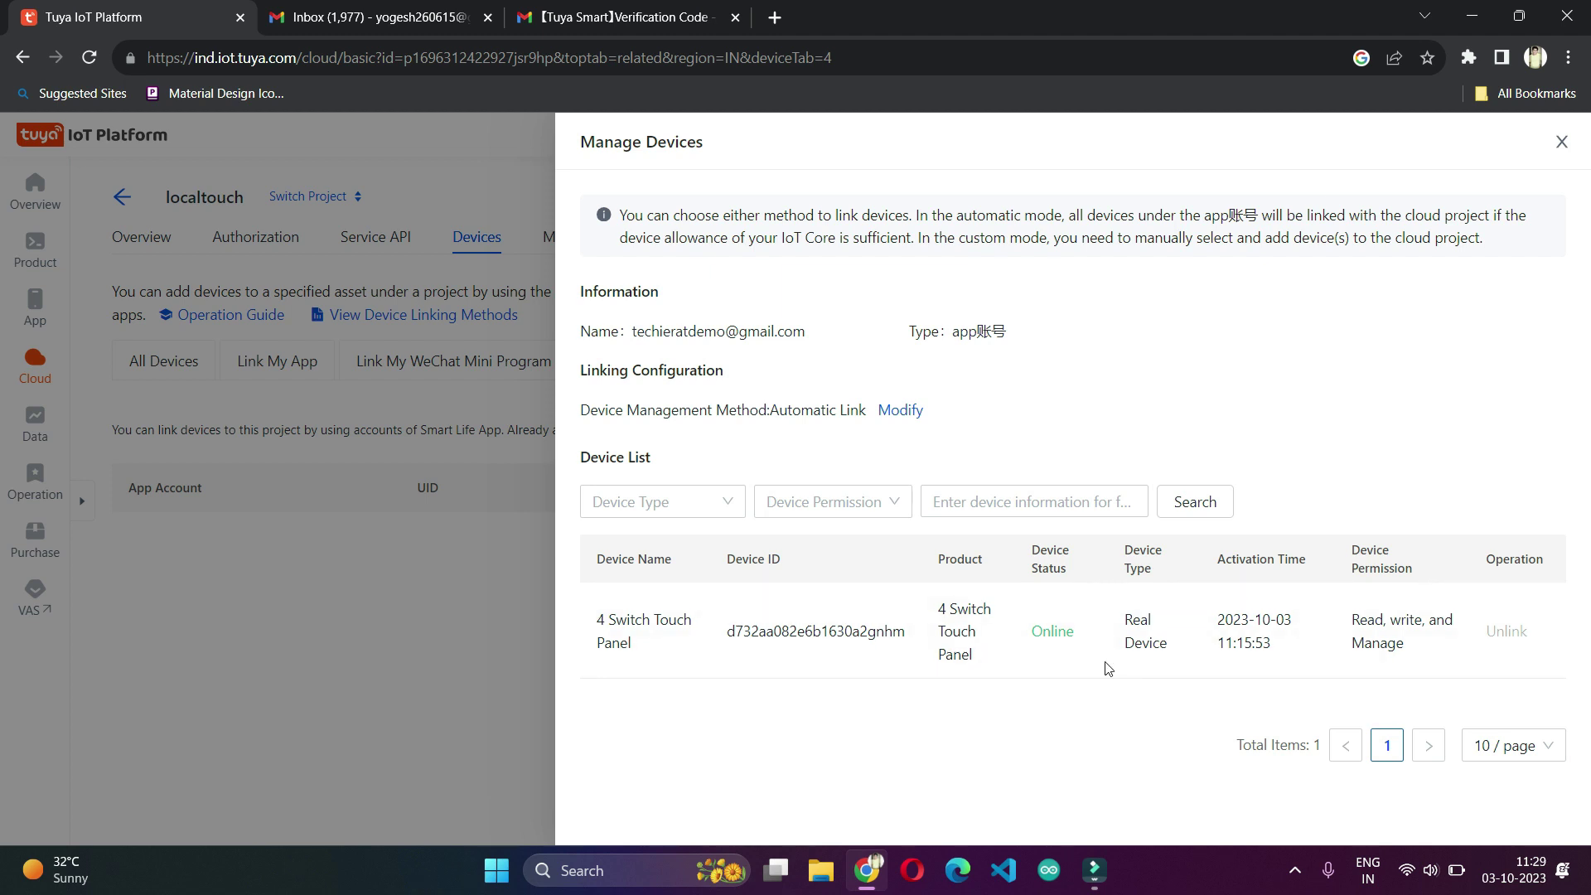
# - Show All Devices and copy the 4 Switch Touch Panel's Device ID
pyautogui.click(1562, 142)
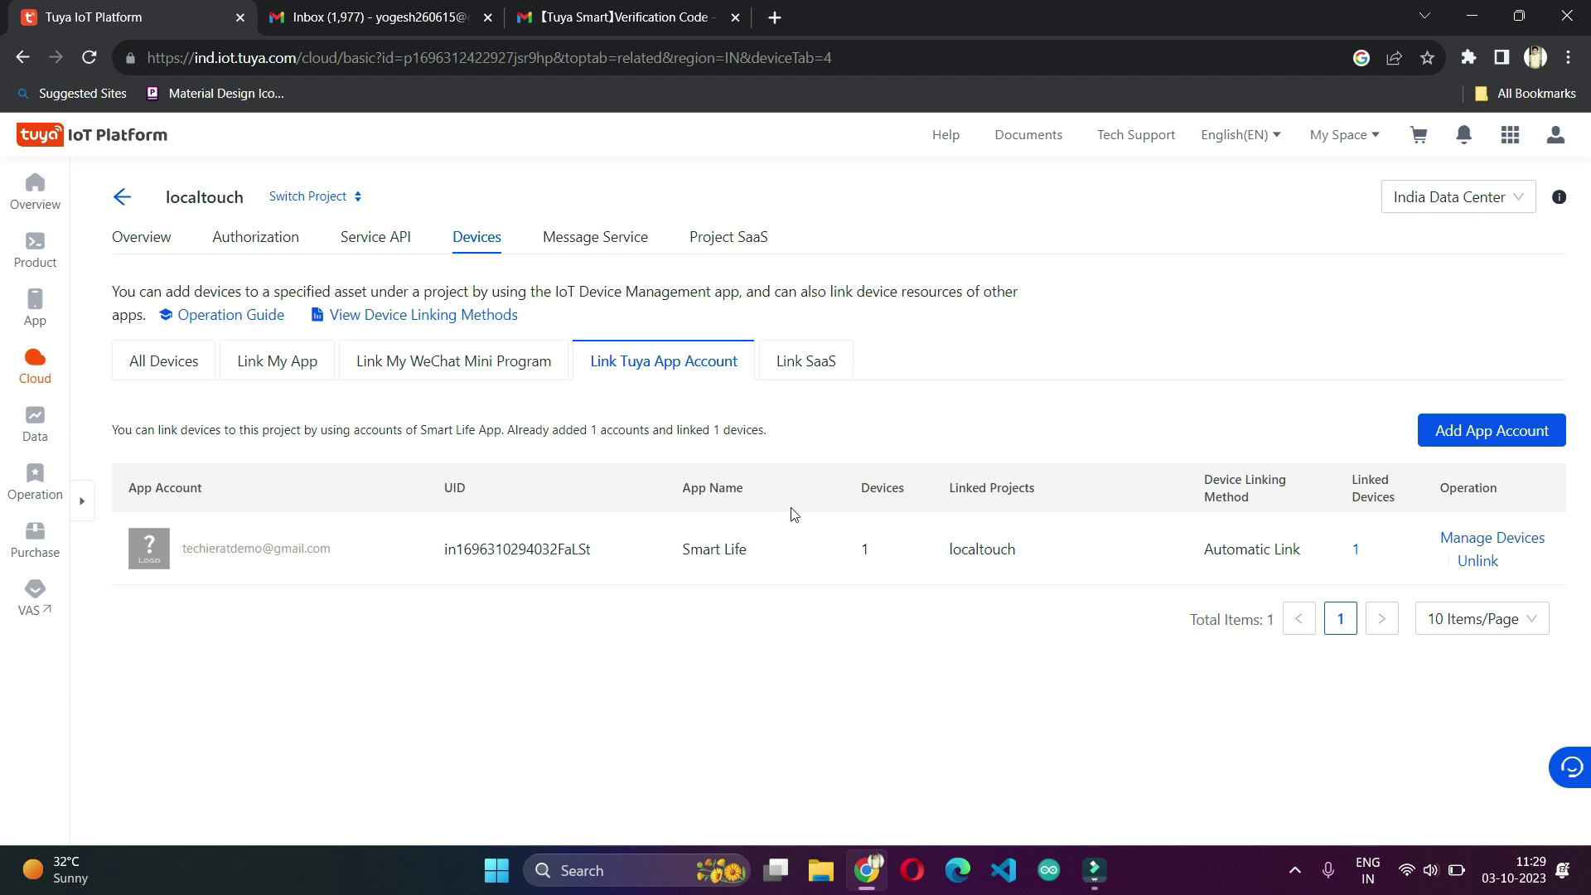
pyautogui.click(184, 363)
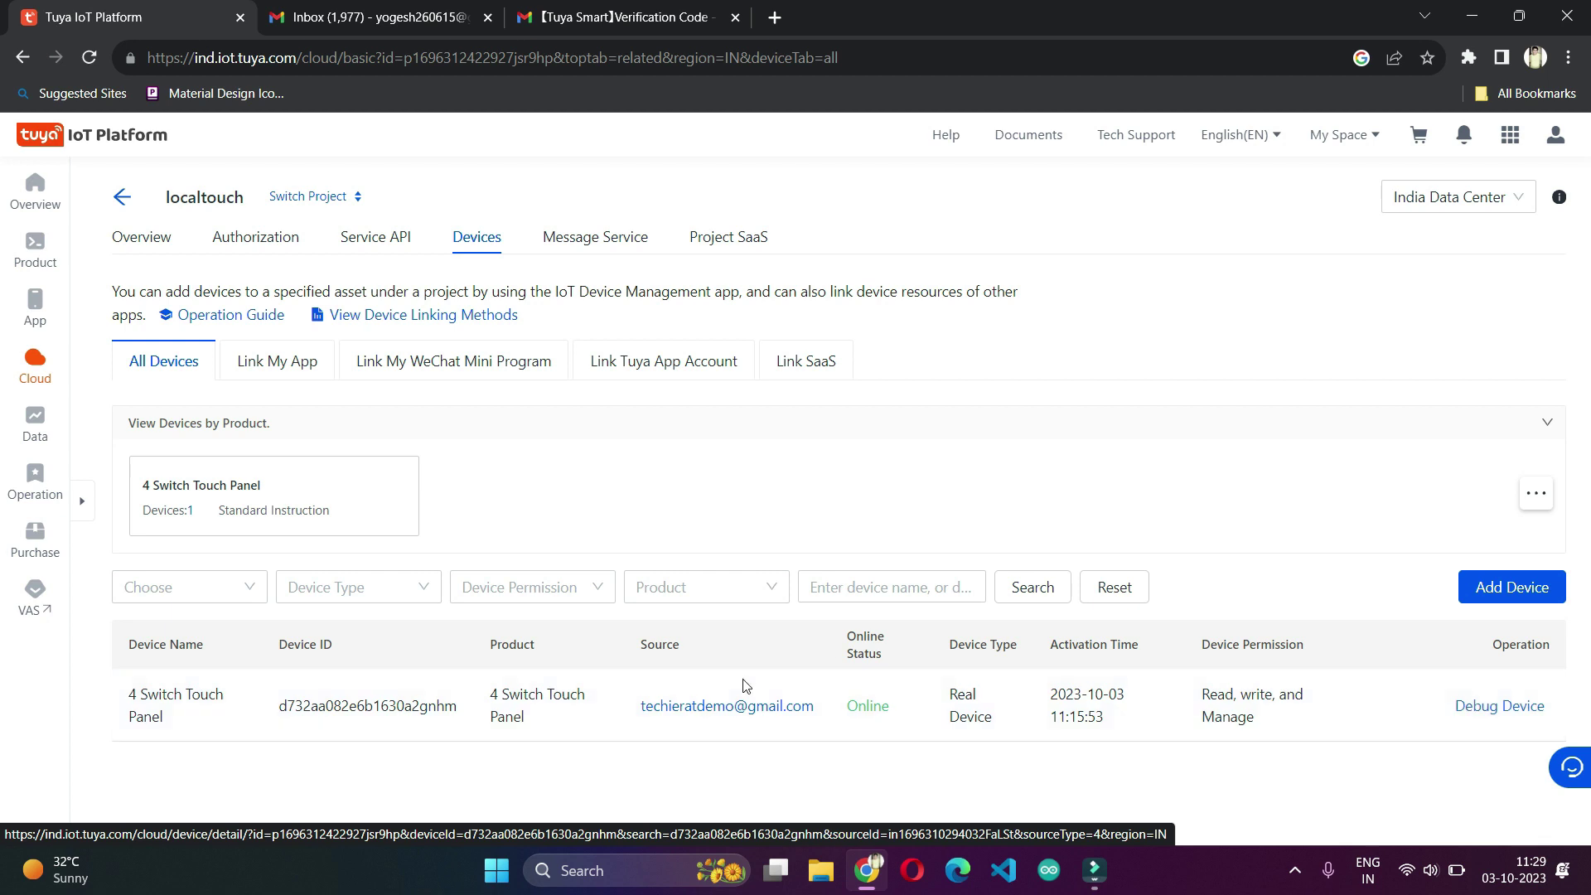
pyautogui.moveTo(282, 706); pyautogui.dragTo(460, 711)
pyautogui.rightClick(425, 713)
pyautogui.click(472, 551)
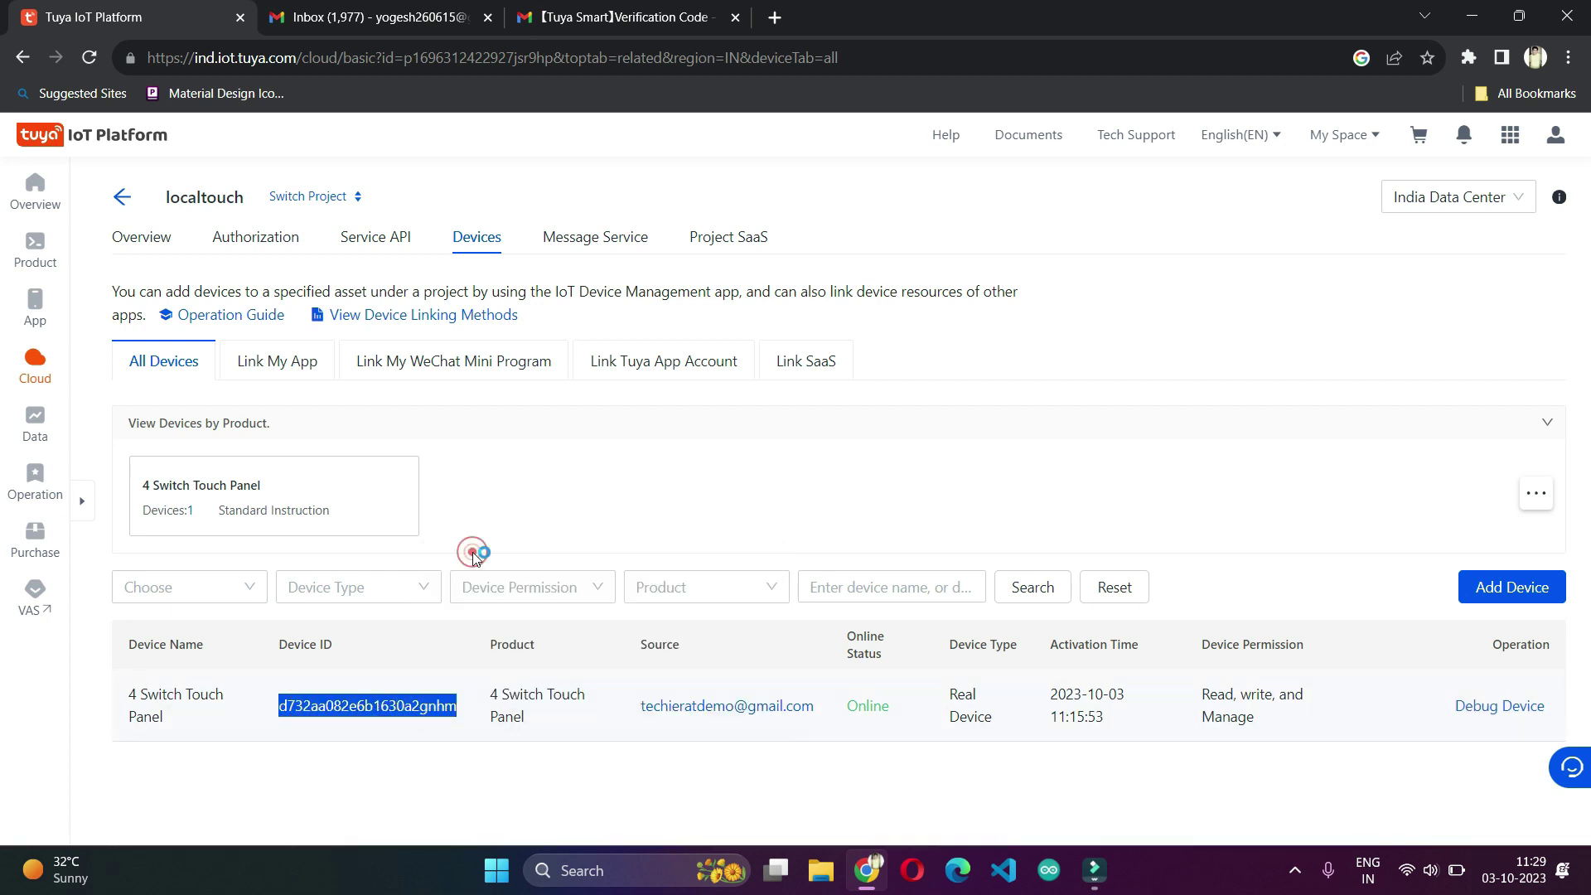
pyautogui.moveTo(39, 381)
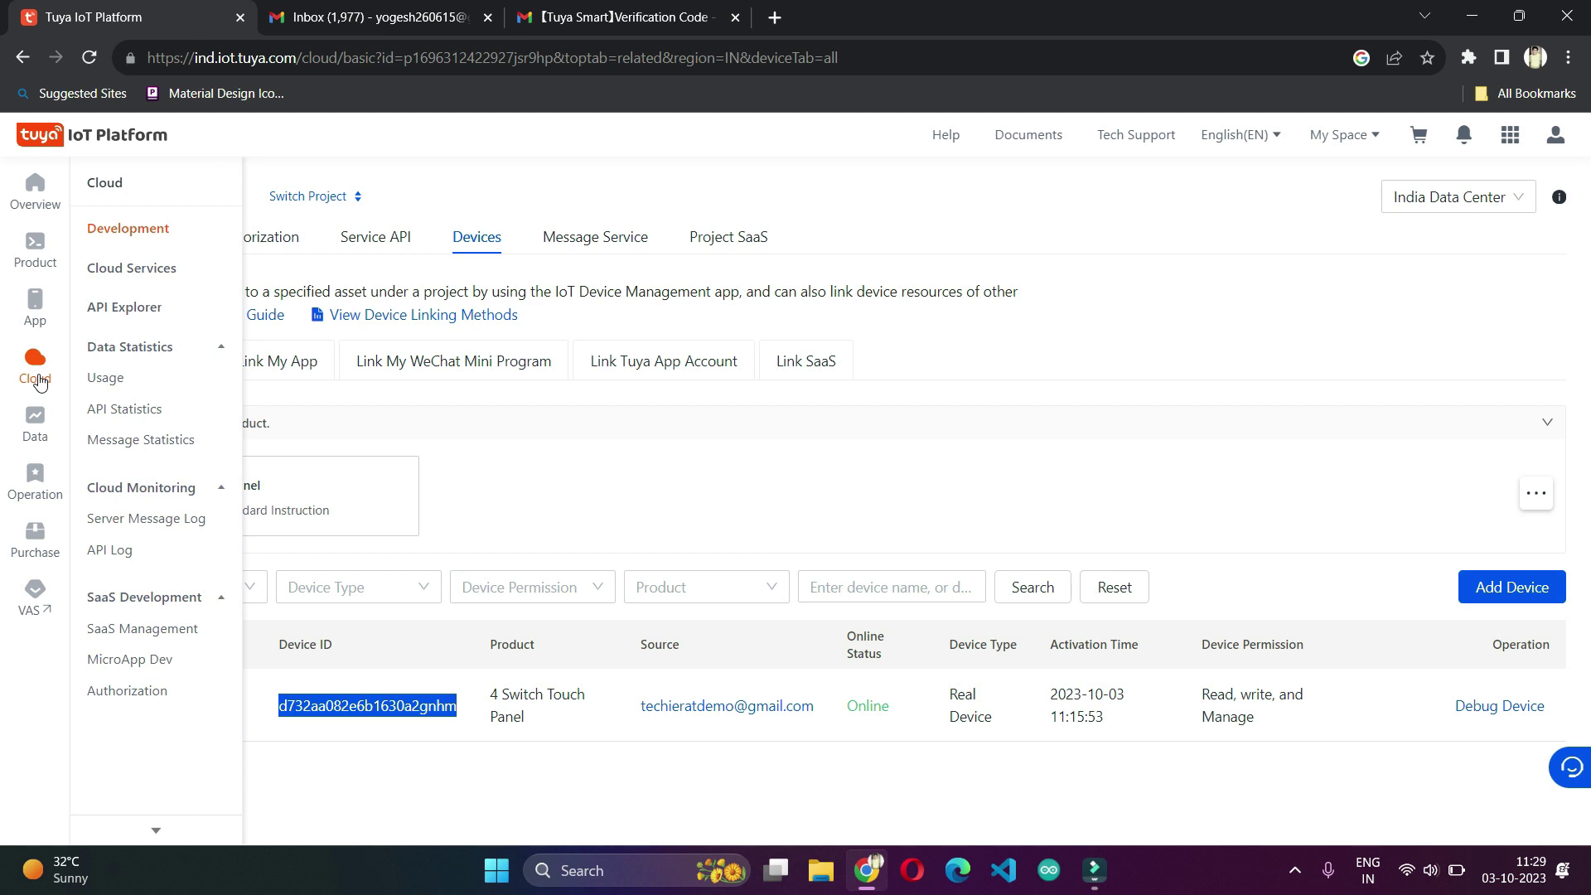
# - Open API Explorer's Device Management > Query Device Details in Bulk API
pyautogui.click(108, 308)
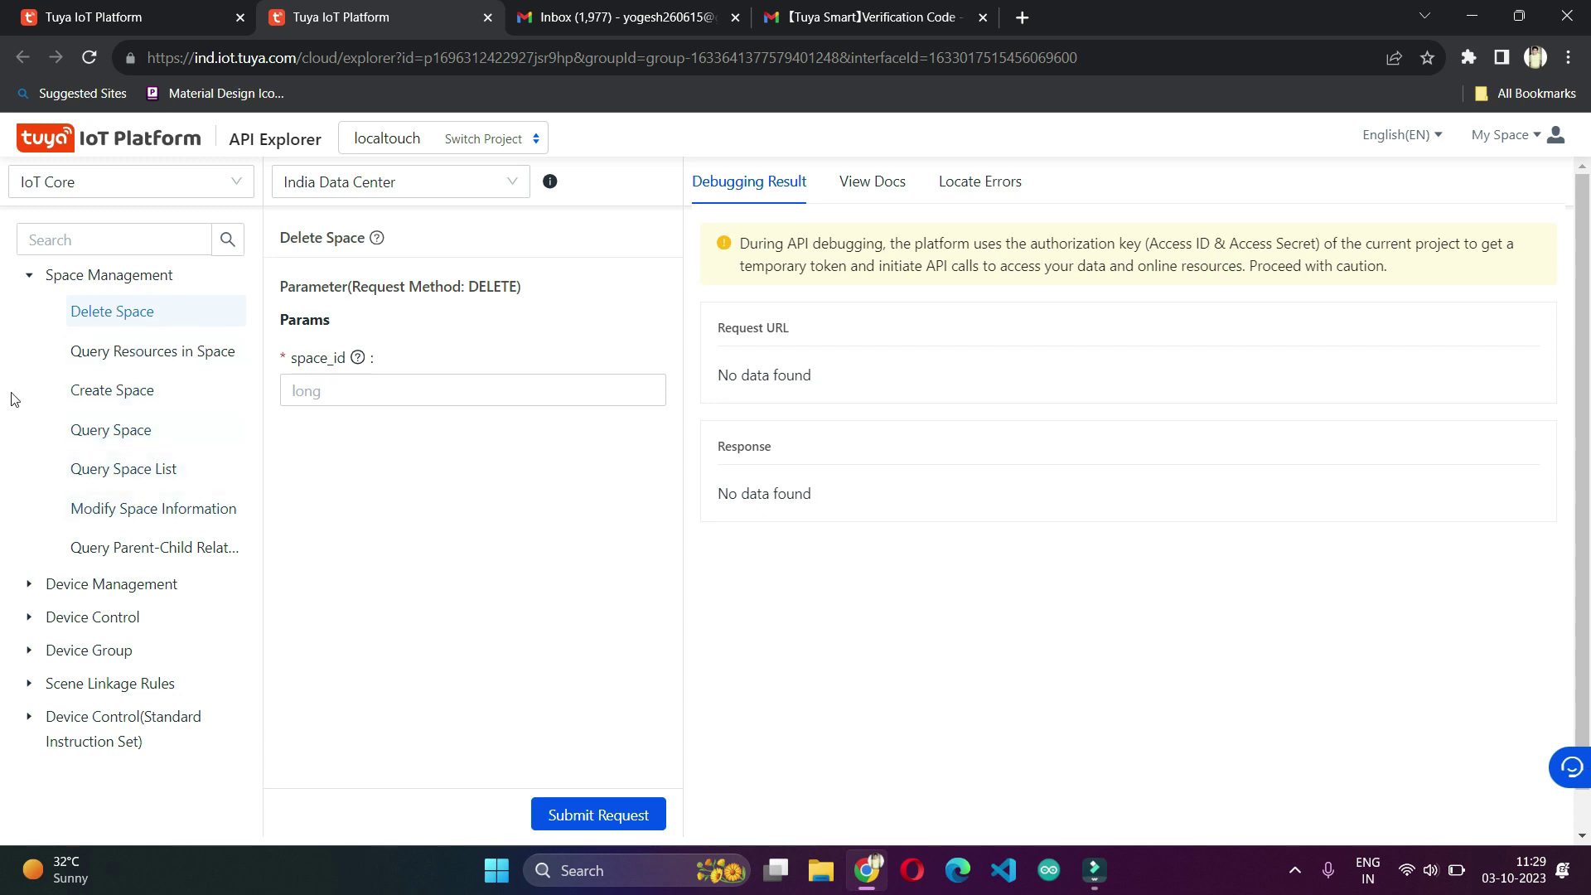
pyautogui.click(29, 275)
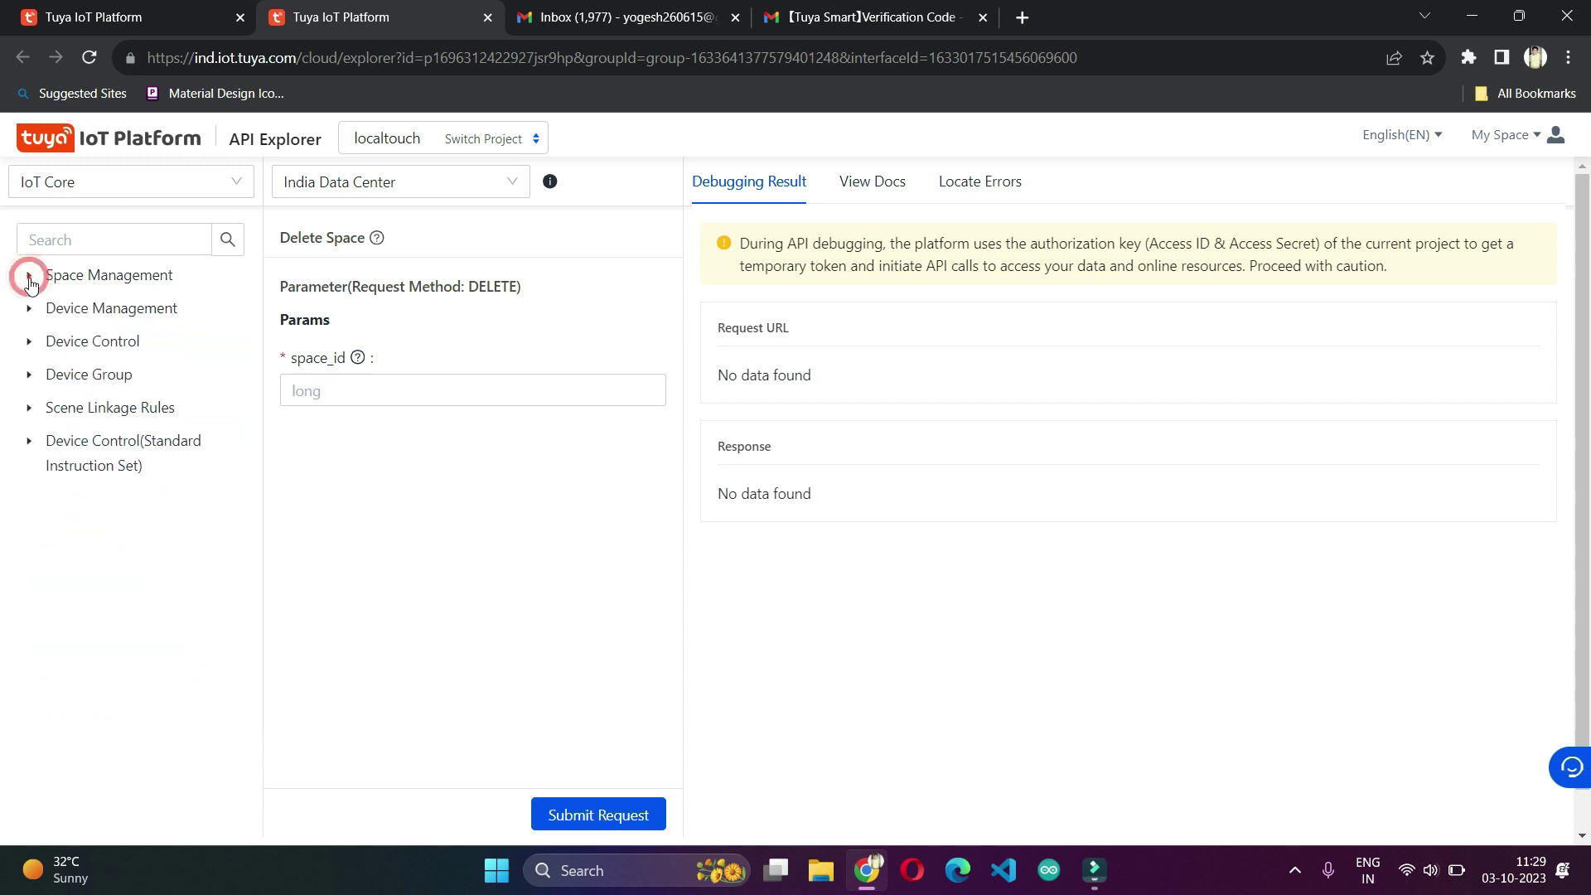
pyautogui.click(30, 308)
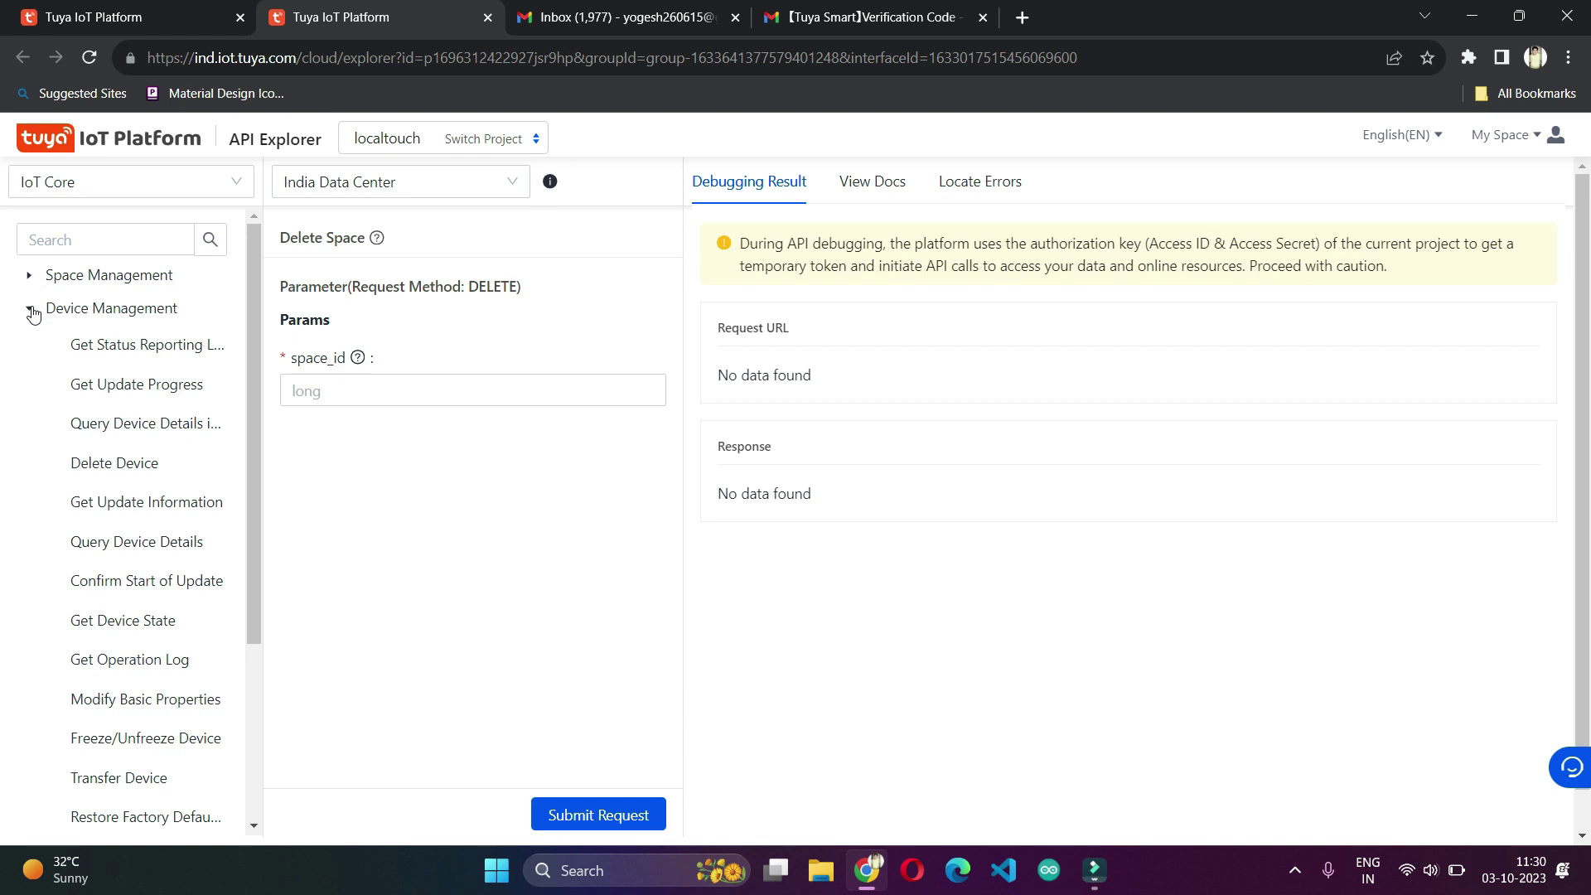
pyautogui.click(149, 437)
# - Submit the bulk query with the pasted panel device ID and start account verification
pyautogui.click(364, 397)
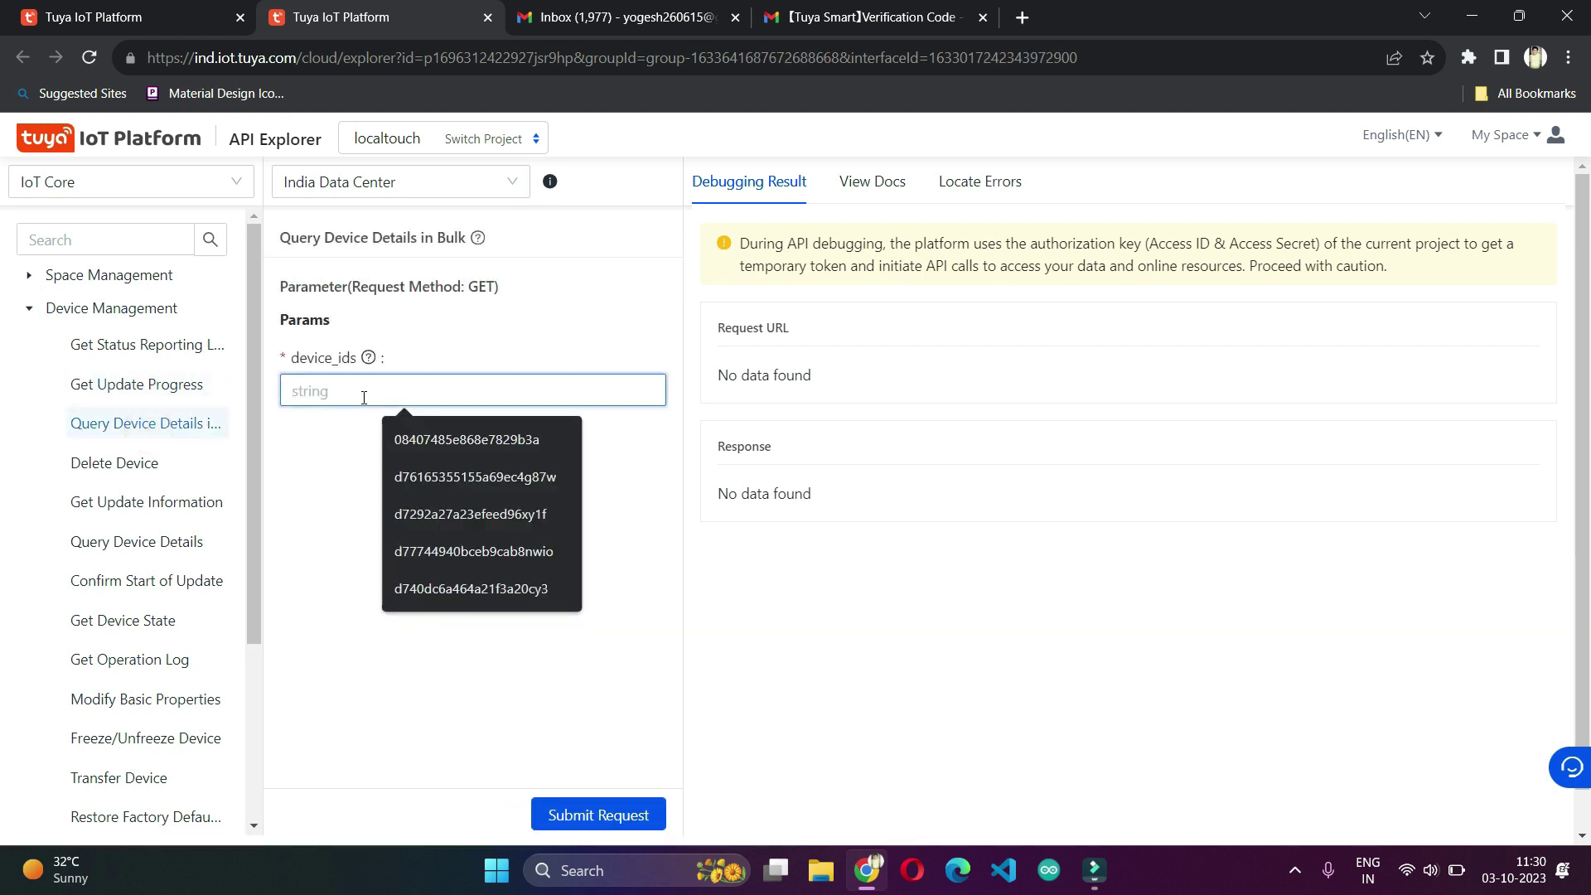
pyautogui.hotkey('ctrl', 'v')
pyautogui.click(580, 810)
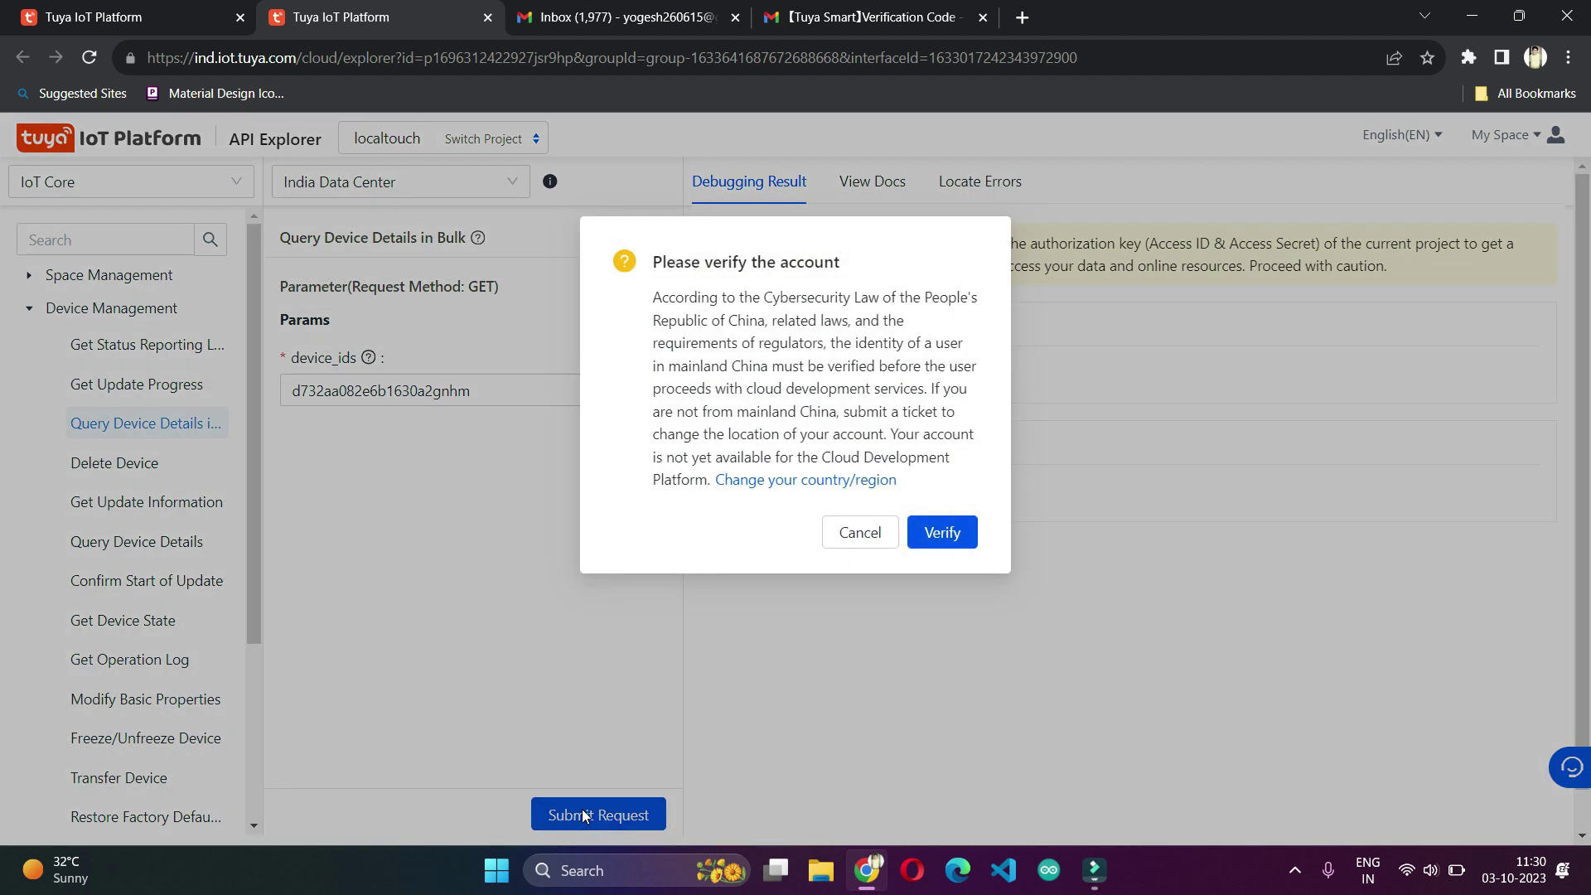
pyautogui.click(942, 534)
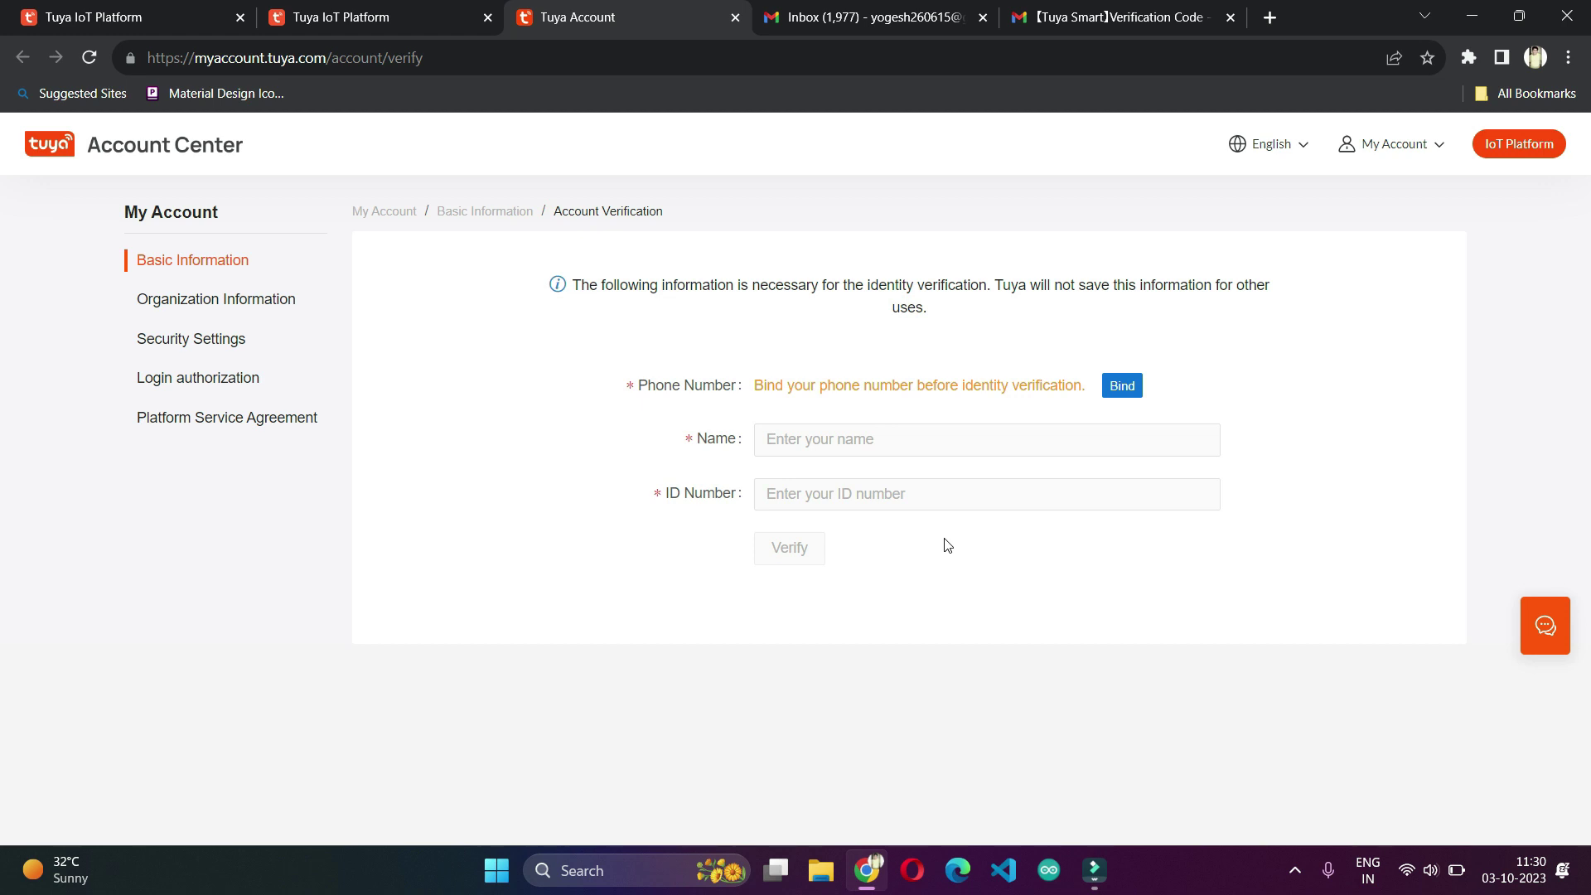
# - Dismiss the verification notices, resubmit the bulk query, then start binding a phone number in Account Center
pyautogui.click(418, 12)
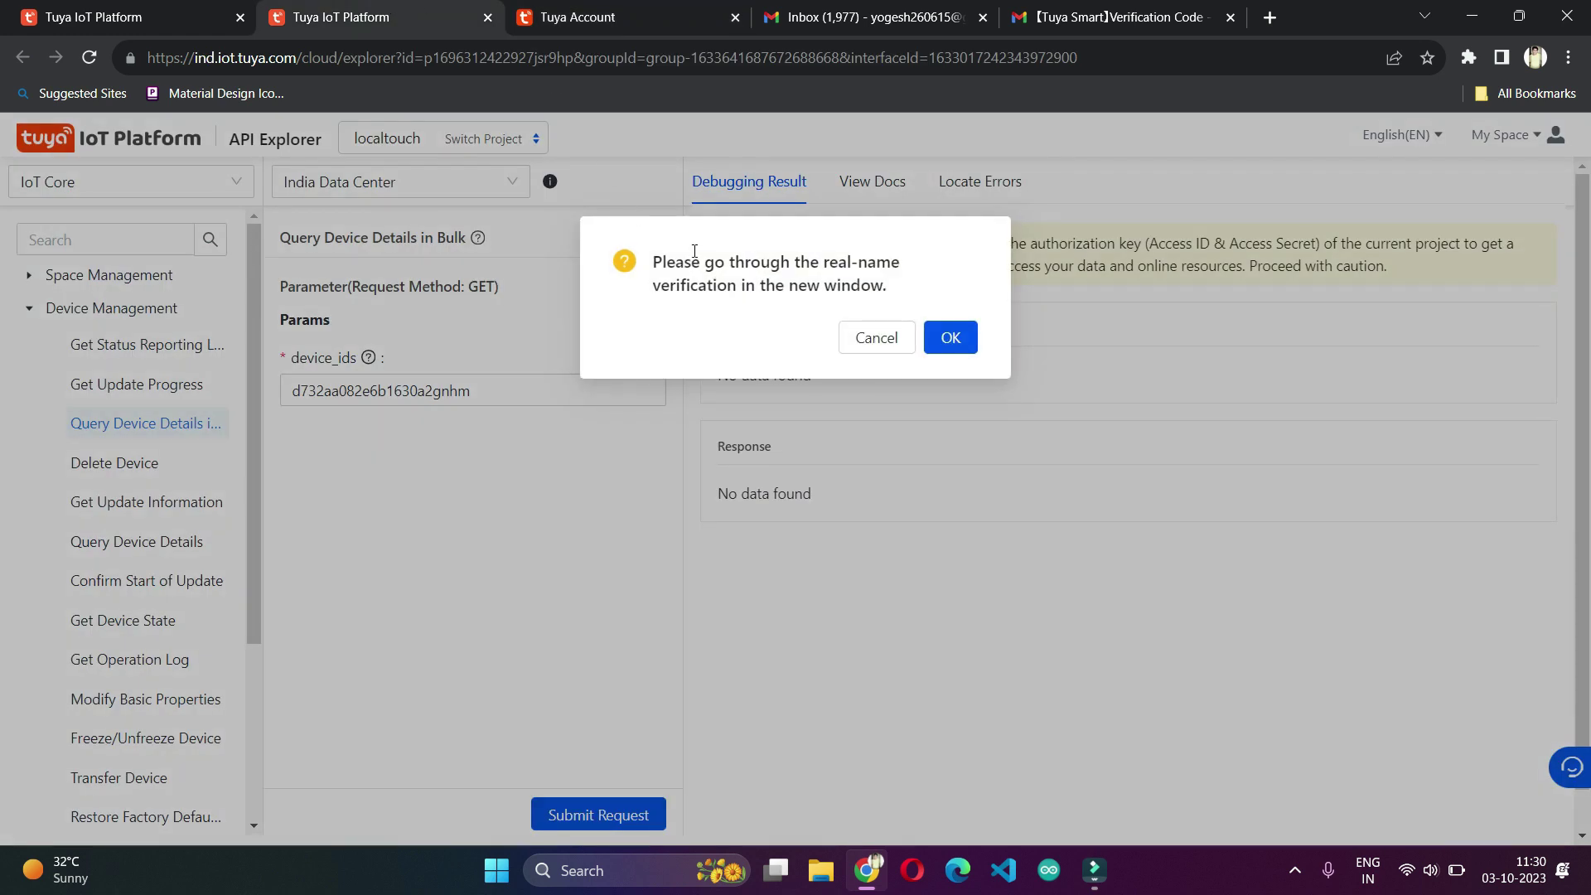
pyautogui.click(943, 343)
pyautogui.click(566, 815)
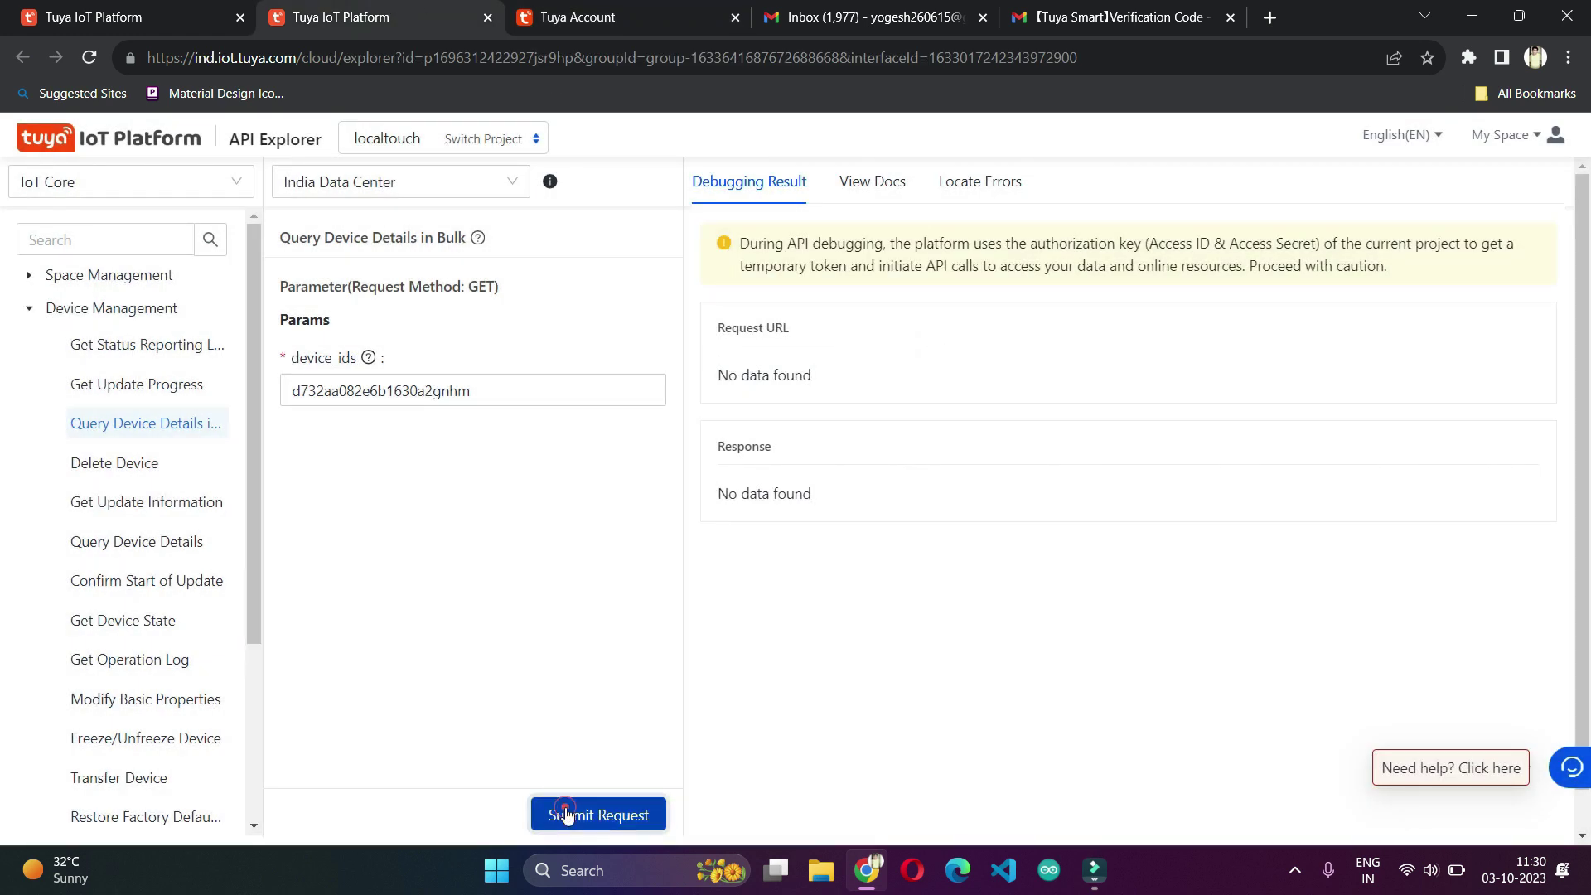
pyautogui.click(861, 533)
pyautogui.click(585, 8)
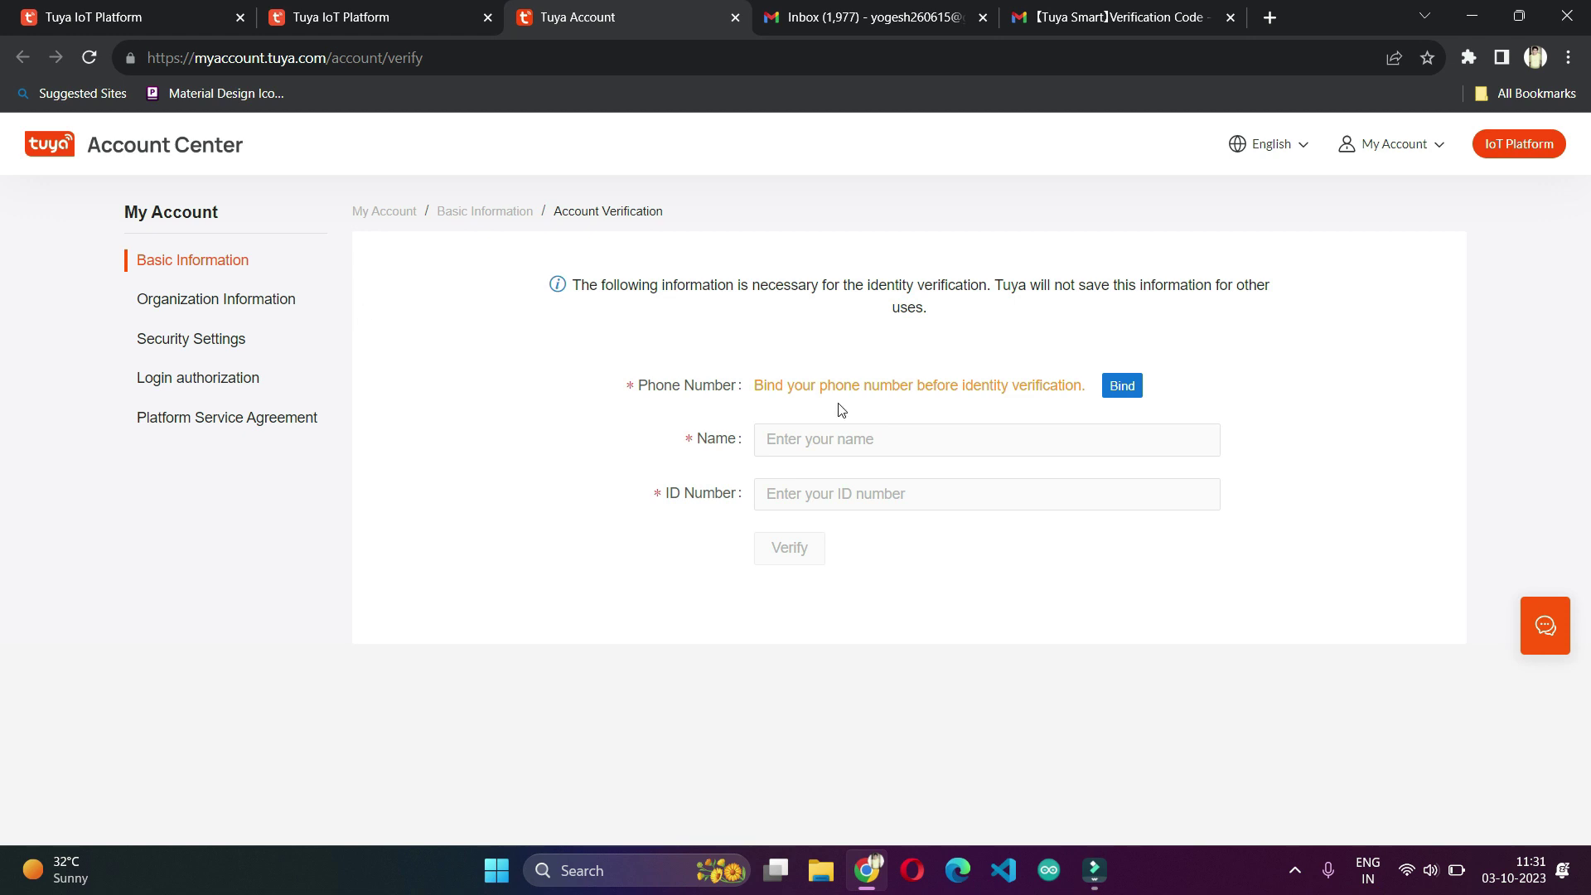
pyautogui.click(1119, 388)
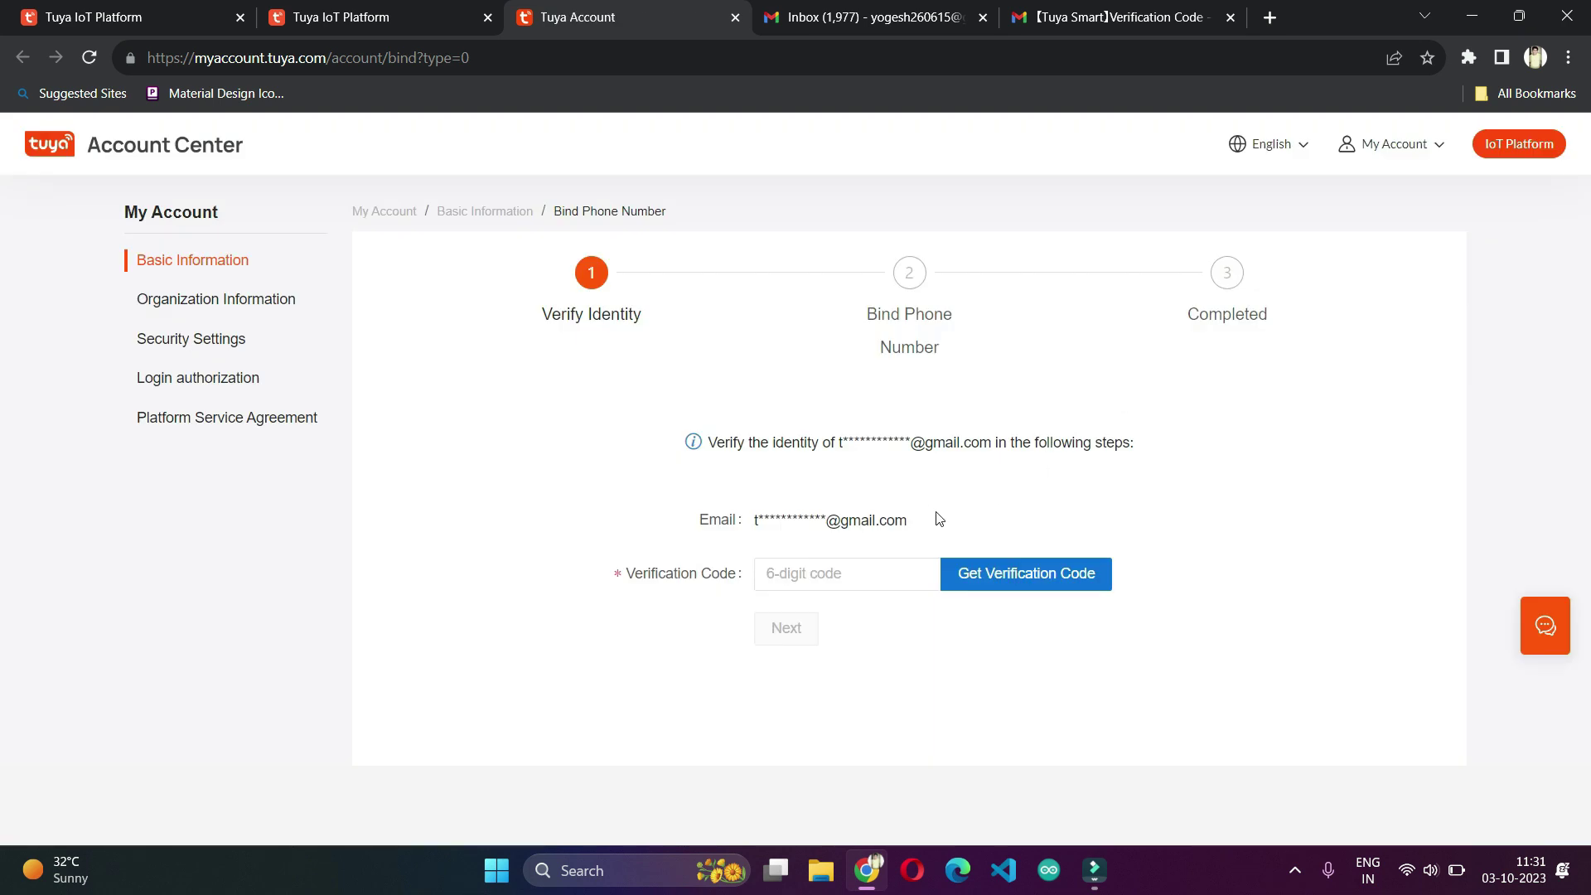
# - Focus the Verification Code field, then view the [Tuya Smart]Verification Code email in Gmail
pyautogui.click(886, 575)
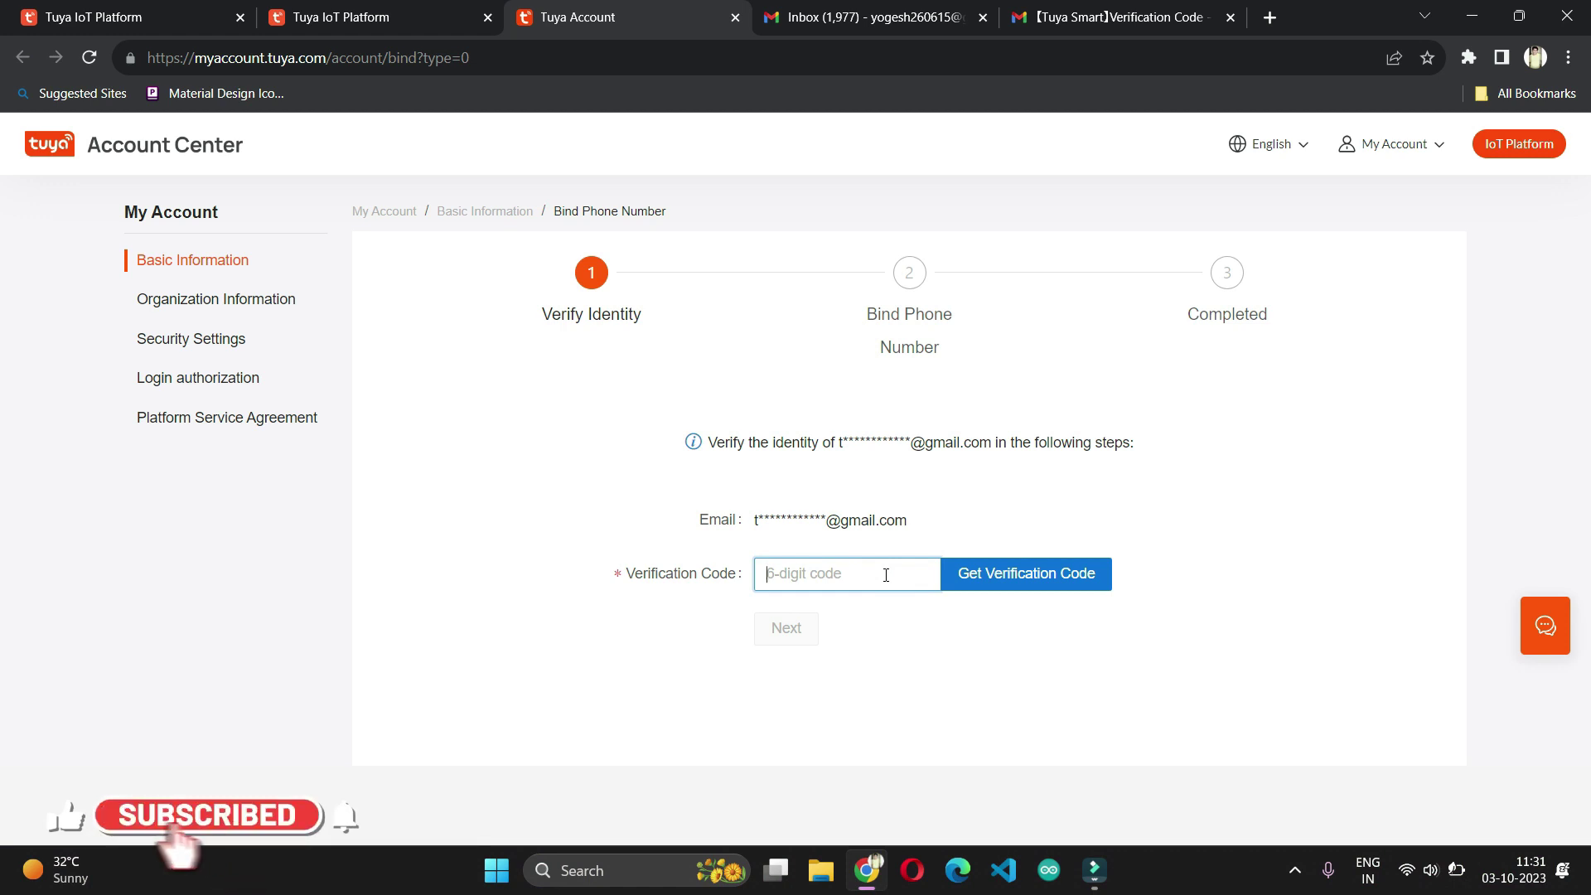
pyautogui.click(940, 12)
pyautogui.click(1049, 8)
pyautogui.click(98, 282)
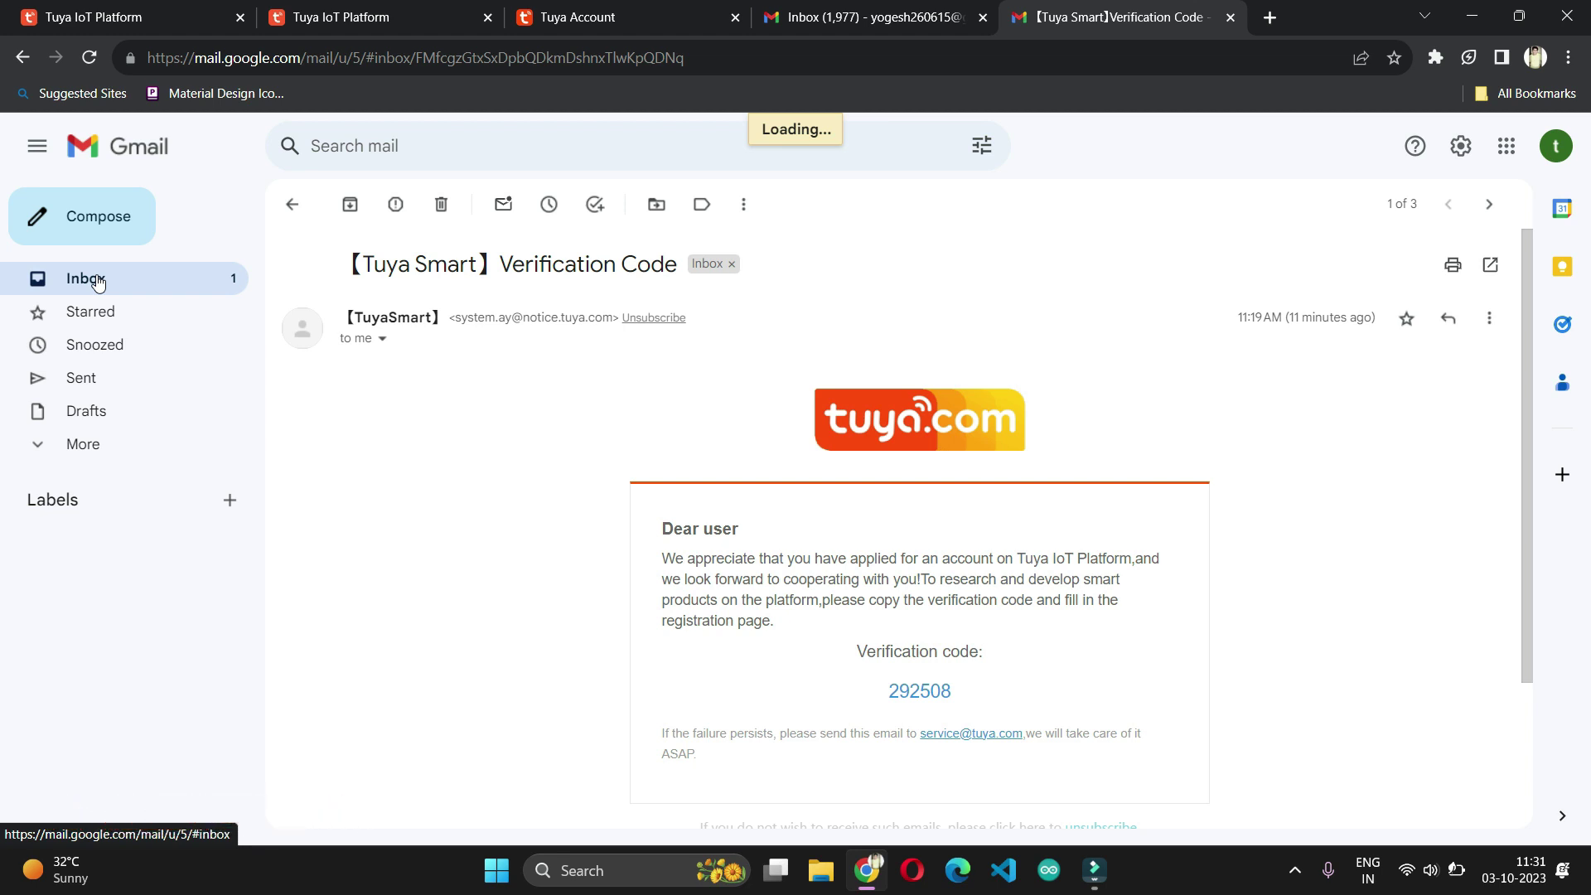
# - Check the Tuya verification email in Gmail, then return to the phone binding page
pyautogui.click(106, 313)
pyautogui.click(116, 292)
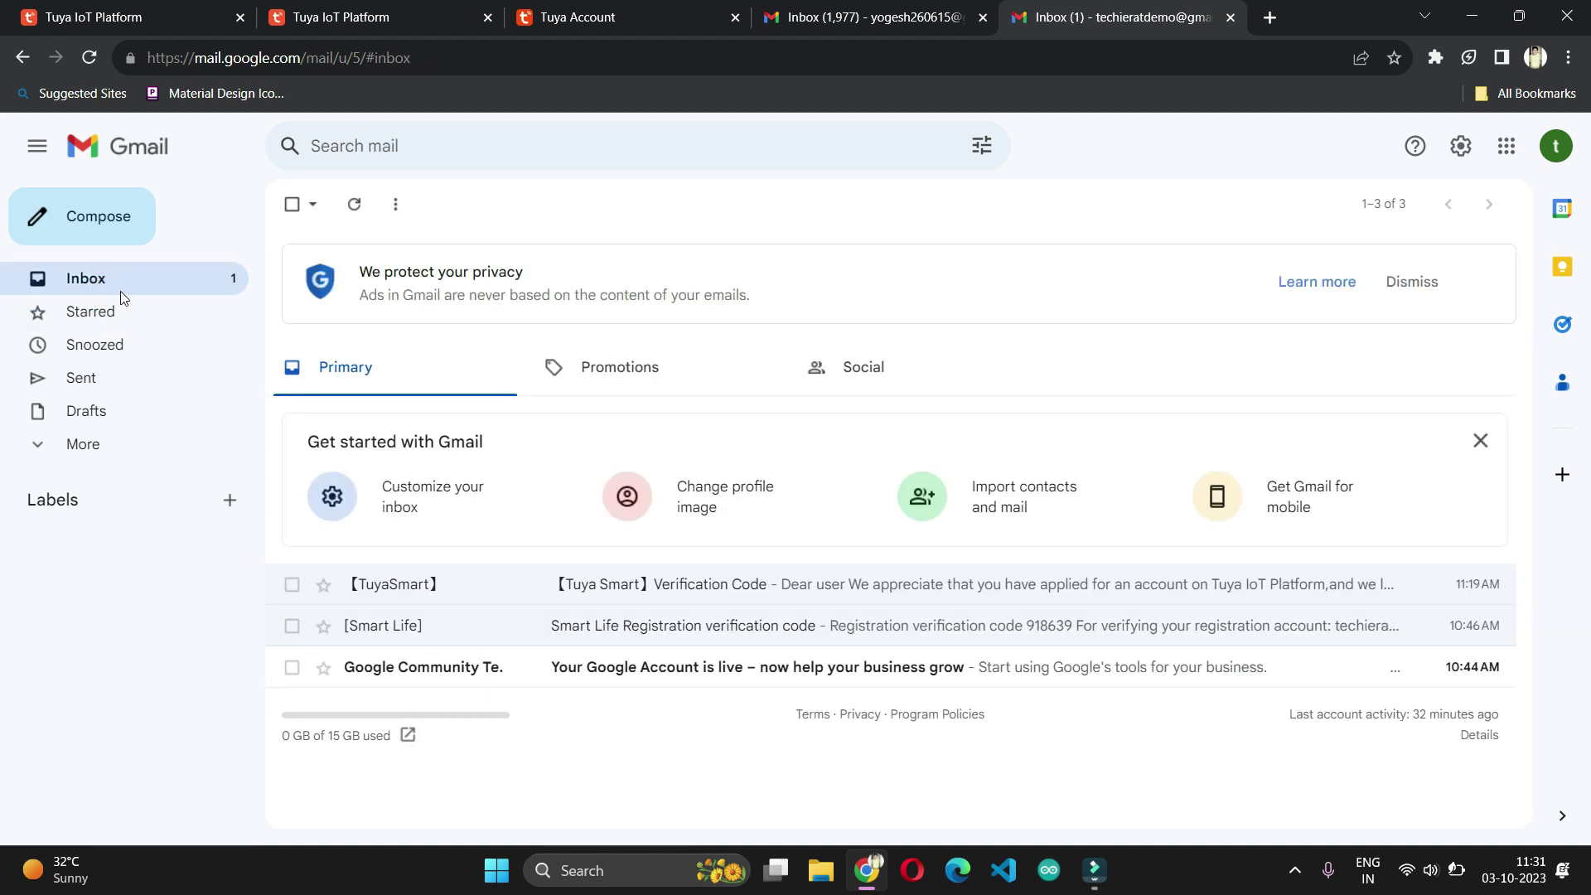
pyautogui.click(635, 580)
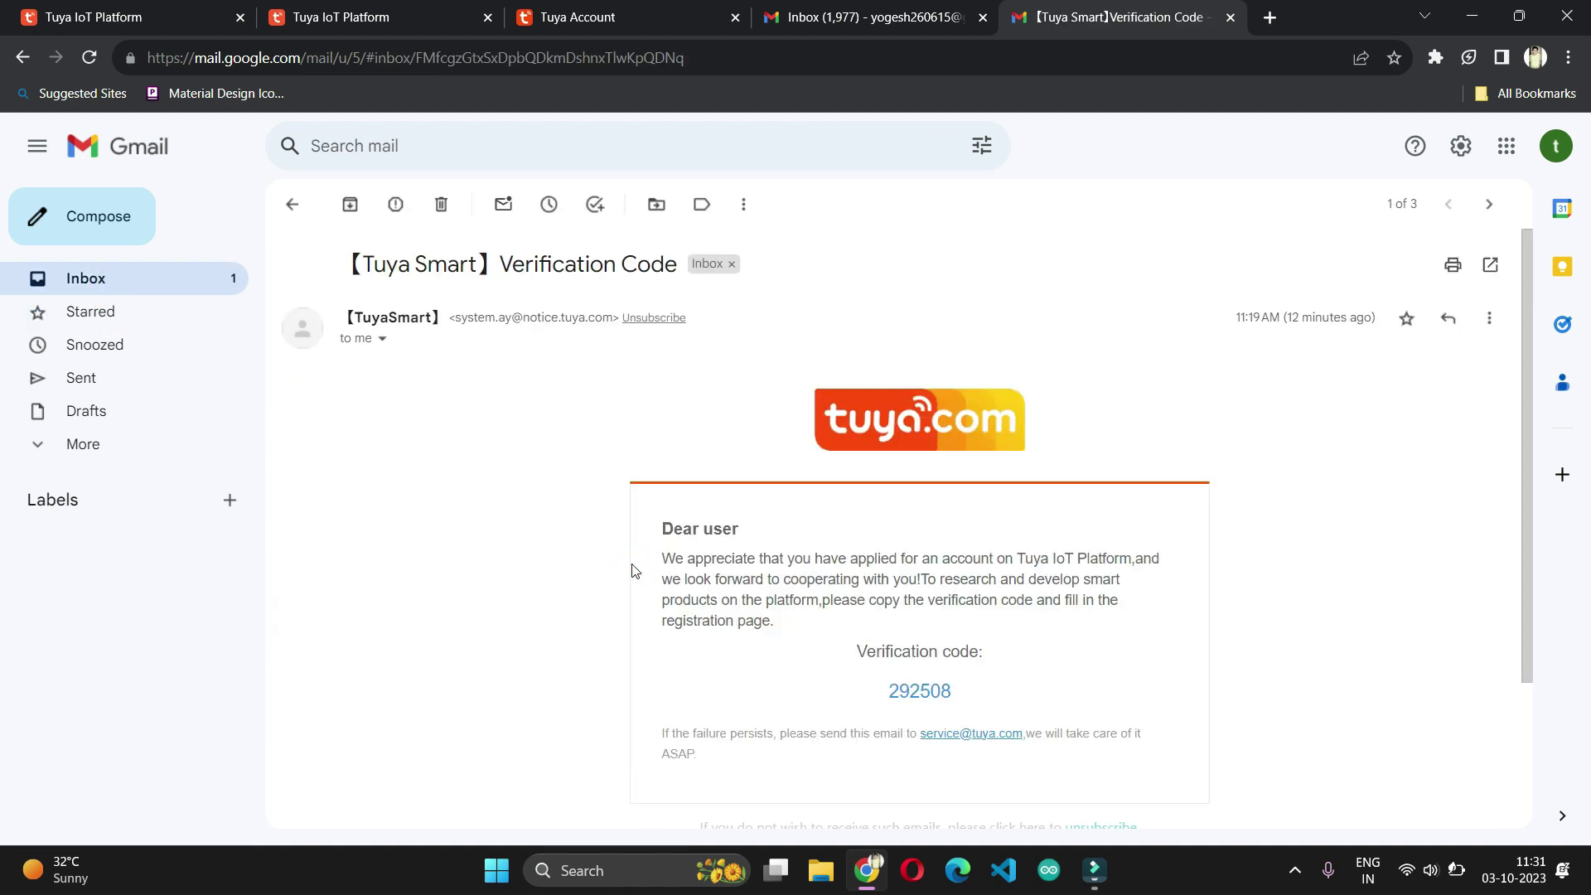
pyautogui.click(843, 6)
pyautogui.hotkey('ctrl', 'Tab')
pyautogui.click(713, 16)
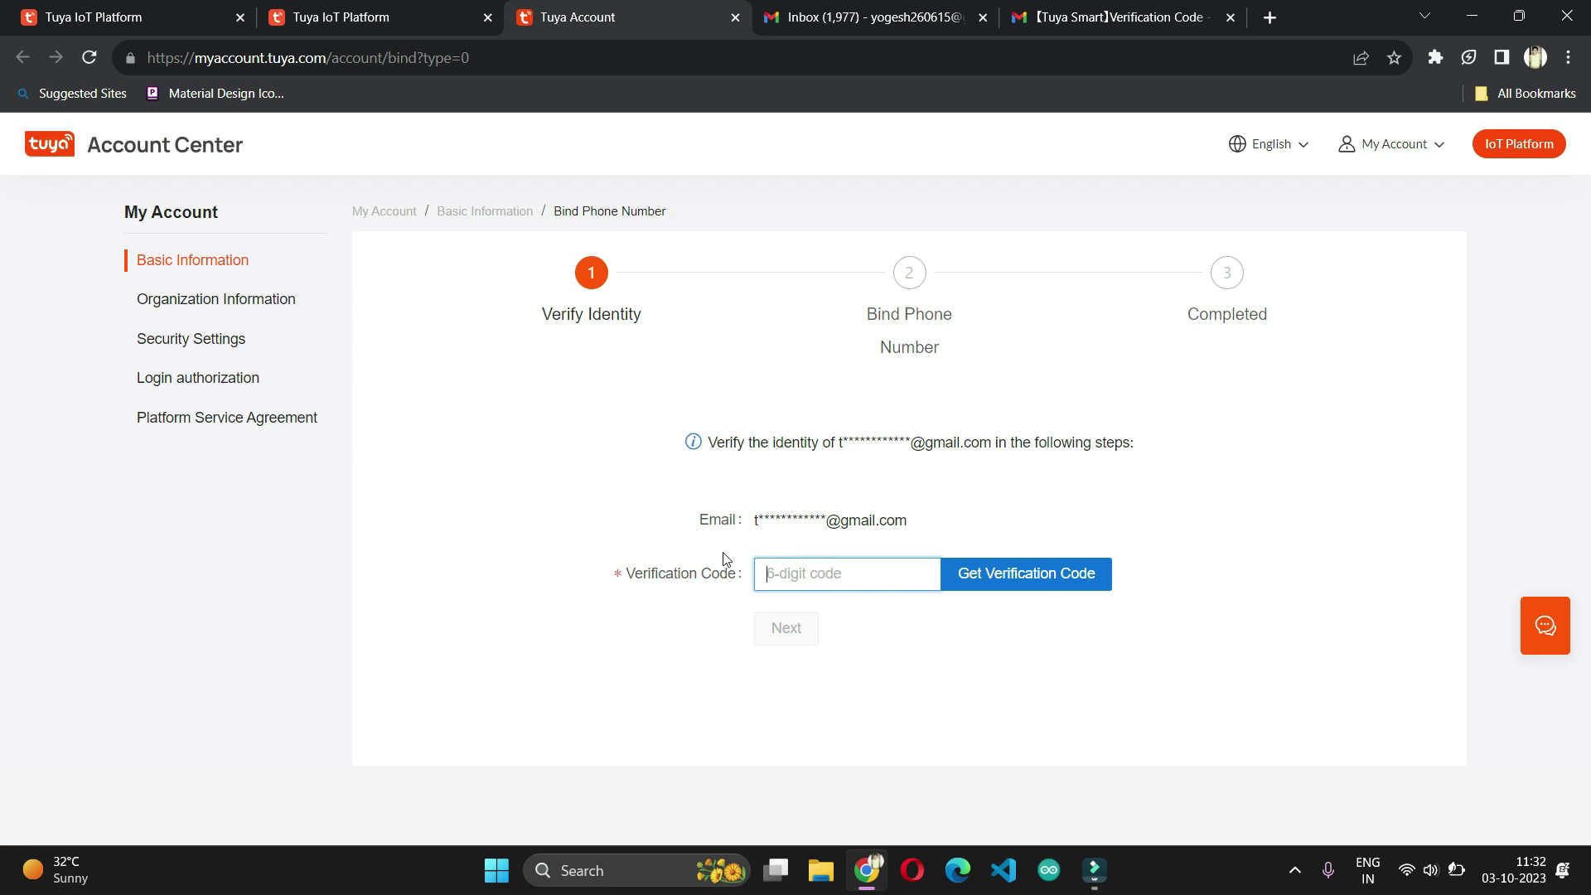
# - Request a fresh verification code, read it from Gmail, and enter it to verify identity
pyautogui.click(994, 574)
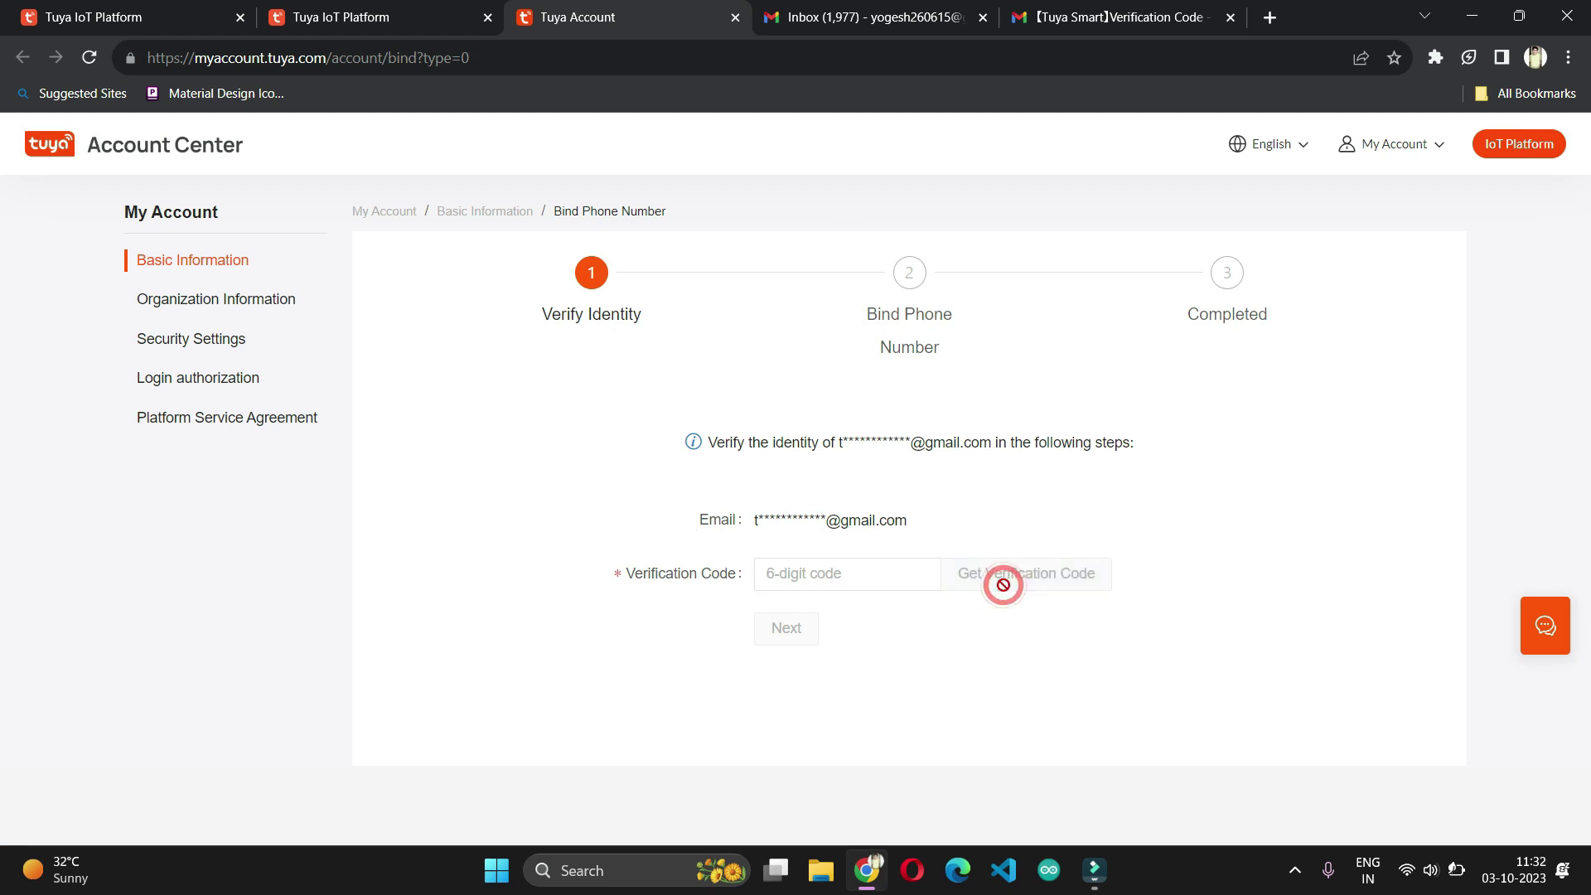
pyautogui.hotkey('ctrl', 'Tab')
pyautogui.hotkey('ctrl', 'Tab')
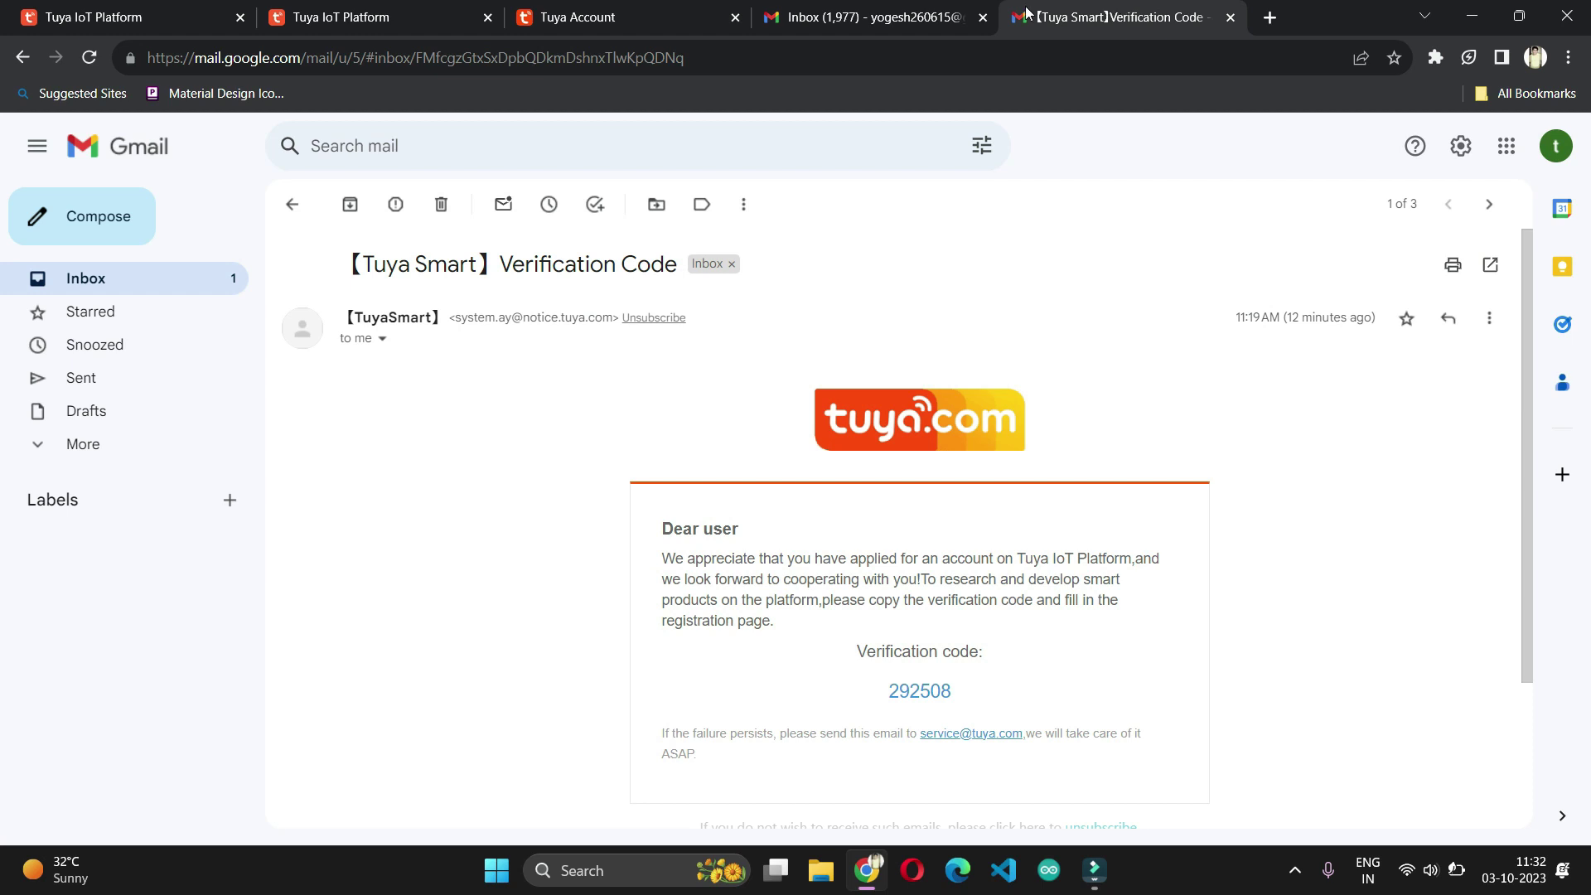
pyautogui.click(292, 206)
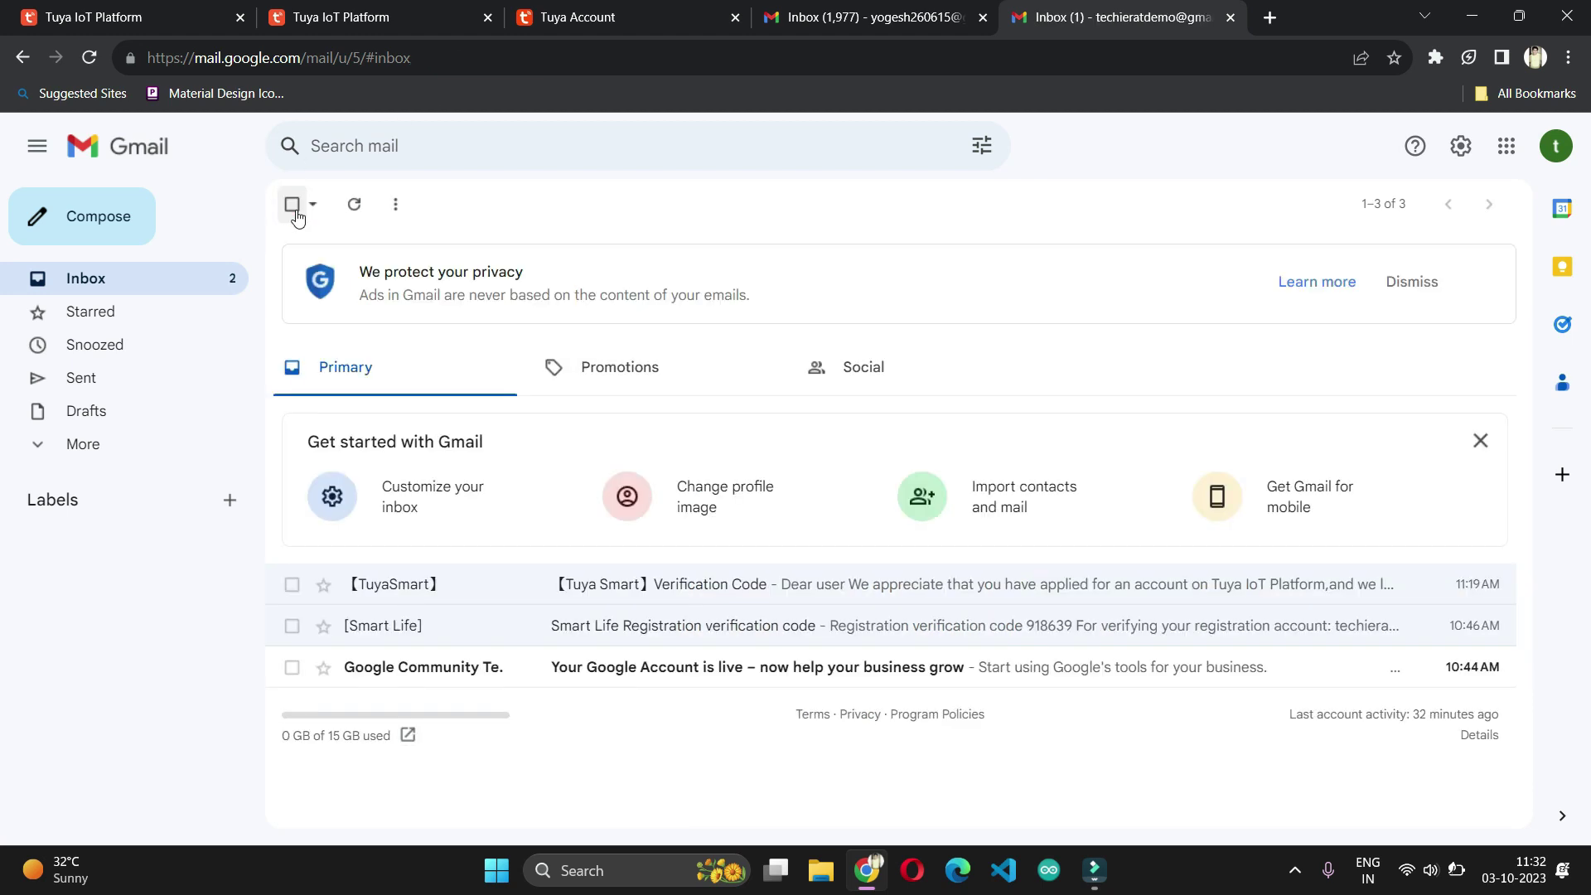
pyautogui.click(636, 589)
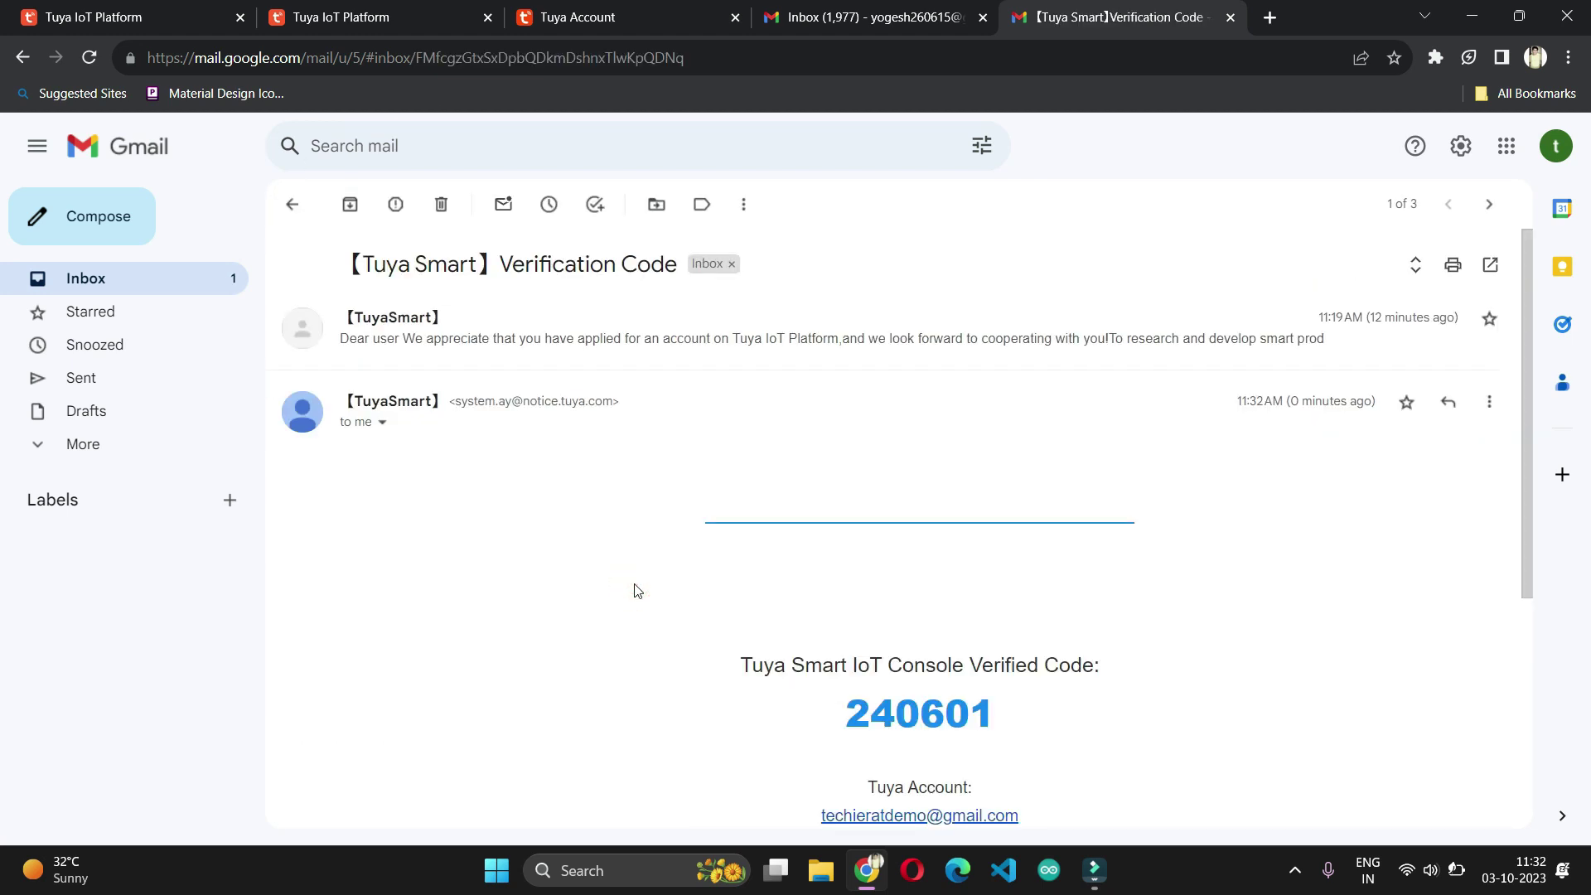
pyautogui.click(462, 7)
pyautogui.click(615, 17)
pyautogui.click(858, 574)
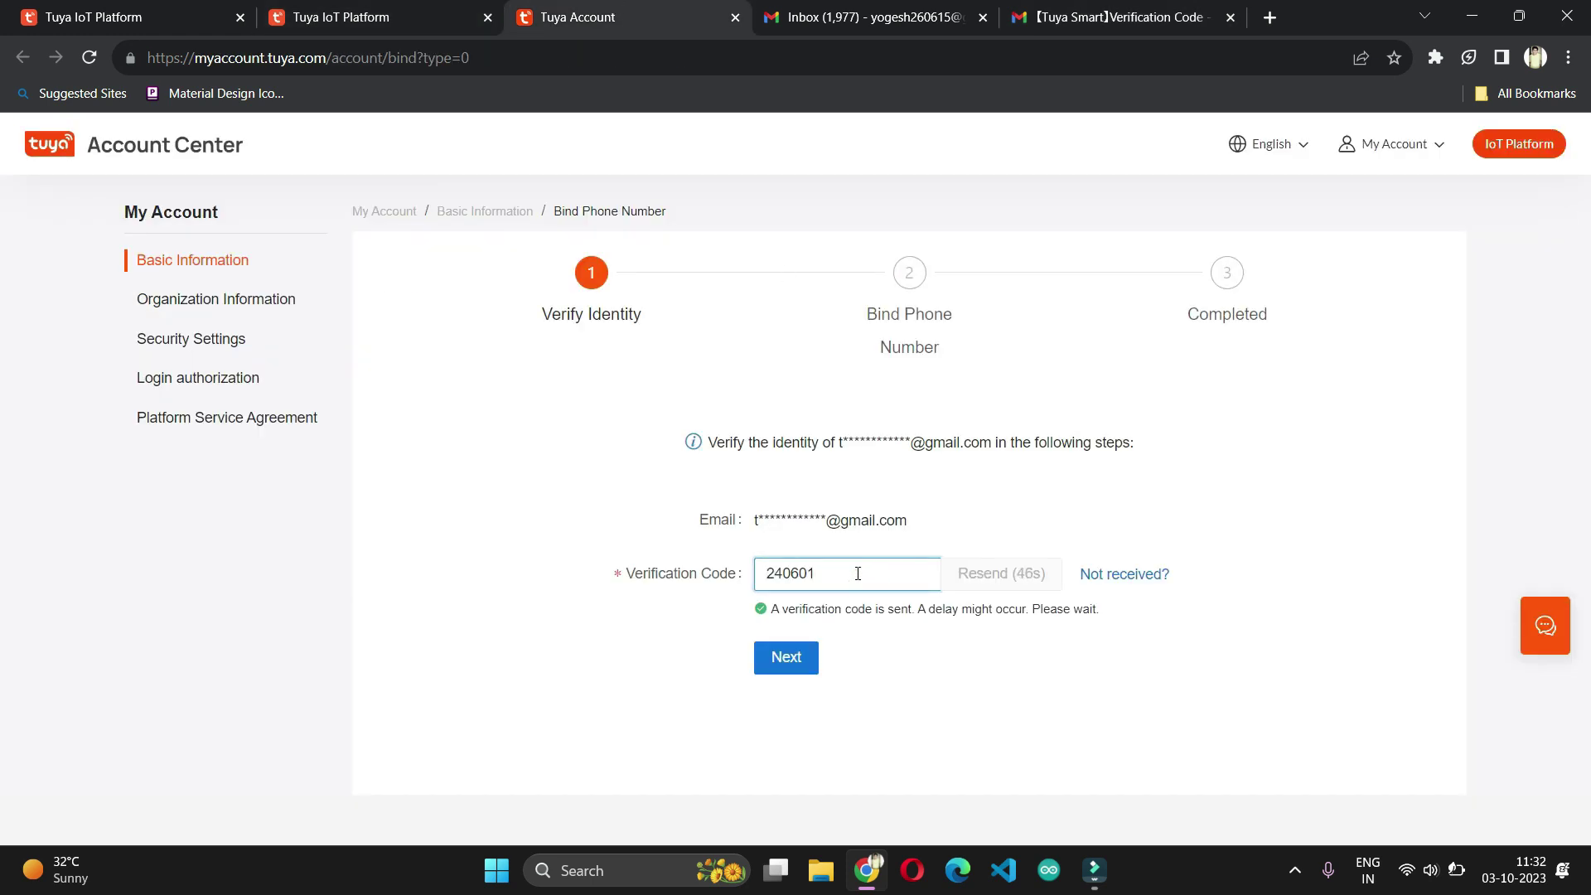
pyautogui.click(786, 668)
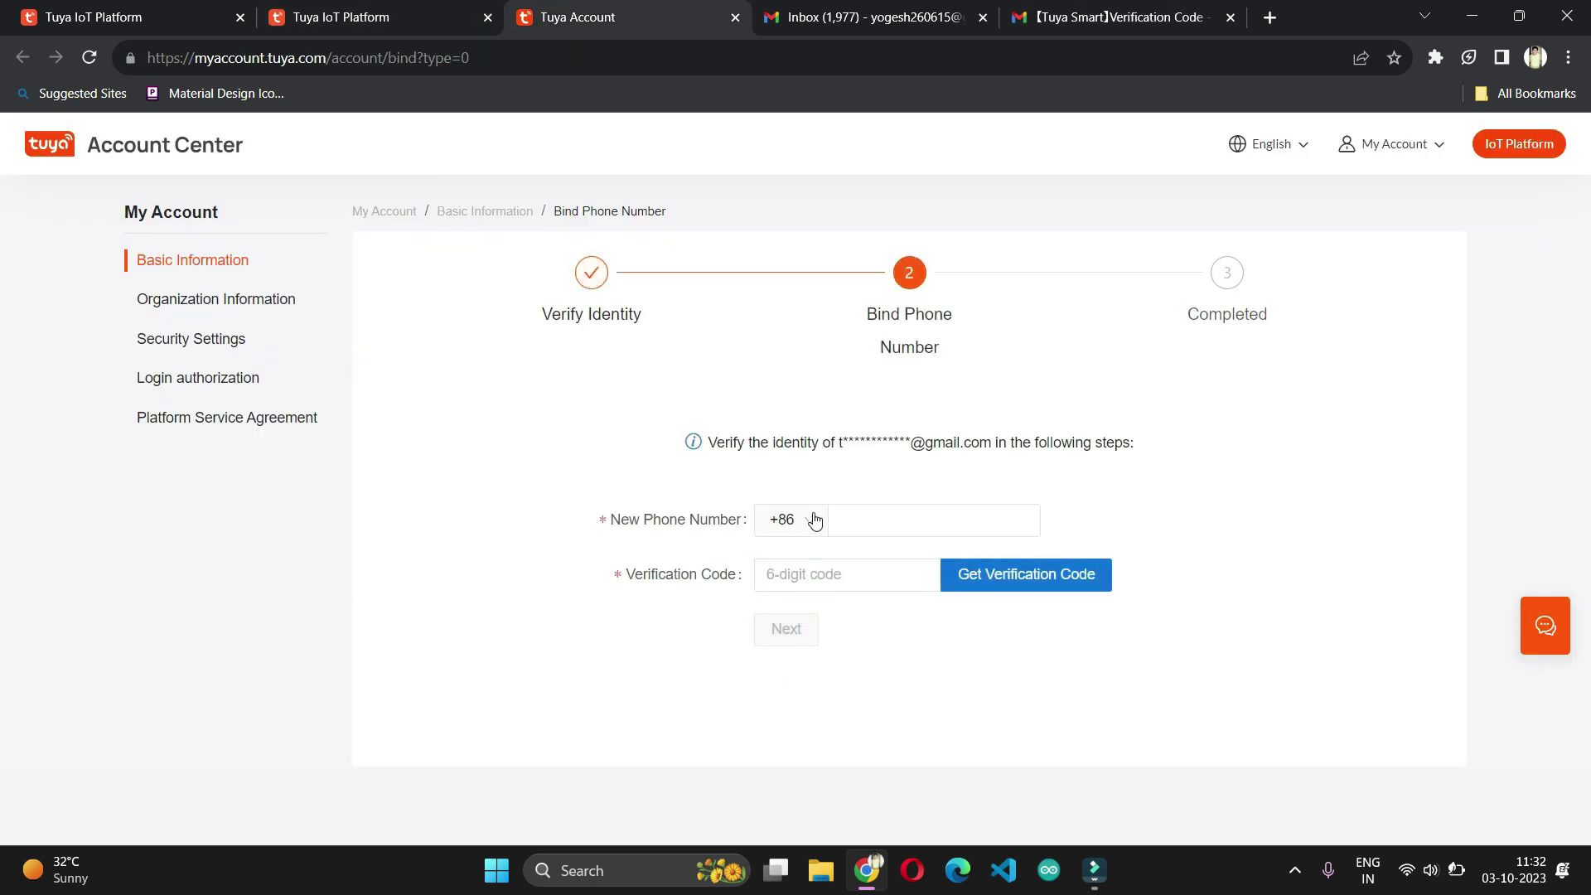
# - Choose the +91 country code and enter the phone number to bind
pyautogui.click(813, 521)
pyautogui.moveTo(838, 754); pyautogui.dragTo(836, 567)
pyautogui.click(784, 523)
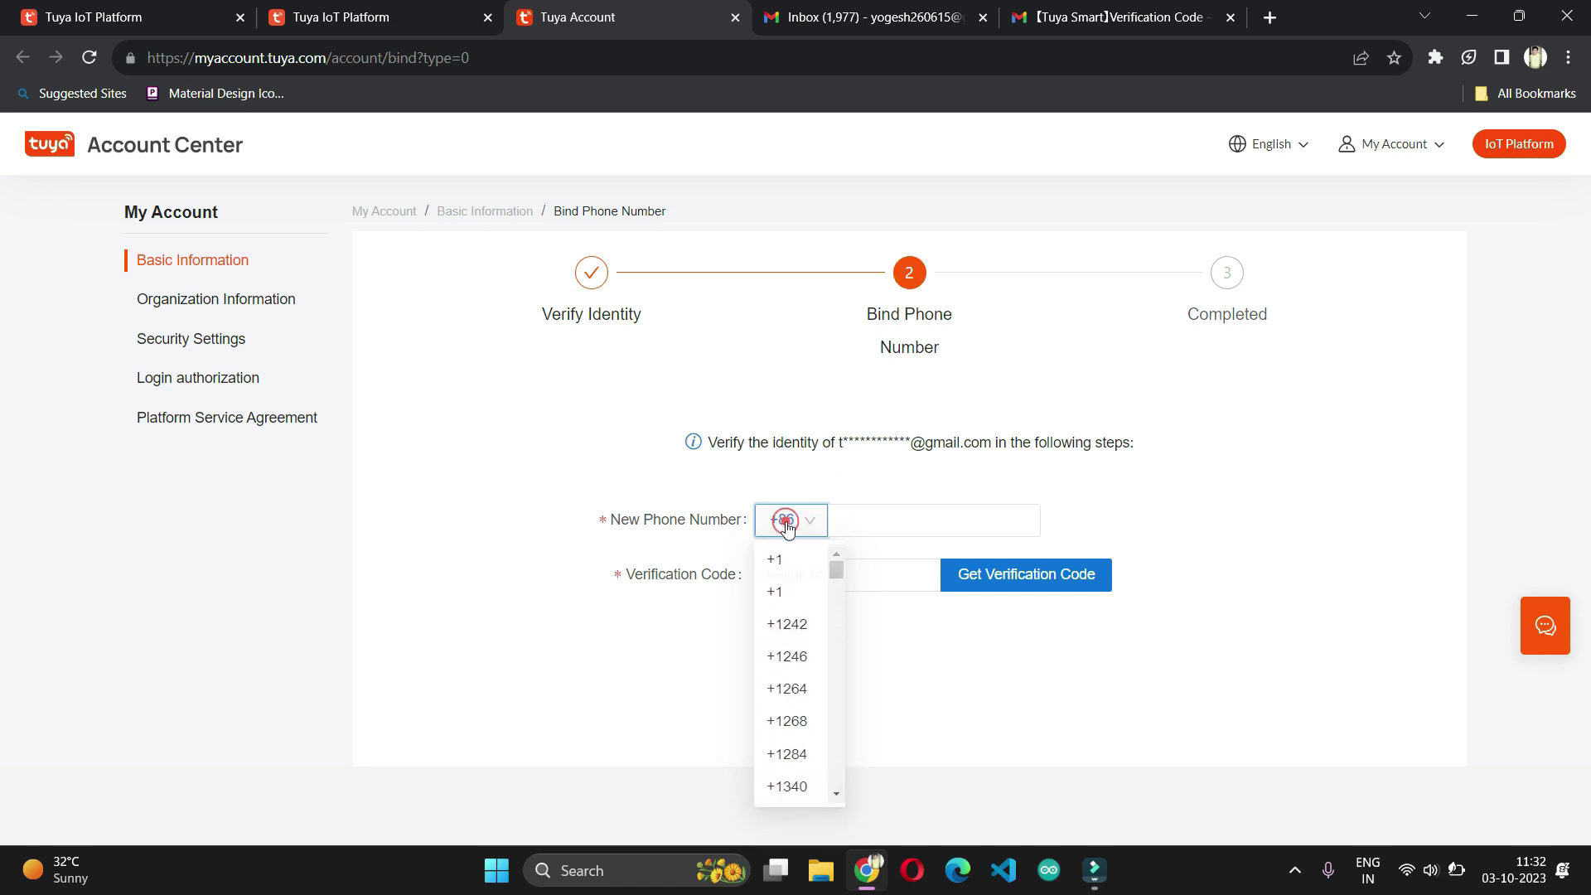
pyautogui.click(809, 522)
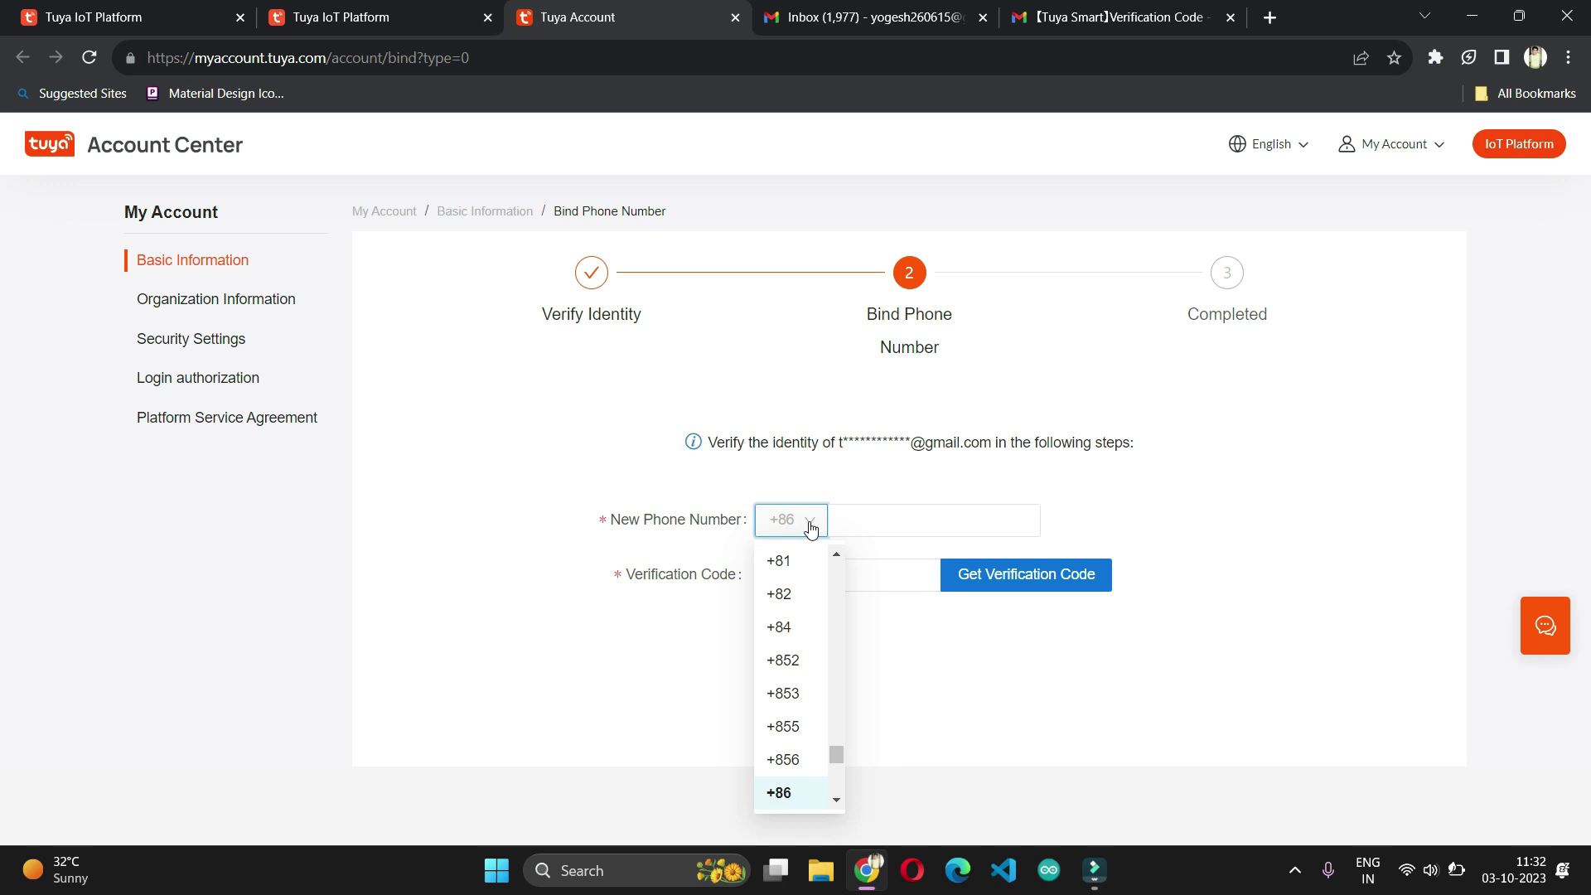
pyautogui.scroll(-3, 811, 527)
pyautogui.click(784, 756)
pyautogui.click(871, 525)
pyautogui.click(858, 576)
# - Send the SMS code, enter it, and confirm binding the phone number
pyautogui.click(1013, 577)
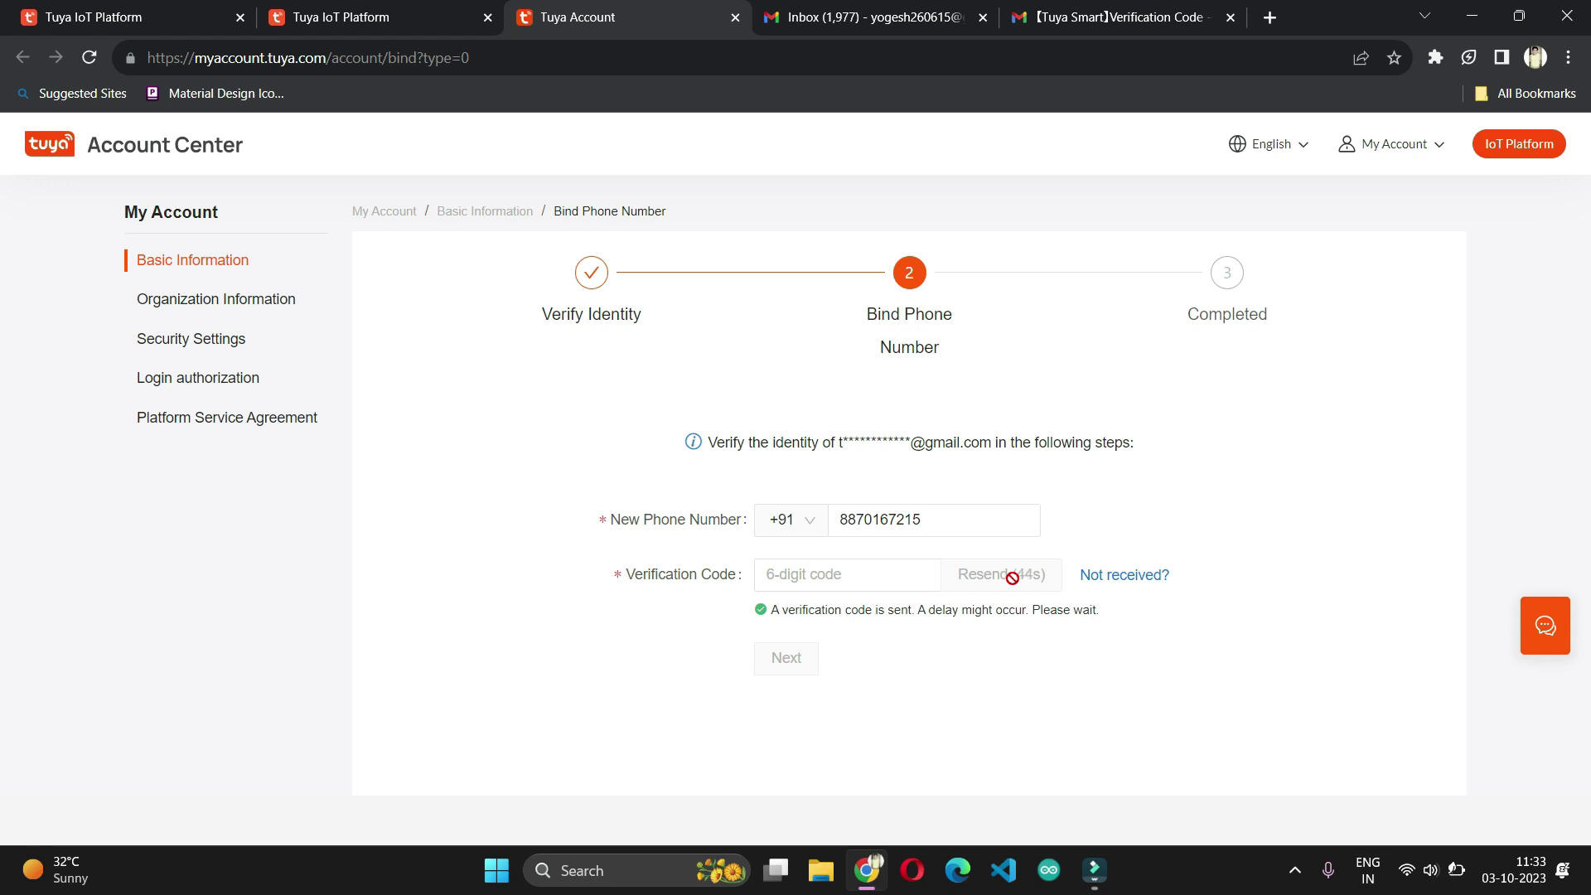
pyautogui.click(907, 581)
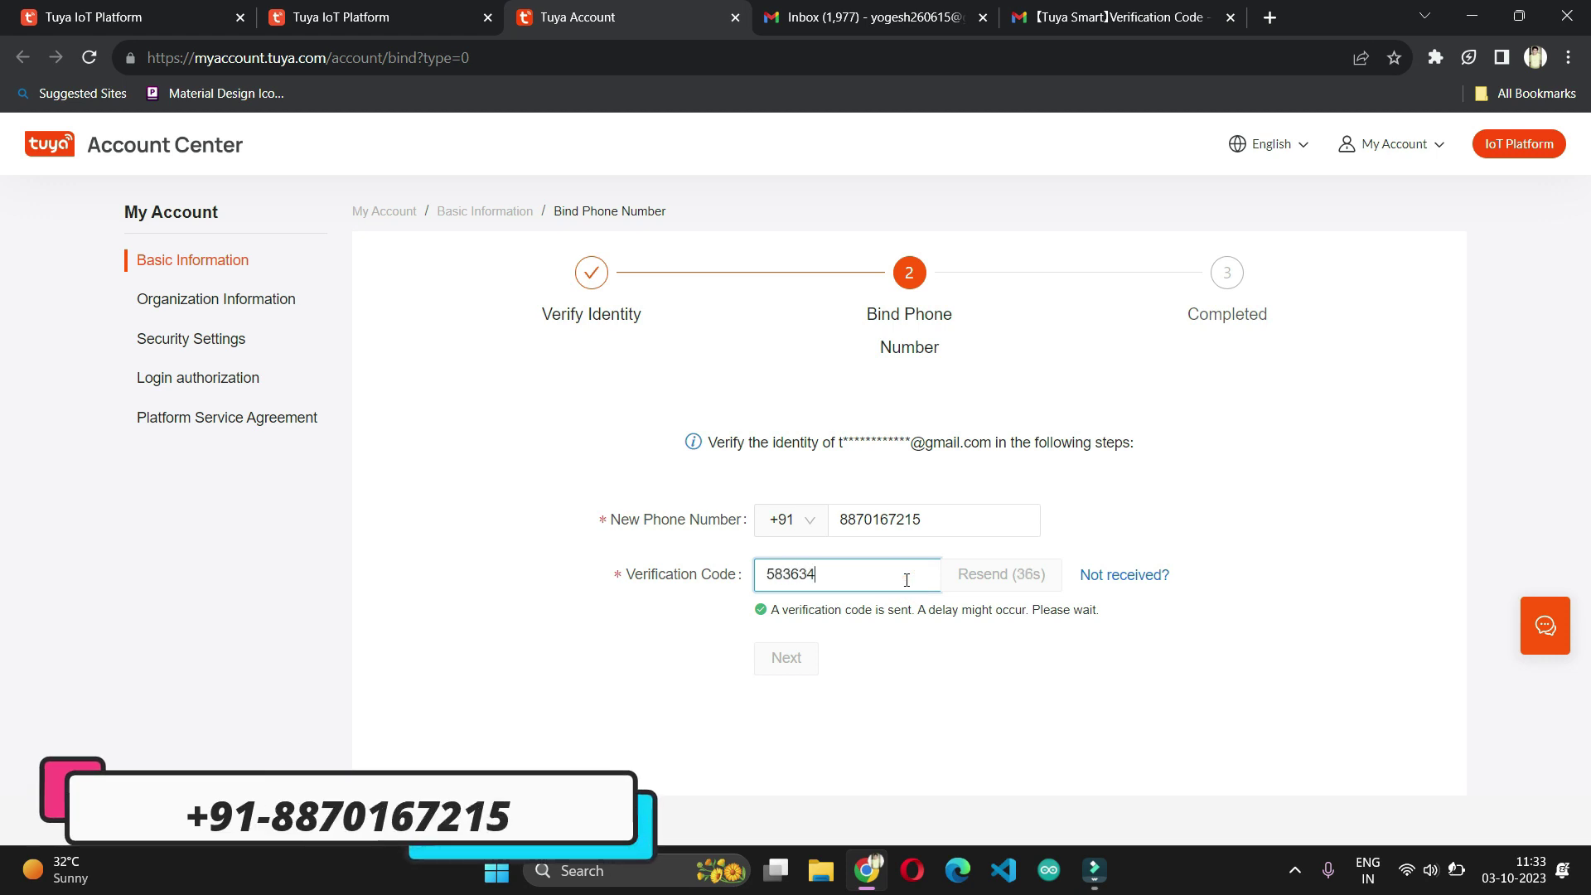
pyautogui.click(786, 663)
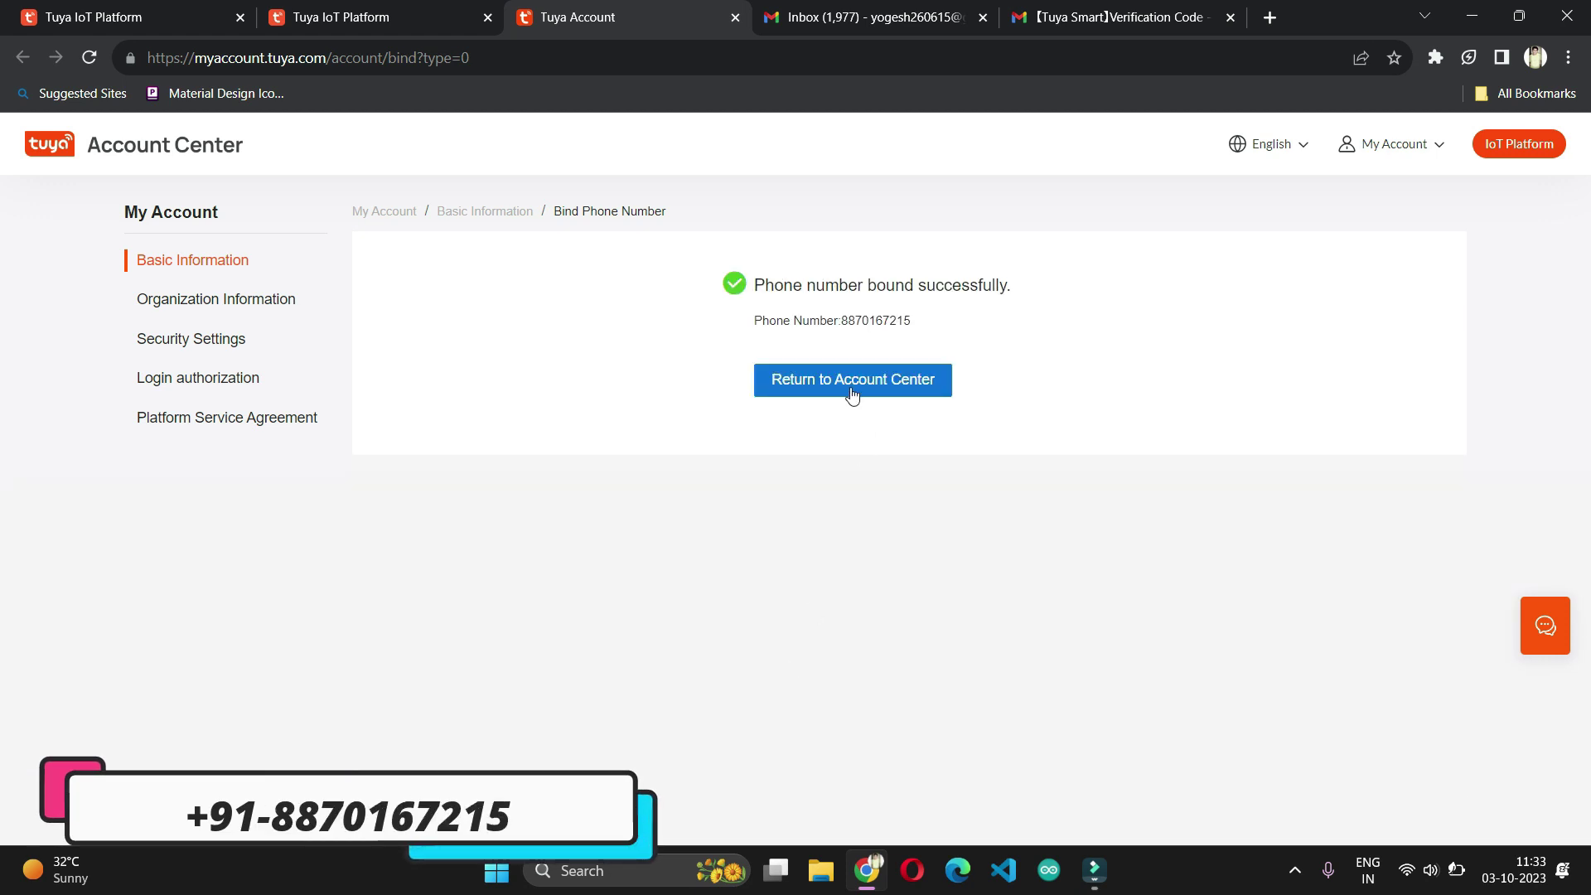
pyautogui.click(851, 388)
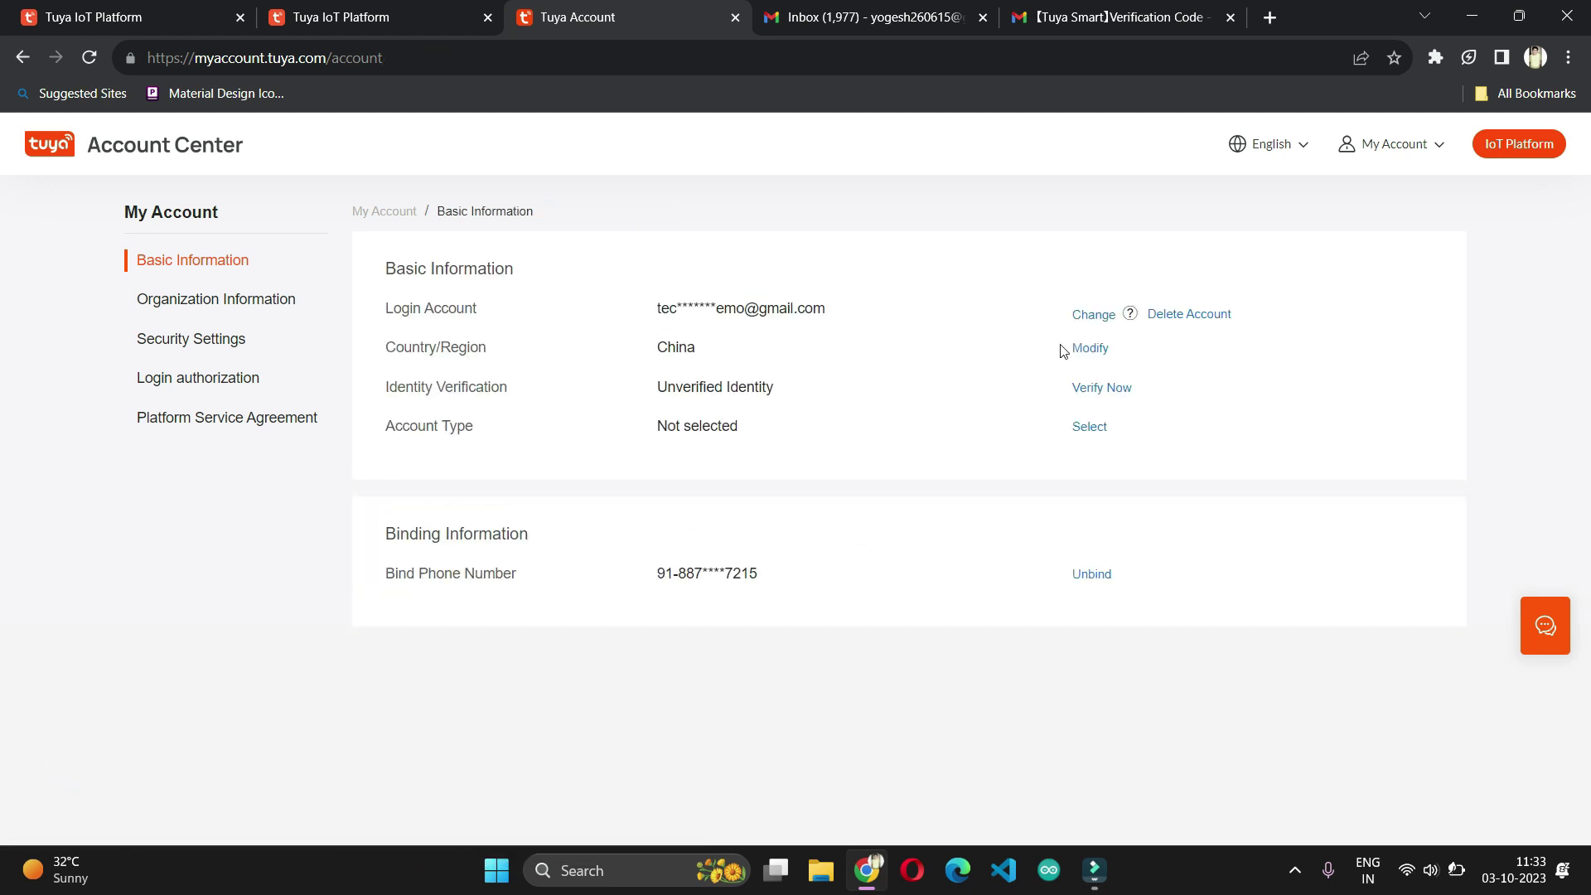
# - Change the account's country/region to India and accept the 30-day lock
pyautogui.click(1090, 356)
pyautogui.click(948, 391)
pyautogui.write('indi')
pyautogui.click(949, 434)
pyautogui.click(1053, 483)
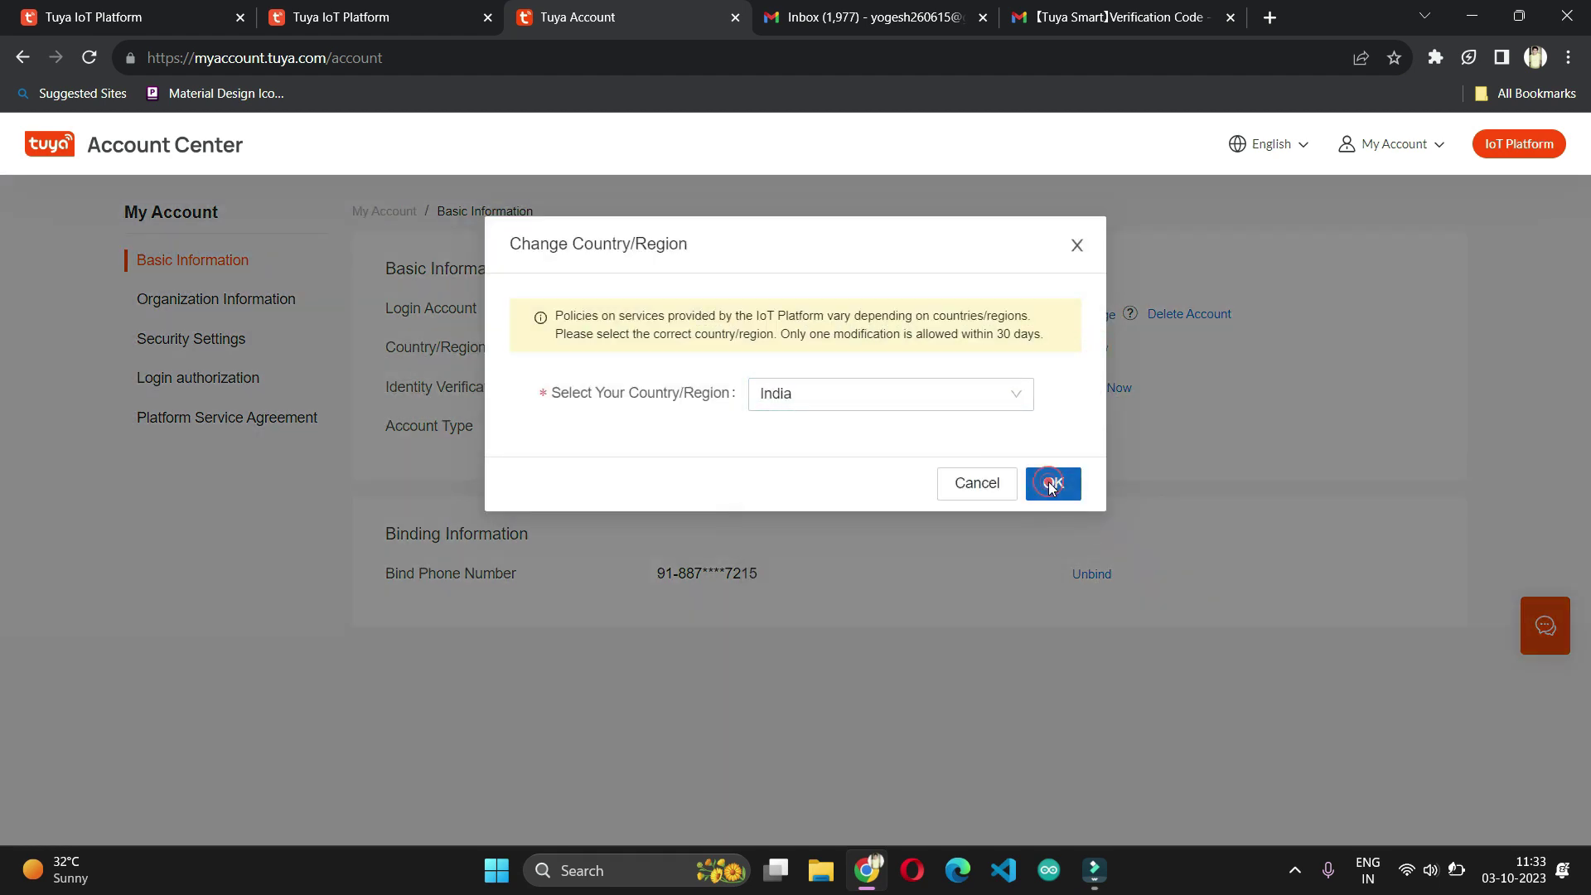
pyautogui.click(948, 402)
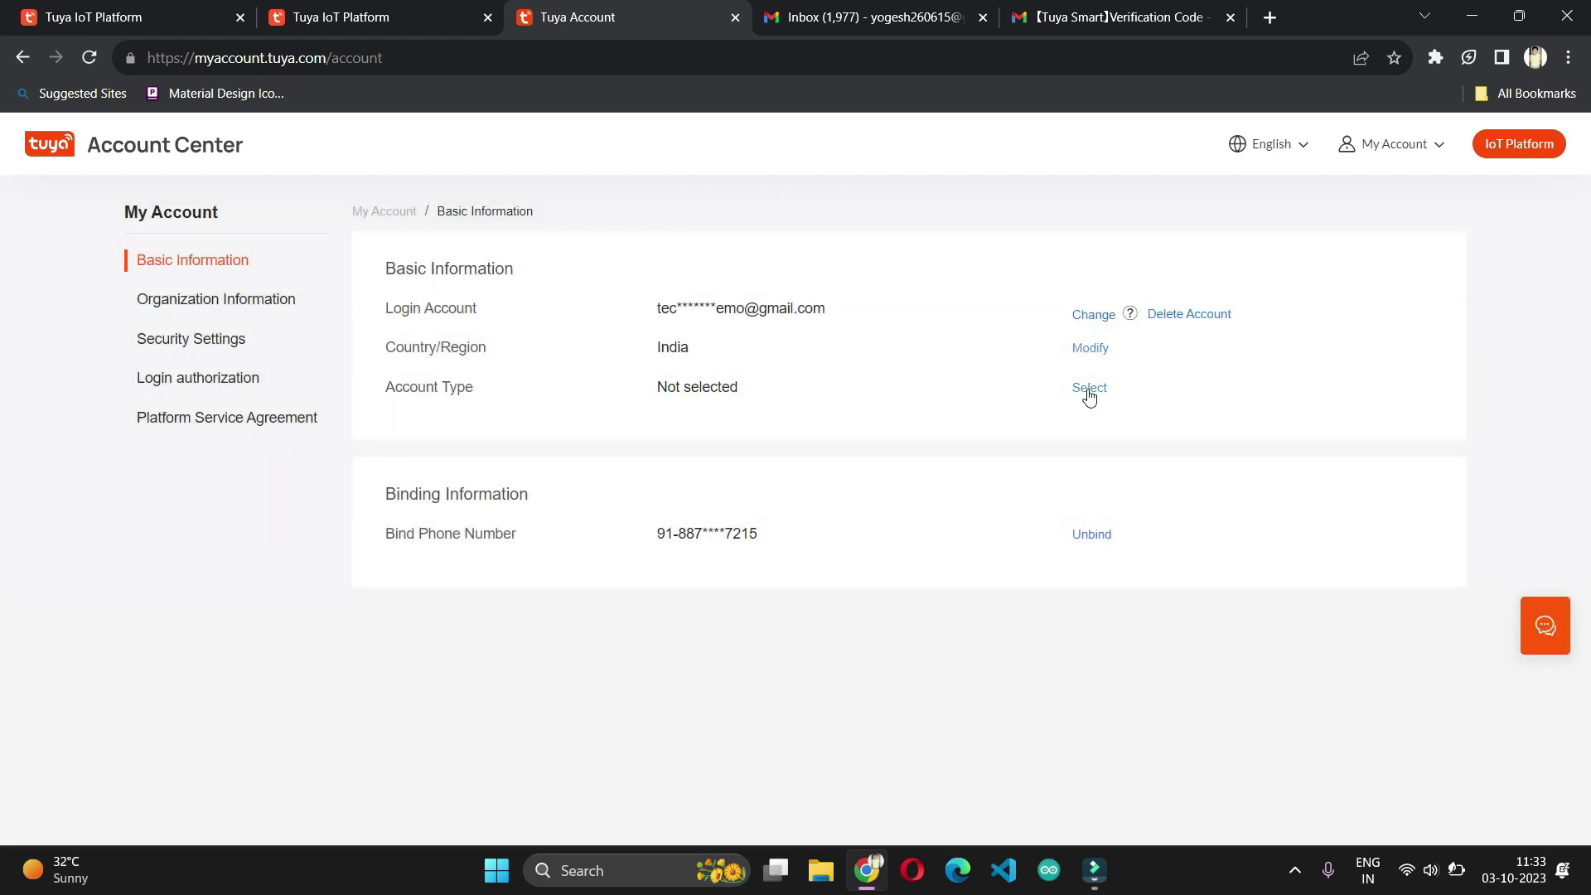
# - Set the account type to Individual Developer and go to the IoT Platform
pyautogui.click(1089, 390)
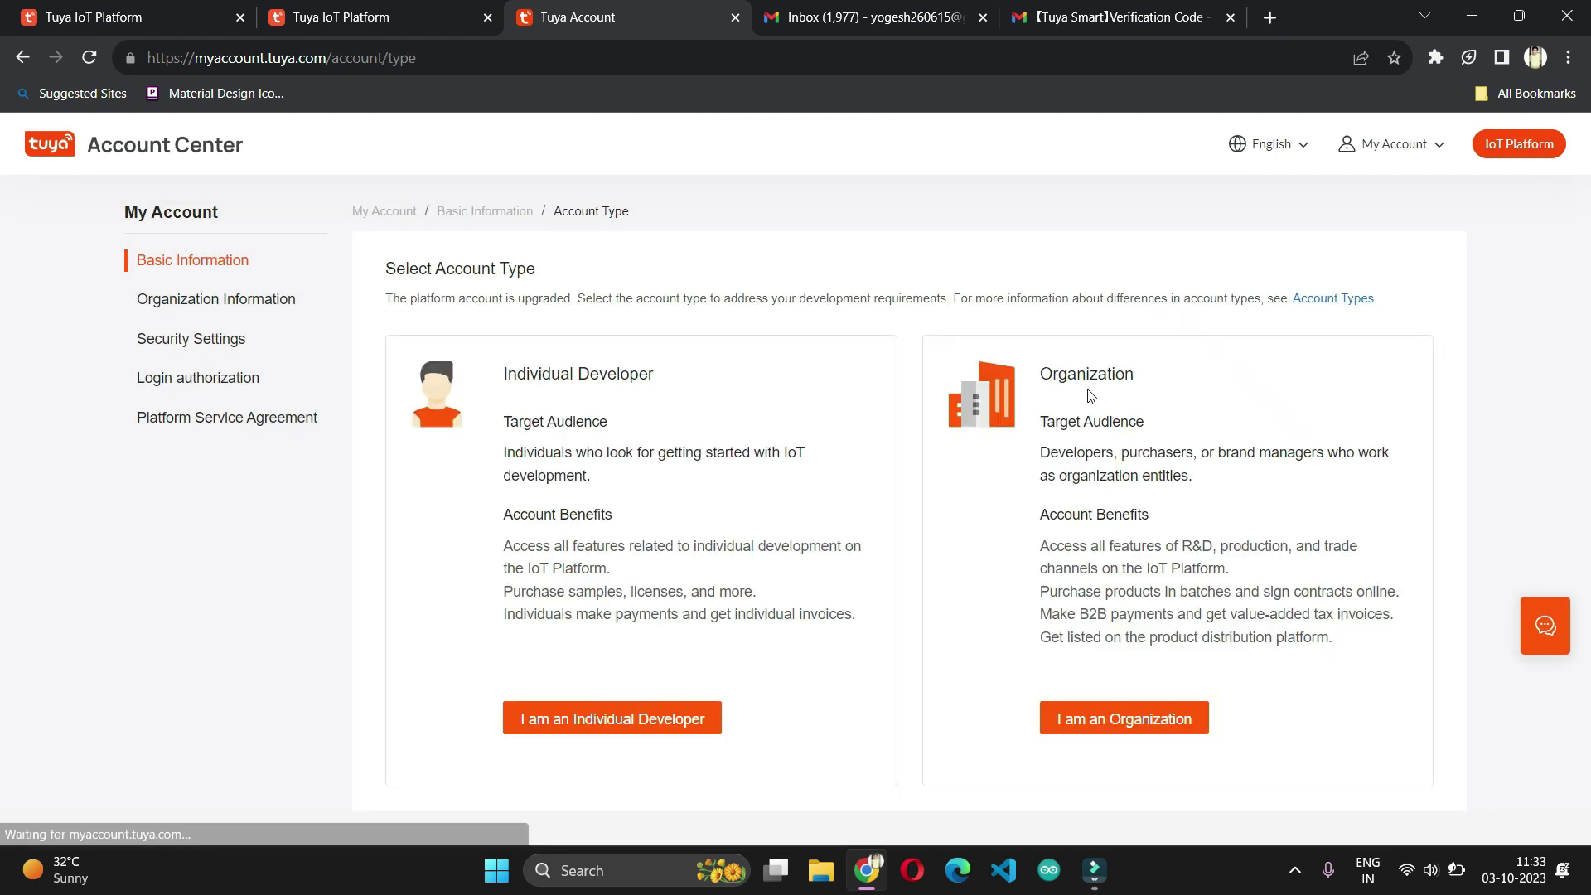
pyautogui.click(670, 728)
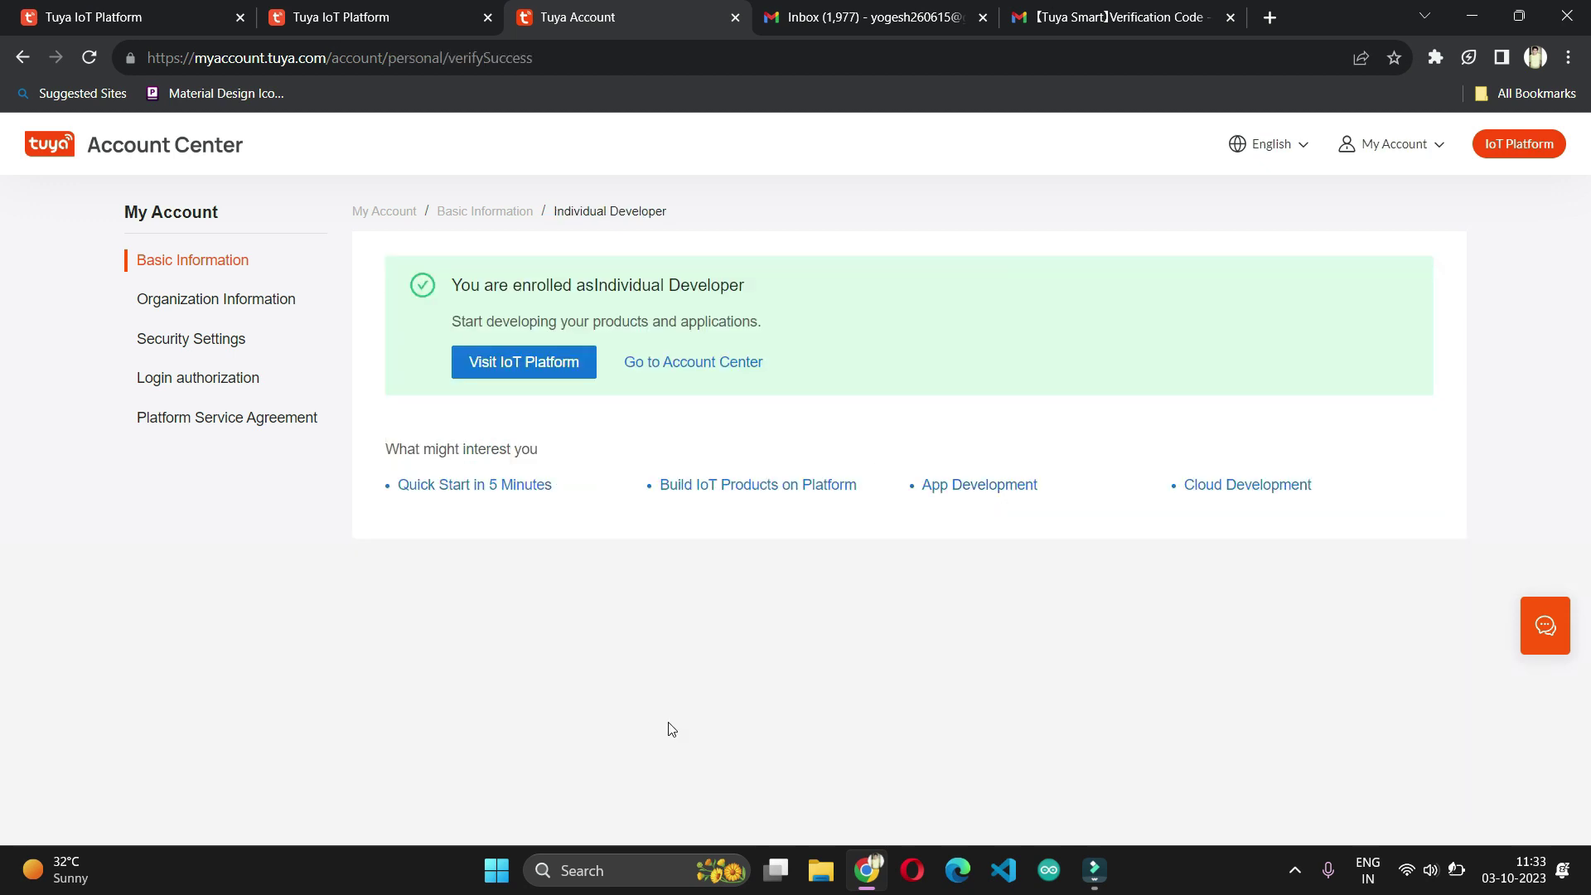
pyautogui.click(543, 363)
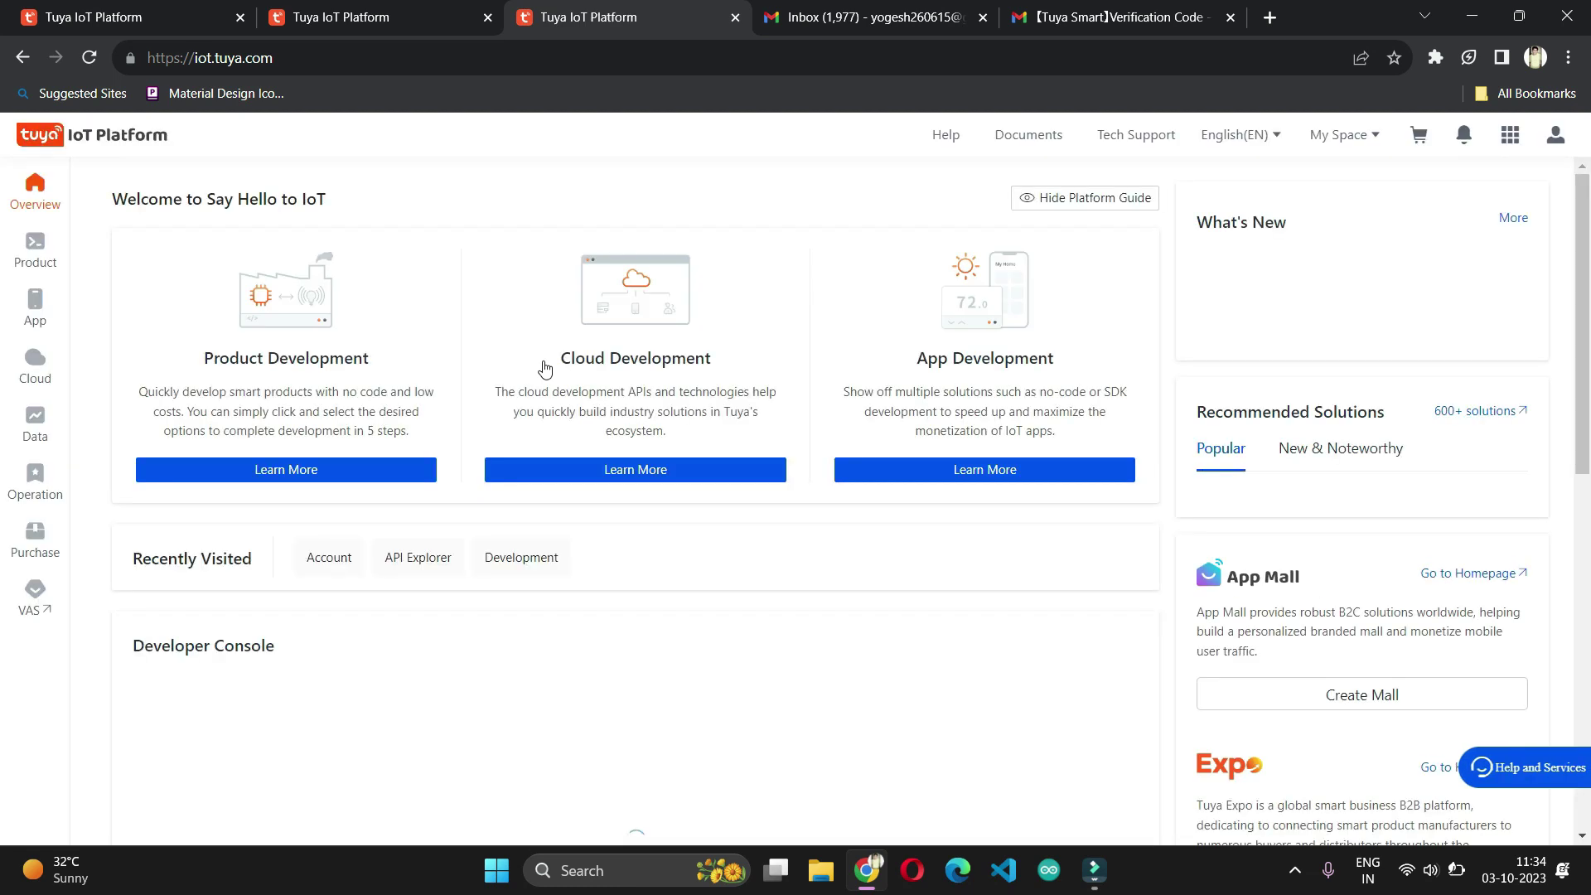
# - Rerun Query Device Details in Bulk and copy the panel's local_key value from the response
pyautogui.click(351, 10)
pyautogui.click(595, 810)
pyautogui.scroll(-3, 851, 583)
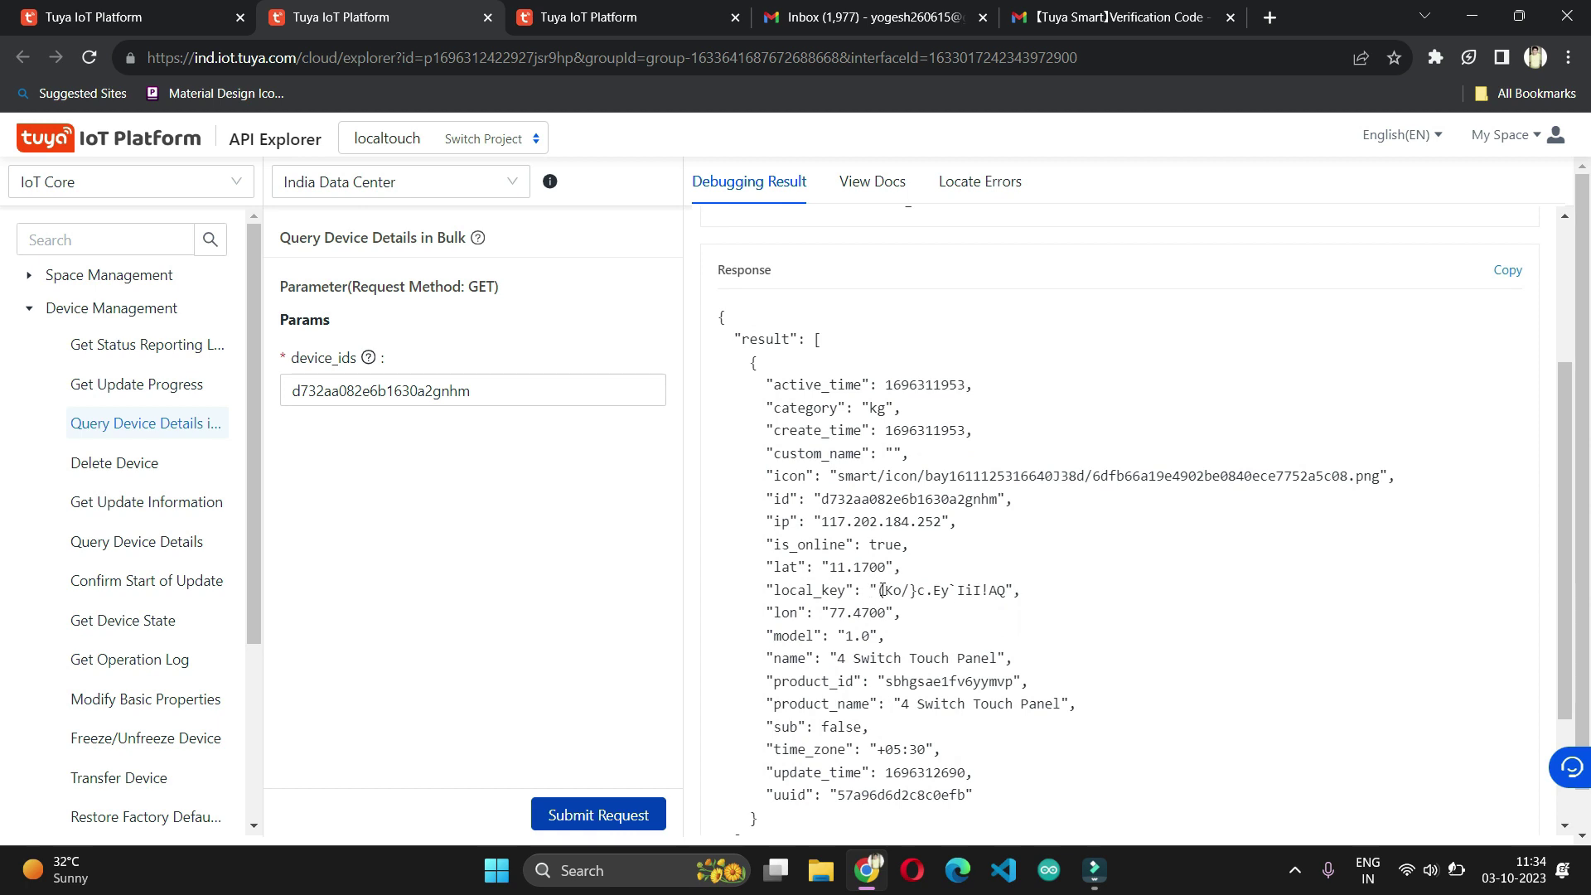
pyautogui.moveTo(880, 592); pyautogui.dragTo(1006, 595)
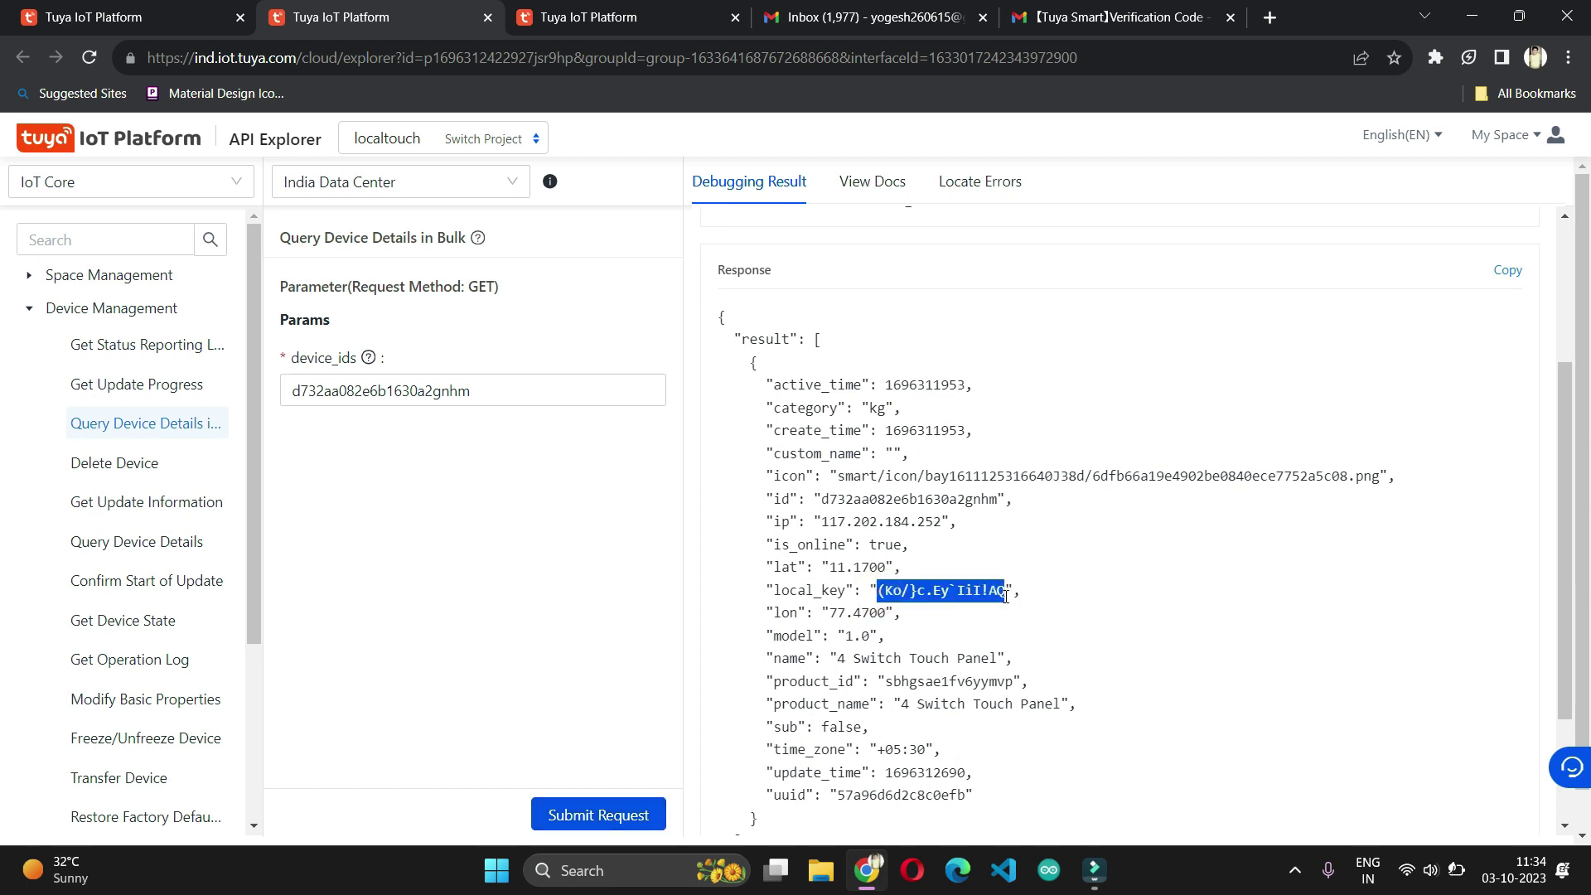
pyautogui.rightClick(985, 591)
pyautogui.click(1006, 605)
# - Paste the local key into Notepad under a 'jrtouch 4 switch' label
pyautogui.press('super+d')
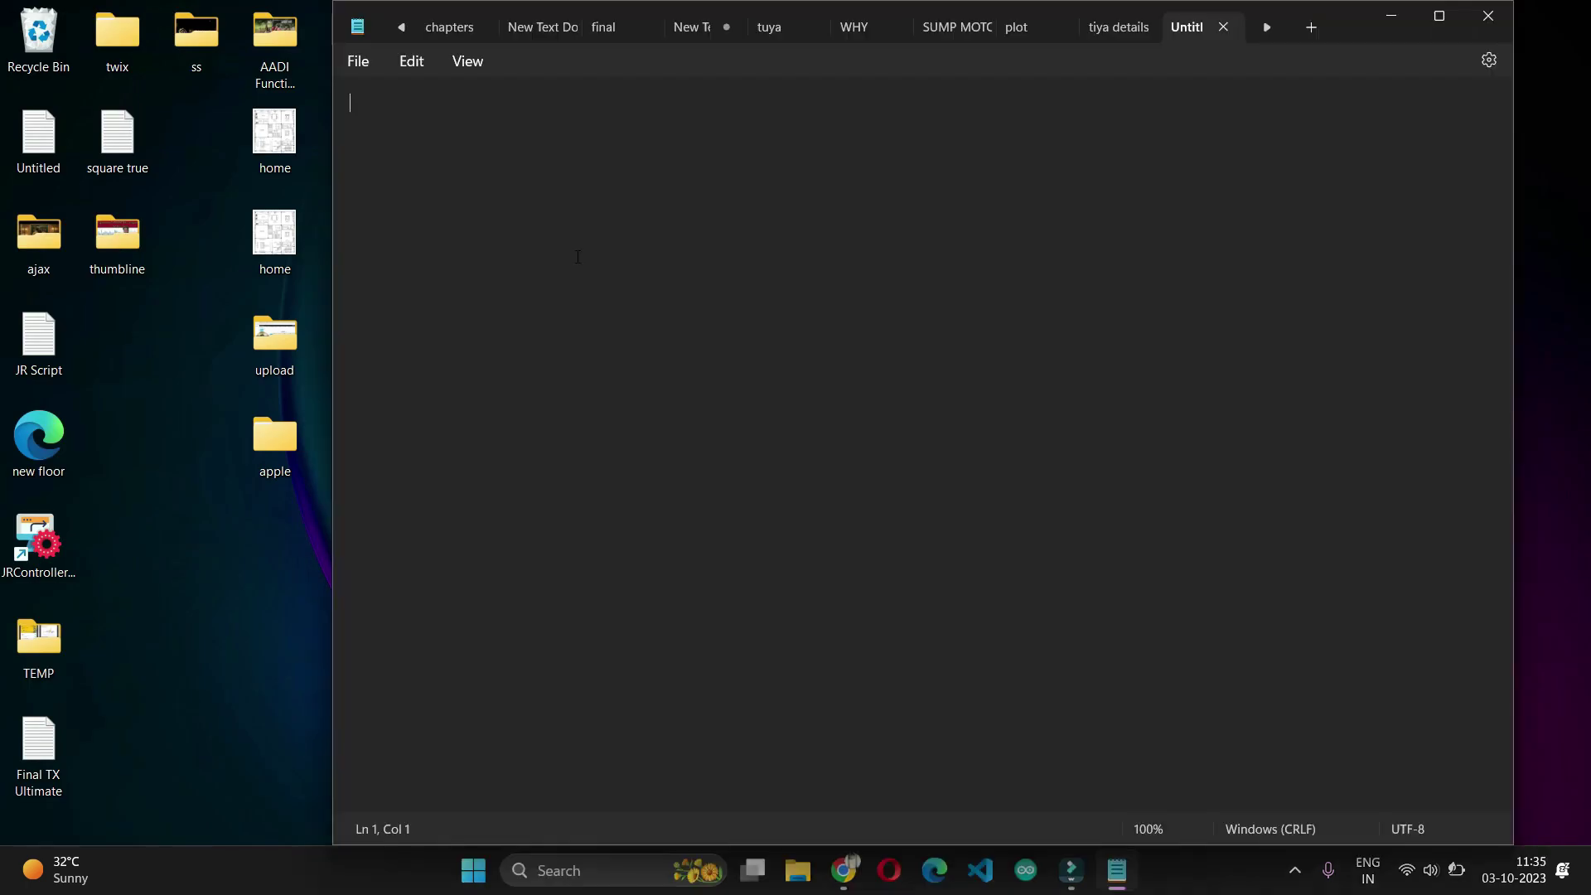
pyautogui.hotkey('ctrl', 'v')
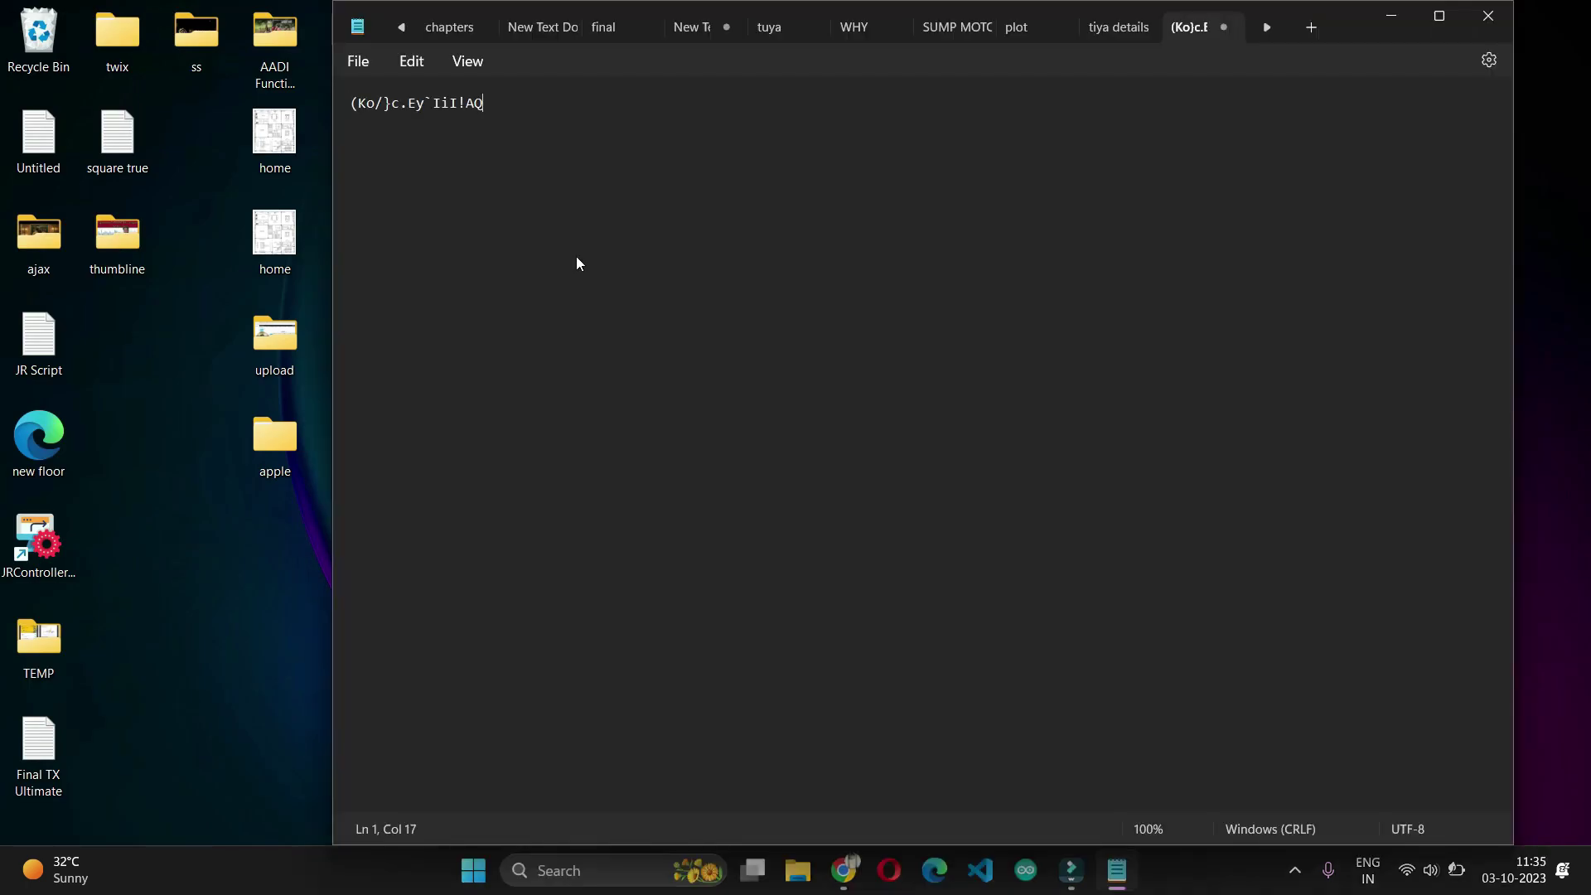
pyautogui.click(352, 103)
pyautogui.press('Return')
pyautogui.press('Return')
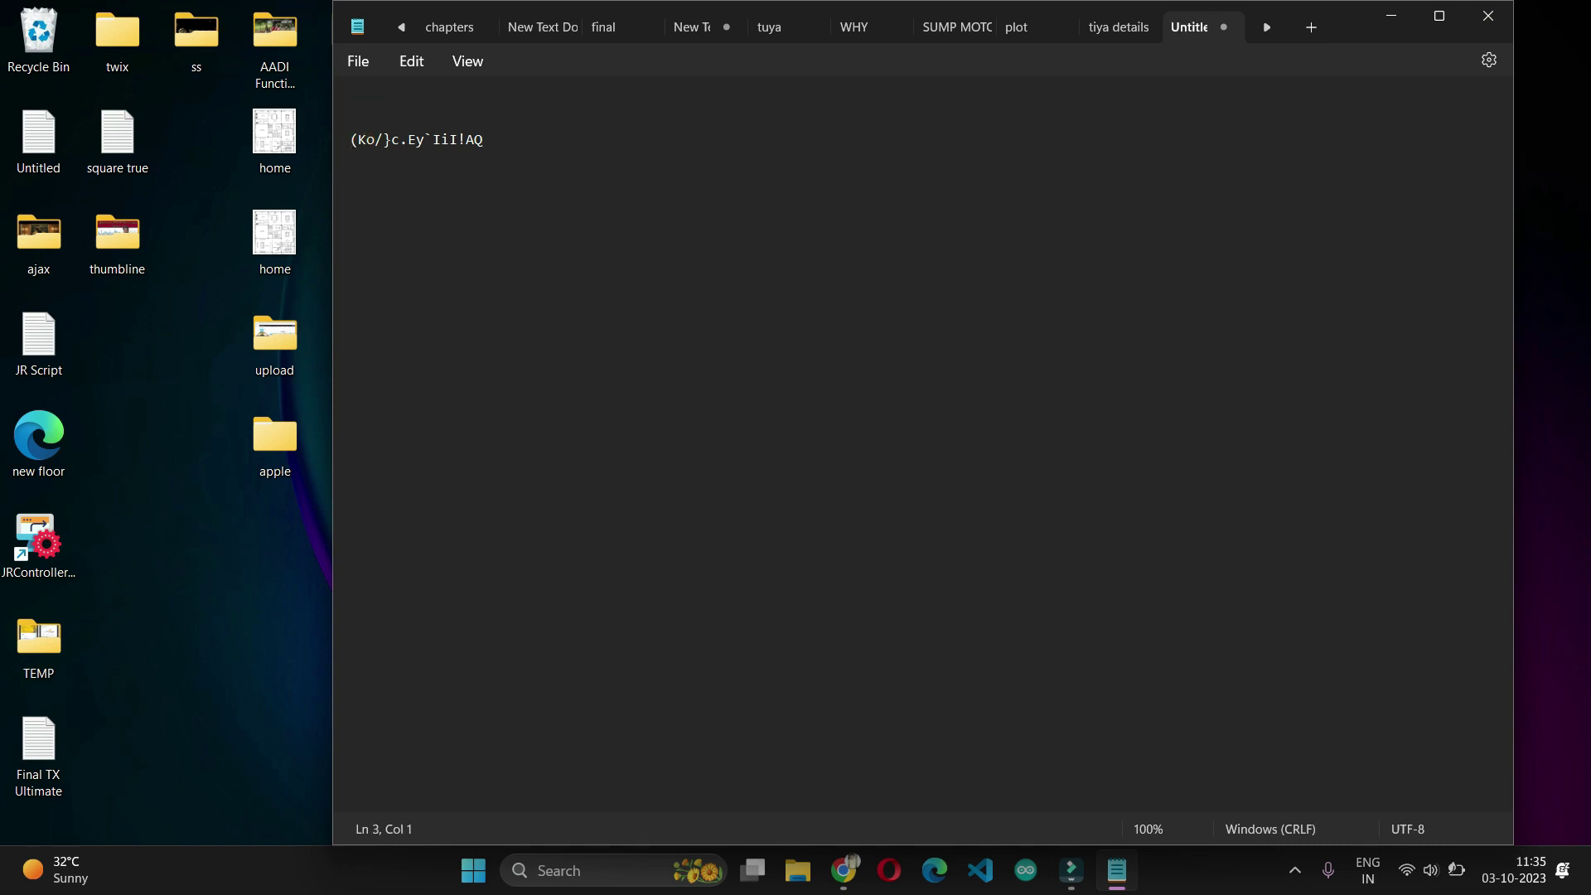
pyautogui.write('jrtouch')
pyautogui.press('BackSpace')
pyautogui.write('4 sw')
pyautogui.write('itch     -')
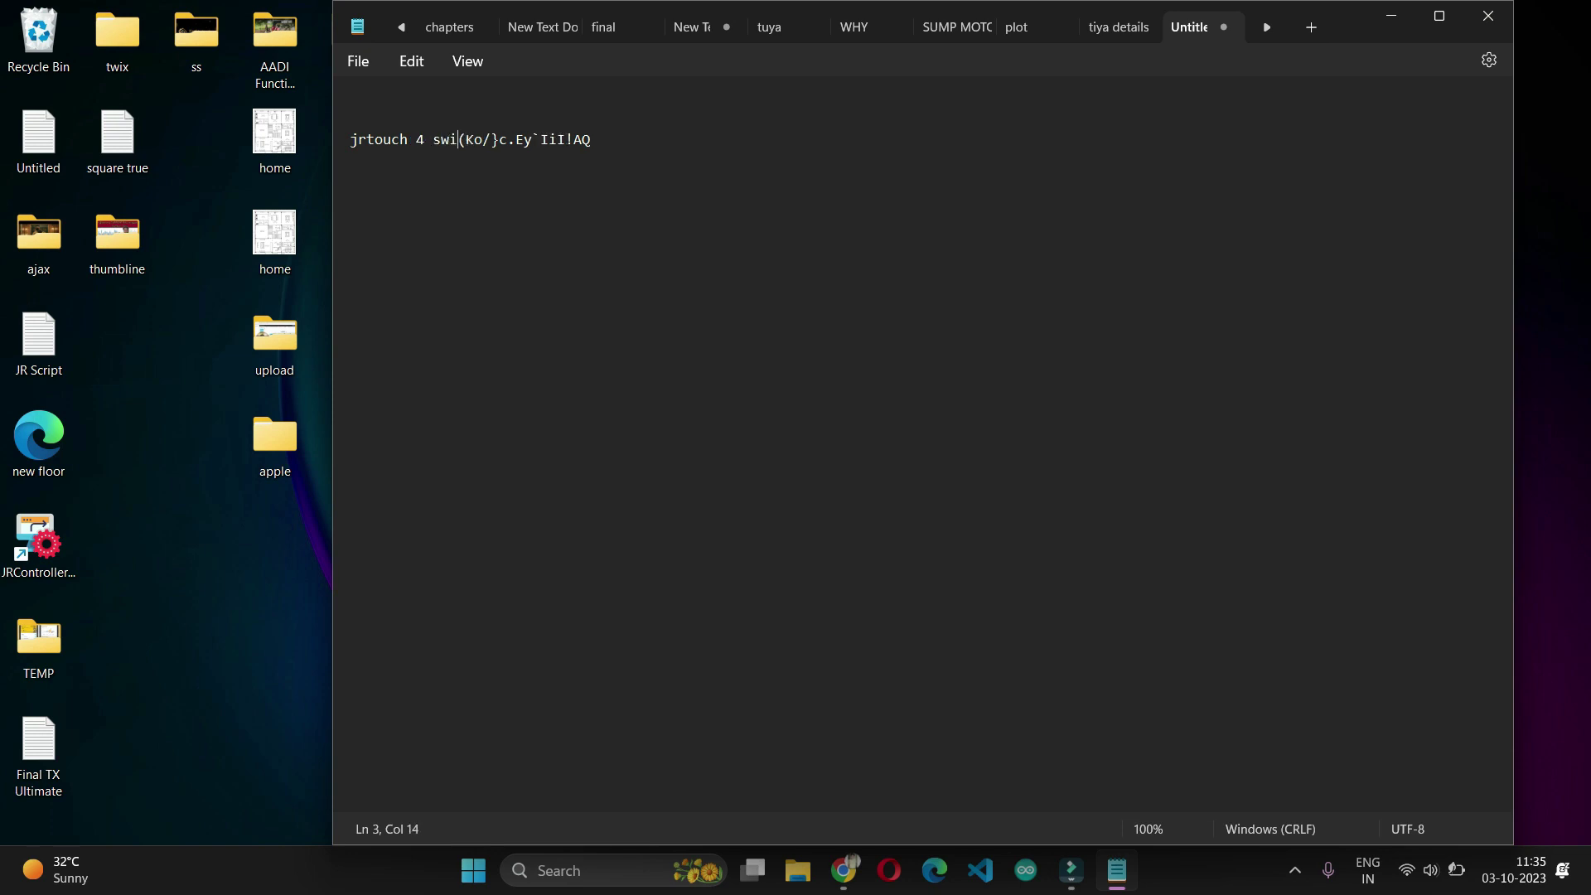
# - Save the note as 'jt touch details' in the Desktop JR folder and minimise Notepad
pyautogui.click(356, 62)
pyautogui.click(381, 199)
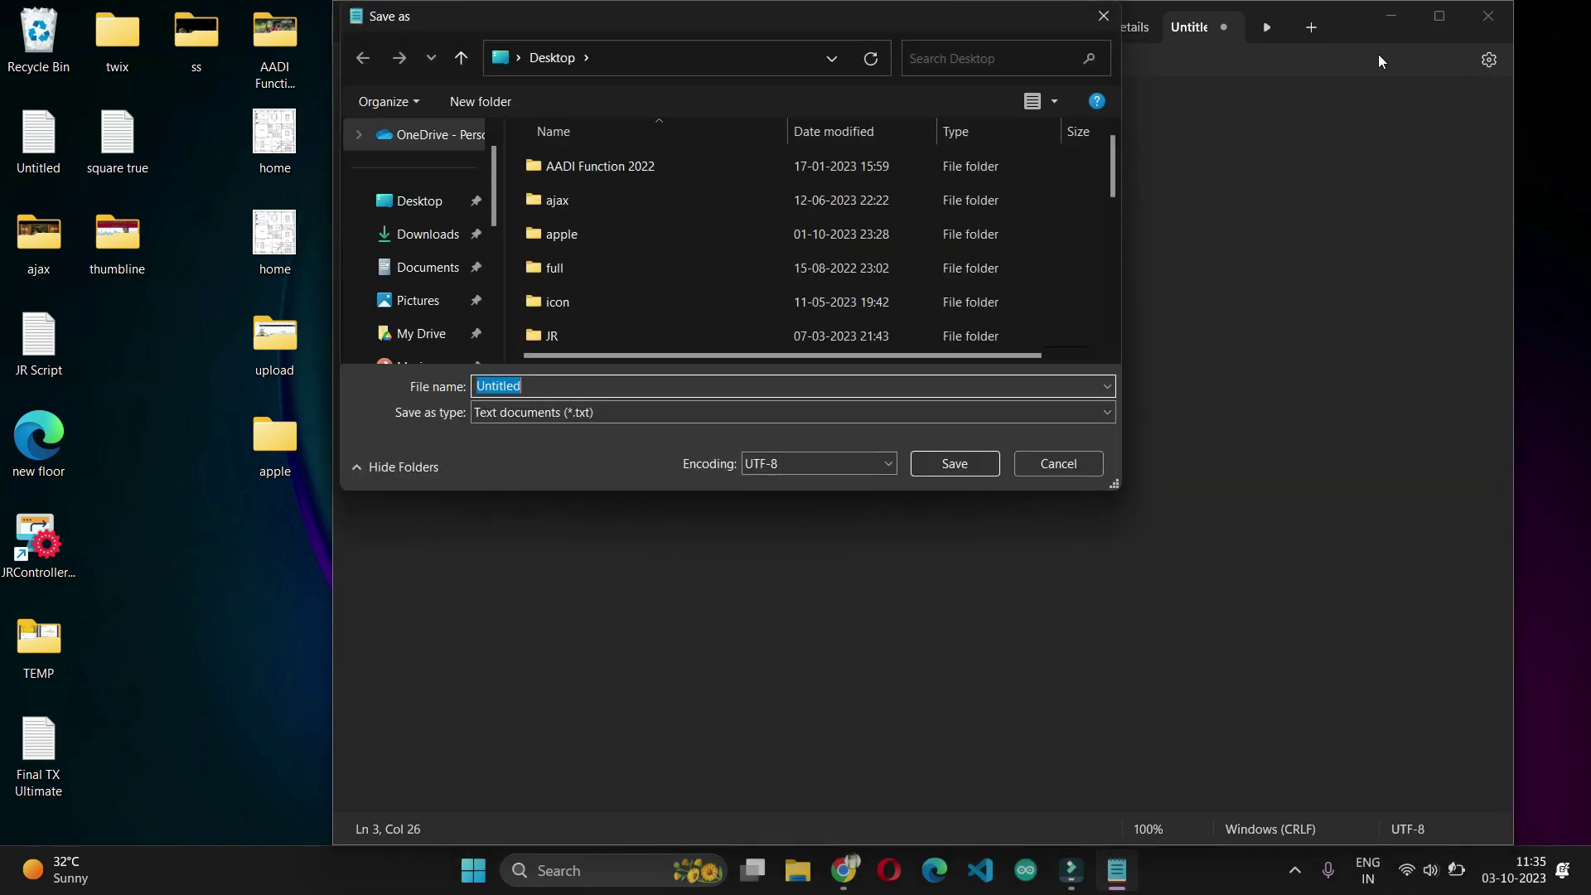
pyautogui.write('jr')
pyautogui.click(819, 408)
pyautogui.click(948, 460)
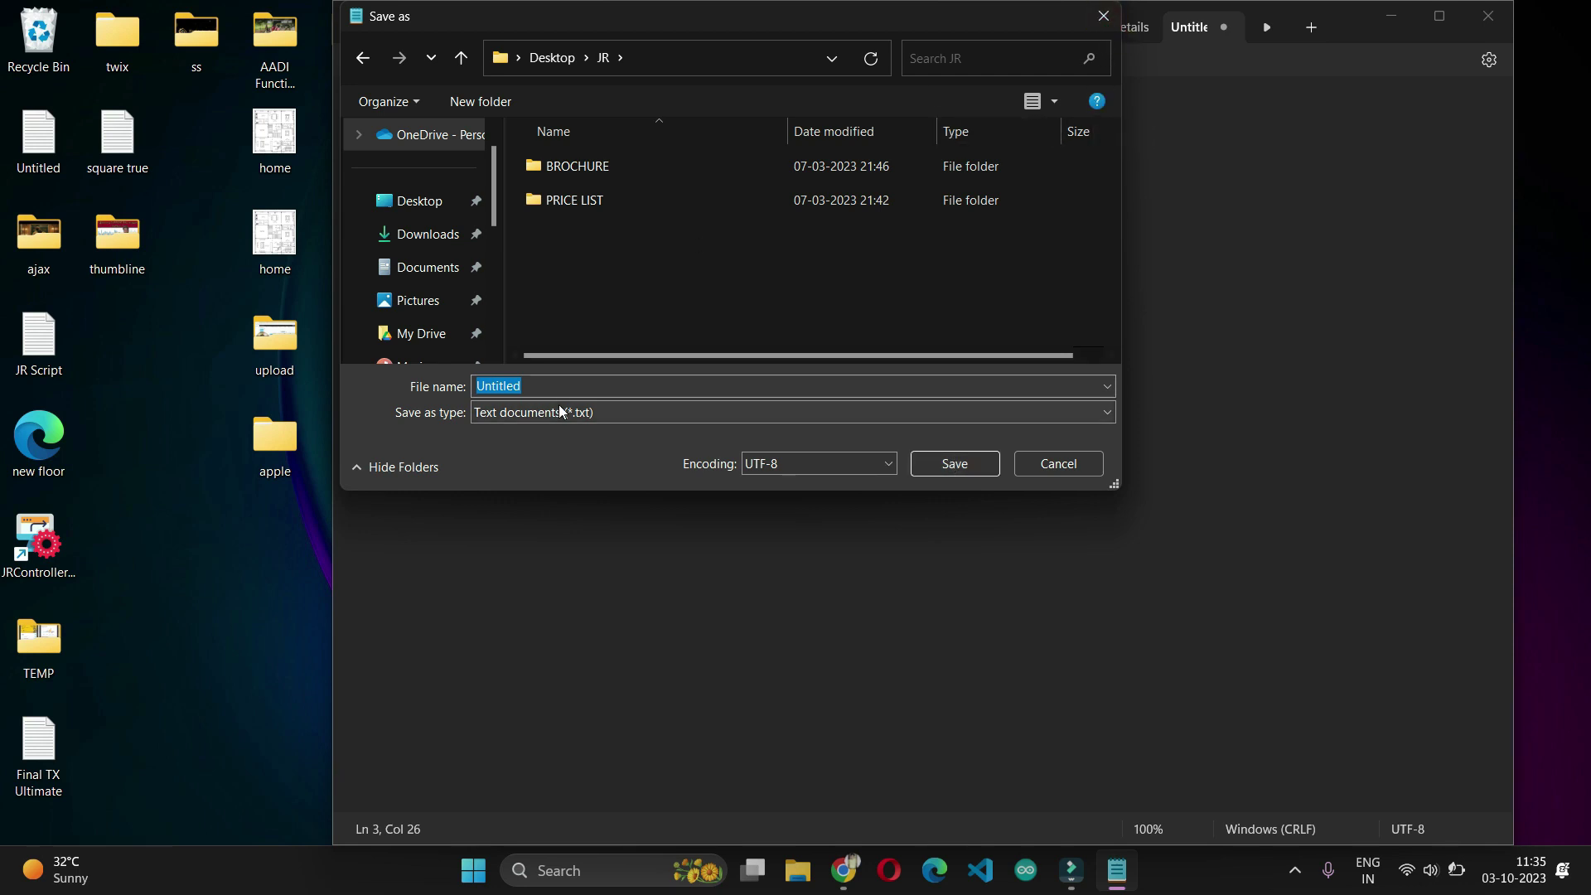
pyautogui.press('BackSpace')
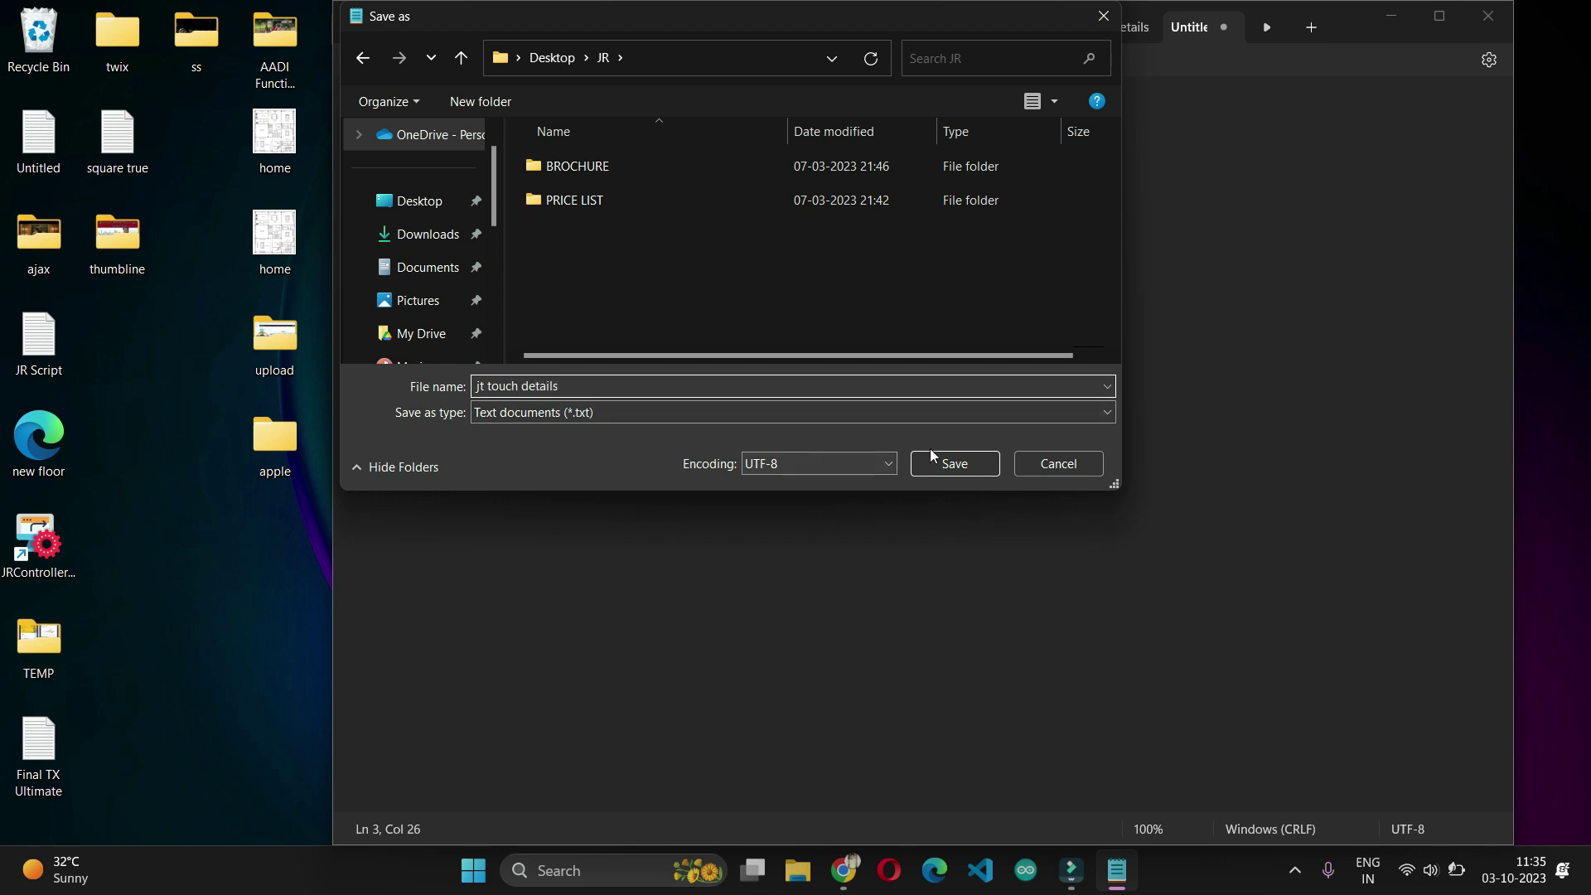
pyautogui.click(952, 464)
pyautogui.click(1391, 18)
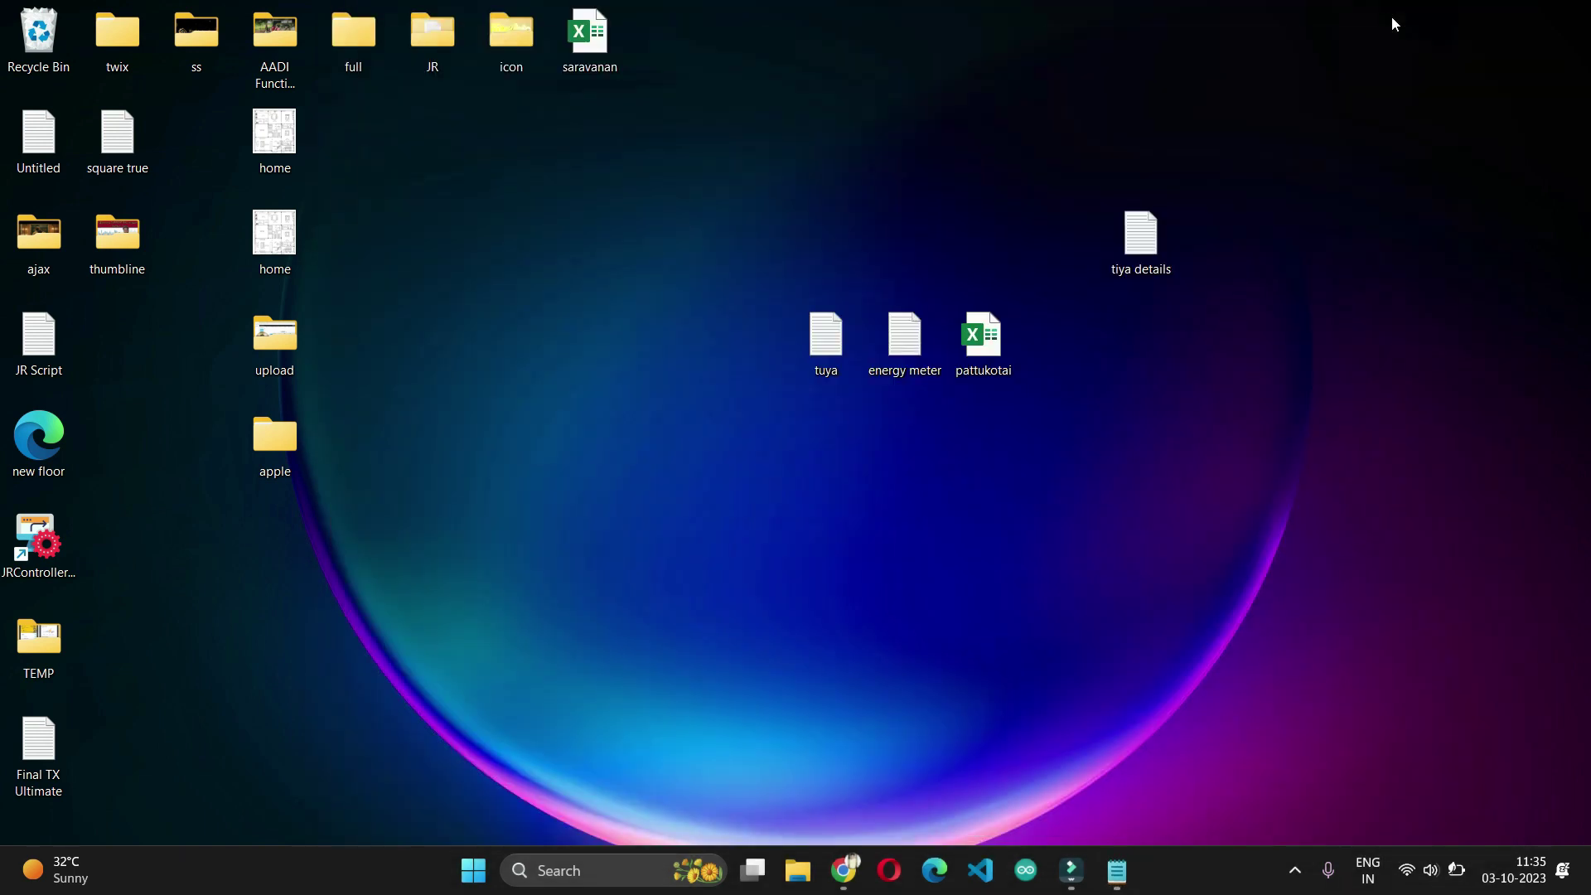
# - Open the Query Device Details API and copy the panel's device ID from the devices list
pyautogui.click(845, 881)
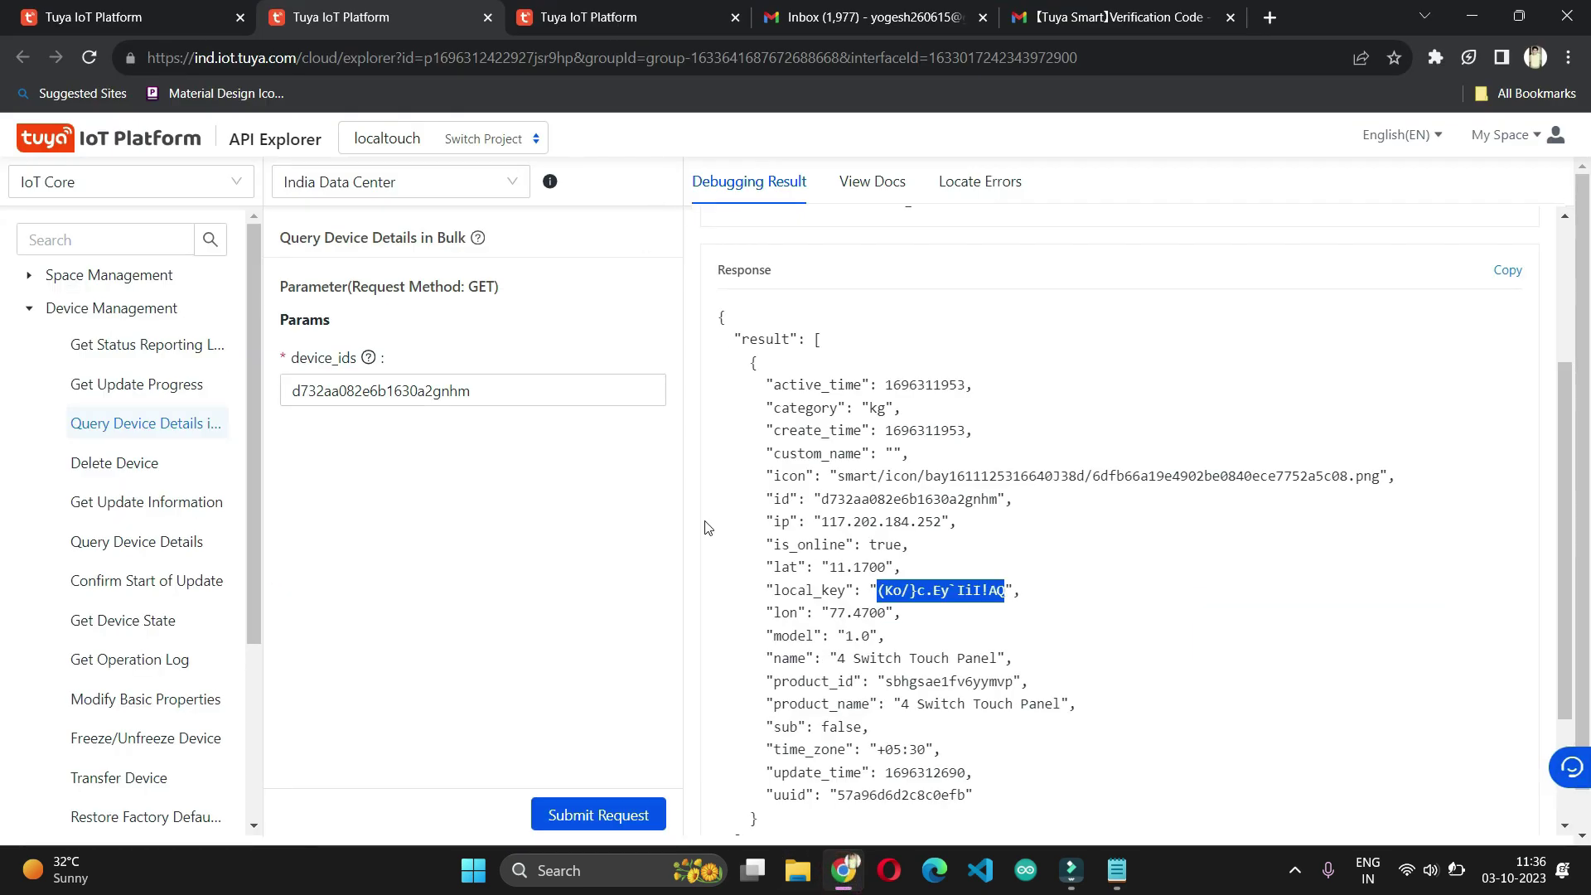
pyautogui.click(116, 541)
pyautogui.click(369, 384)
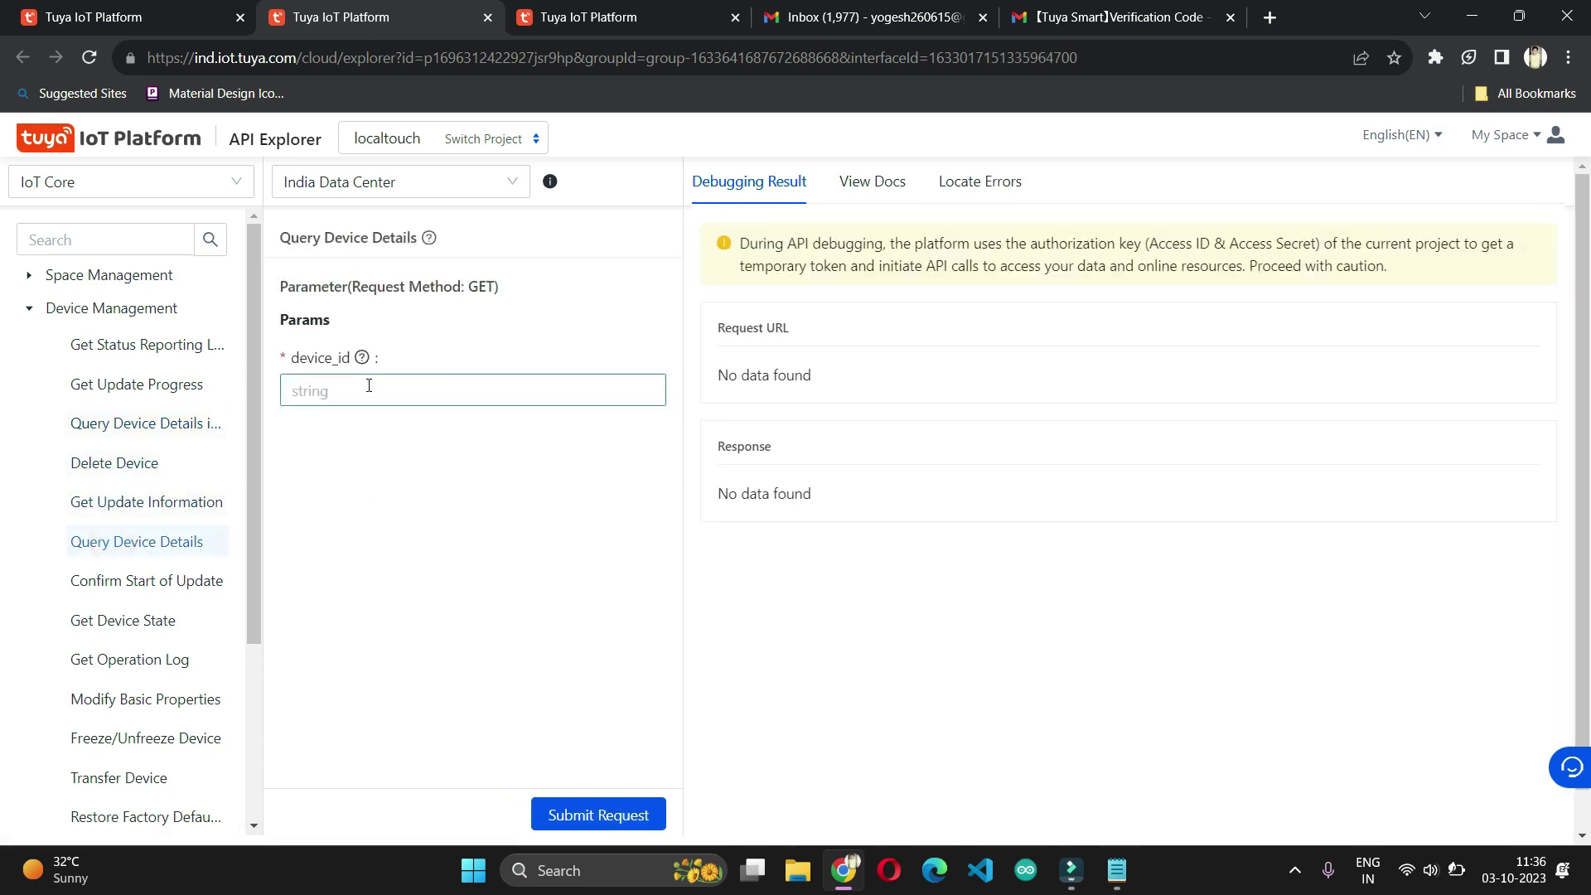
pyautogui.click(368, 390)
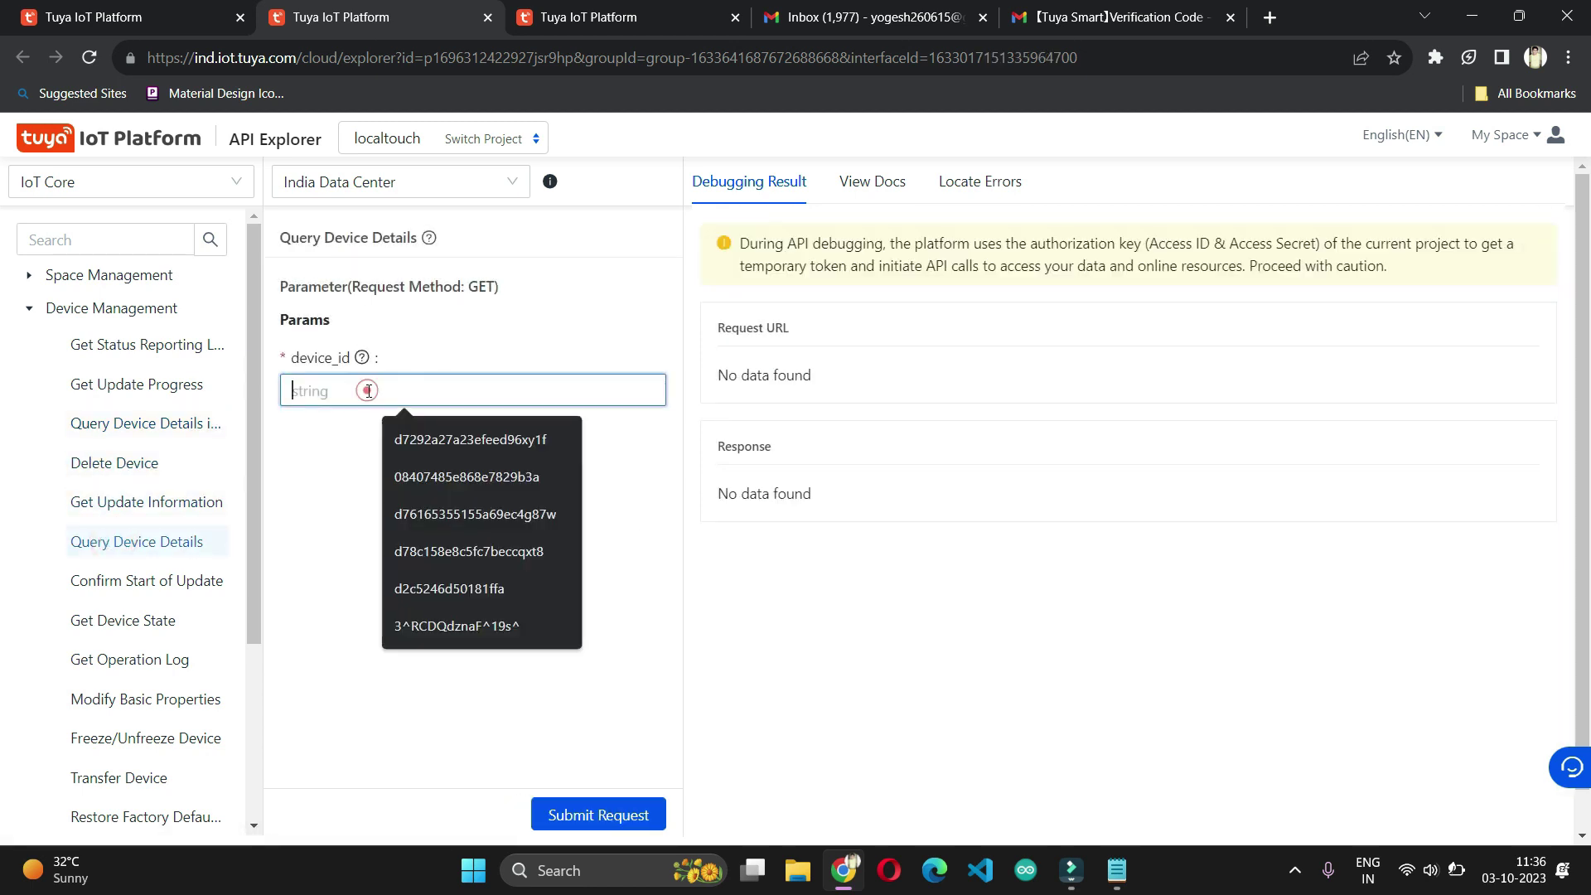
pyautogui.click(48, 317)
pyautogui.click(171, 8)
pyautogui.moveTo(282, 702); pyautogui.dragTo(460, 713)
pyautogui.click(365, 16)
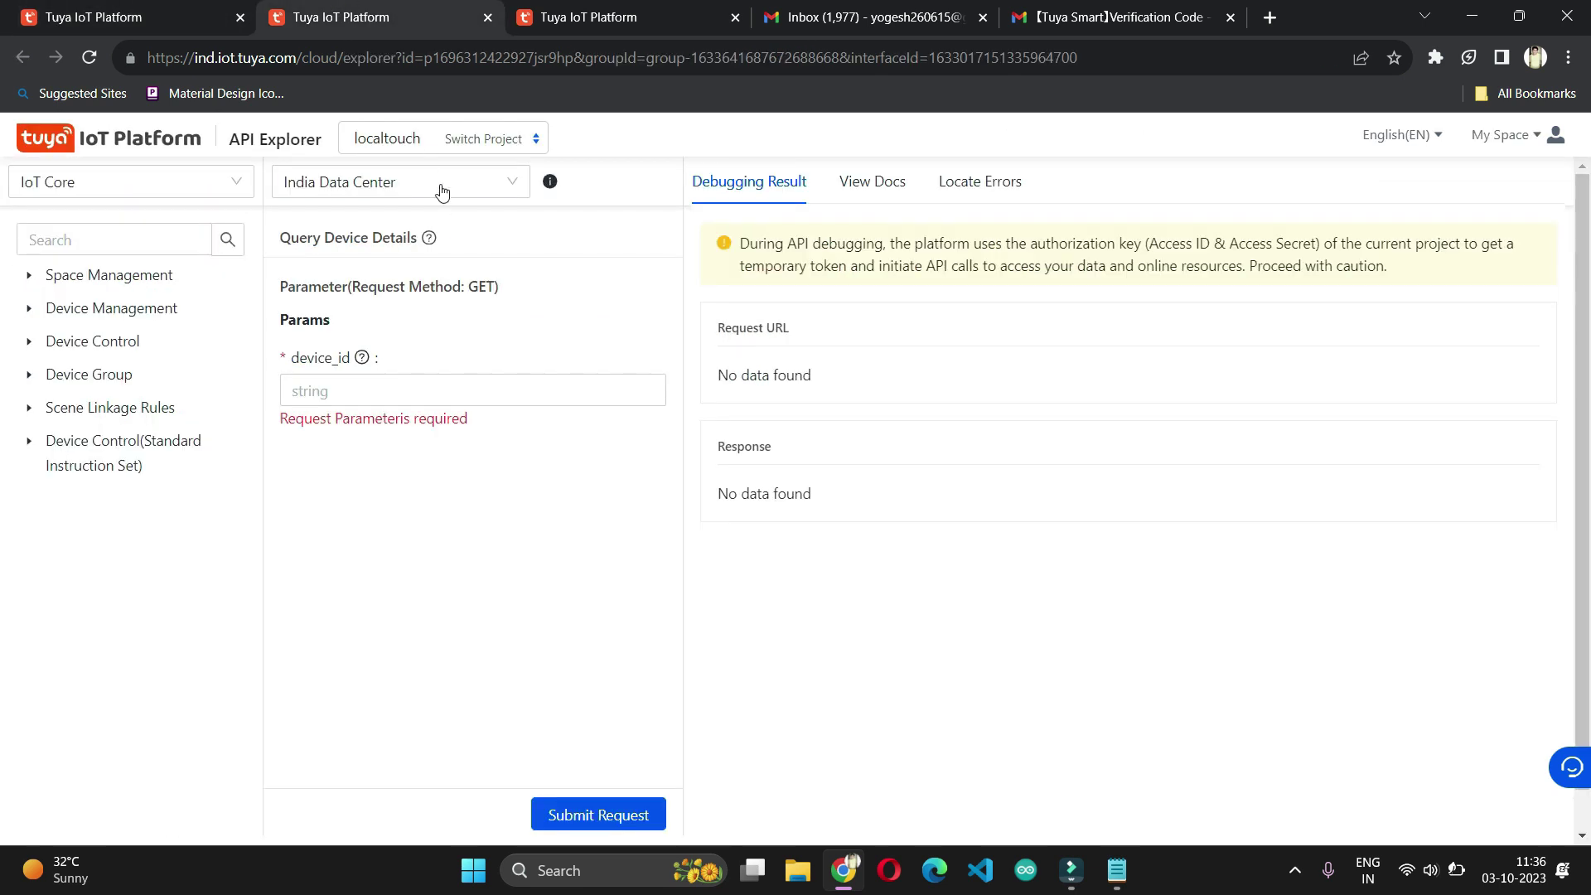
# - Close the spare overview and Gmail tabs, then run Query Device Details with the pasted device ID
pyautogui.click(630, 17)
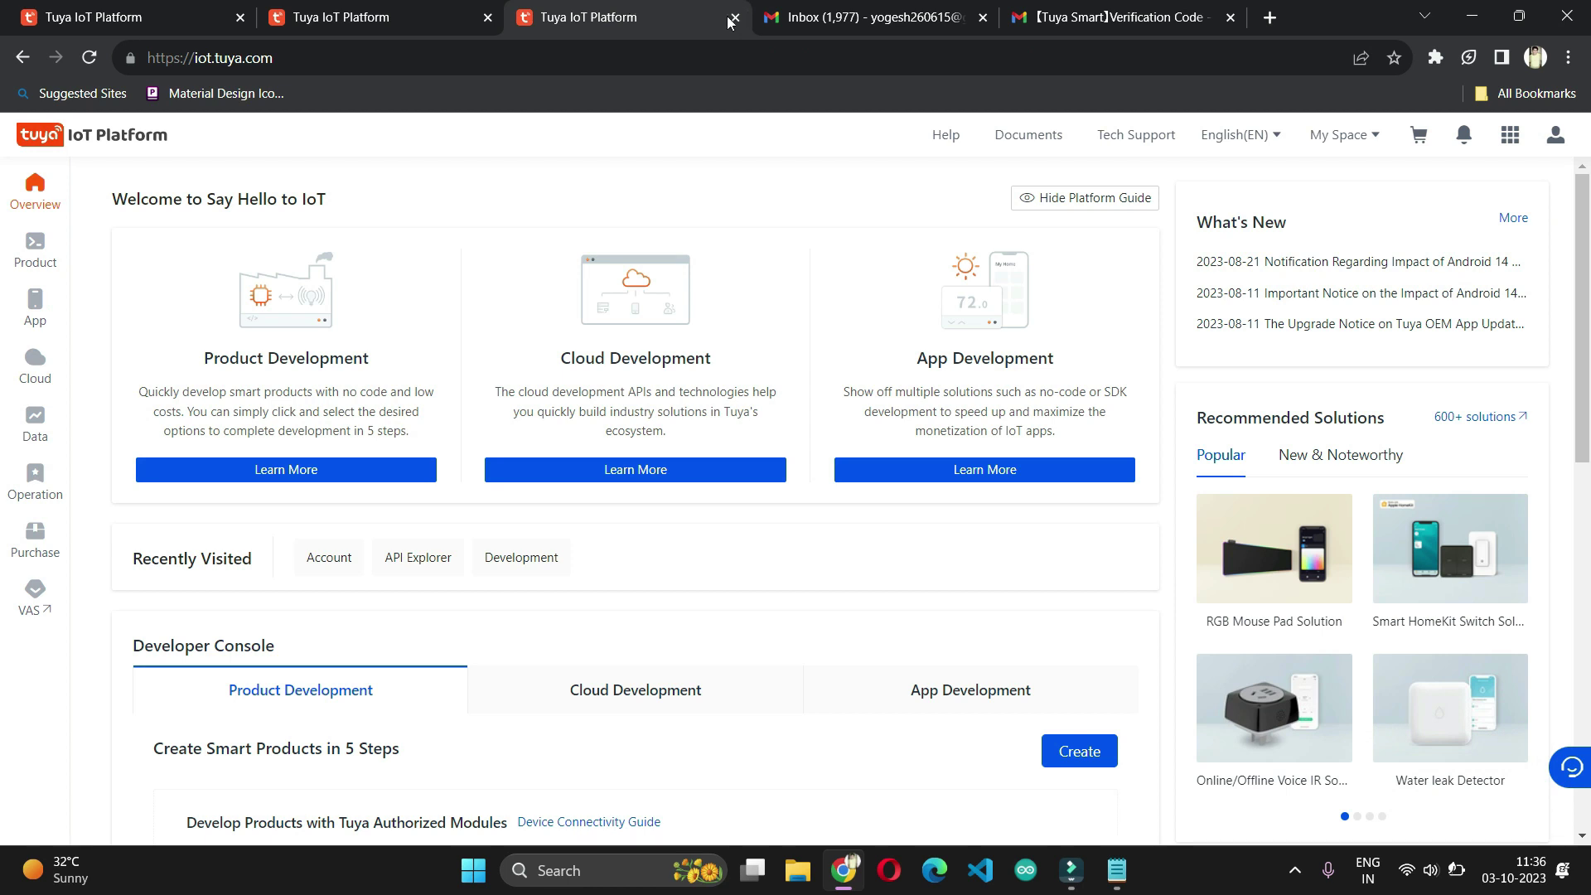
pyautogui.click(734, 17)
pyautogui.click(735, 17)
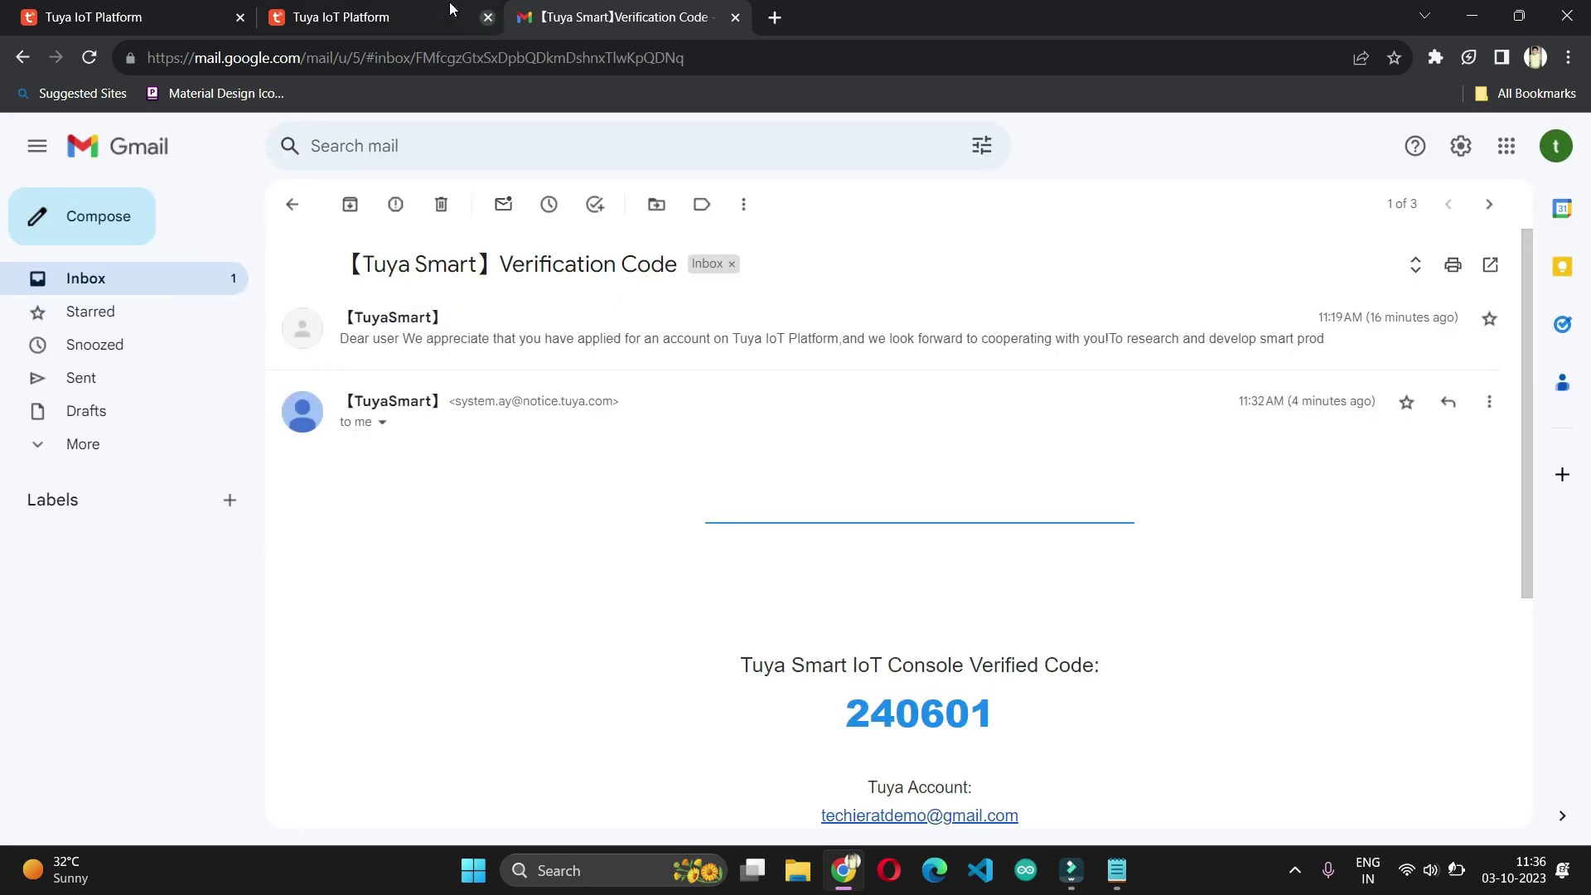
pyautogui.click(449, 8)
pyautogui.click(389, 390)
pyautogui.hotkey('ctrl', 'v')
pyautogui.click(561, 818)
# - Review the response and open Device Management > Get Device State
pyautogui.scroll(-5, 930, 663)
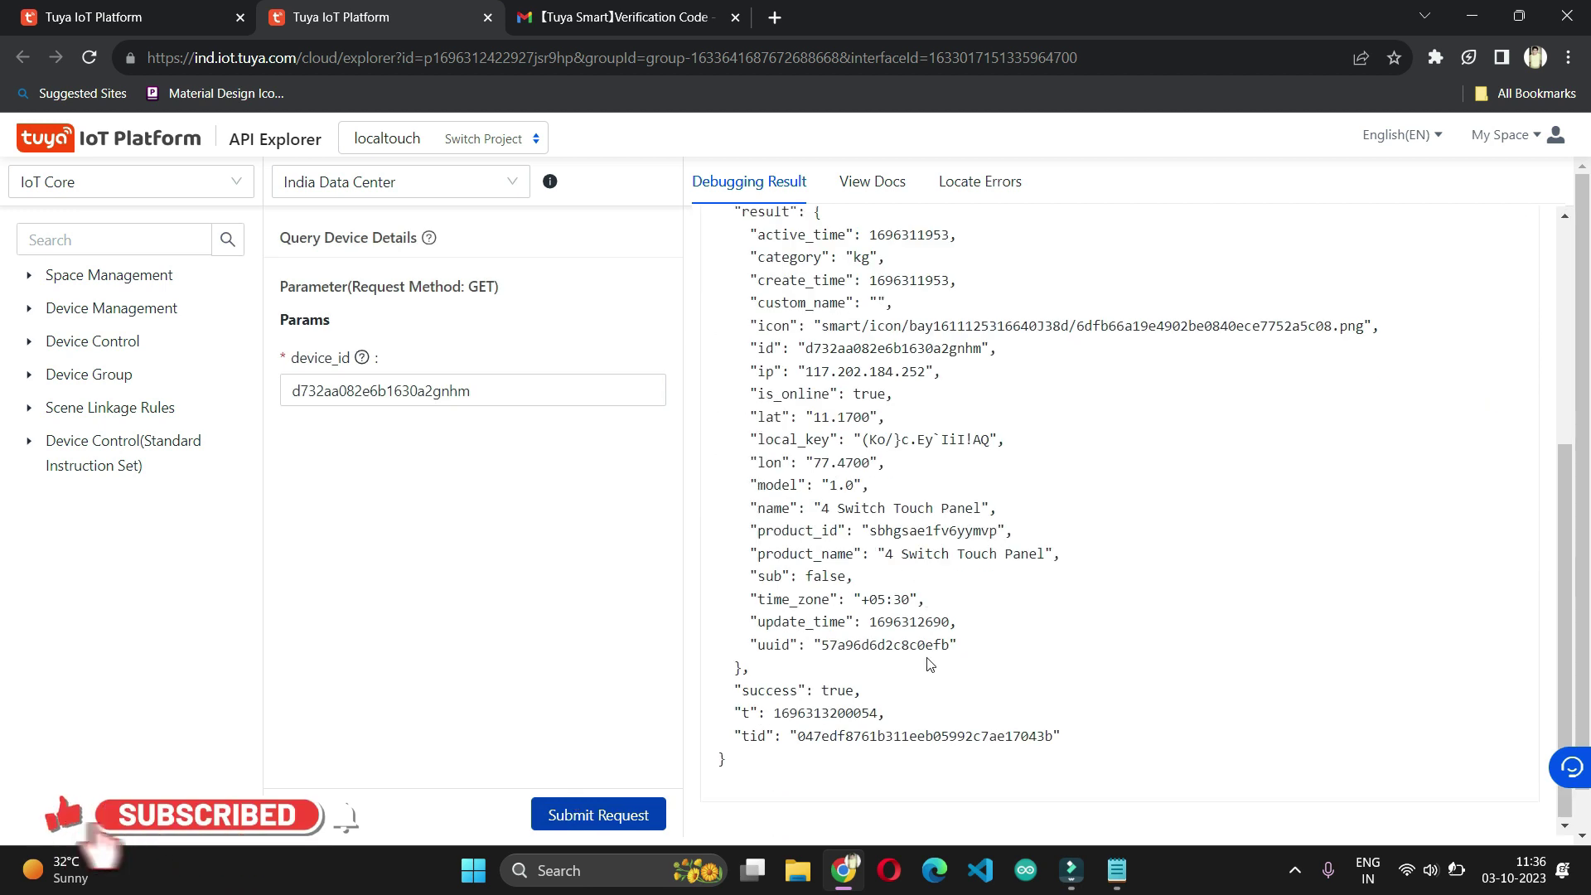
pyautogui.scroll(1, 930, 664)
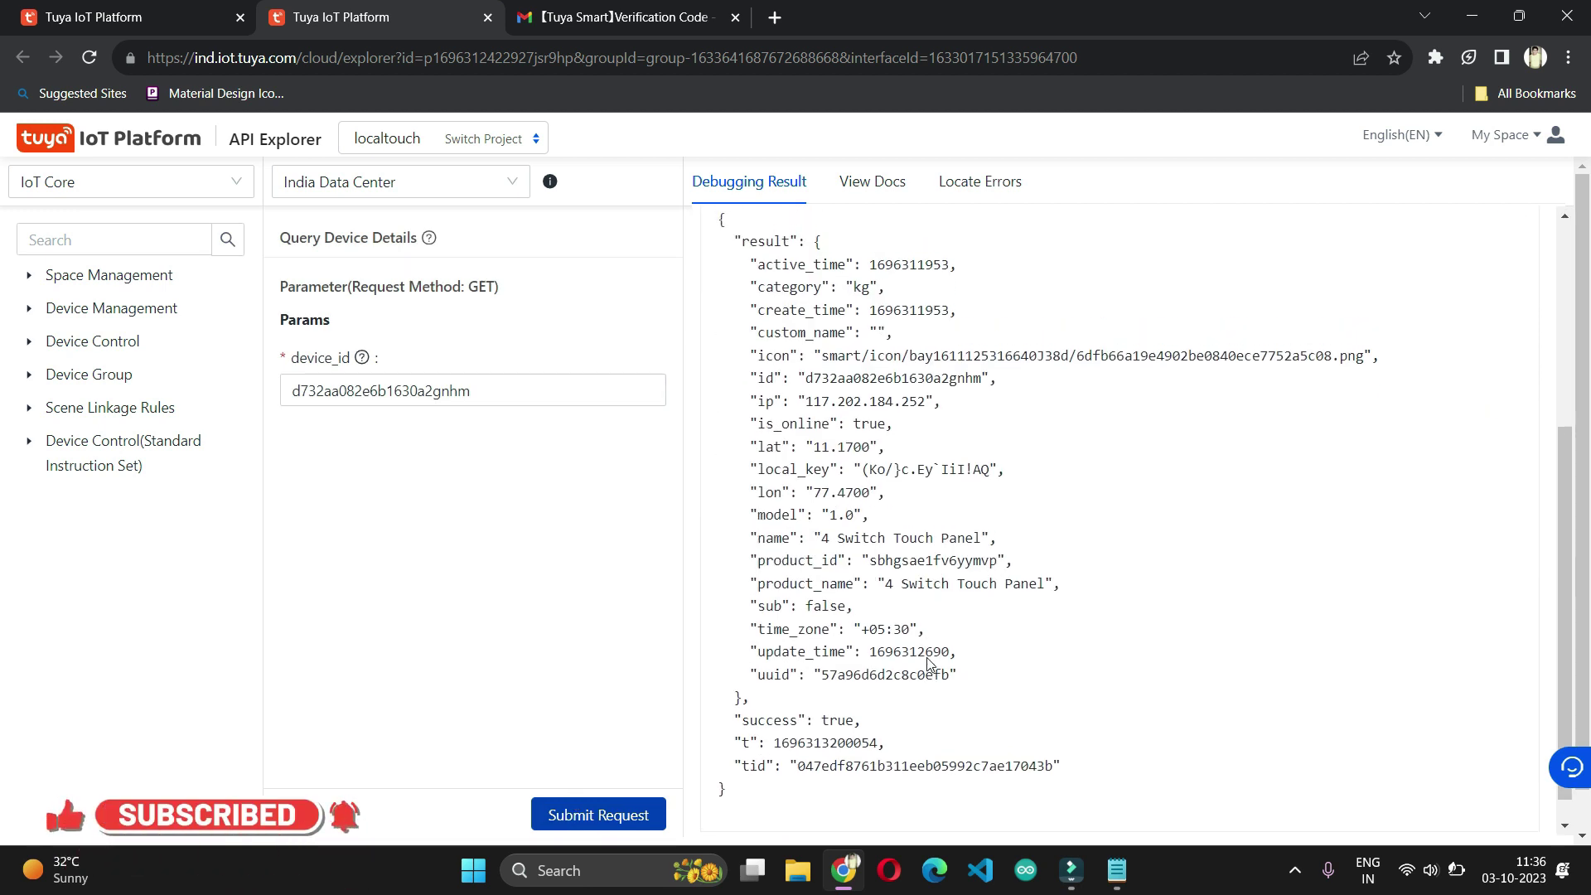
pyautogui.scroll(1, 930, 664)
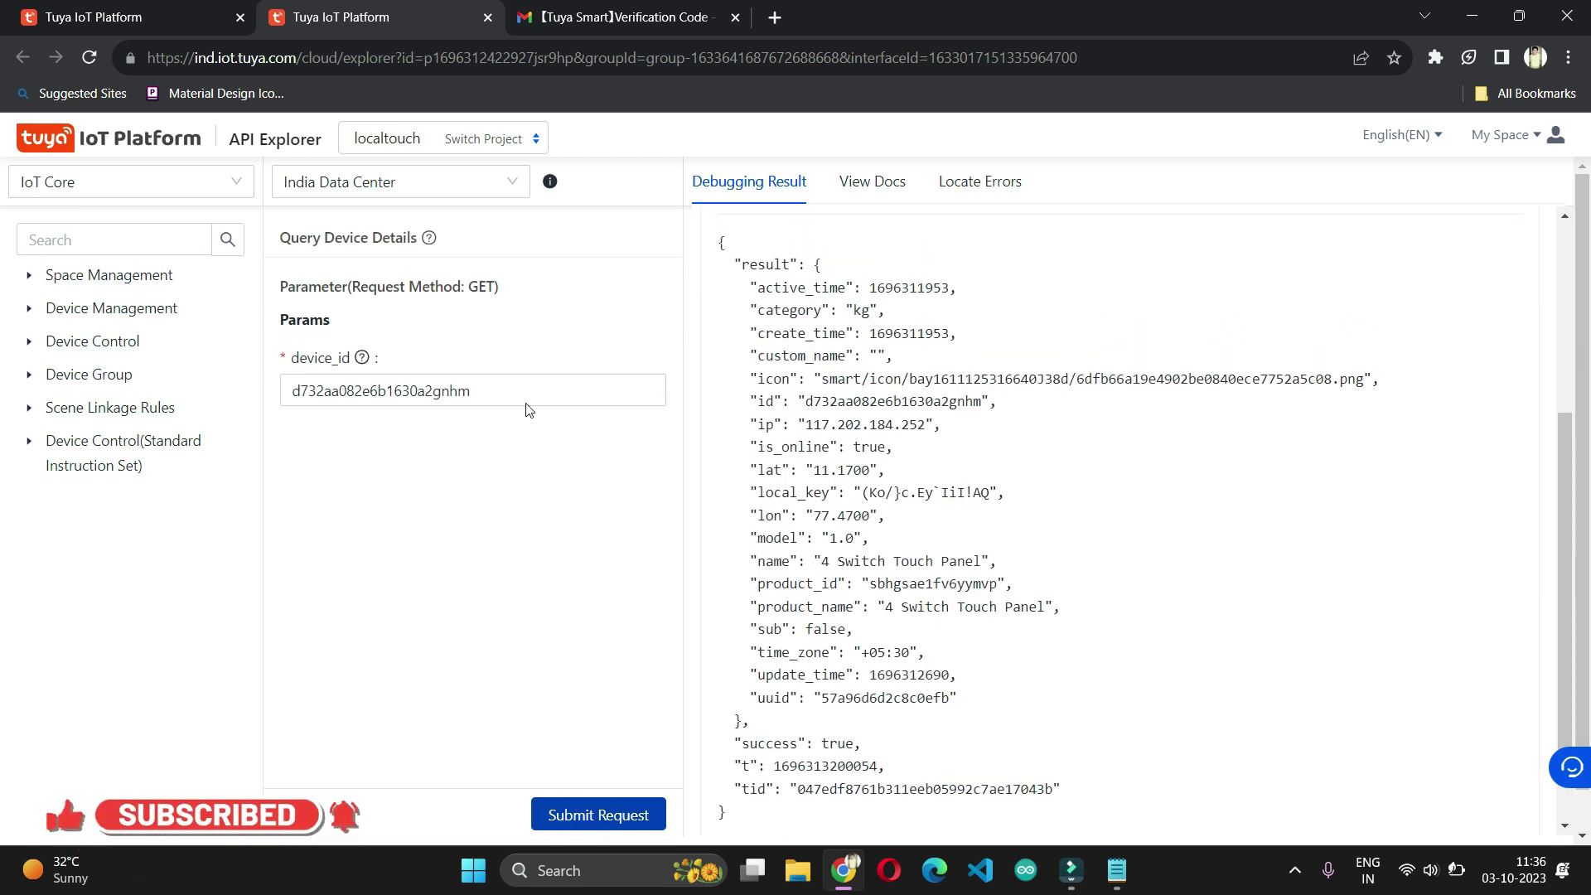
pyautogui.click(34, 311)
pyautogui.scroll(-1, 129, 506)
pyautogui.click(128, 537)
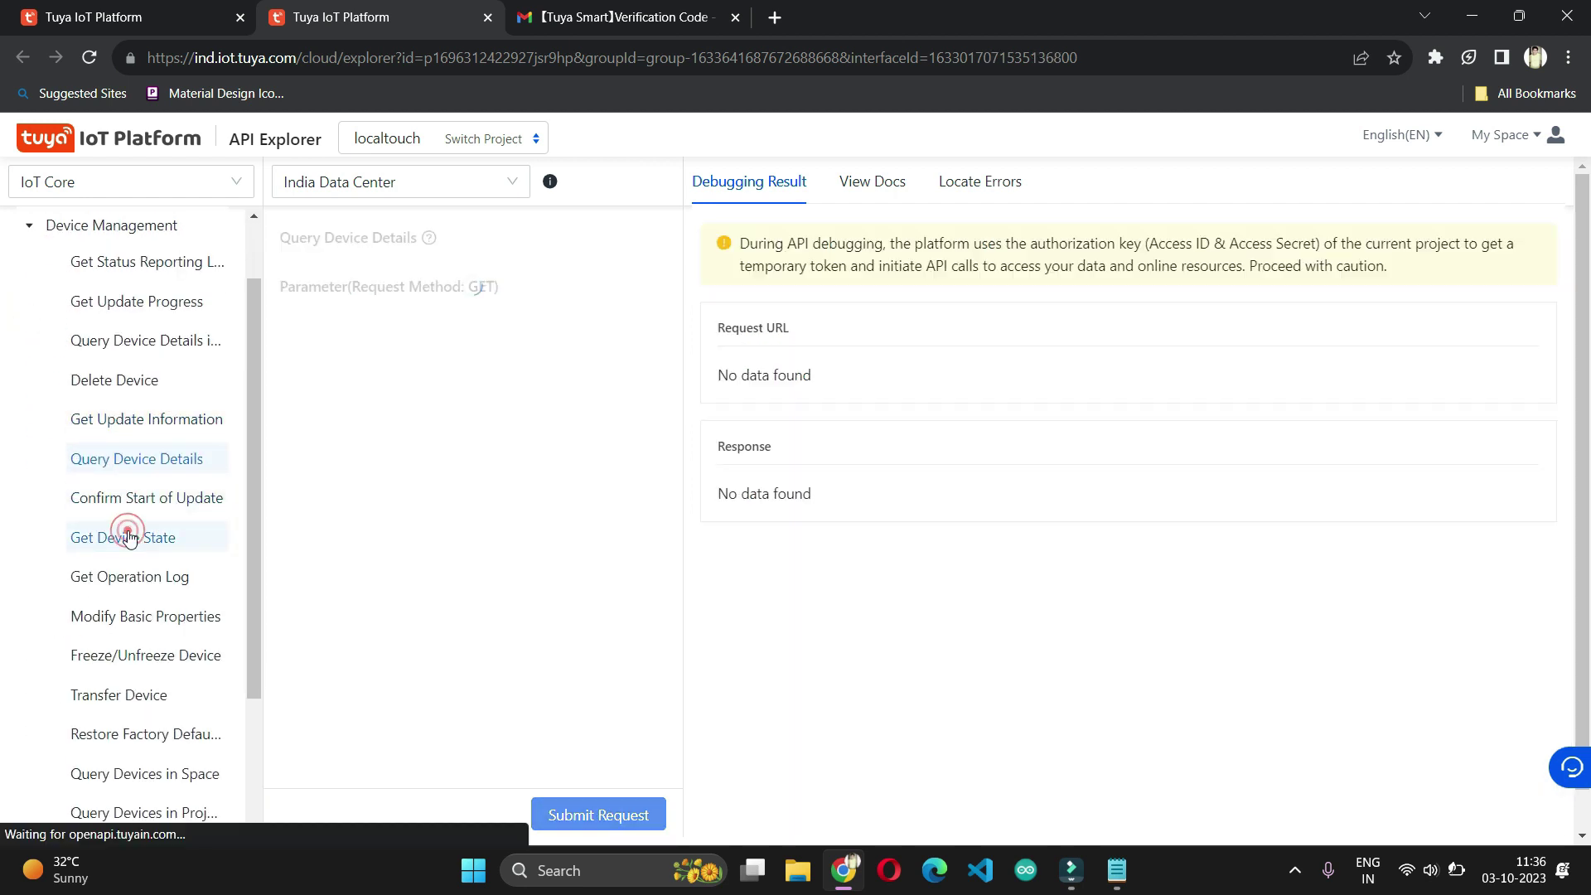
# - Run Get Device State for the panel's pasted device ID and review the result
pyautogui.click(336, 384)
pyautogui.hotkey('ctrl', 'v')
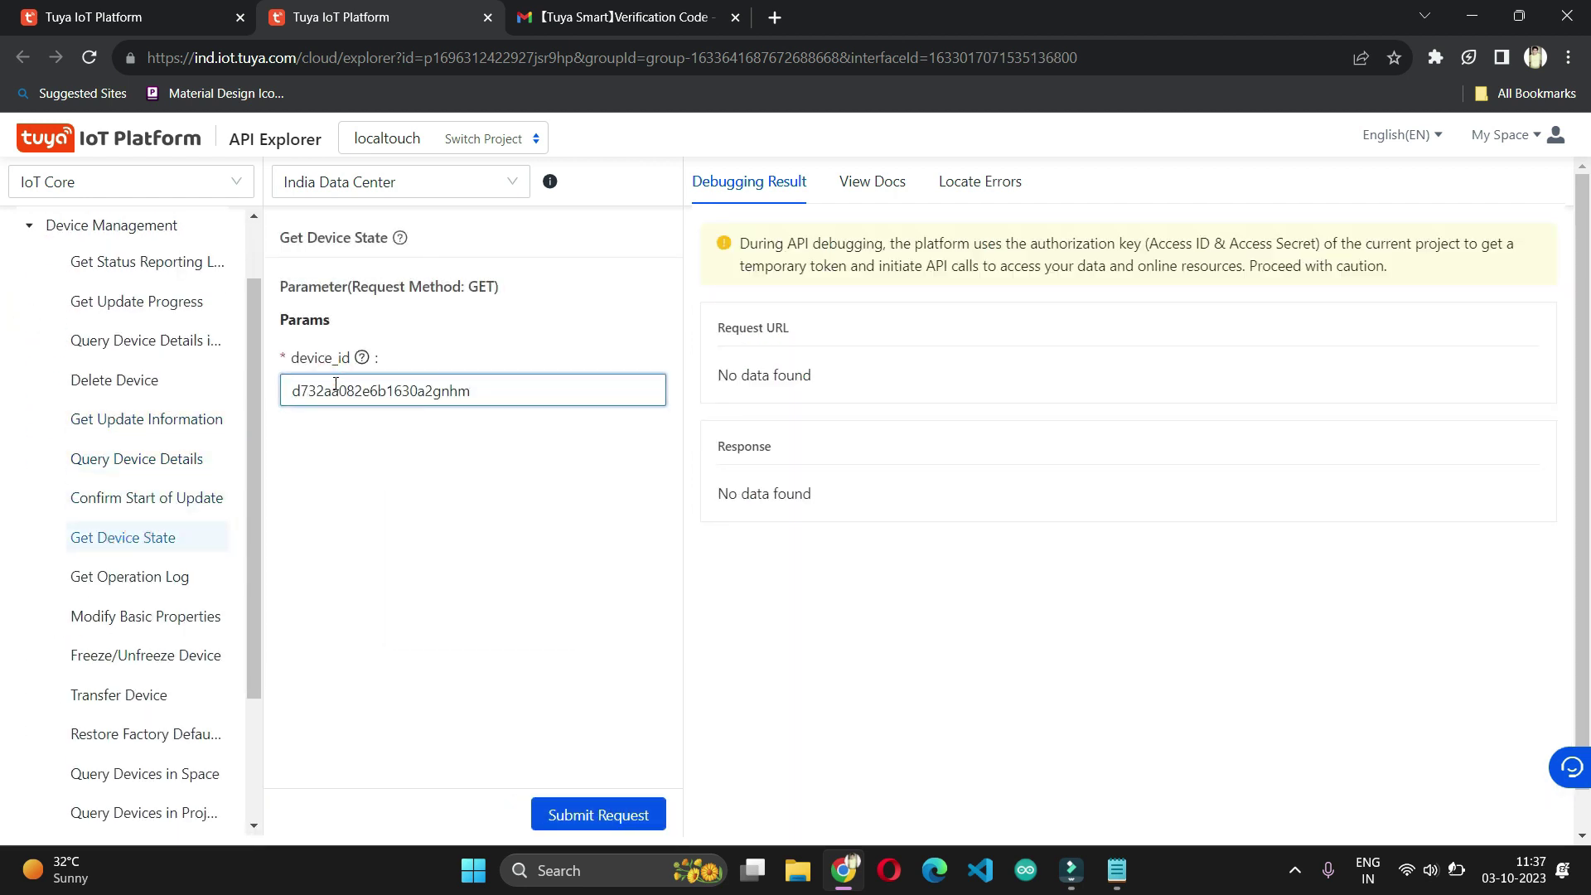
pyautogui.click(590, 815)
pyautogui.scroll(-1, 889, 753)
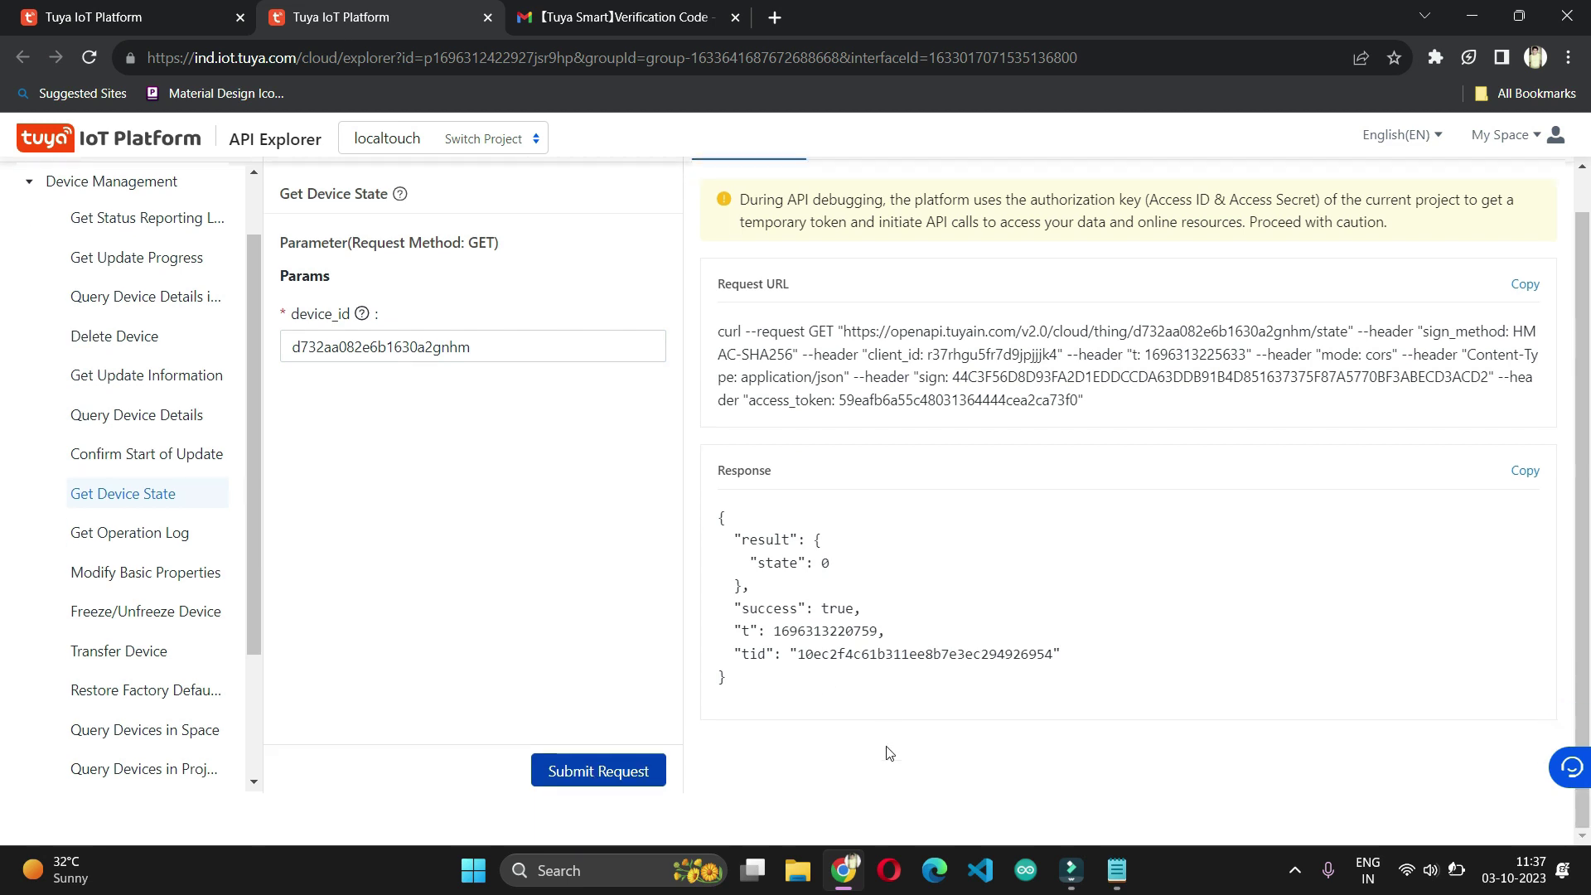
pyautogui.scroll(1, 889, 753)
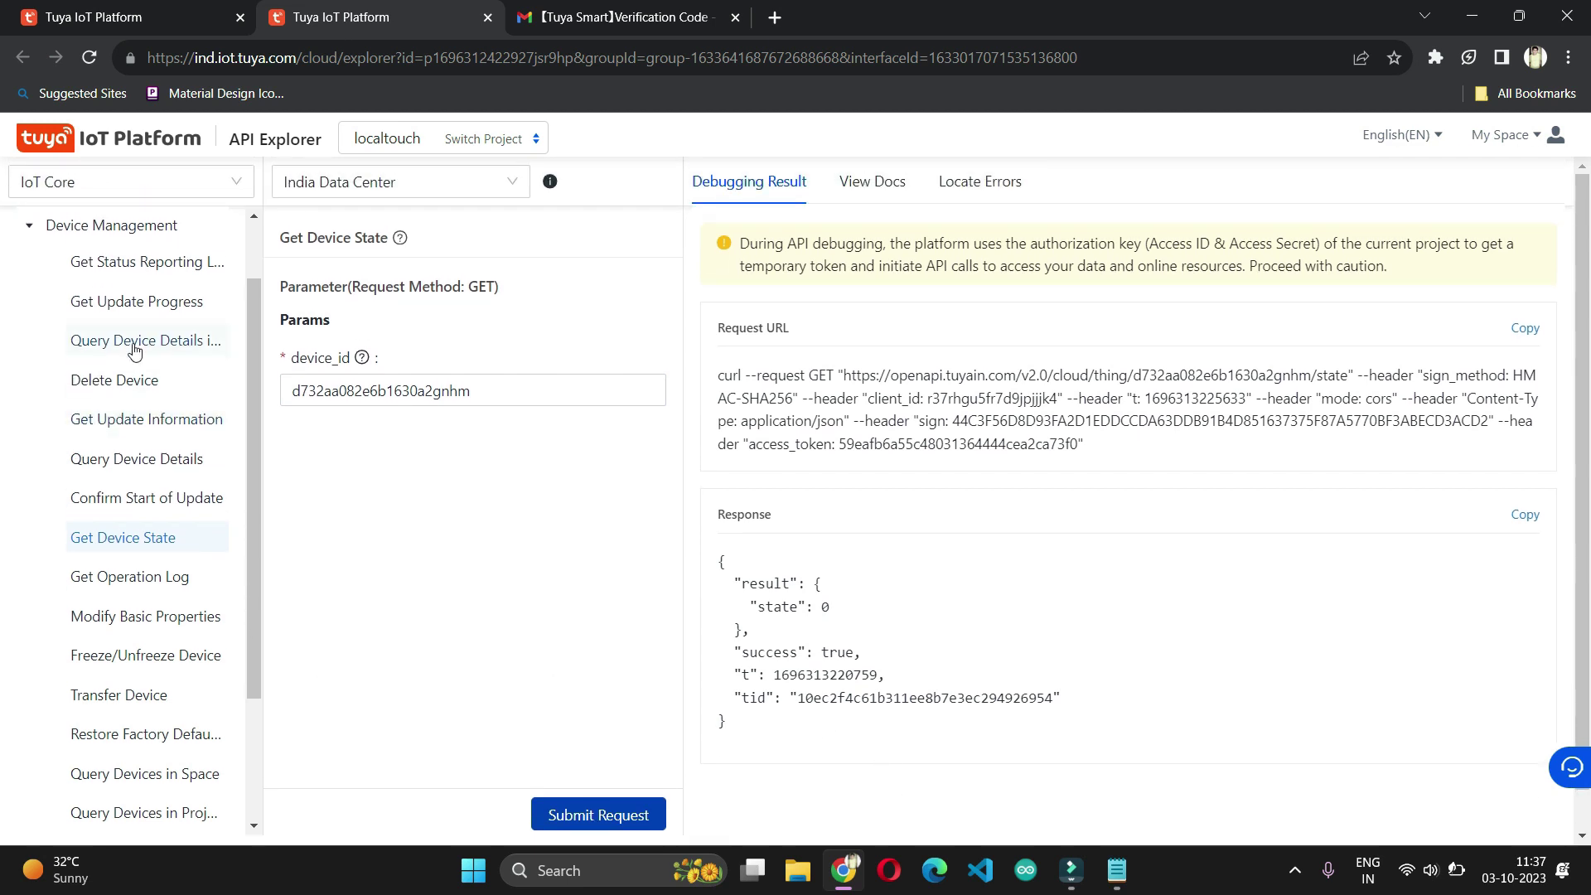
# - Run Query Device Details for the panel's device ID and scroll the response
pyautogui.click(133, 458)
pyautogui.click(407, 400)
pyautogui.click(447, 594)
pyautogui.click(569, 813)
pyautogui.scroll(-5, 836, 753)
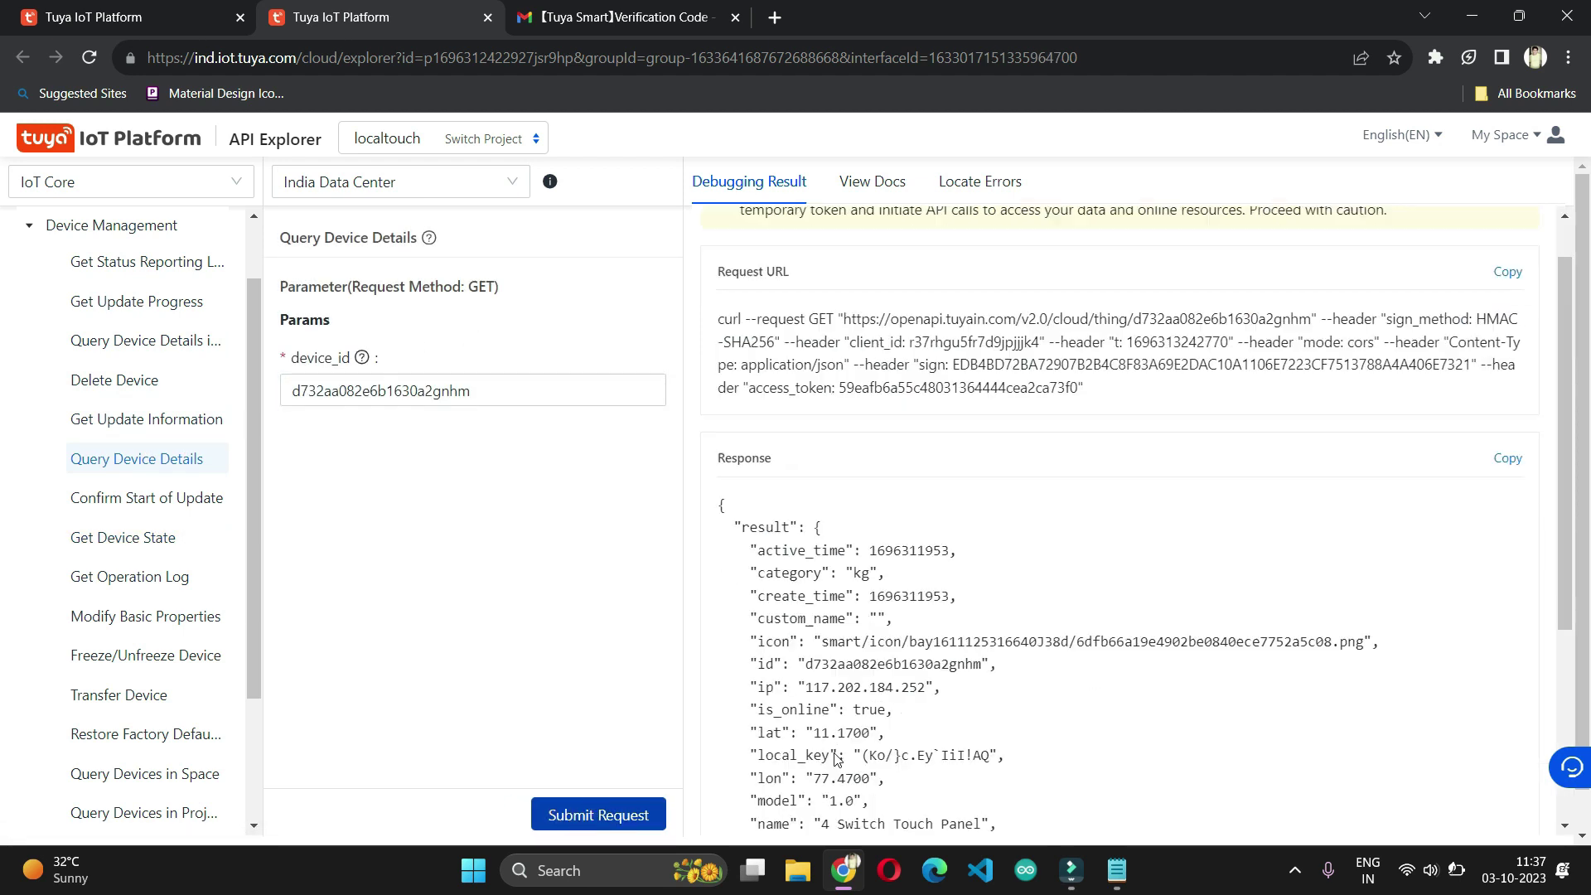
pyautogui.scroll(-3, 255, 576)
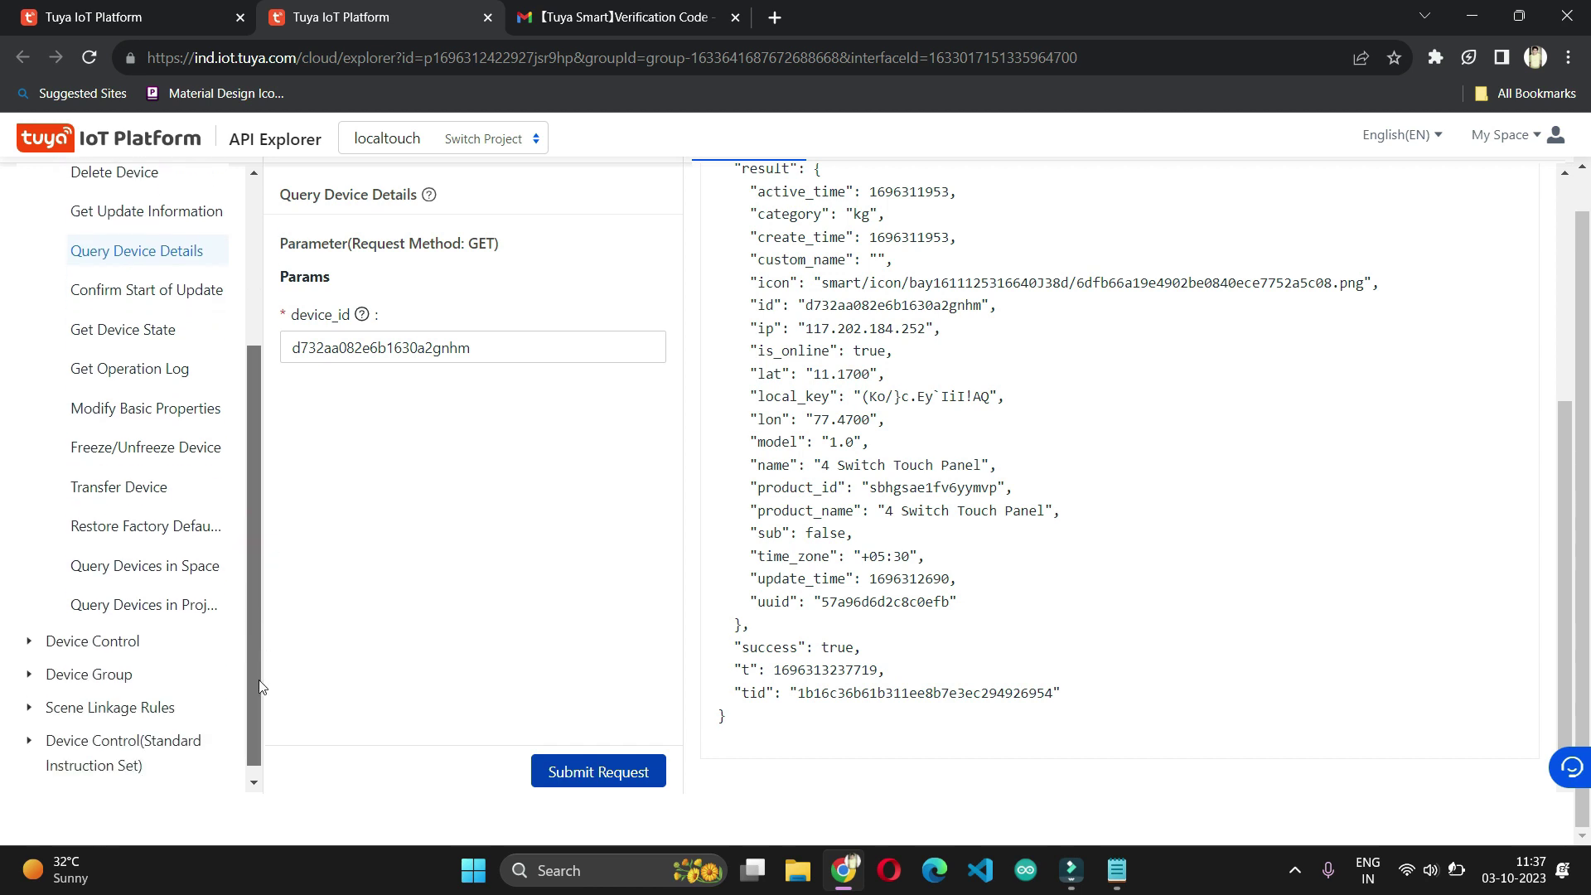
# - Run Device Control > Query Properties for the panel, reviewing switch_1 through child_lock
pyautogui.click(29, 632)
pyautogui.scroll(-3, 30, 642)
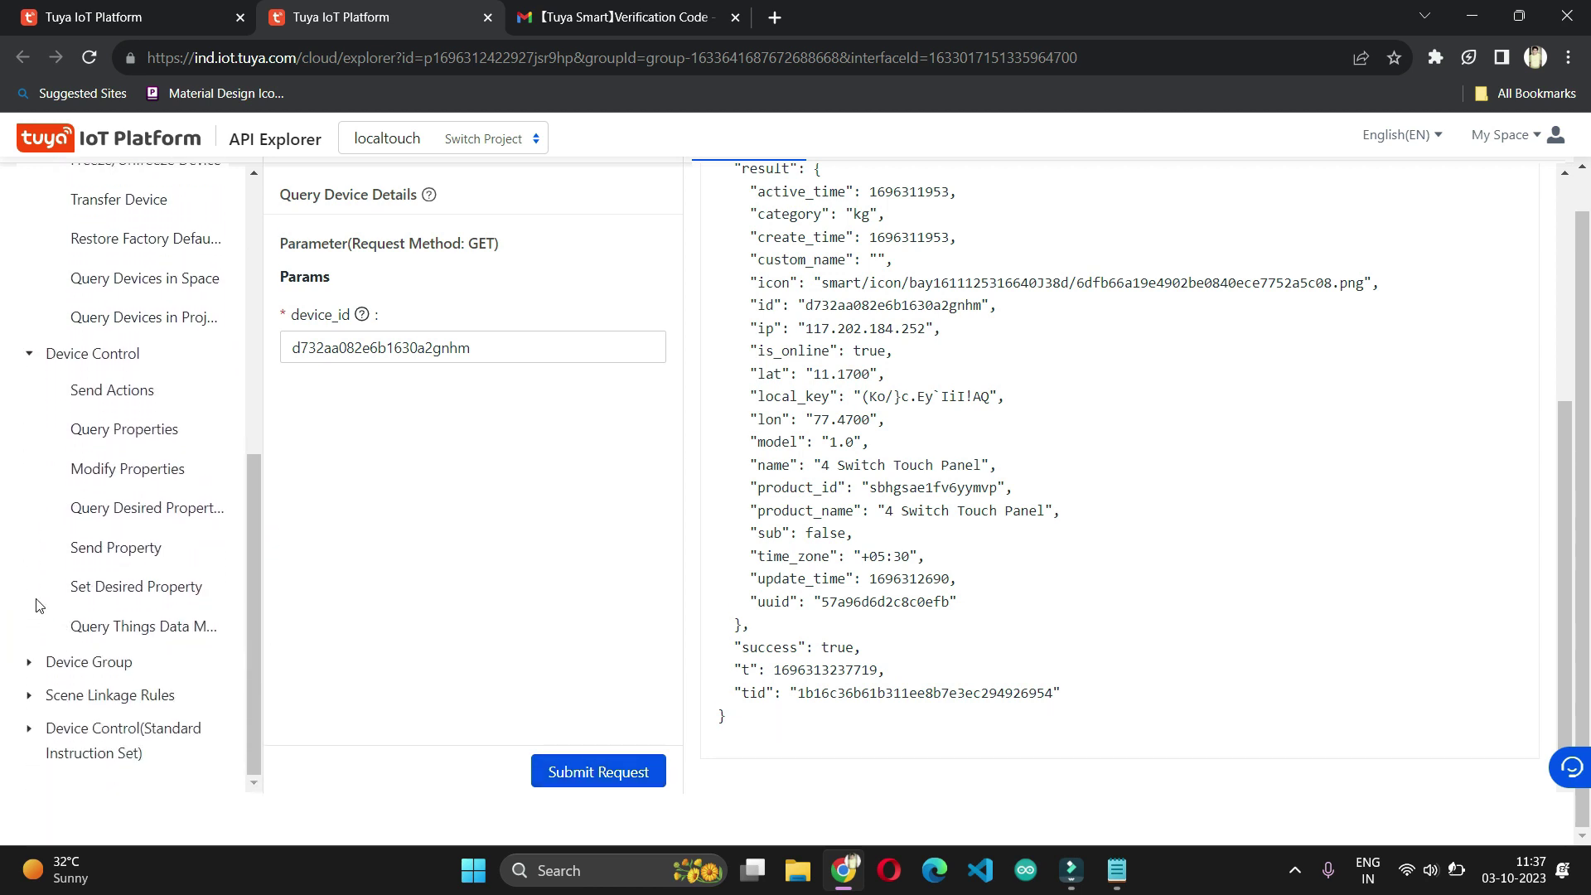
pyautogui.click(97, 435)
pyautogui.click(319, 346)
pyautogui.click(373, 514)
pyautogui.click(612, 778)
pyautogui.scroll(-10, 966, 738)
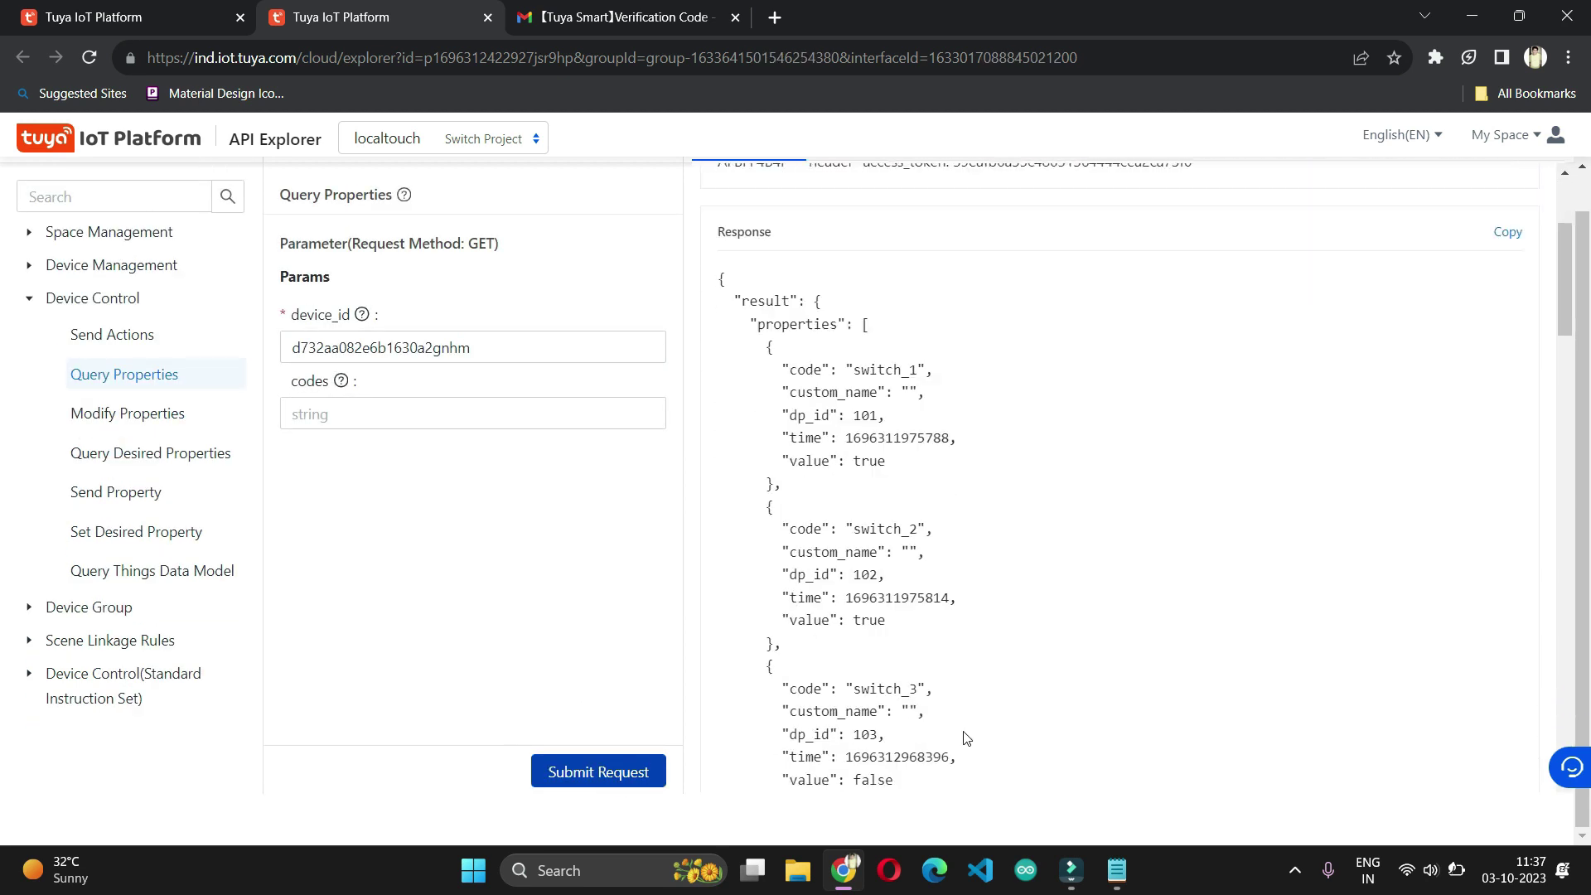
pyautogui.scroll(-8, 965, 737)
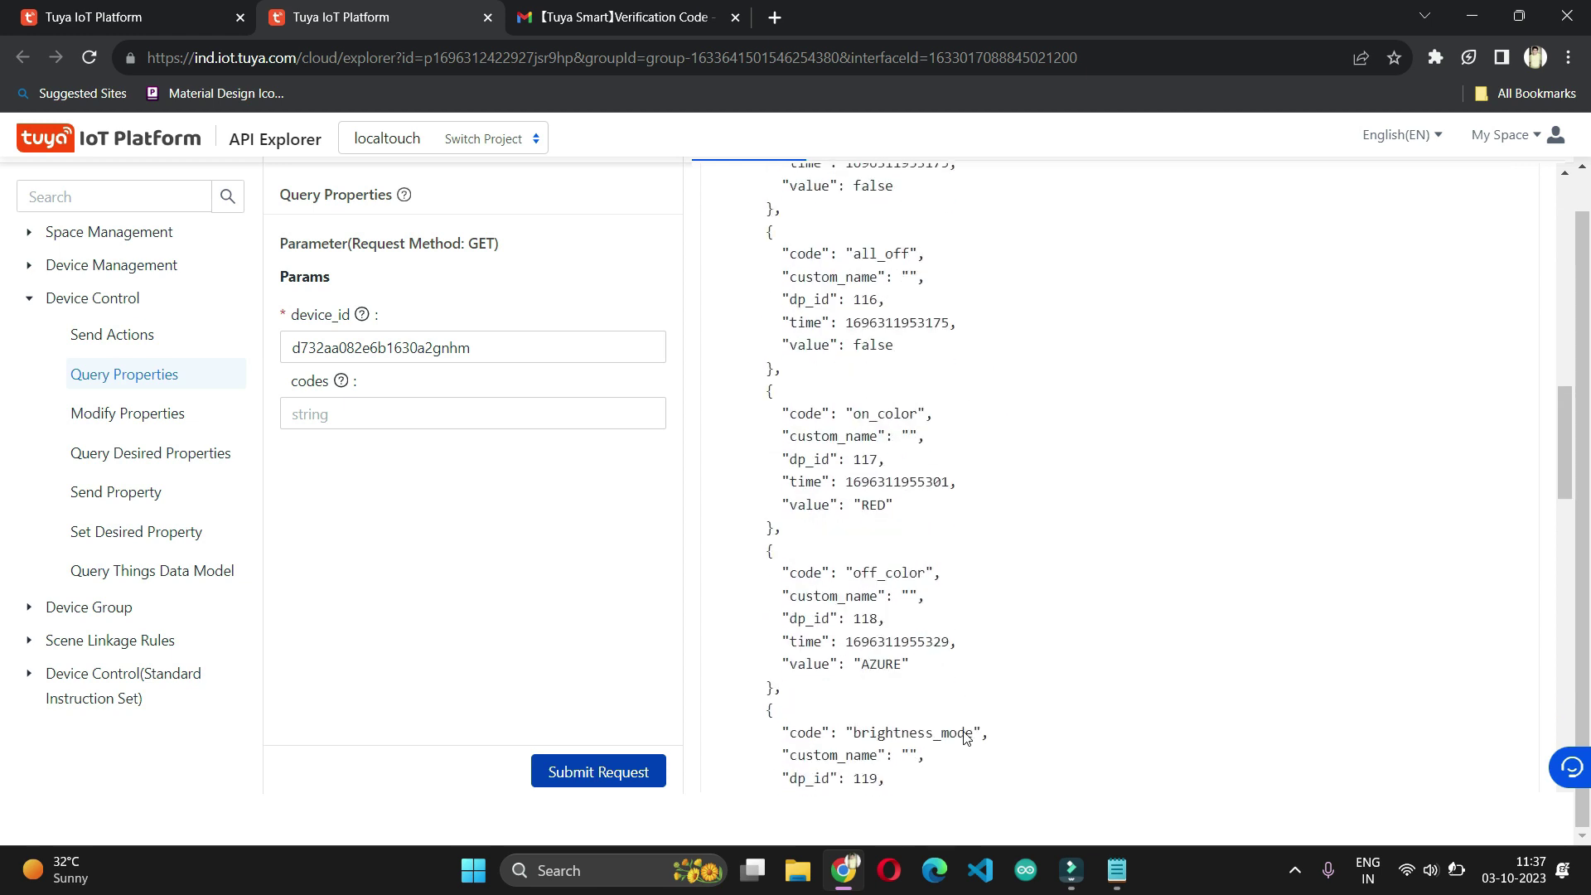
pyautogui.scroll(15, 965, 737)
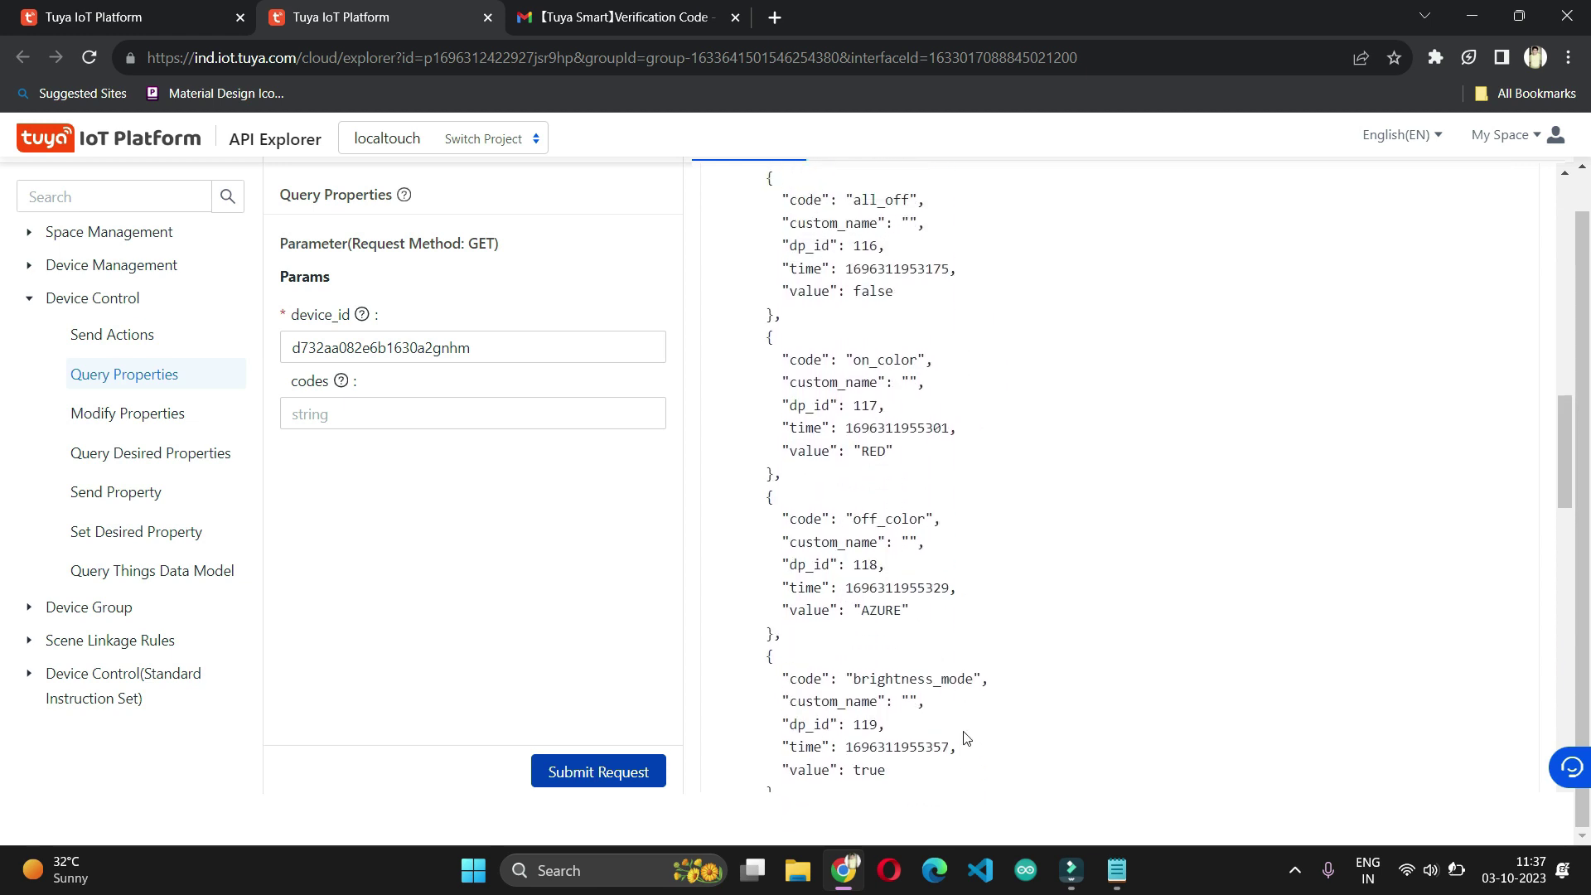
pyautogui.scroll(1, 965, 738)
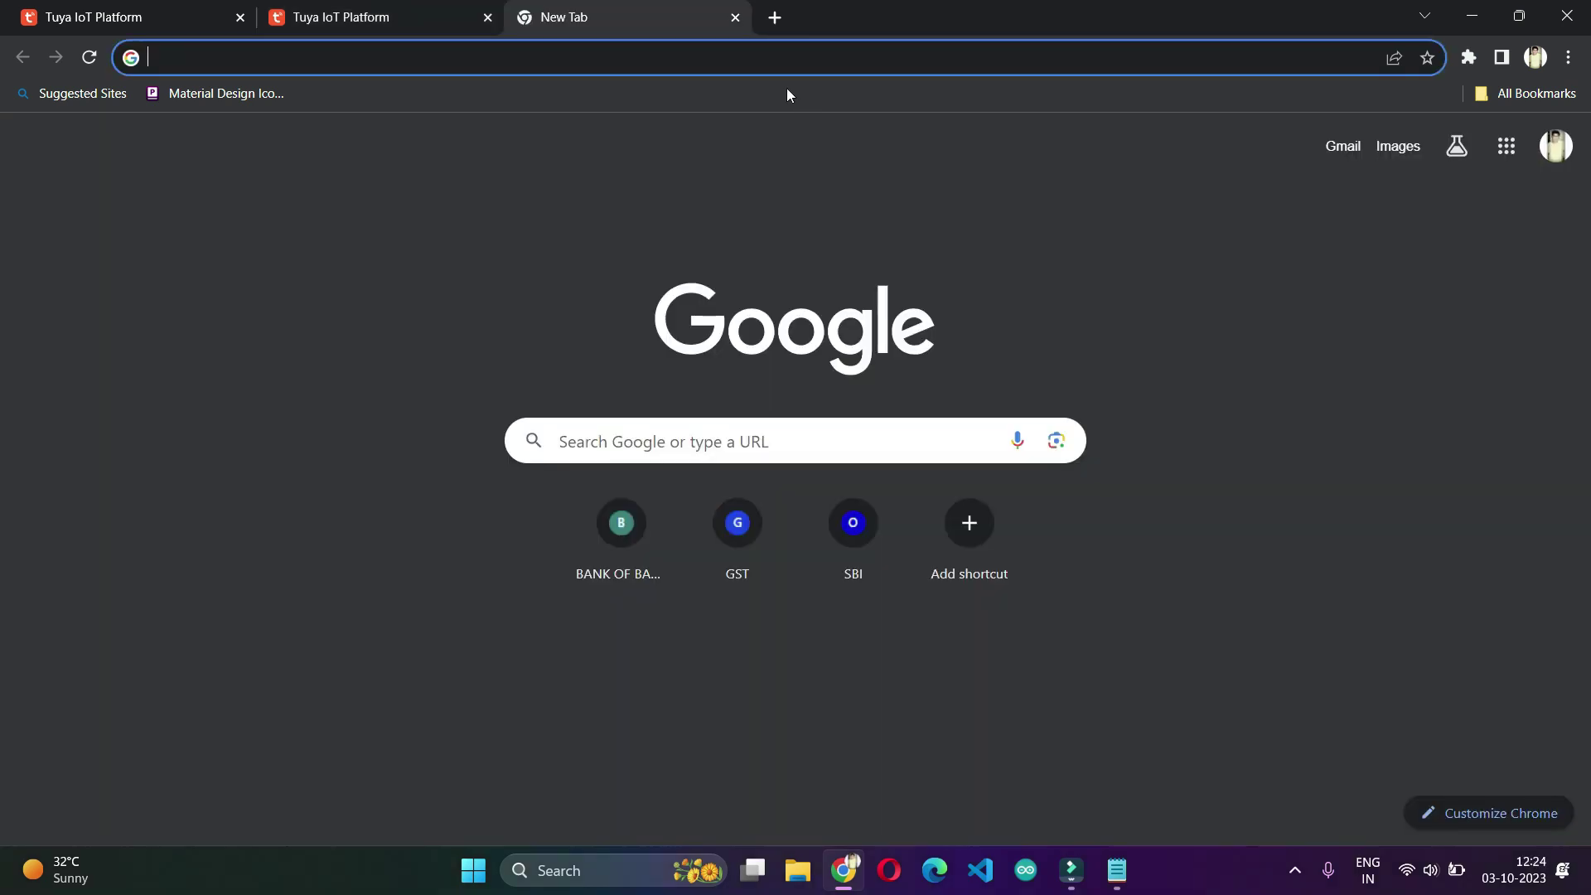
# - Open Home Assistant at 192.168.68.172:8123 and sign in with the account credentials
pyautogui.click(787, 57)
pyautogui.write('192.168.68.172:8123')
pyautogui.press('Return')
pyautogui.write('parameswari')
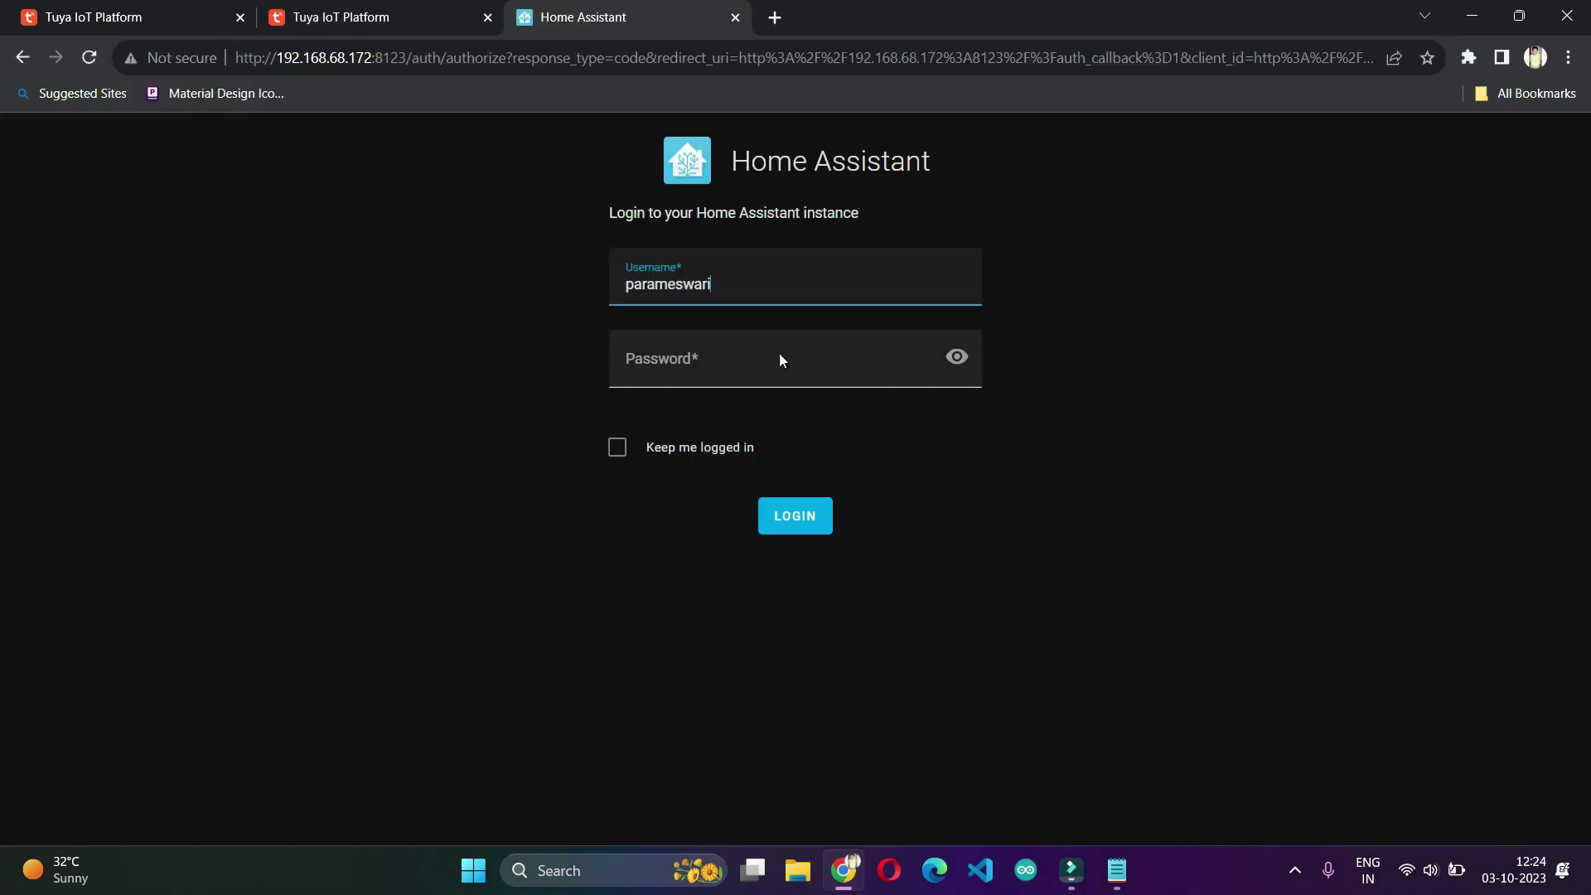
pyautogui.click(781, 360)
pyautogui.write('•••••')
pyautogui.click(830, 519)
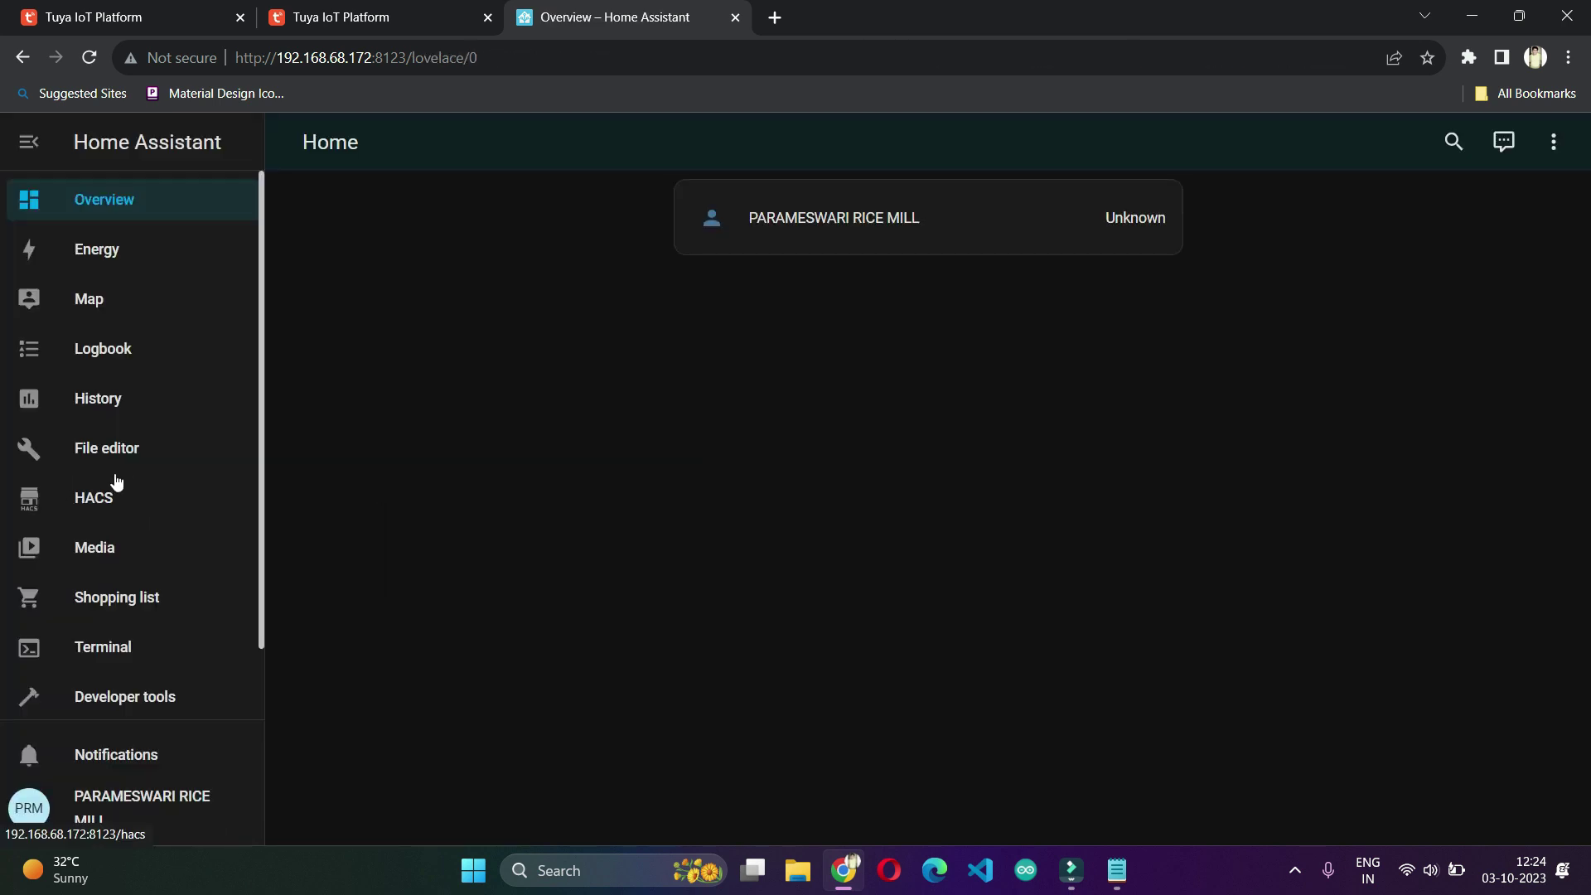
# - Search HACS for 'tuya' and download the Local Tuya integration
pyautogui.click(98, 504)
pyautogui.click(369, 192)
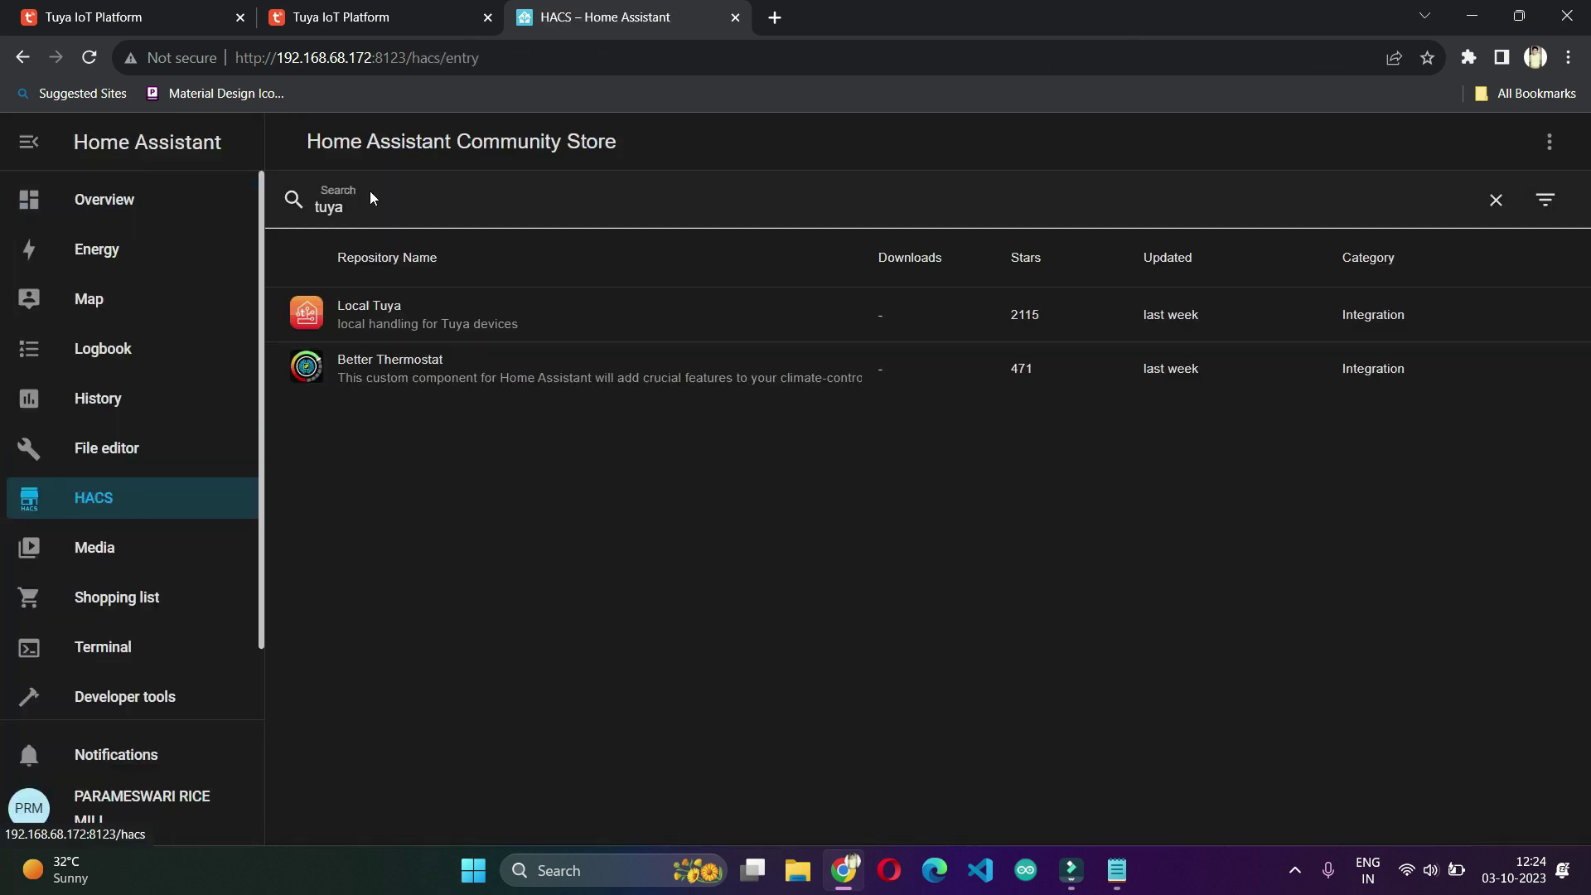
pyautogui.press('BackSpace')
pyautogui.press('BackSpace')
pyautogui.press('BackSpace')
pyautogui.press('BackSpace')
pyautogui.write('tuya')
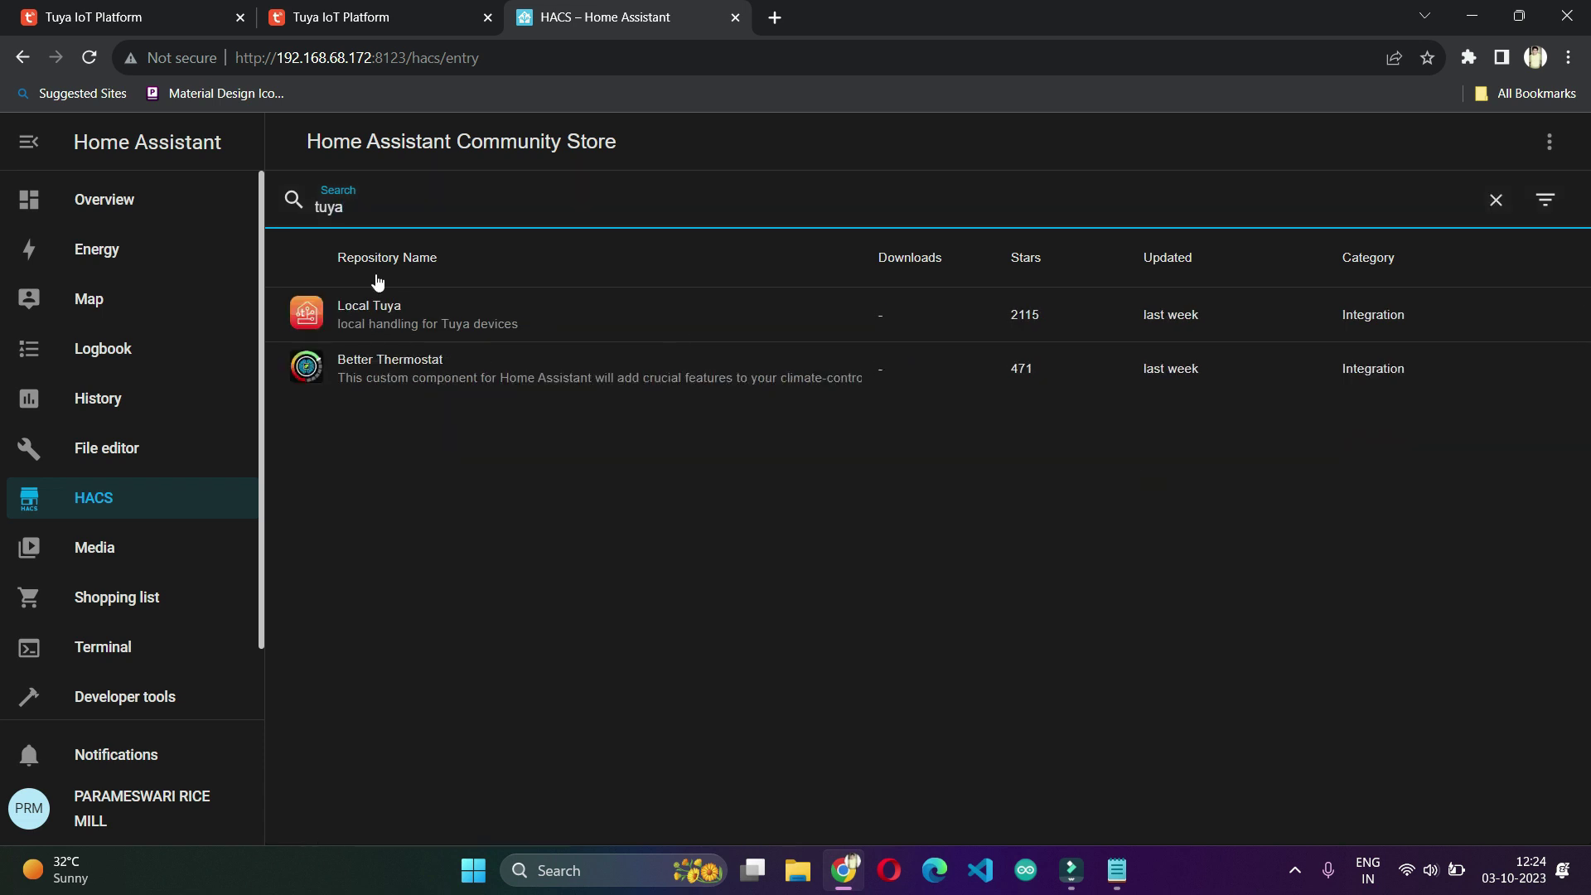
pyautogui.click(444, 322)
pyautogui.scroll(-15, 595, 635)
pyautogui.scroll(-20, 595, 635)
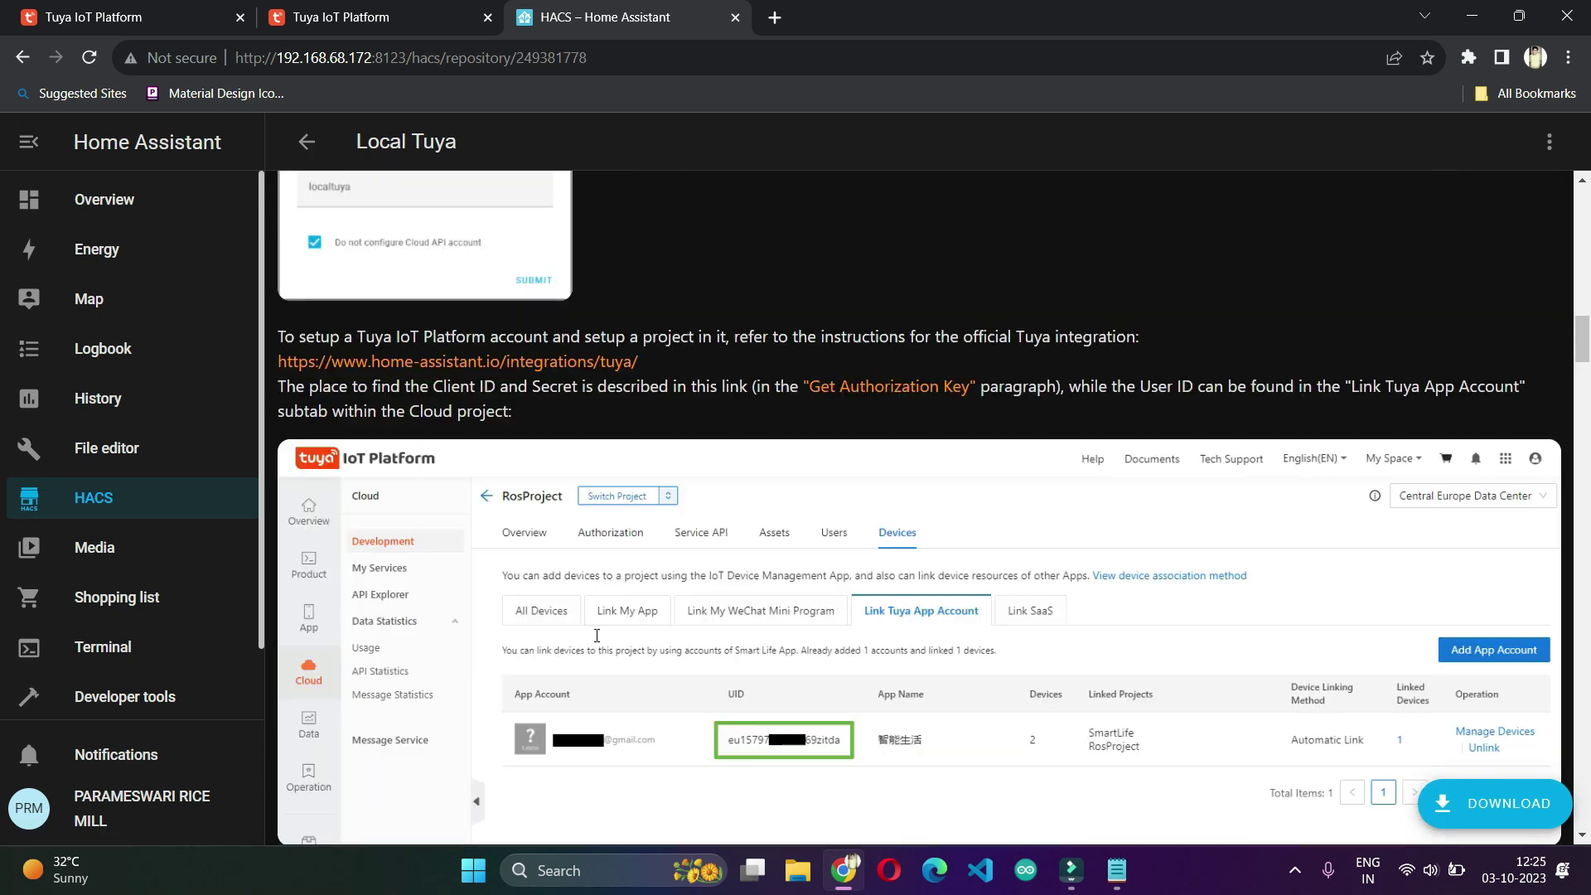
pyautogui.click(1491, 808)
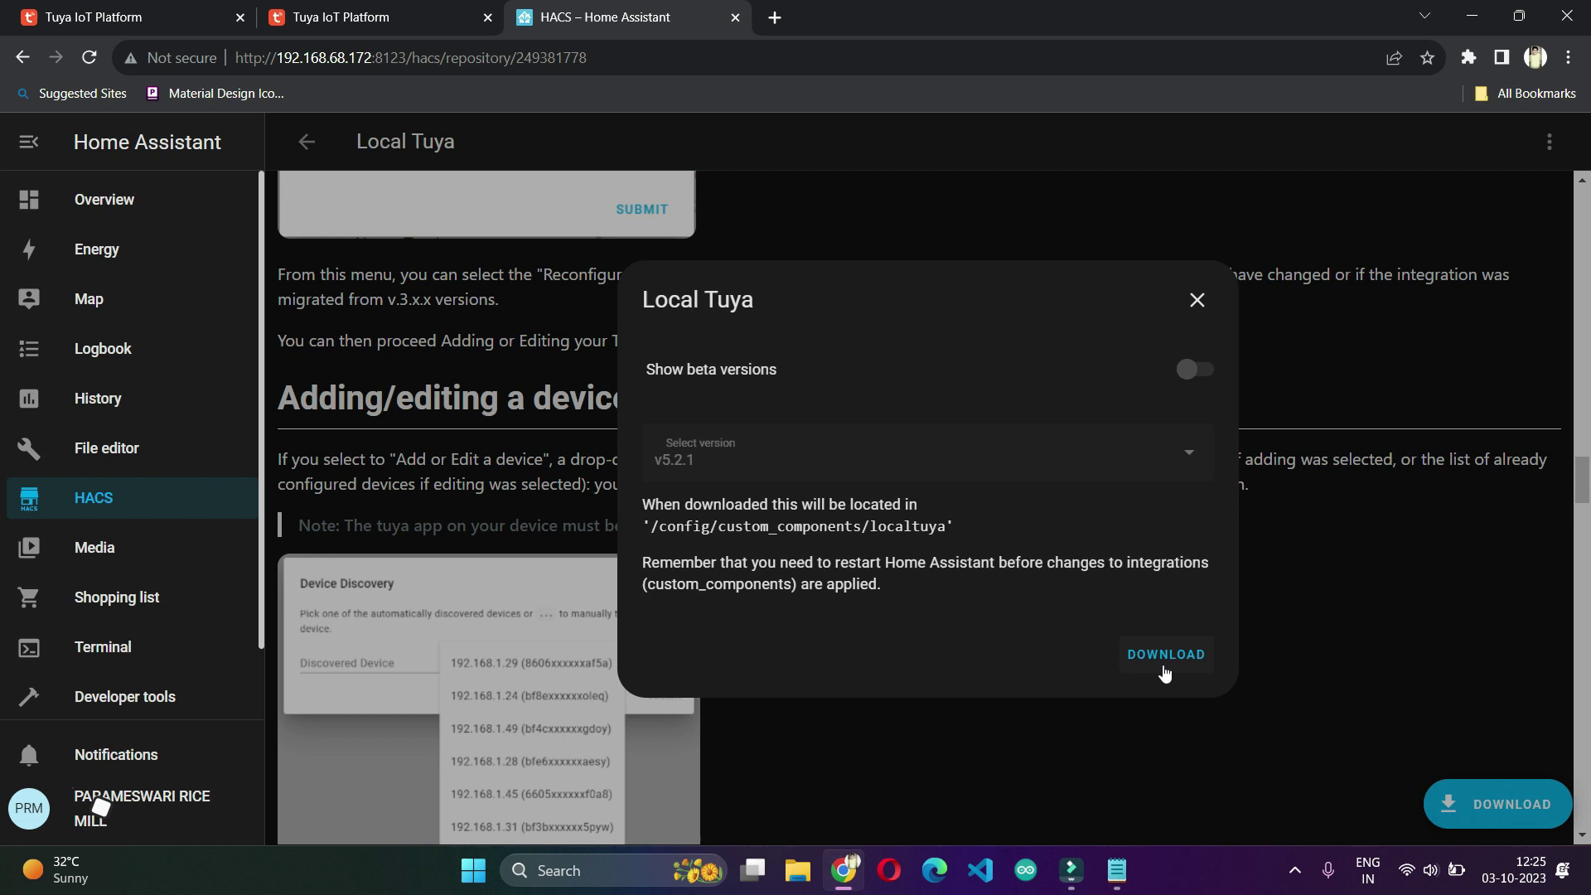
pyautogui.click(1163, 663)
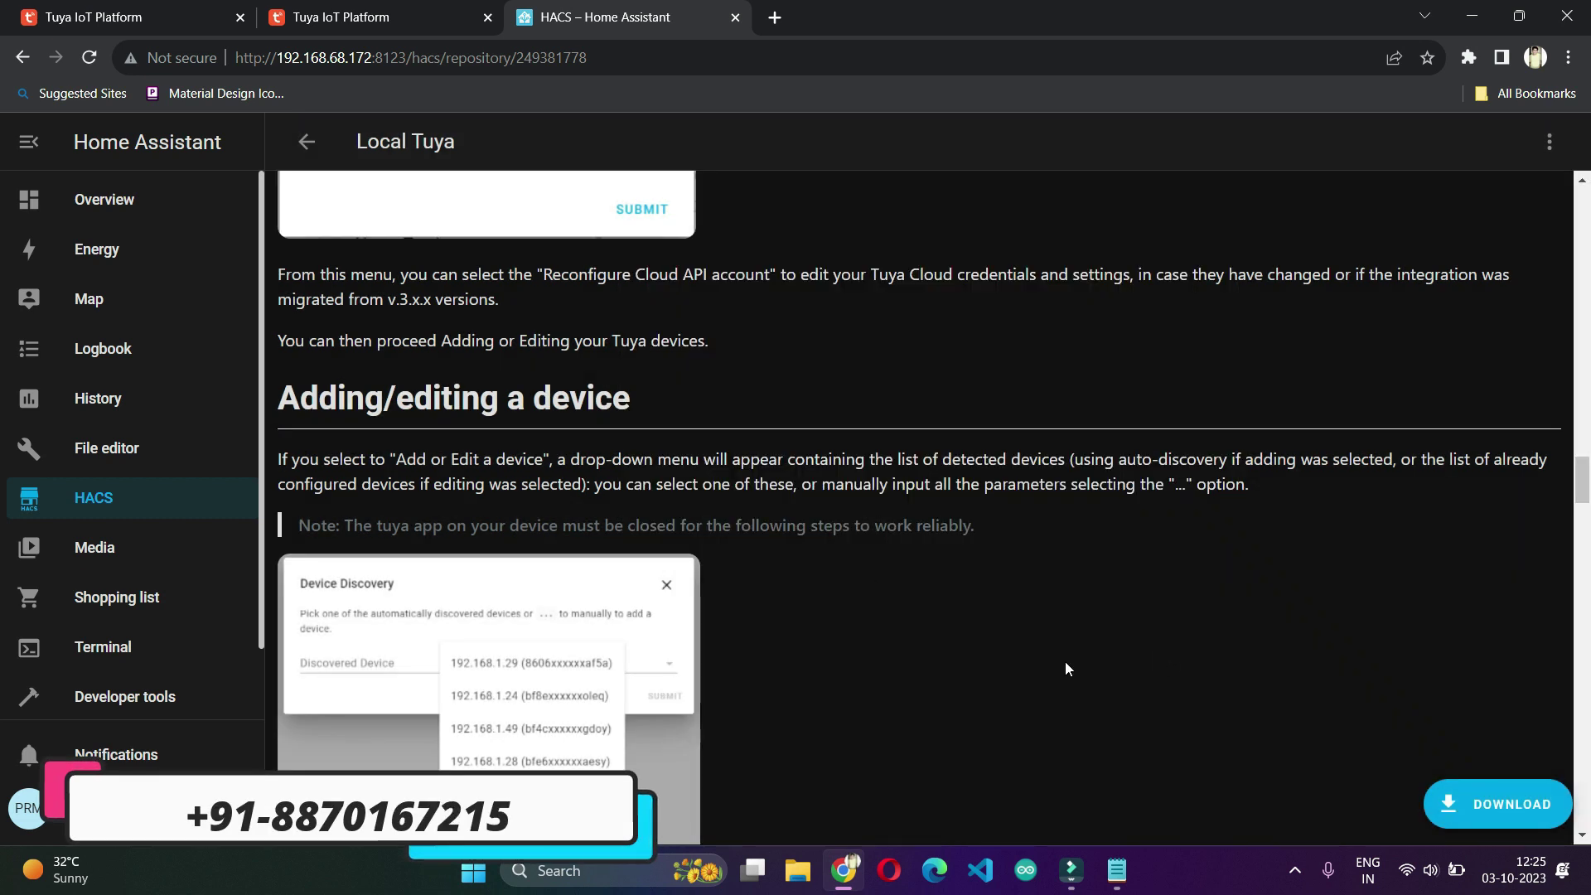
pyautogui.click(307, 142)
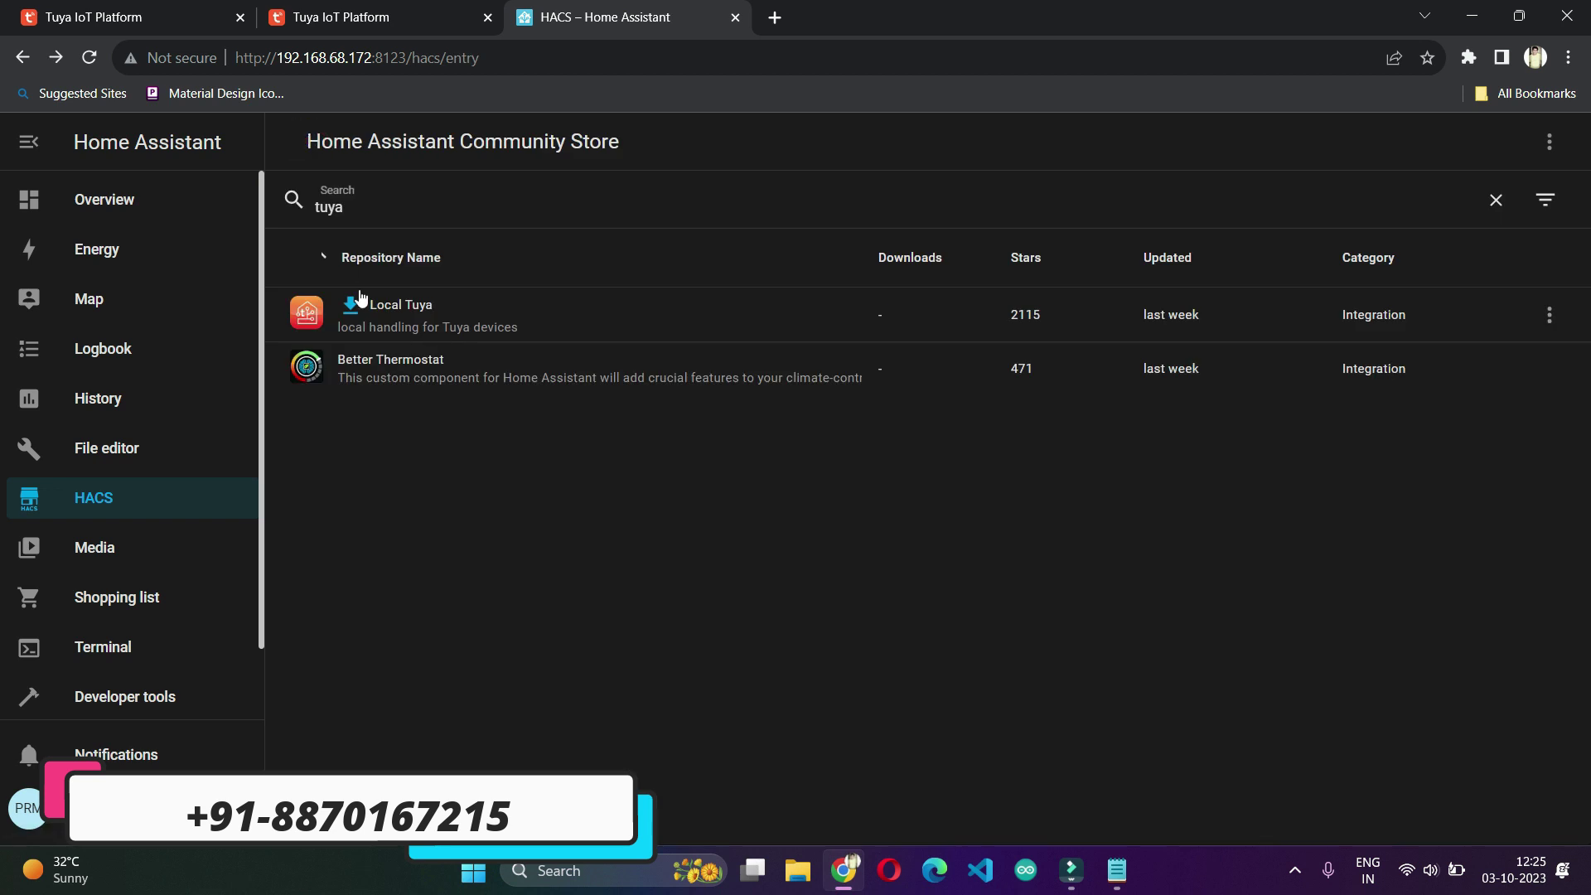
# - Restart Home Assistant from the Restart required repair in Settings
pyautogui.scroll(-1, 157, 675)
pyautogui.click(156, 677)
pyautogui.click(1190, 266)
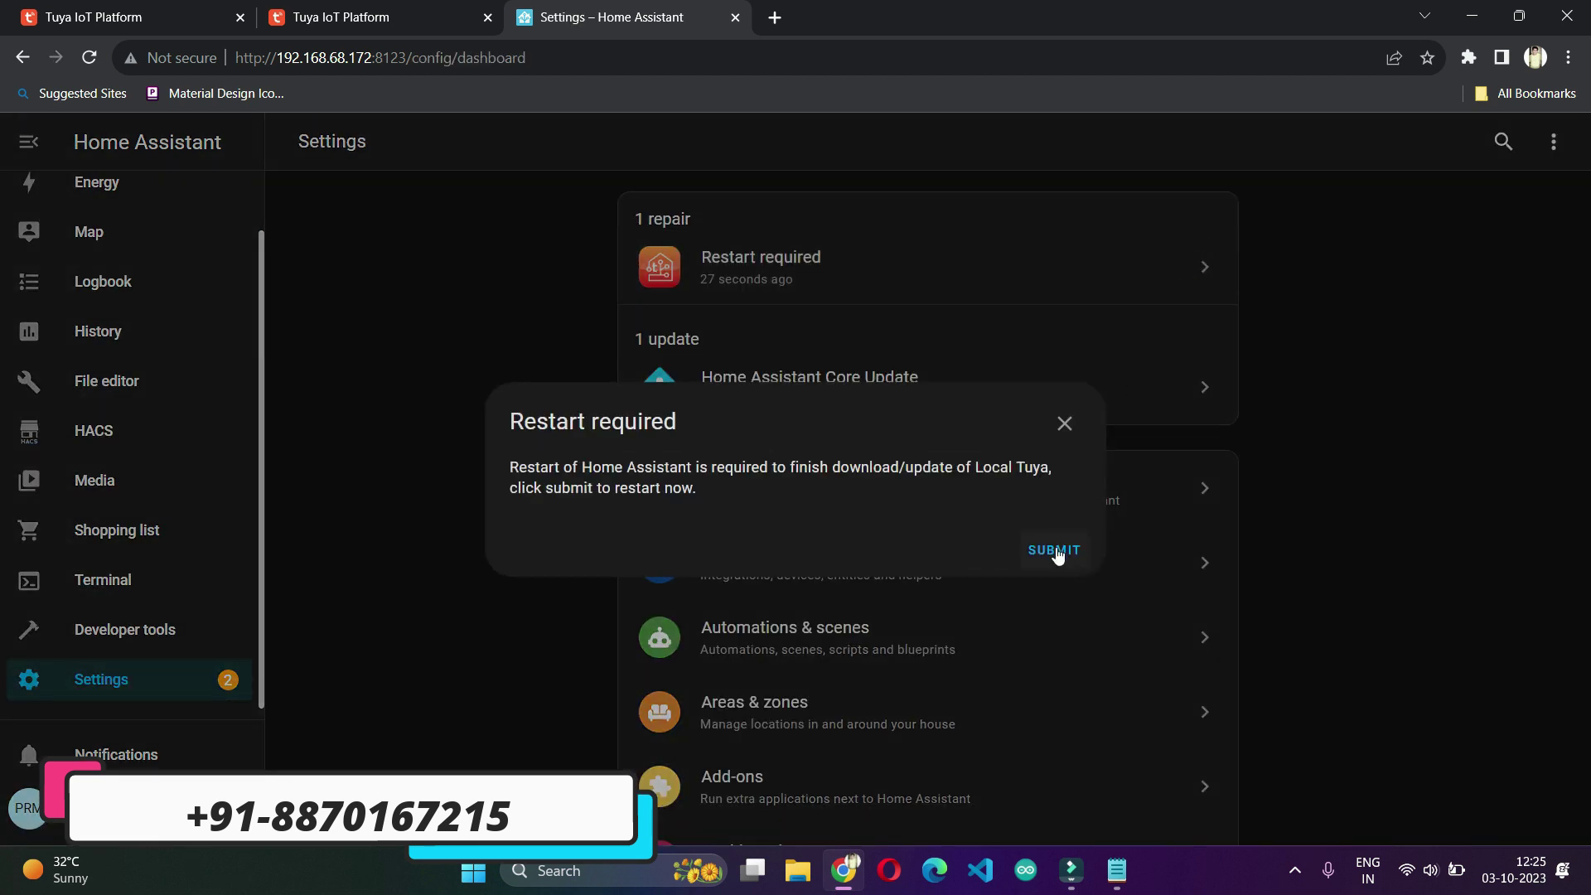
pyautogui.click(1054, 551)
pyautogui.click(953, 533)
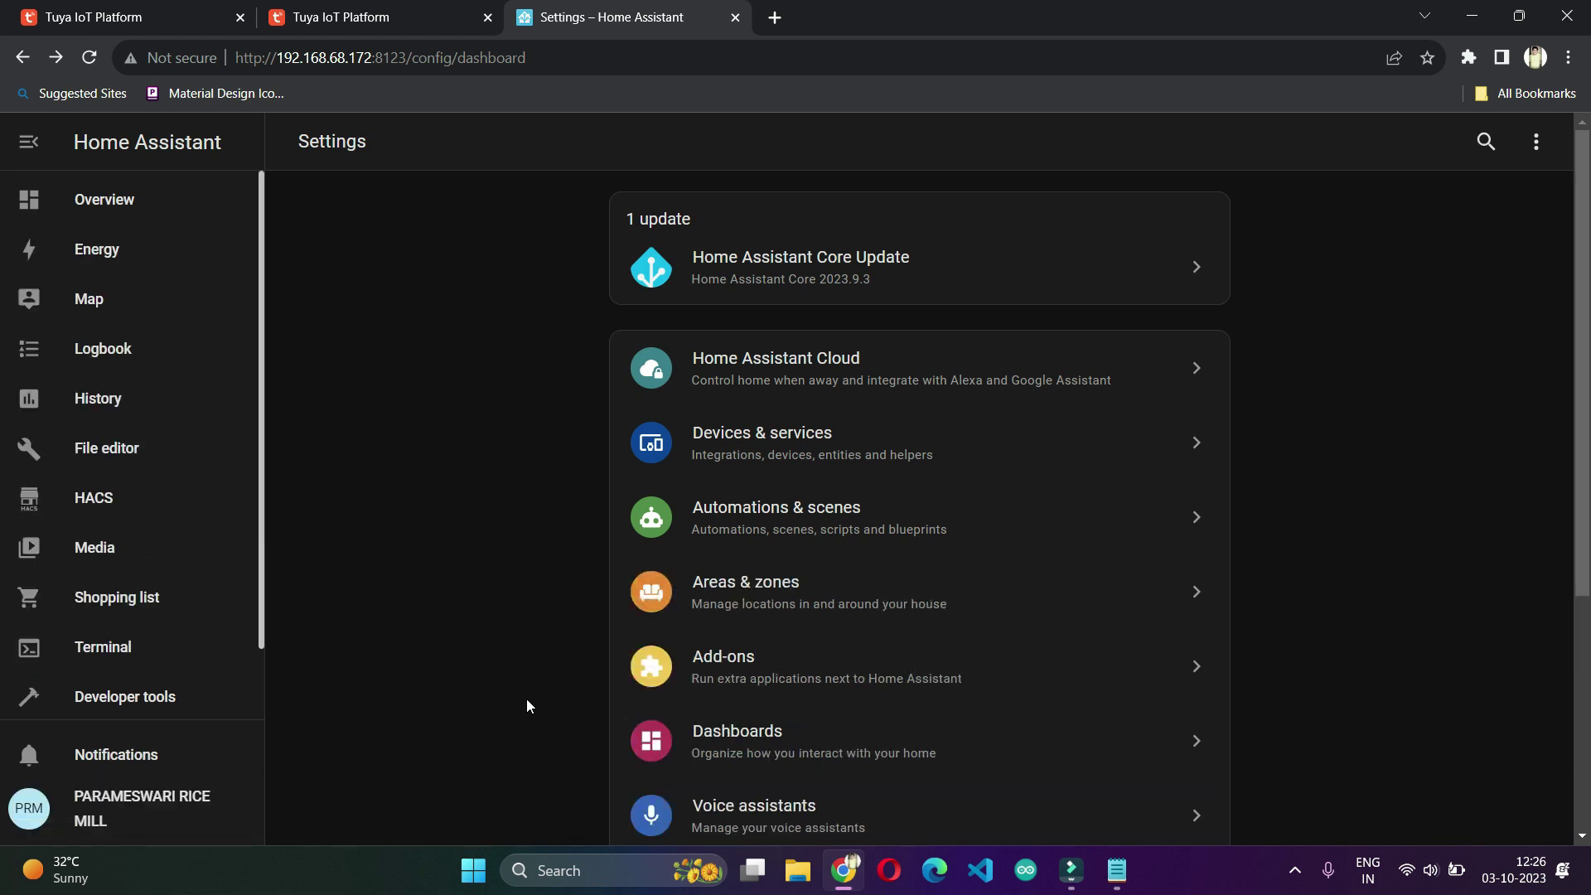
# - Add the LocalTuya integration with API region 'in', then show the Tuya project Overview keys
pyautogui.click(710, 444)
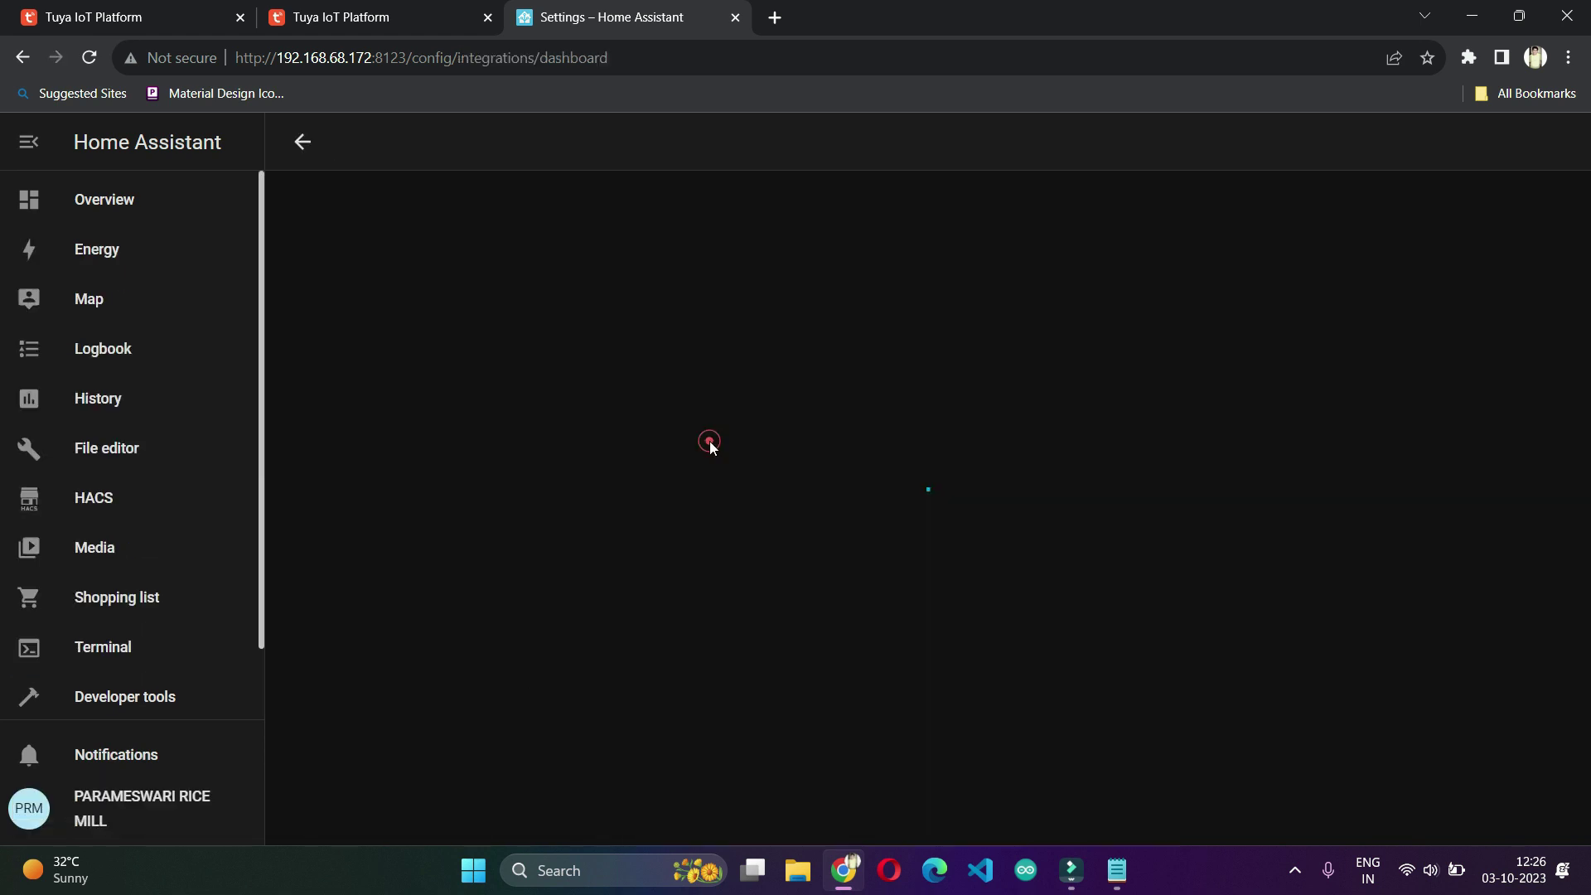
pyautogui.click(1475, 804)
pyautogui.write('tuya')
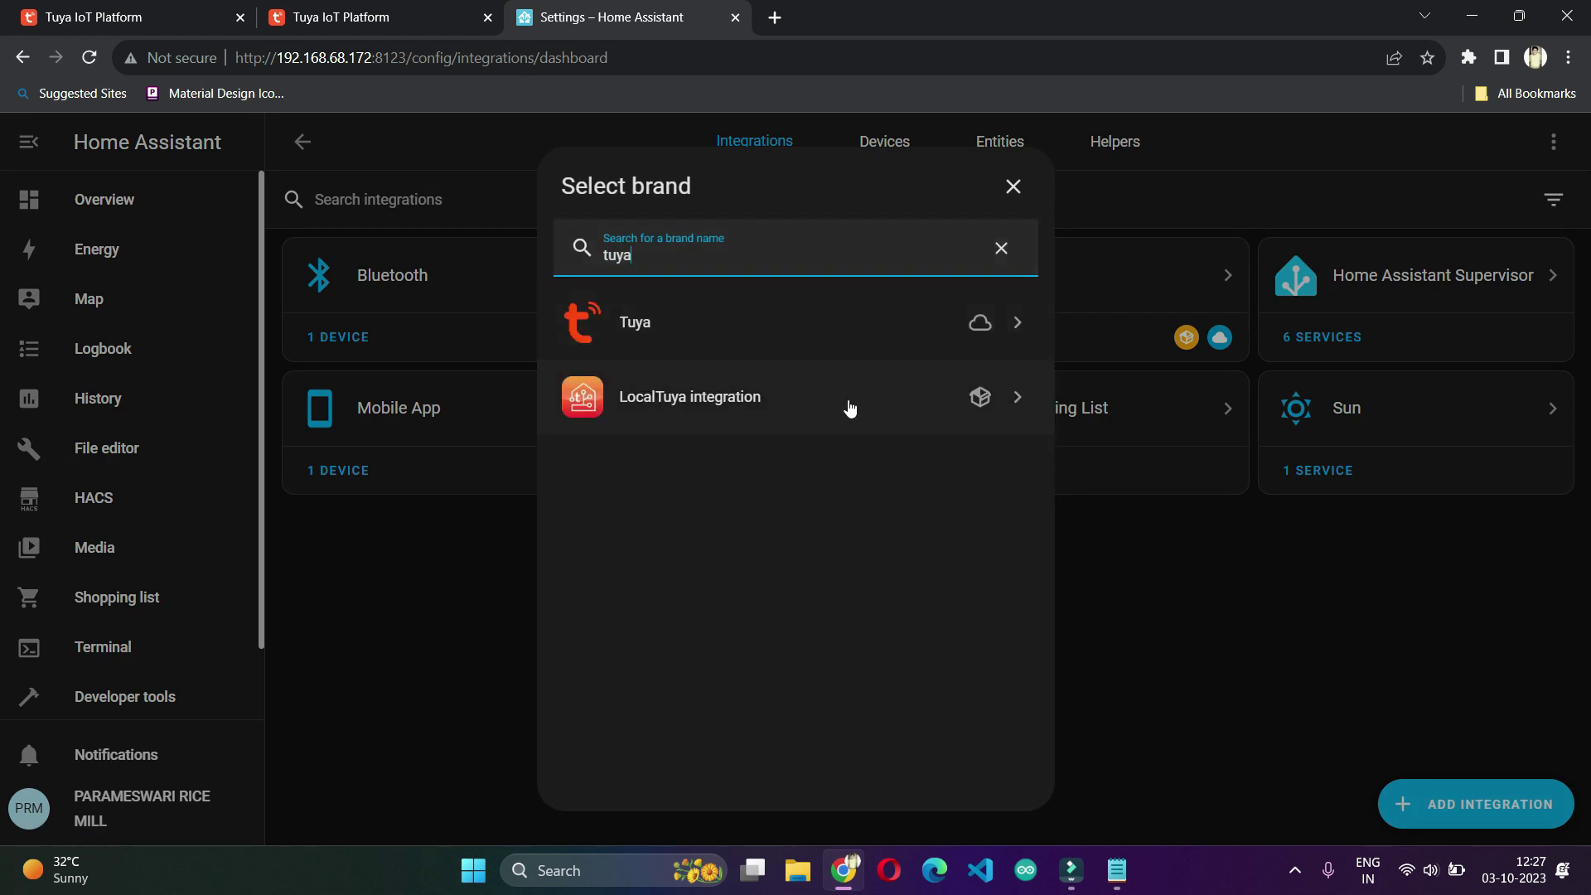
pyautogui.click(832, 415)
pyautogui.click(601, 444)
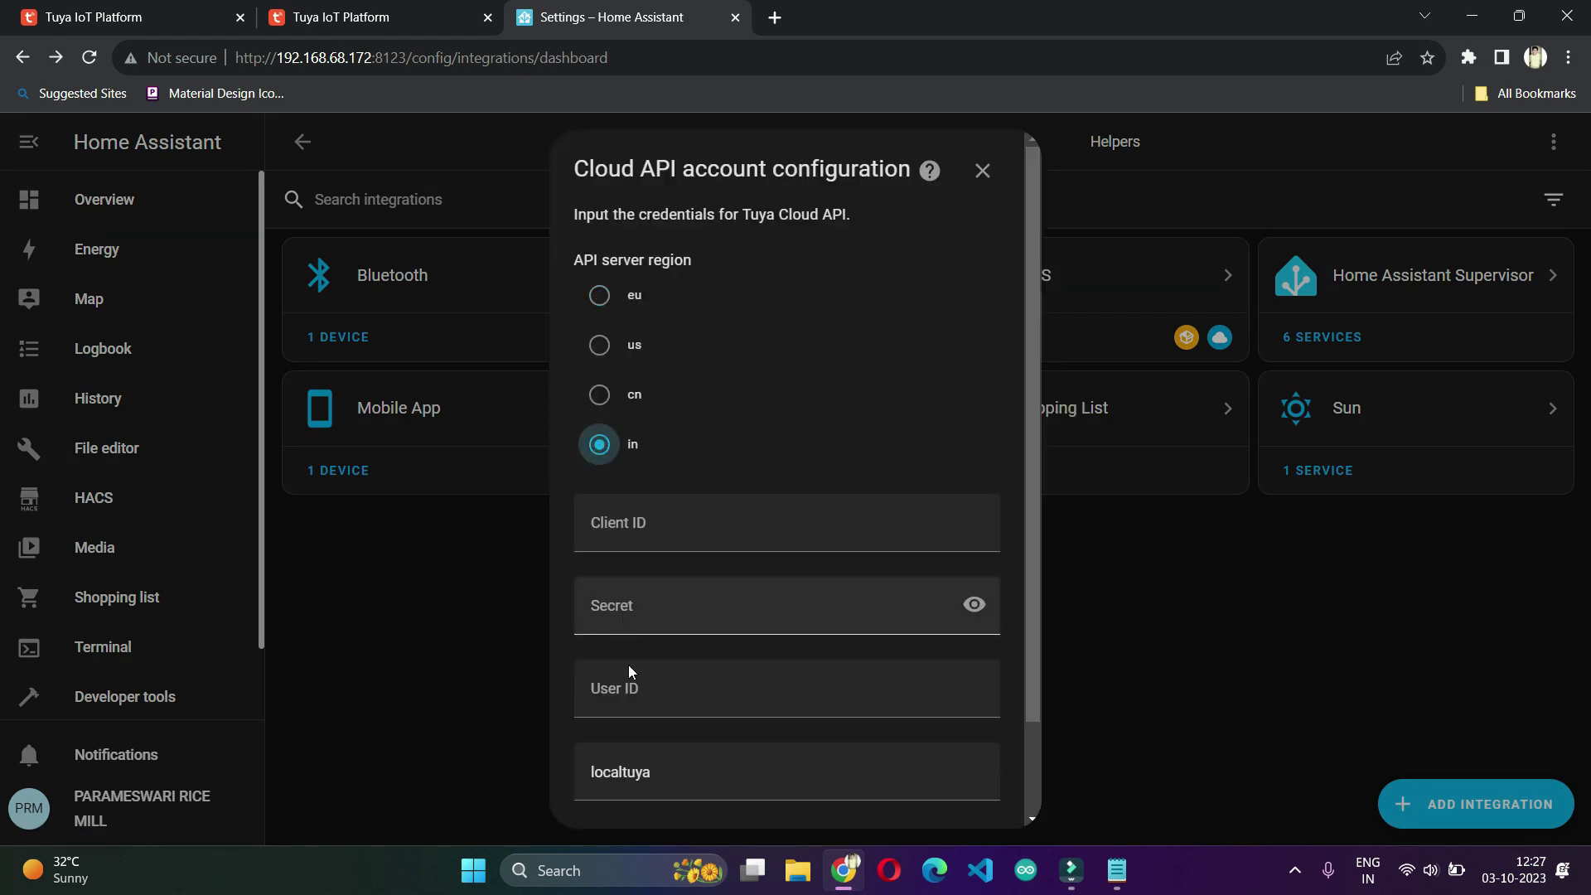
pyautogui.scroll(-2, 637, 679)
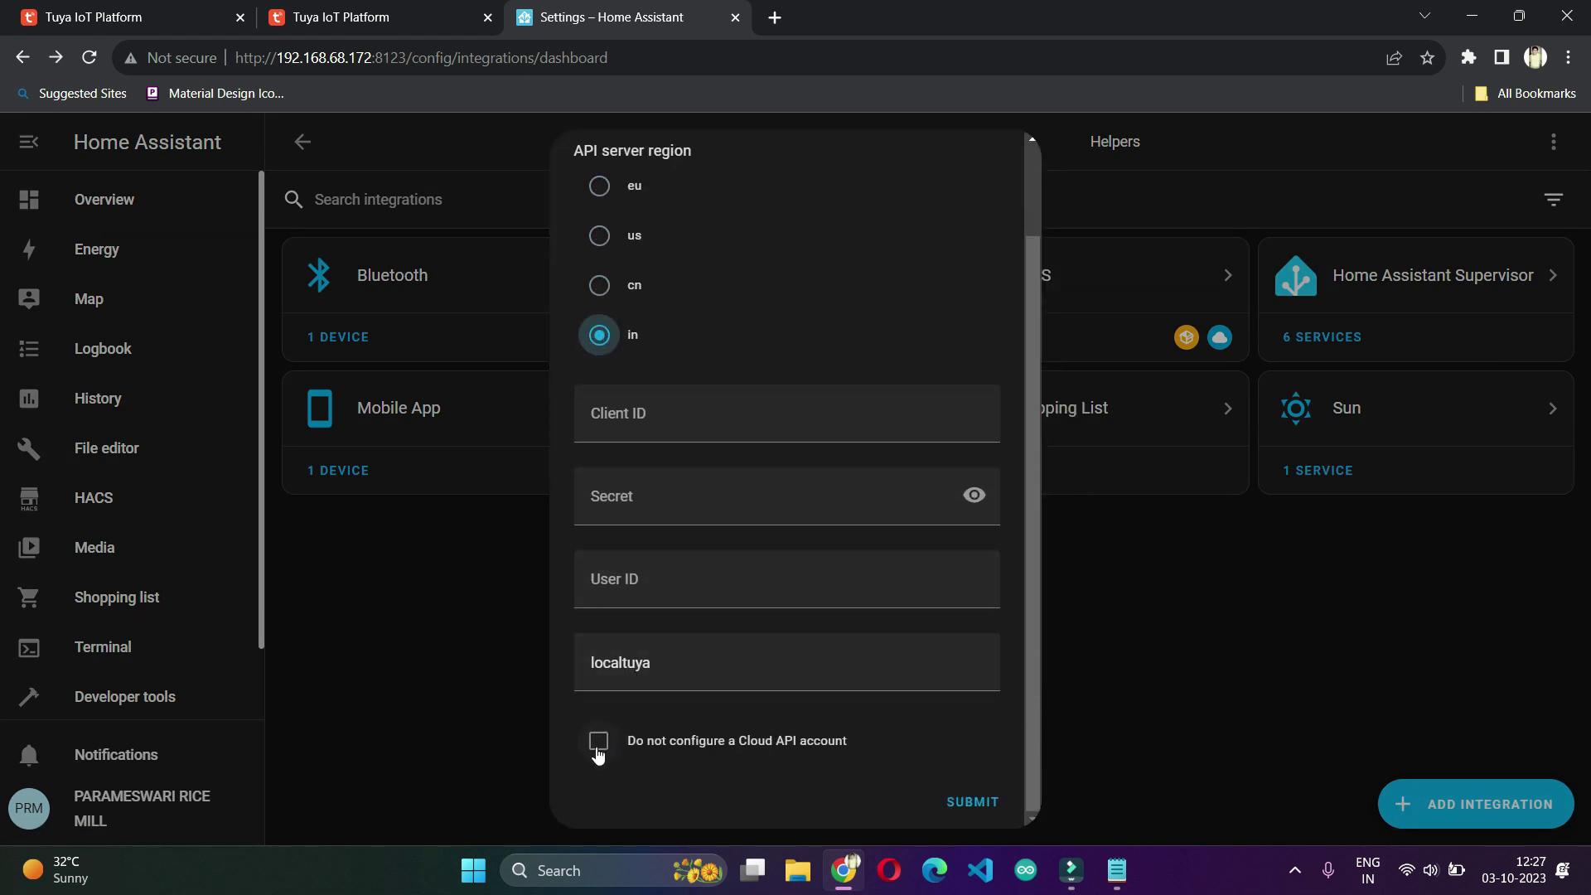
pyautogui.click(132, 16)
pyautogui.click(140, 238)
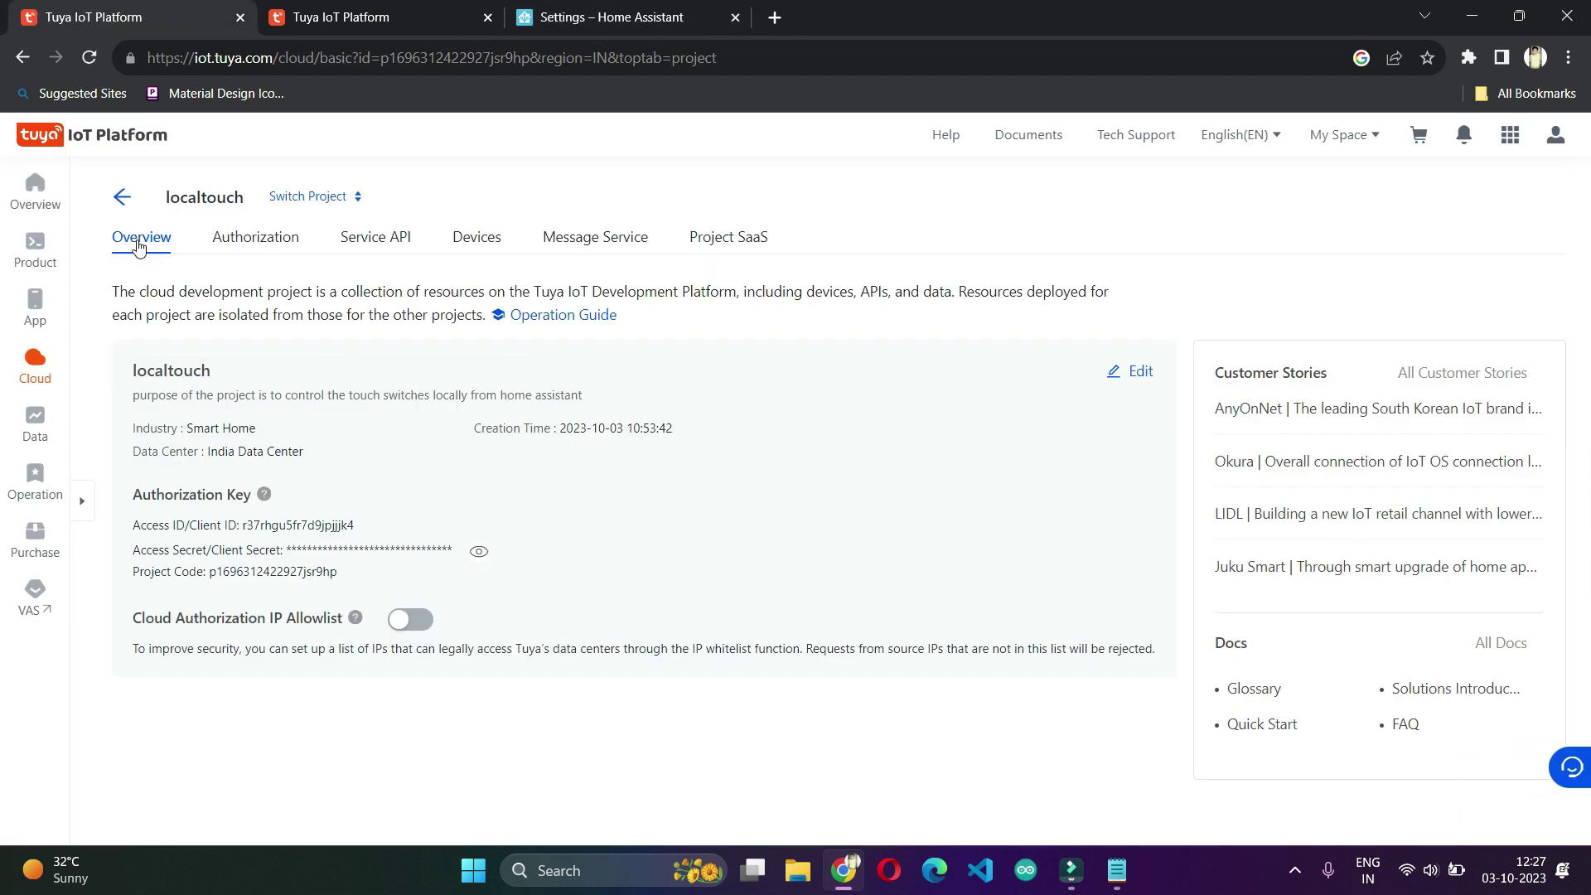
# - Copy the Tuya project's Access ID and Access Secret into LocalTuya's Client ID and Secret fields
pyautogui.click(597, 17)
pyautogui.click(133, 16)
pyautogui.moveTo(241, 524); pyautogui.dragTo(369, 530)
pyautogui.hotkey('ctrl', 'c')
pyautogui.click(516, 23)
pyautogui.hotkey('ctrl', 'v')
pyautogui.click(148, 18)
pyautogui.click(511, 551)
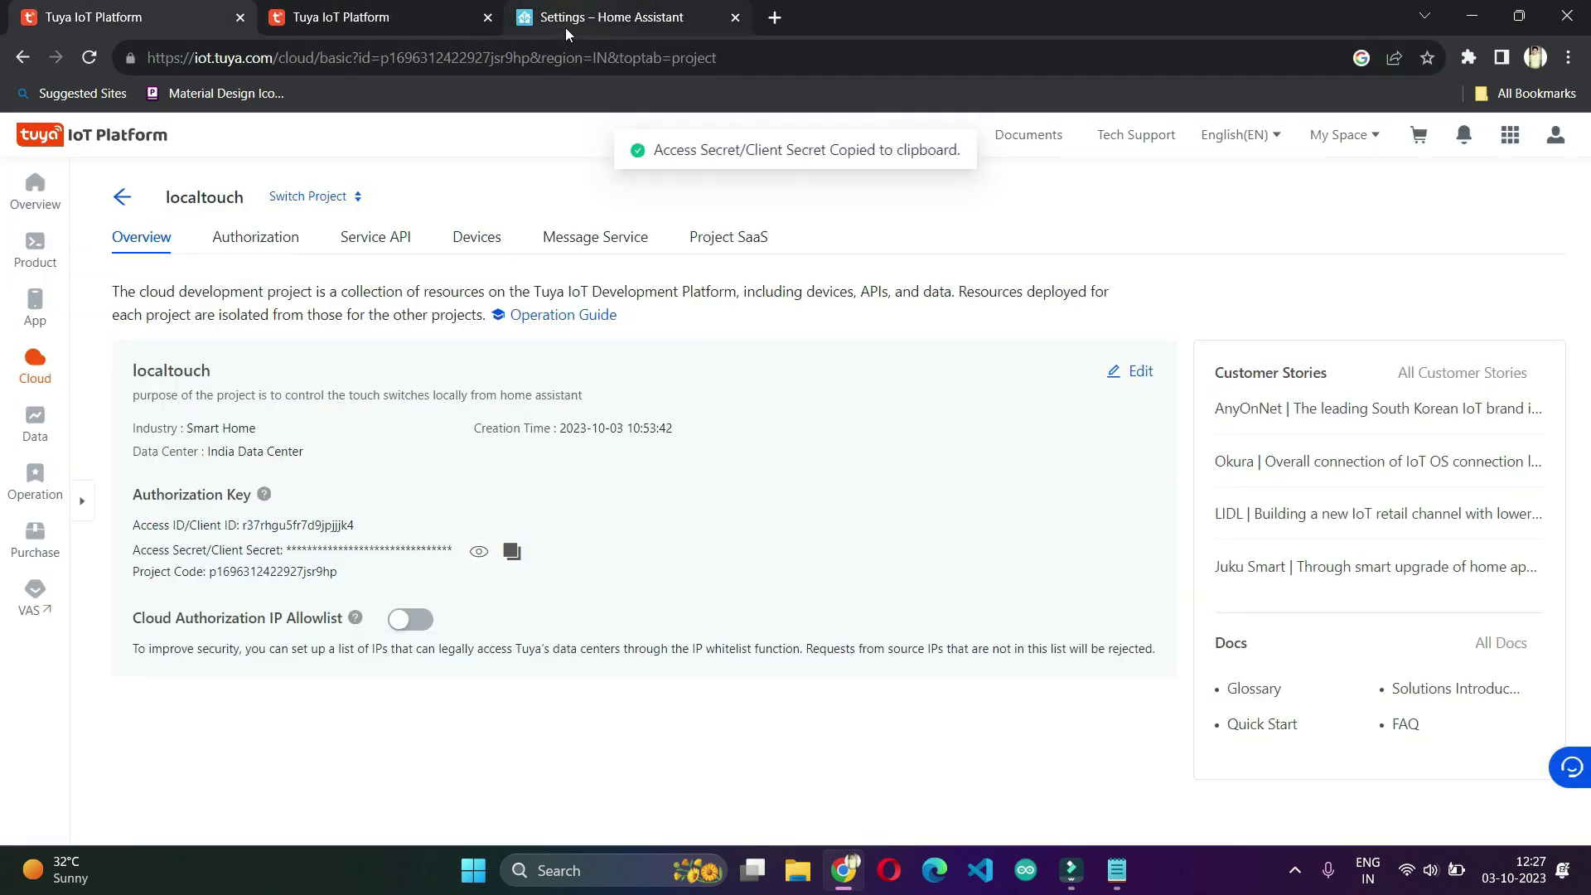
pyautogui.click(597, 17)
pyautogui.click(615, 506)
pyautogui.hotkey('ctrl', 'v')
# - Paste the linked Tuya app account's UID as User ID and submit the Cloud API credentials
pyautogui.click(375, 19)
pyautogui.click(132, 17)
pyautogui.click(477, 238)
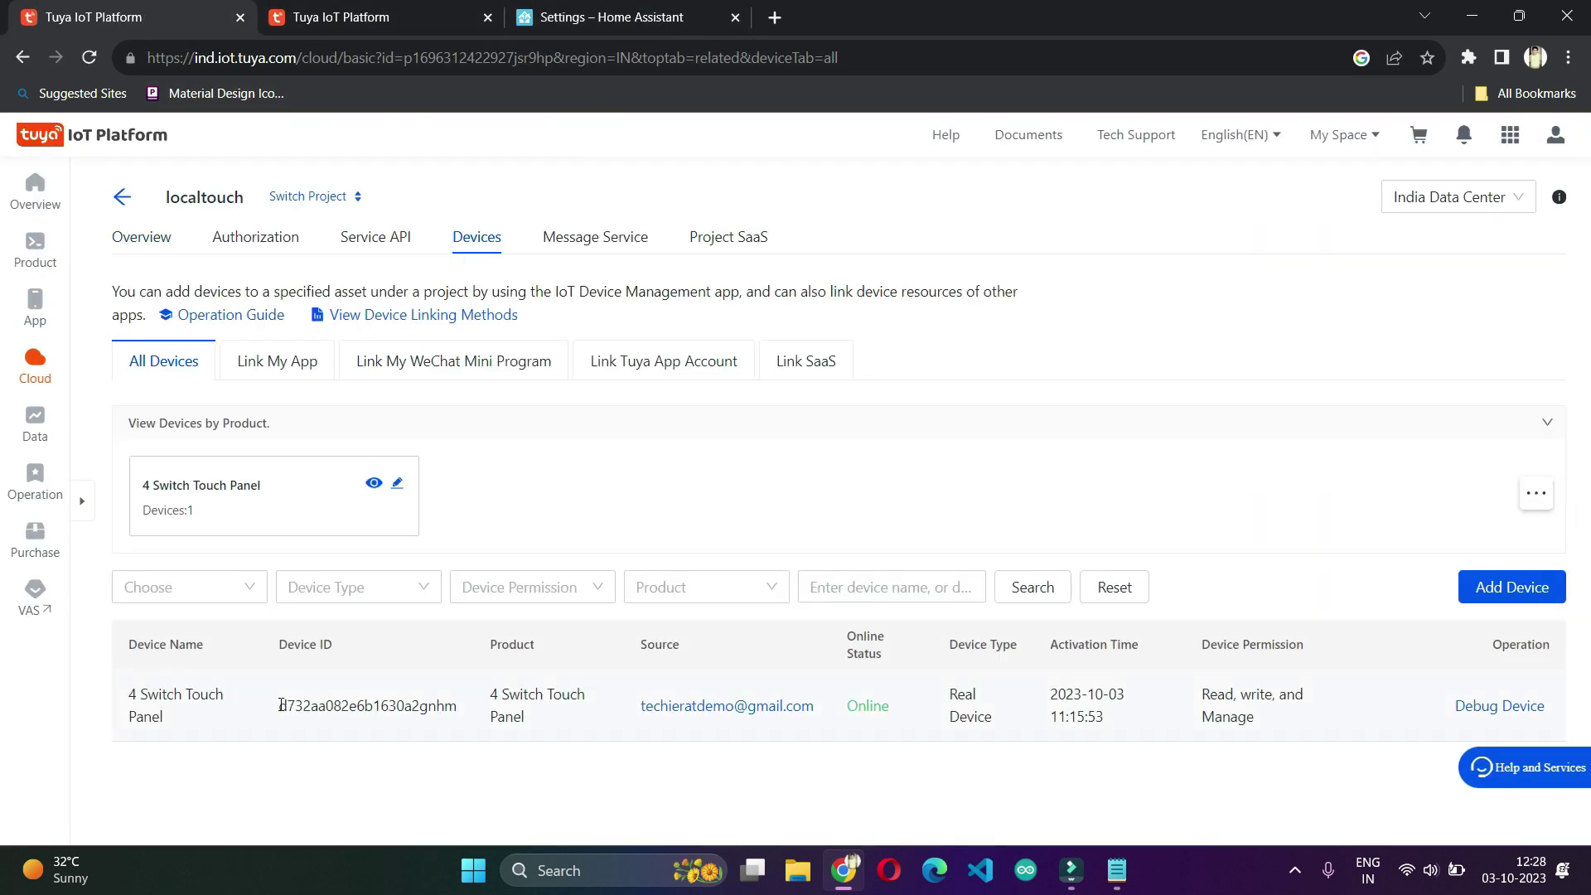
pyautogui.click(647, 368)
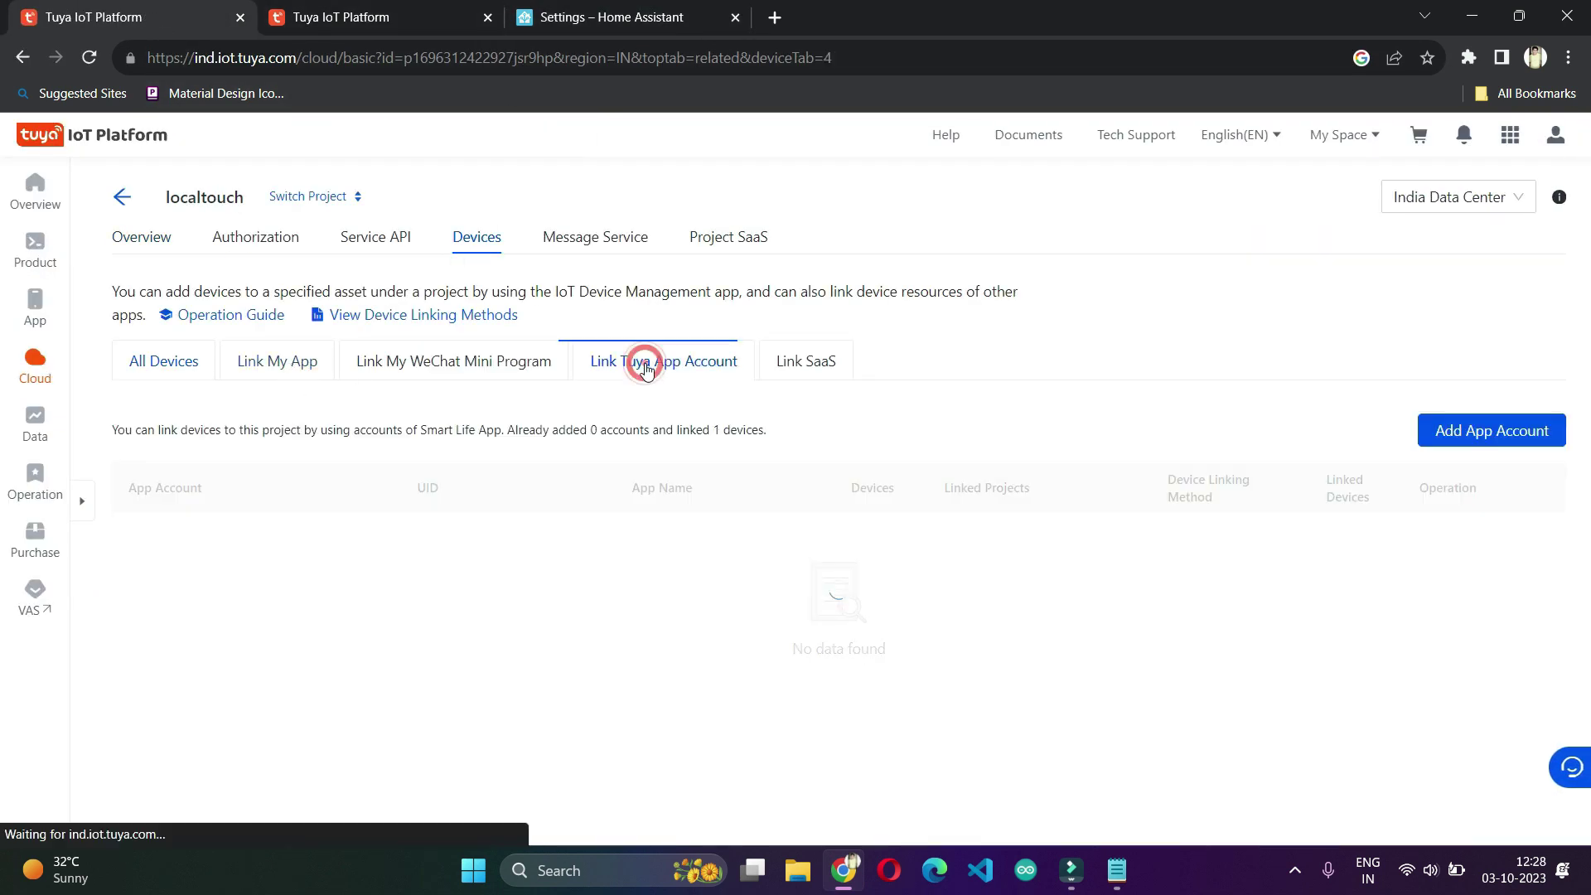
pyautogui.moveTo(447, 551); pyautogui.dragTo(606, 554)
pyautogui.hotkey('ctrl', 'c')
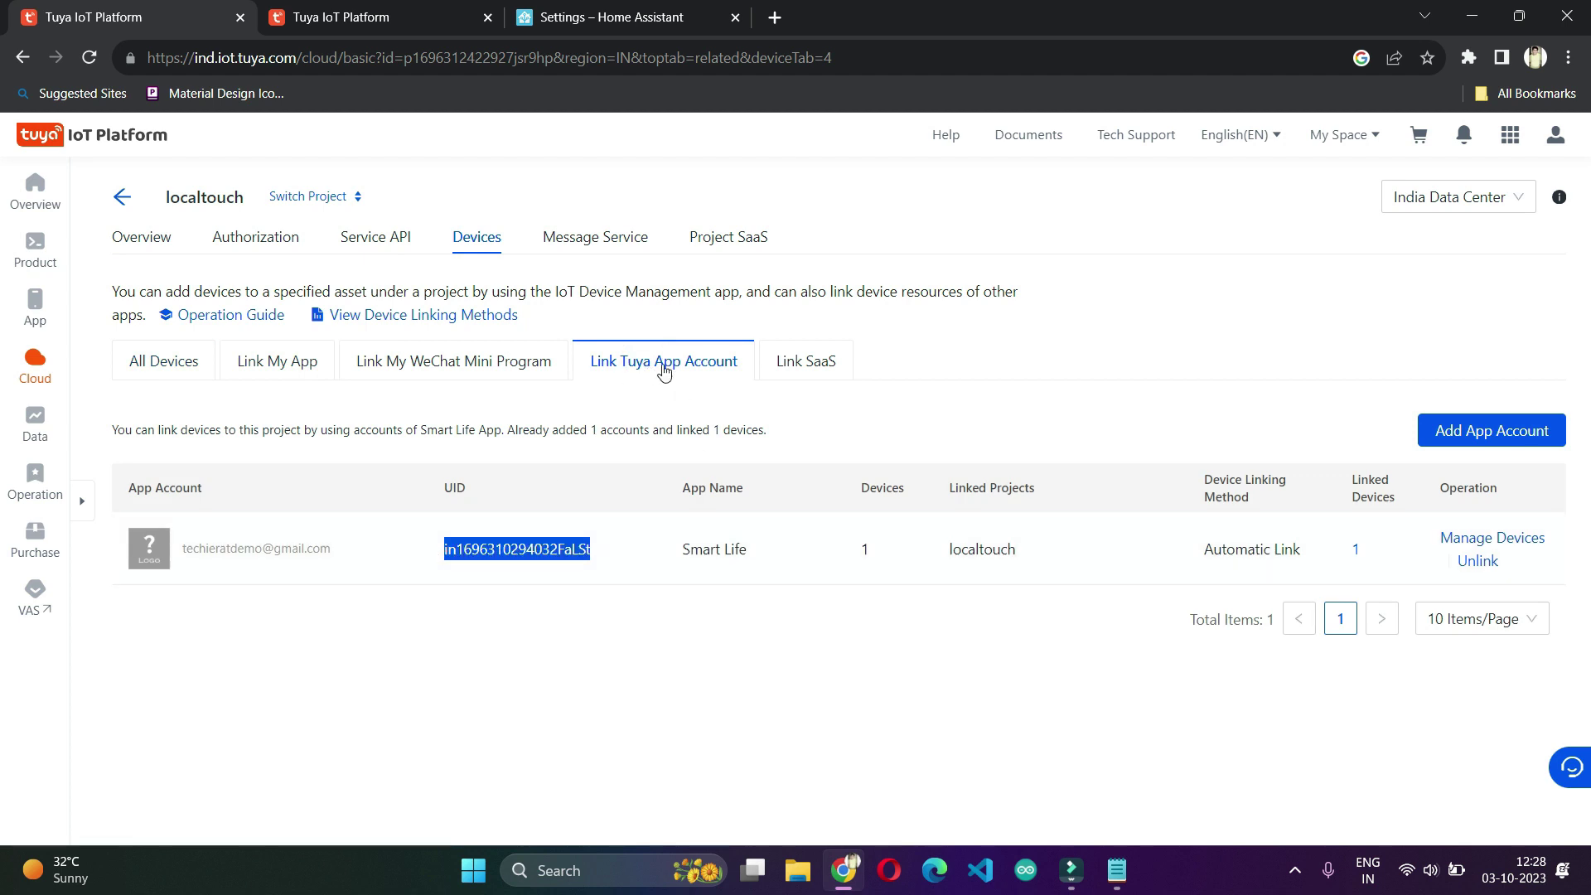
pyautogui.hotkey('ctrl', '3')
pyautogui.click(724, 570)
pyautogui.hotkey('ctrl', 'v')
pyautogui.click(961, 802)
pyautogui.click(960, 534)
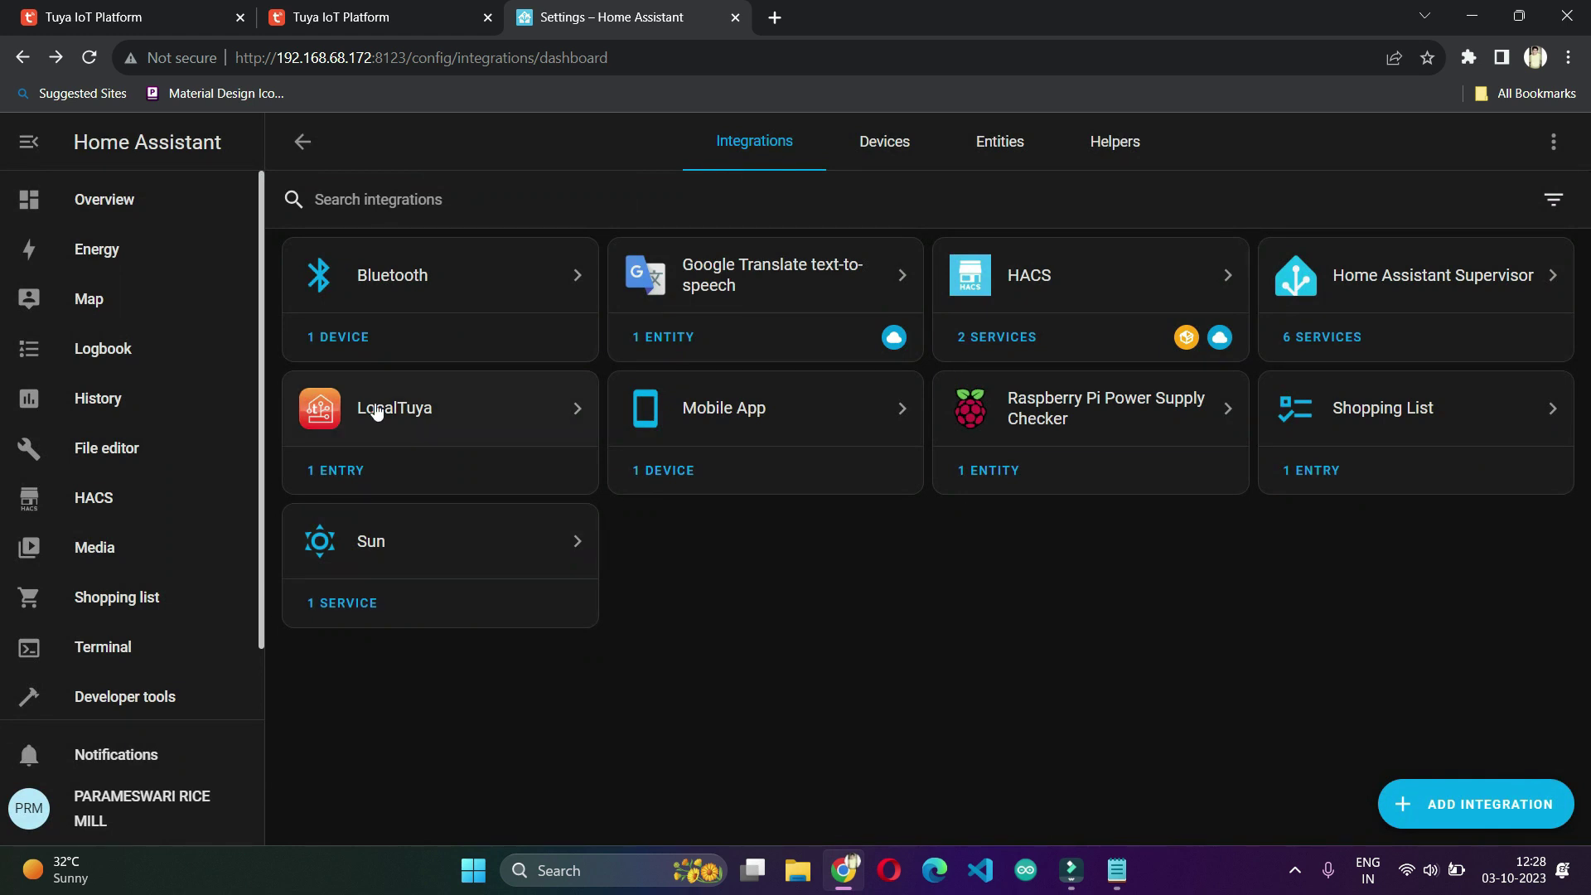
# - Start adding a new LocalTuya device, choosing the discovered 4 Switch Touch Panel
pyautogui.click(423, 421)
pyautogui.click(1328, 303)
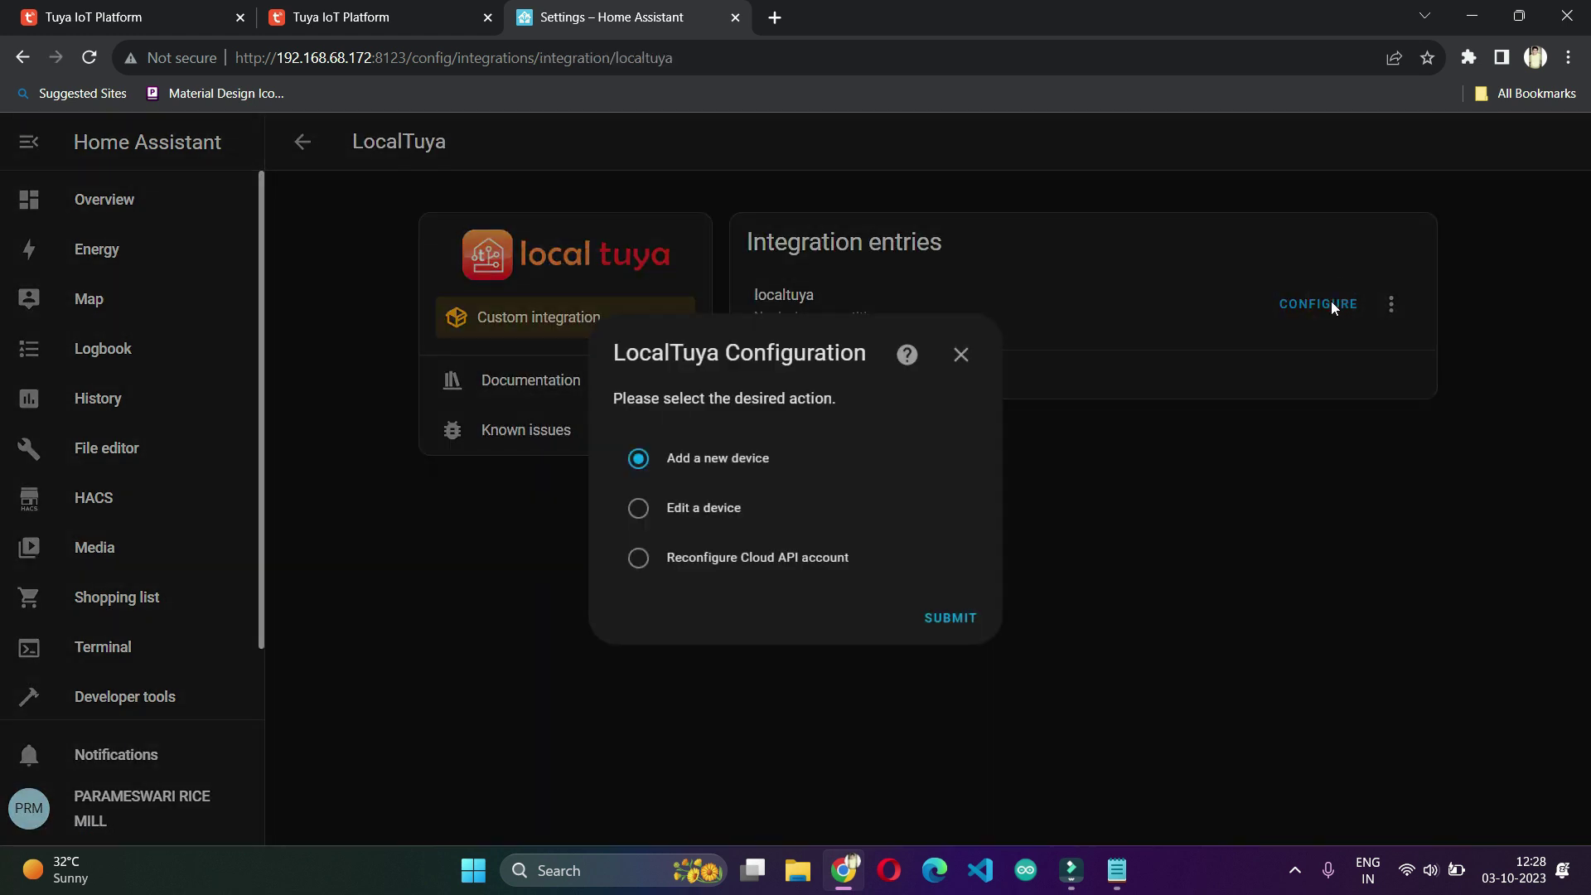
pyautogui.click(932, 618)
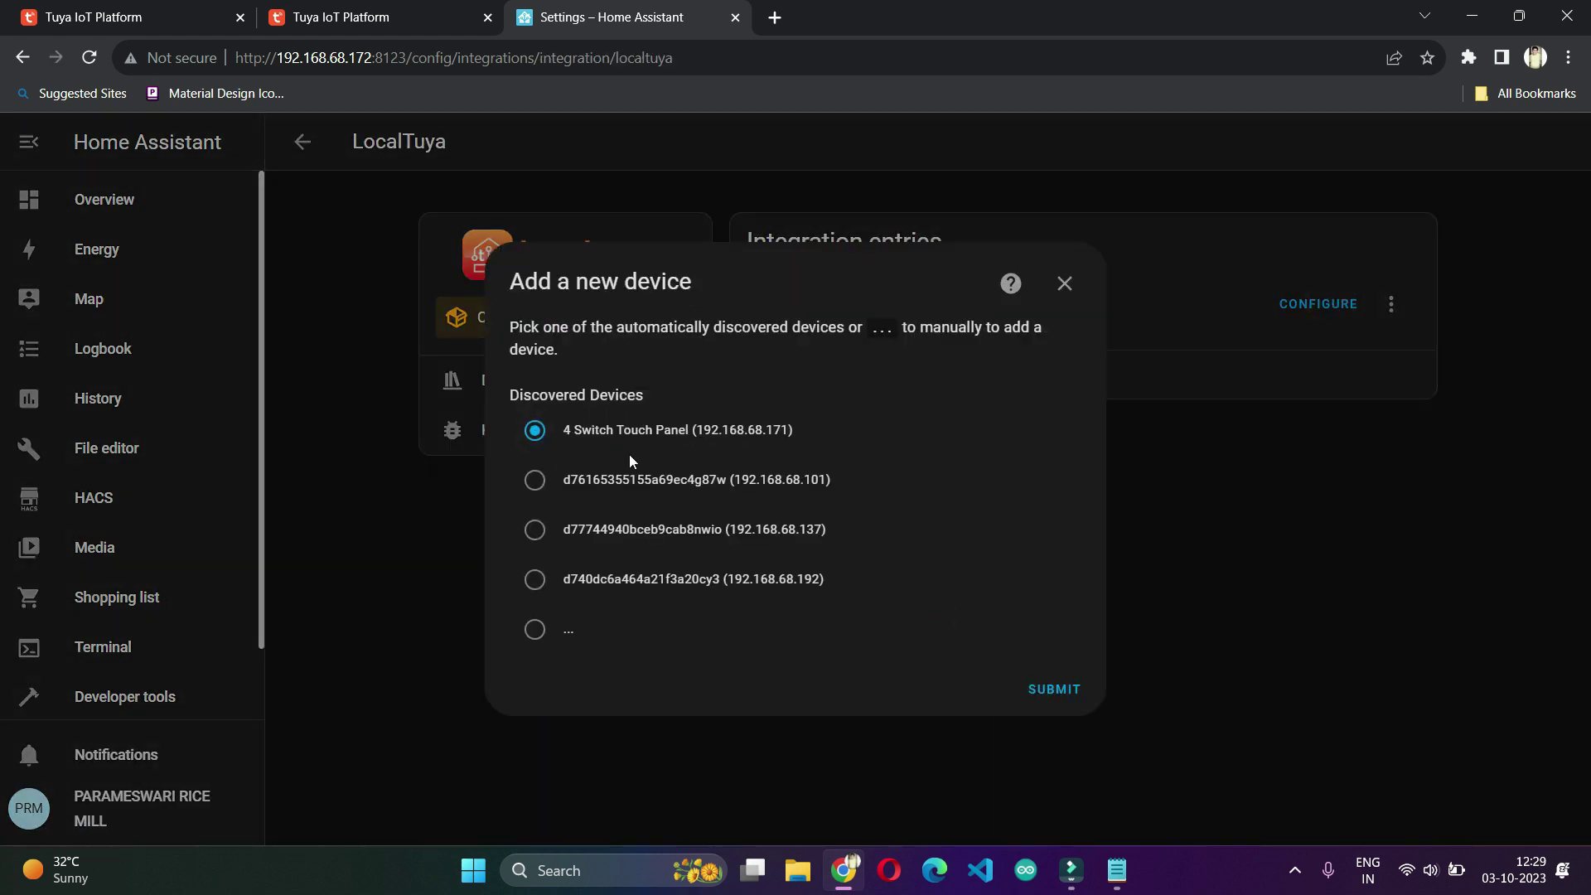
pyautogui.click(1042, 688)
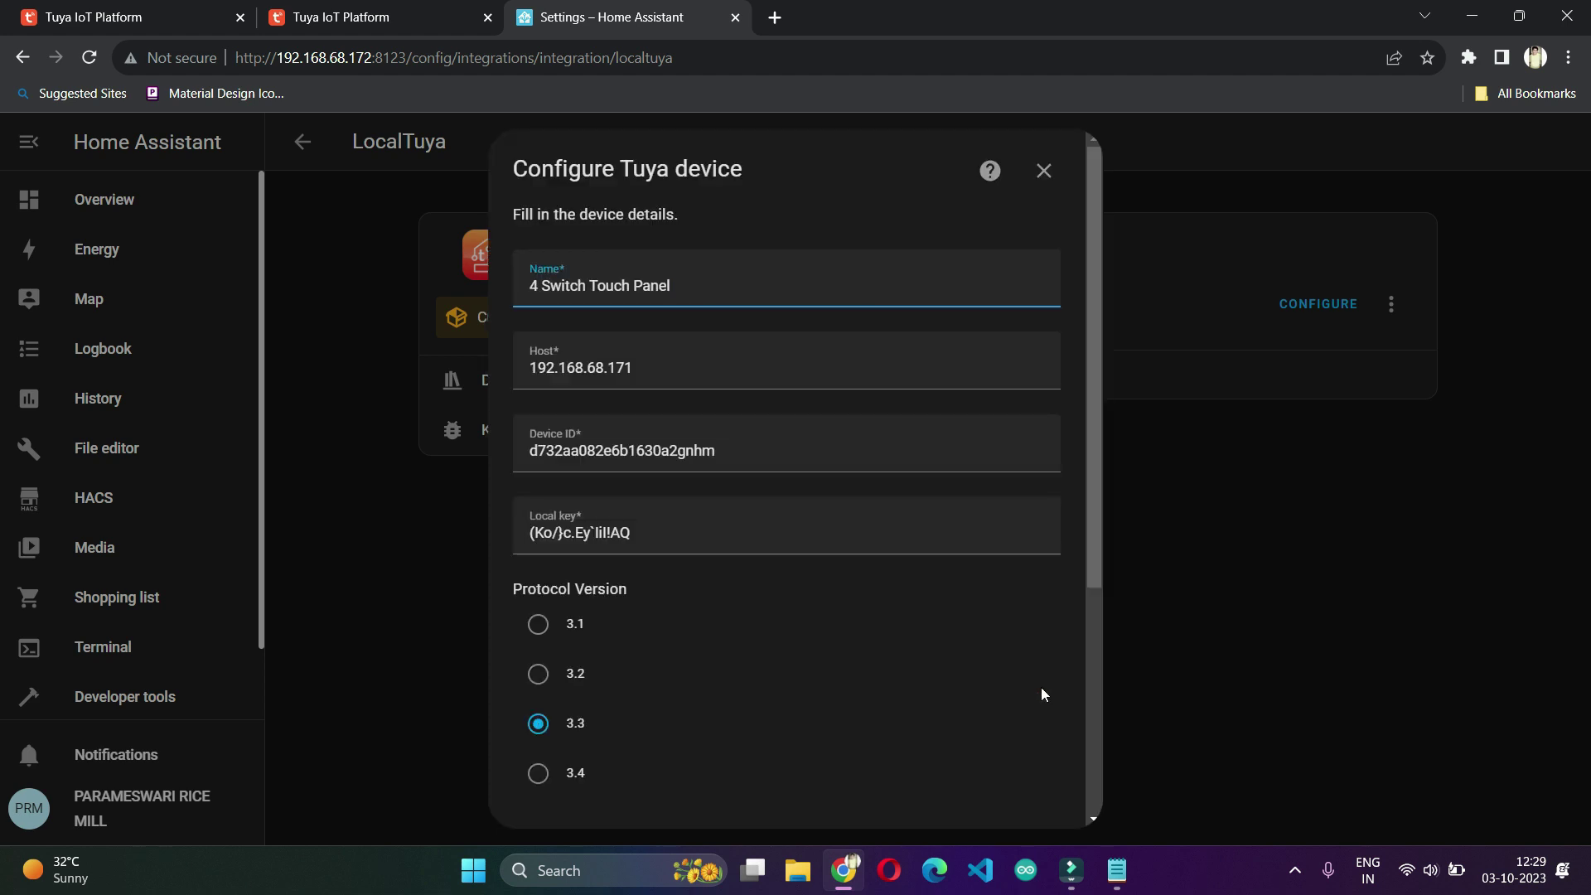
# - Check the local key against the Notepad notes and submit the device details with protocol 3.3
pyautogui.scroll(-2, 655, 621)
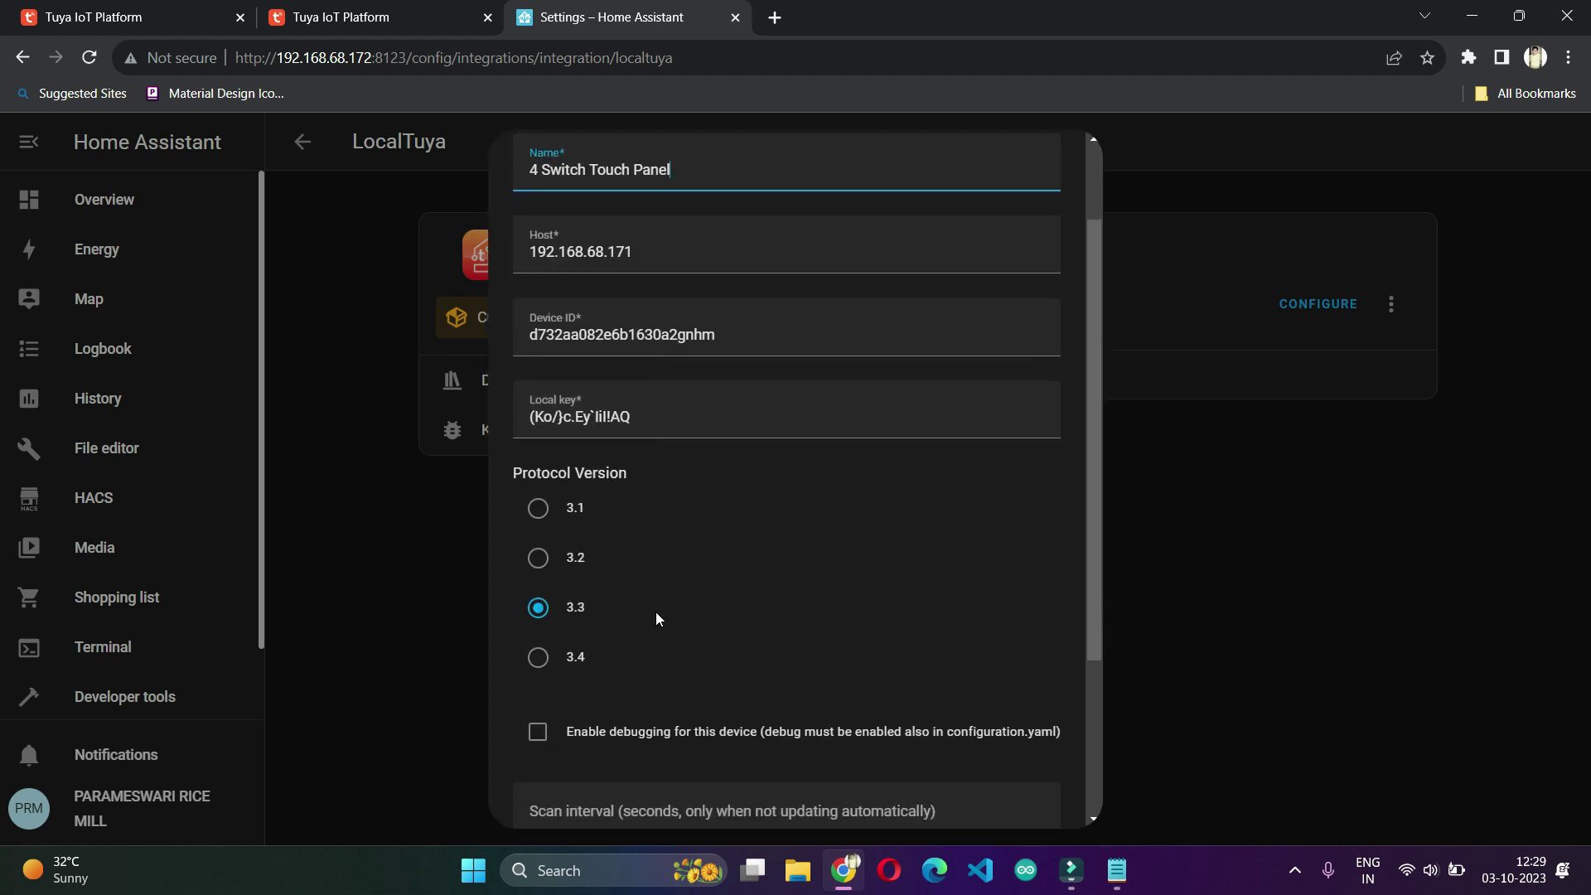
pyautogui.scroll(2, 655, 611)
pyautogui.click(1116, 872)
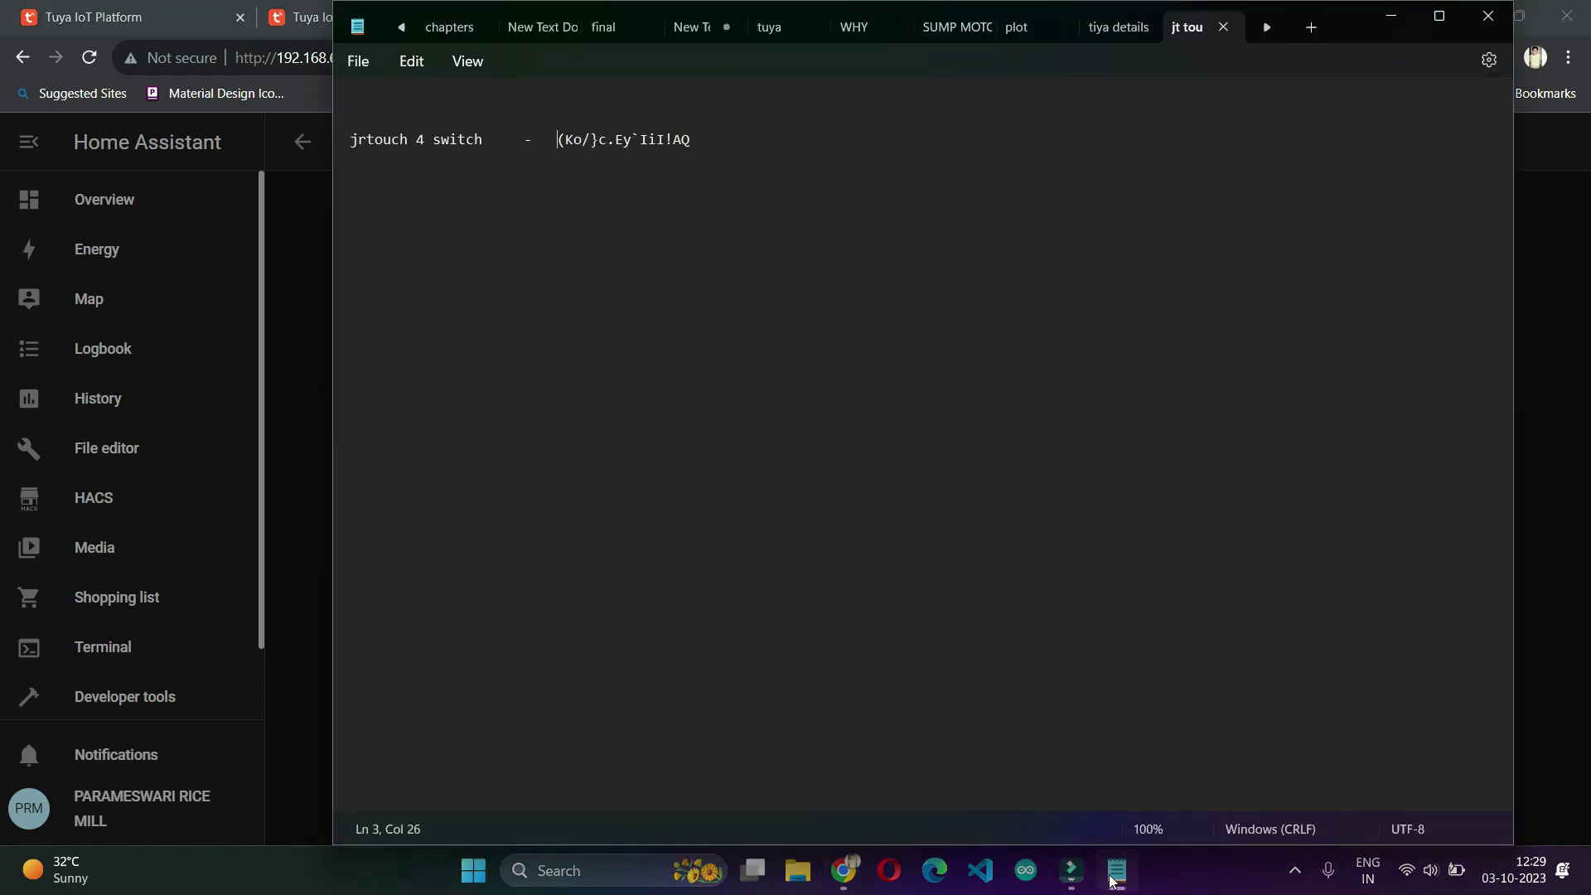
pyautogui.click(1393, 18)
pyautogui.scroll(-4, 872, 520)
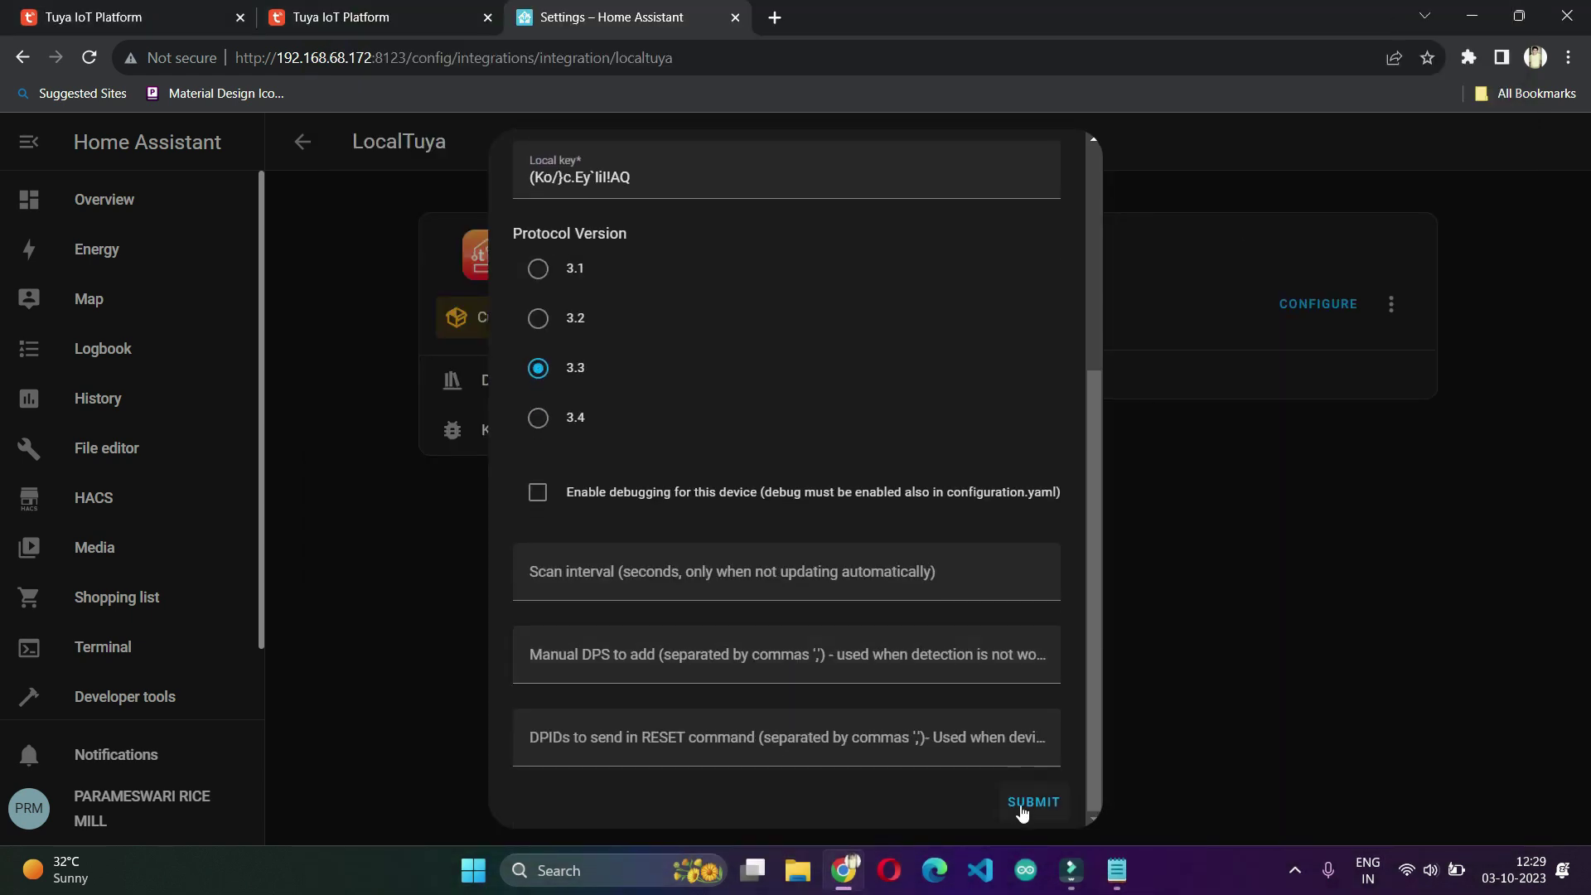
pyautogui.click(1023, 805)
# - Add a switch entity named 'Switch 1' with Restore on reconnect enabled
pyautogui.click(939, 578)
pyautogui.click(719, 373)
pyautogui.write('Switch 1')
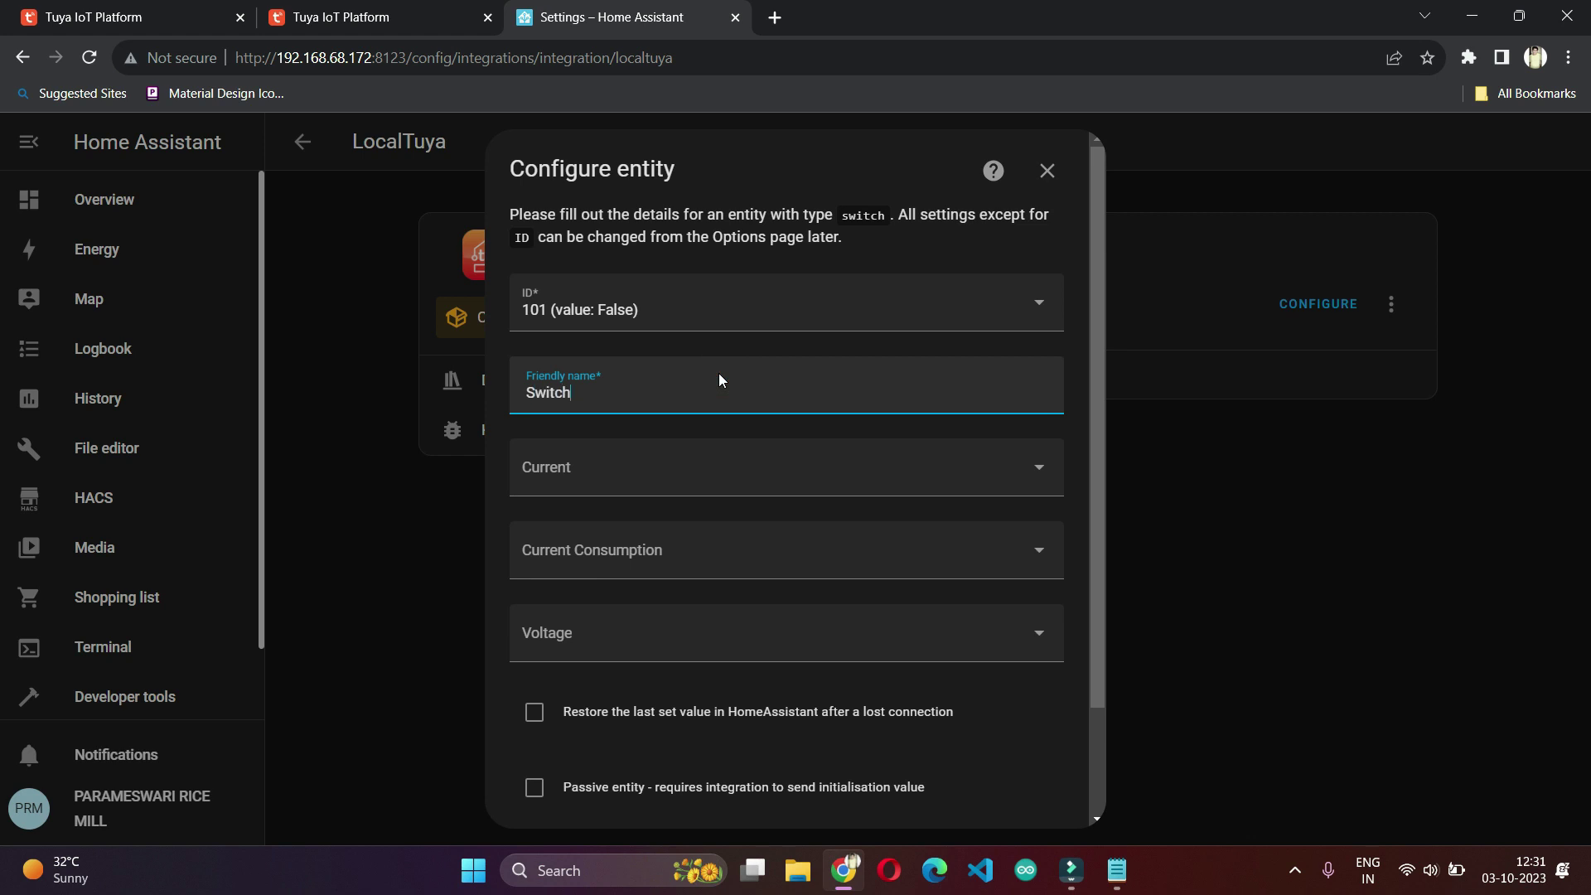
pyautogui.click(538, 710)
pyautogui.scroll(-2, 553, 709)
pyautogui.click(1021, 802)
# - Add 'Switch 2' for data point 102 with Restore on reconnect enabled
pyautogui.click(635, 550)
pyautogui.click(945, 610)
pyautogui.click(688, 383)
pyautogui.write('Switch 2')
pyautogui.scroll(-2, 692, 414)
pyautogui.click(534, 587)
pyautogui.click(1031, 797)
# - Add 'Switch 3' for data point 103 with Restore on reconnect enabled
pyautogui.click(634, 550)
pyautogui.click(945, 610)
pyautogui.click(680, 382)
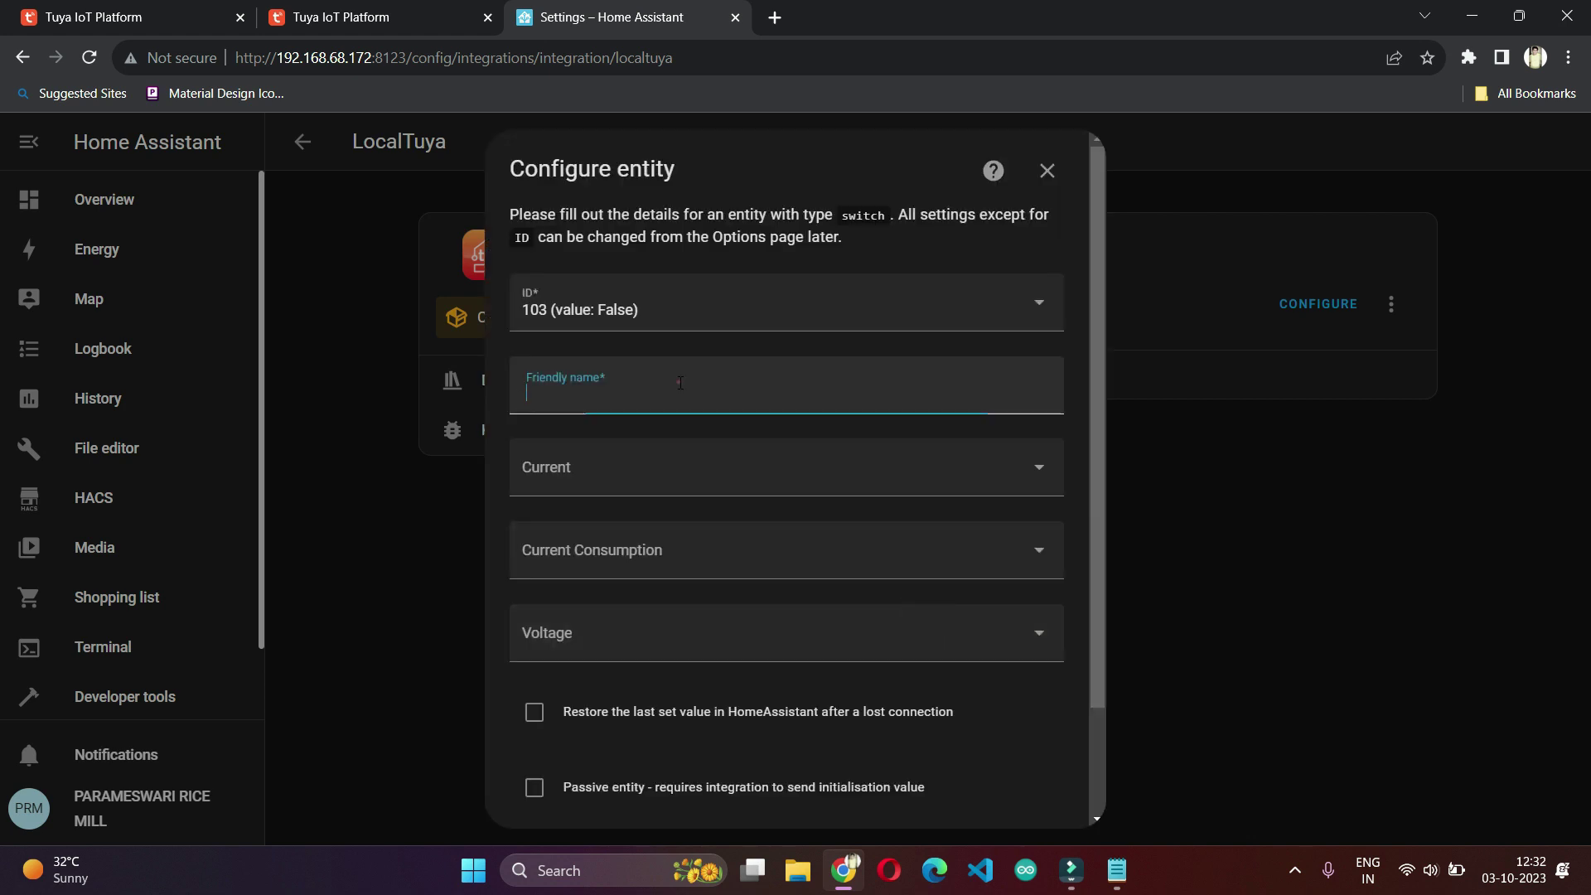
pyautogui.write('Switch 3')
pyautogui.click(535, 712)
pyautogui.scroll(-2, 534, 712)
pyautogui.click(1028, 799)
# - Add 'Switch 4' for data point 104 with Restore enabled and finish saving the device
pyautogui.click(638, 547)
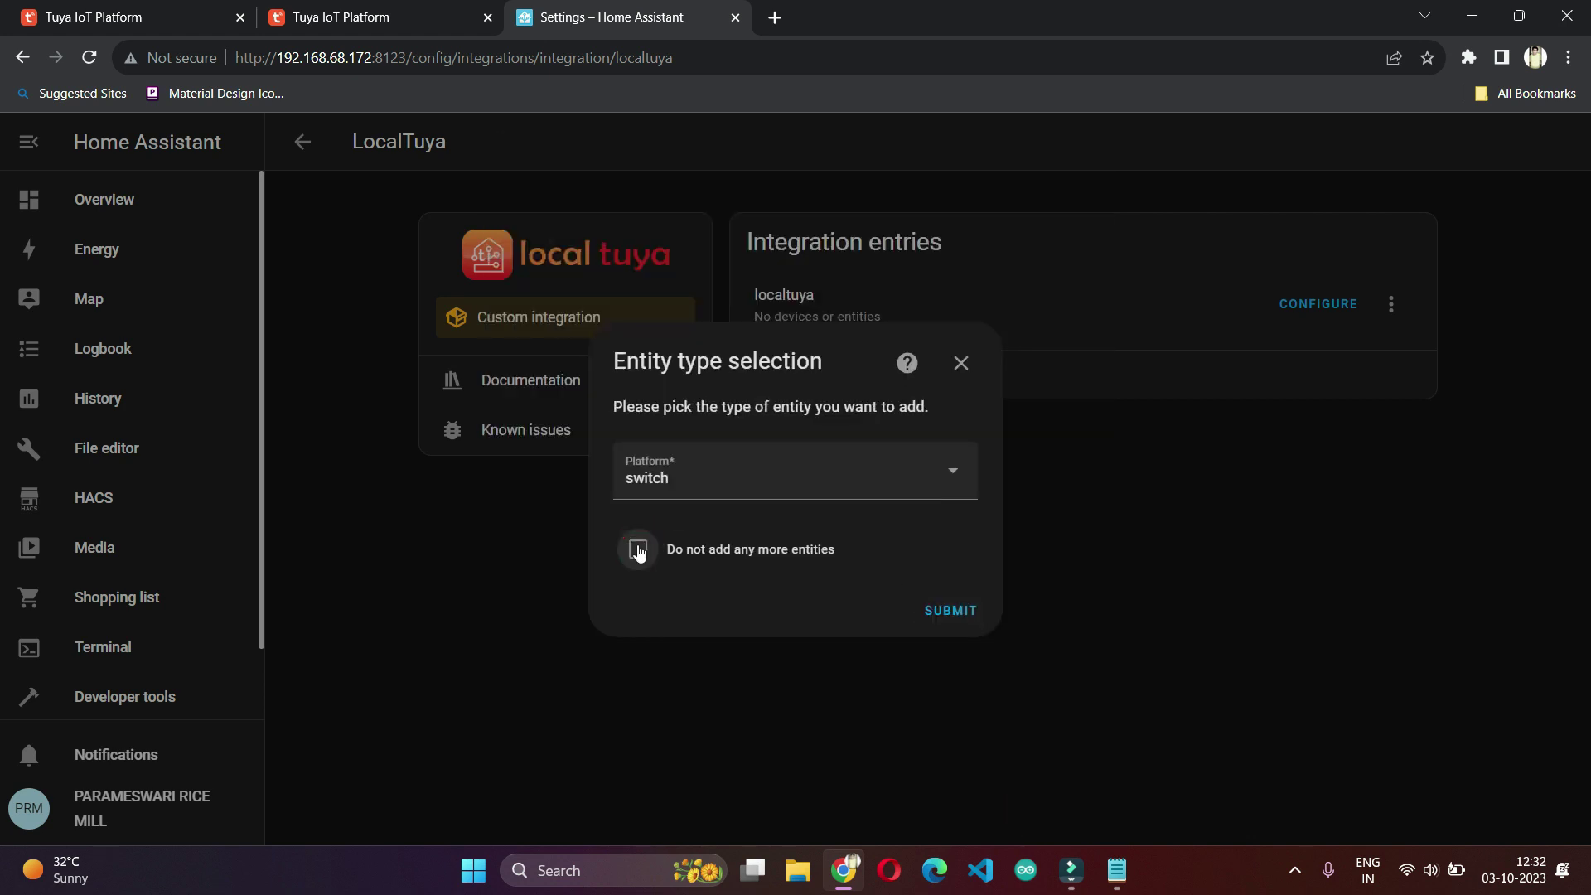
pyautogui.click(928, 612)
pyautogui.click(654, 391)
pyautogui.write('Switch 4')
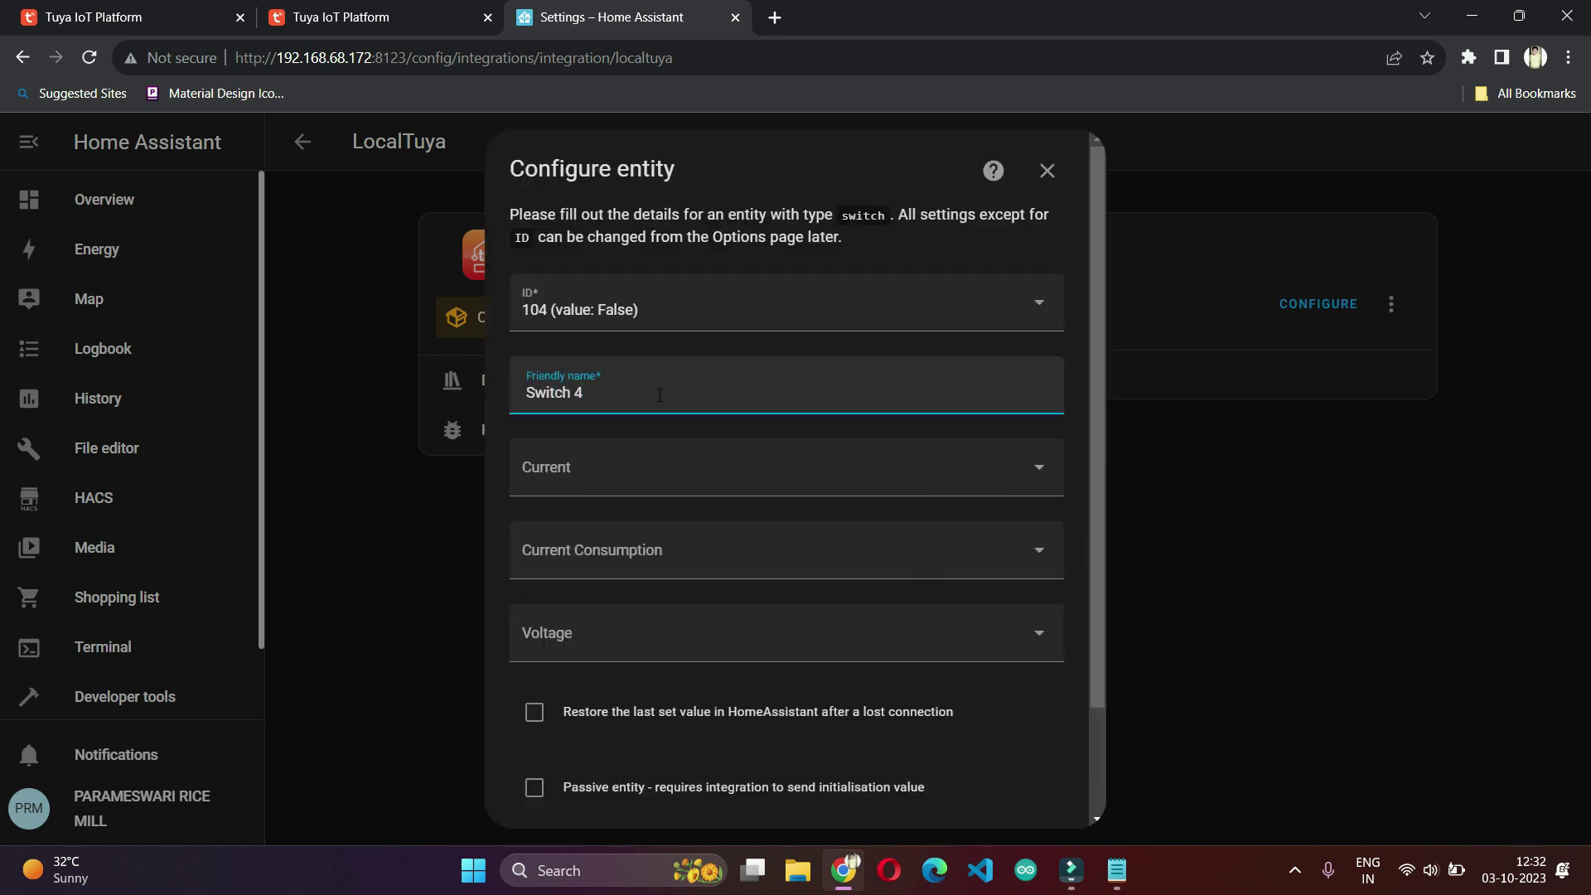
pyautogui.scroll(-2, 660, 395)
pyautogui.click(535, 582)
pyautogui.click(1032, 804)
pyautogui.click(952, 609)
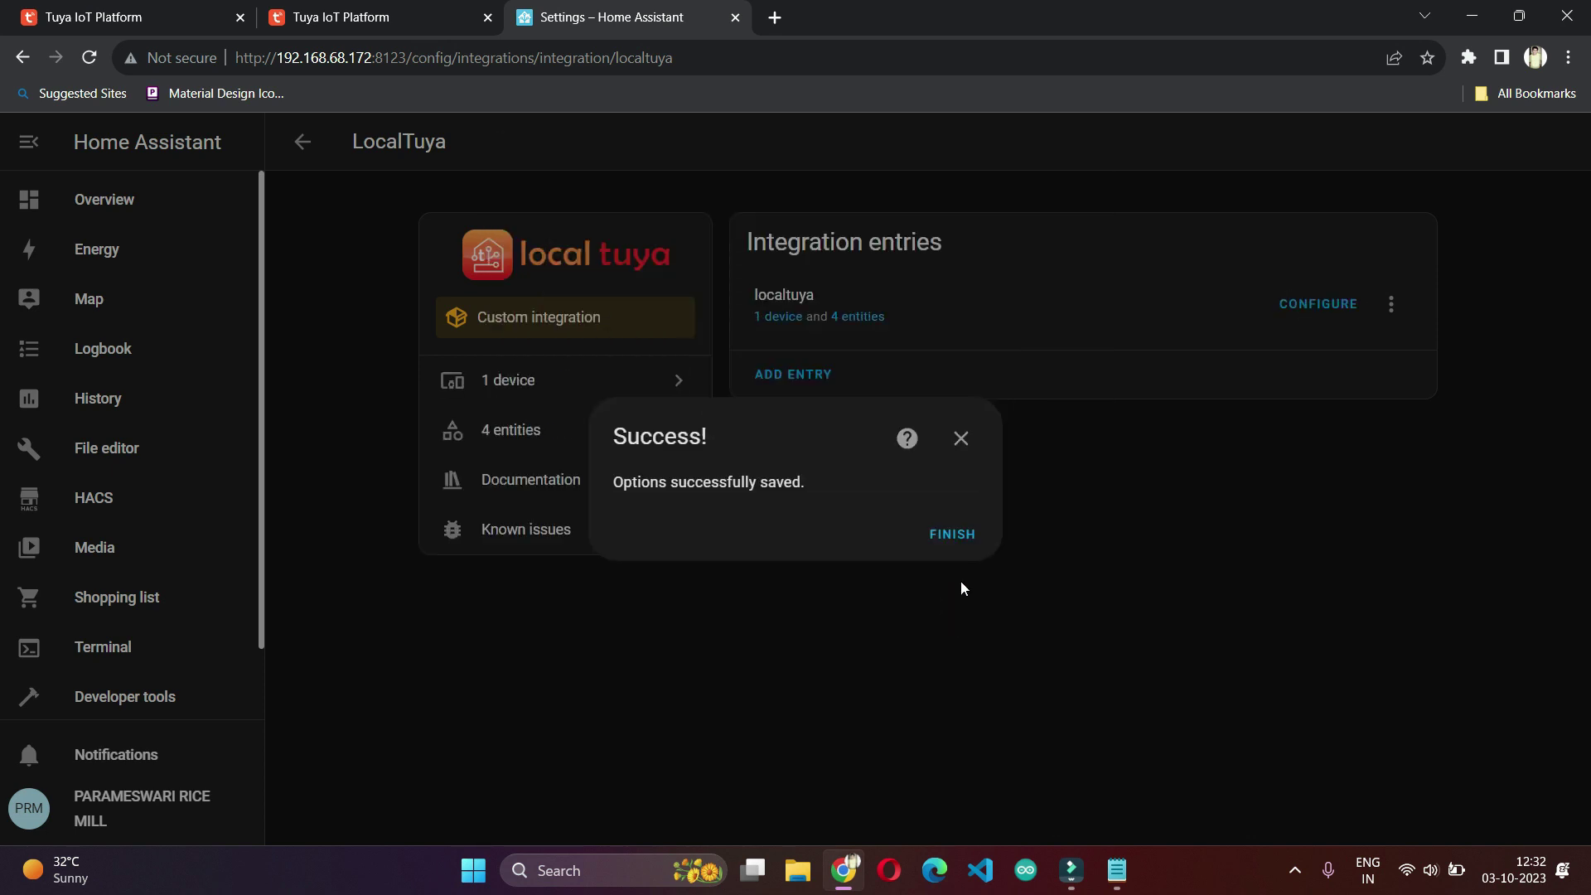
pyautogui.click(952, 534)
# - Turn on Switch 1 through Switch 4 from the 4 Switch Touch Panel device page
pyautogui.click(775, 317)
pyautogui.click(1048, 343)
pyautogui.click(1048, 393)
pyautogui.click(1048, 443)
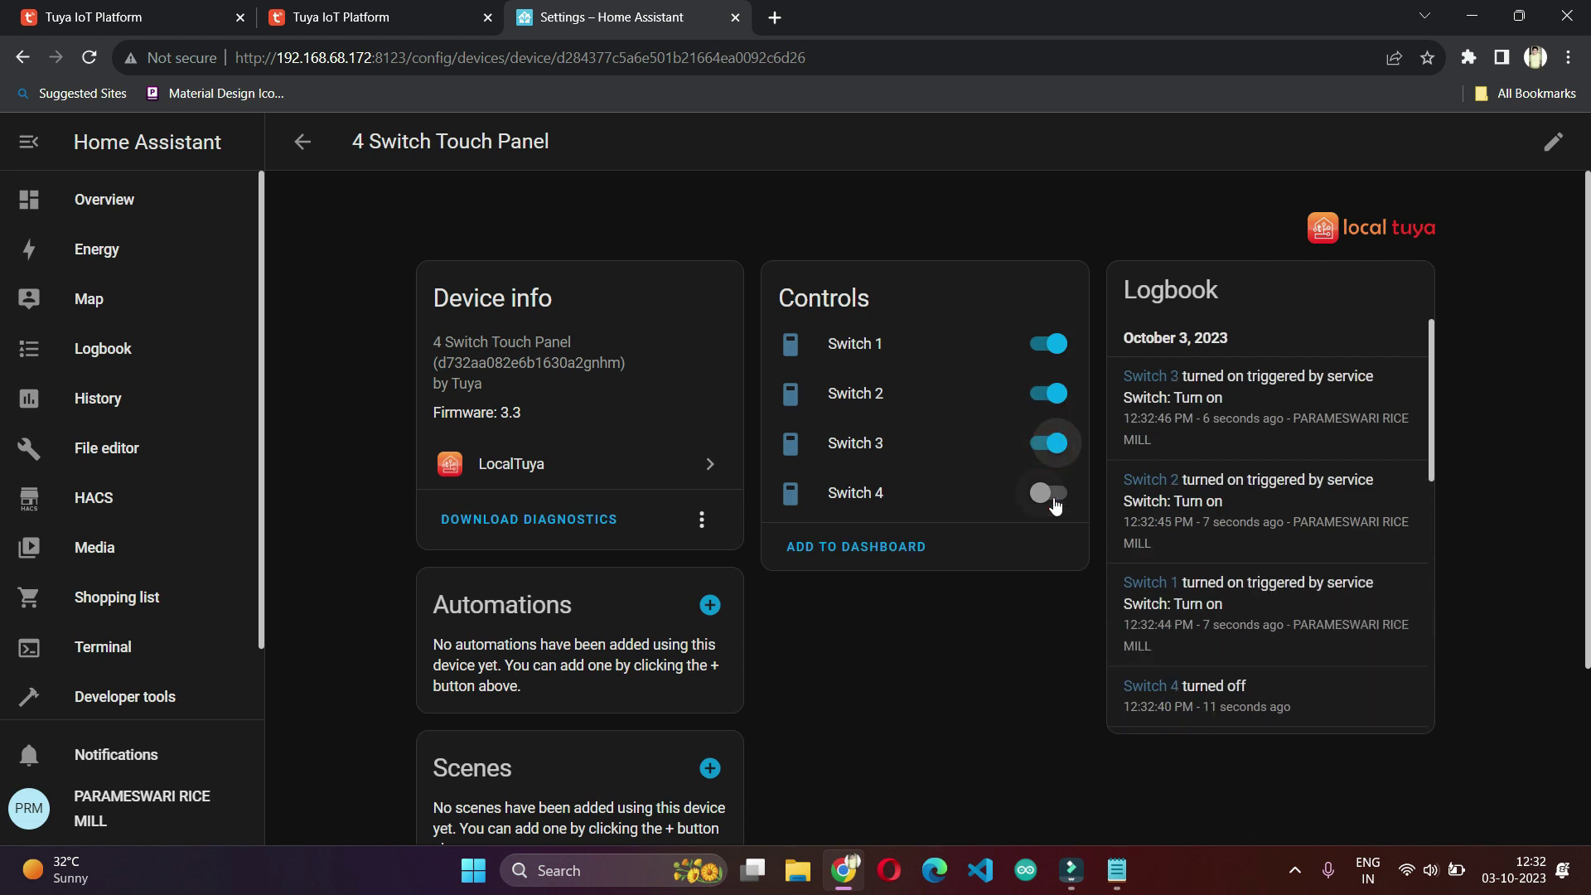
pyautogui.click(1052, 496)
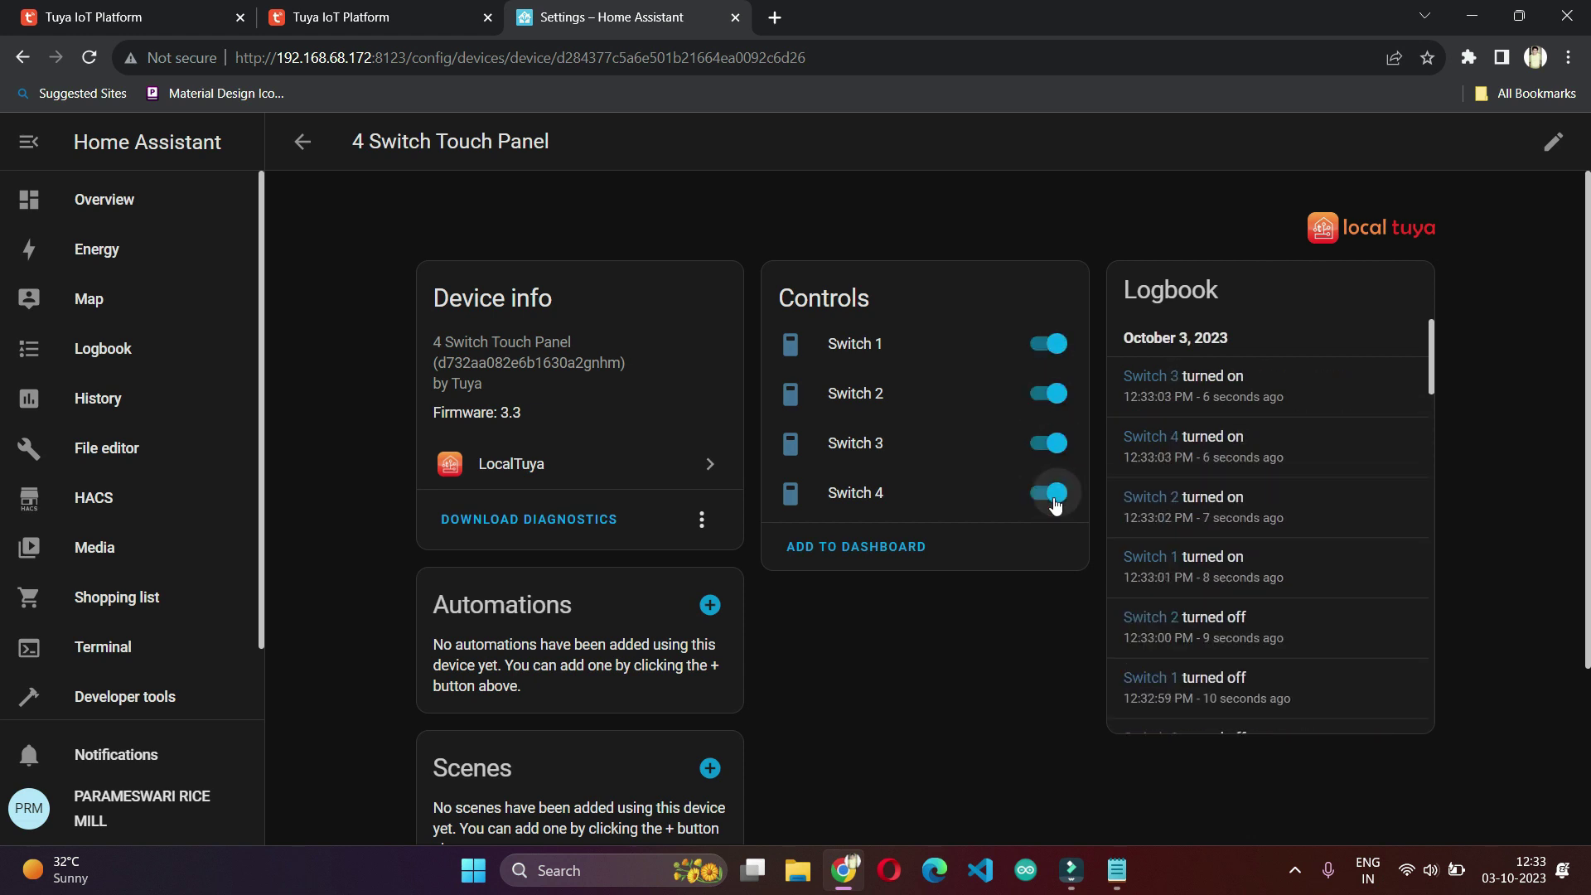
# - Open the API Explorer in the Tuya IoT Platform, closing the duplicate tab
pyautogui.click(133, 16)
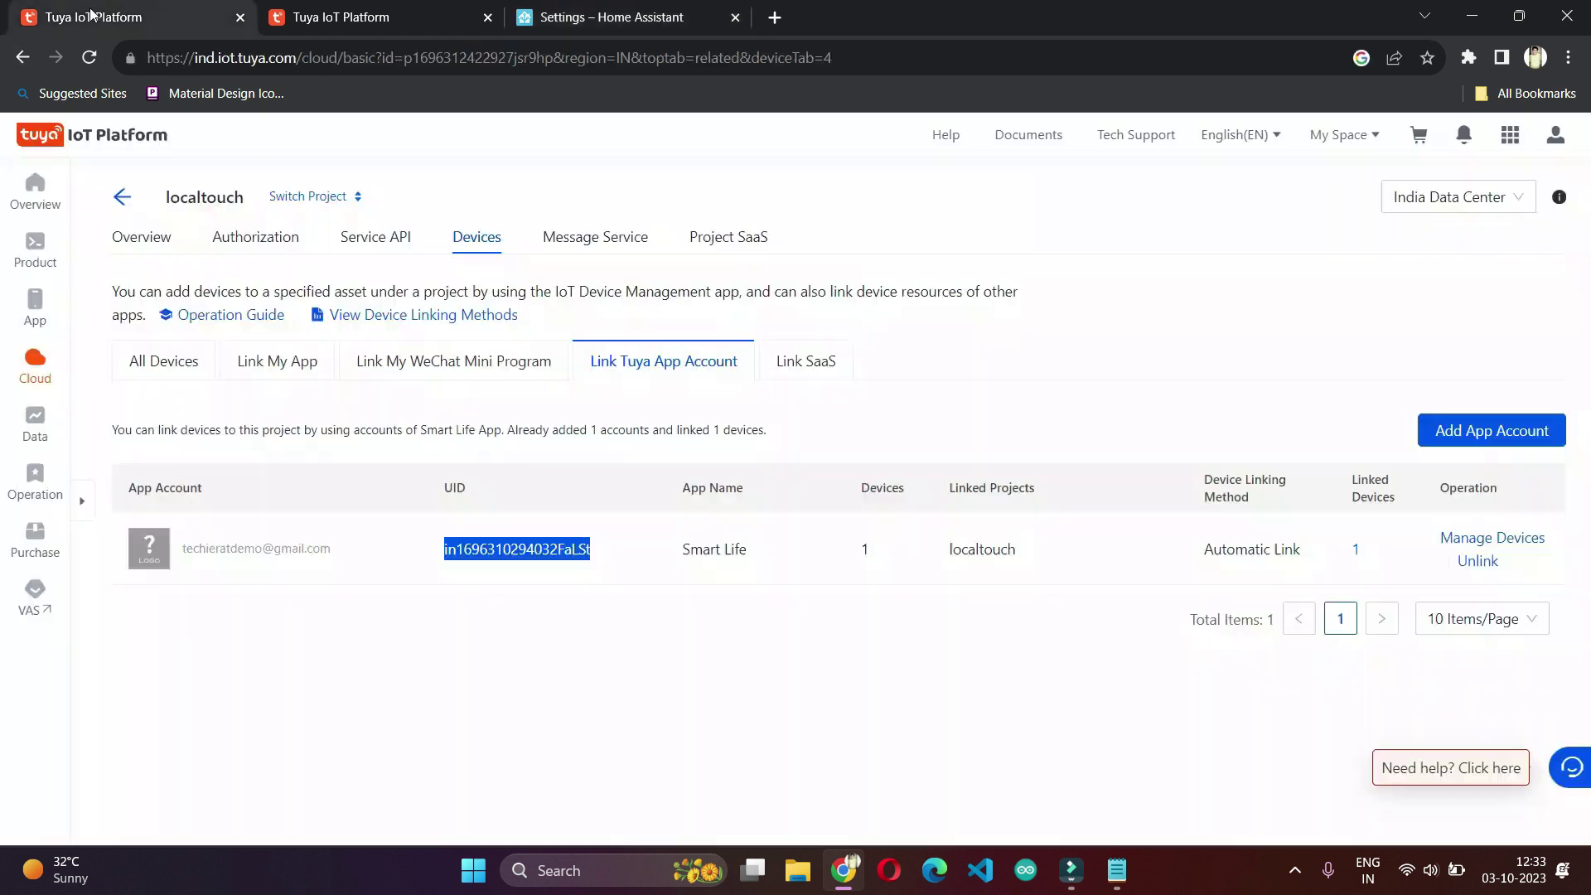
pyautogui.moveTo(35, 195)
pyautogui.click(112, 305)
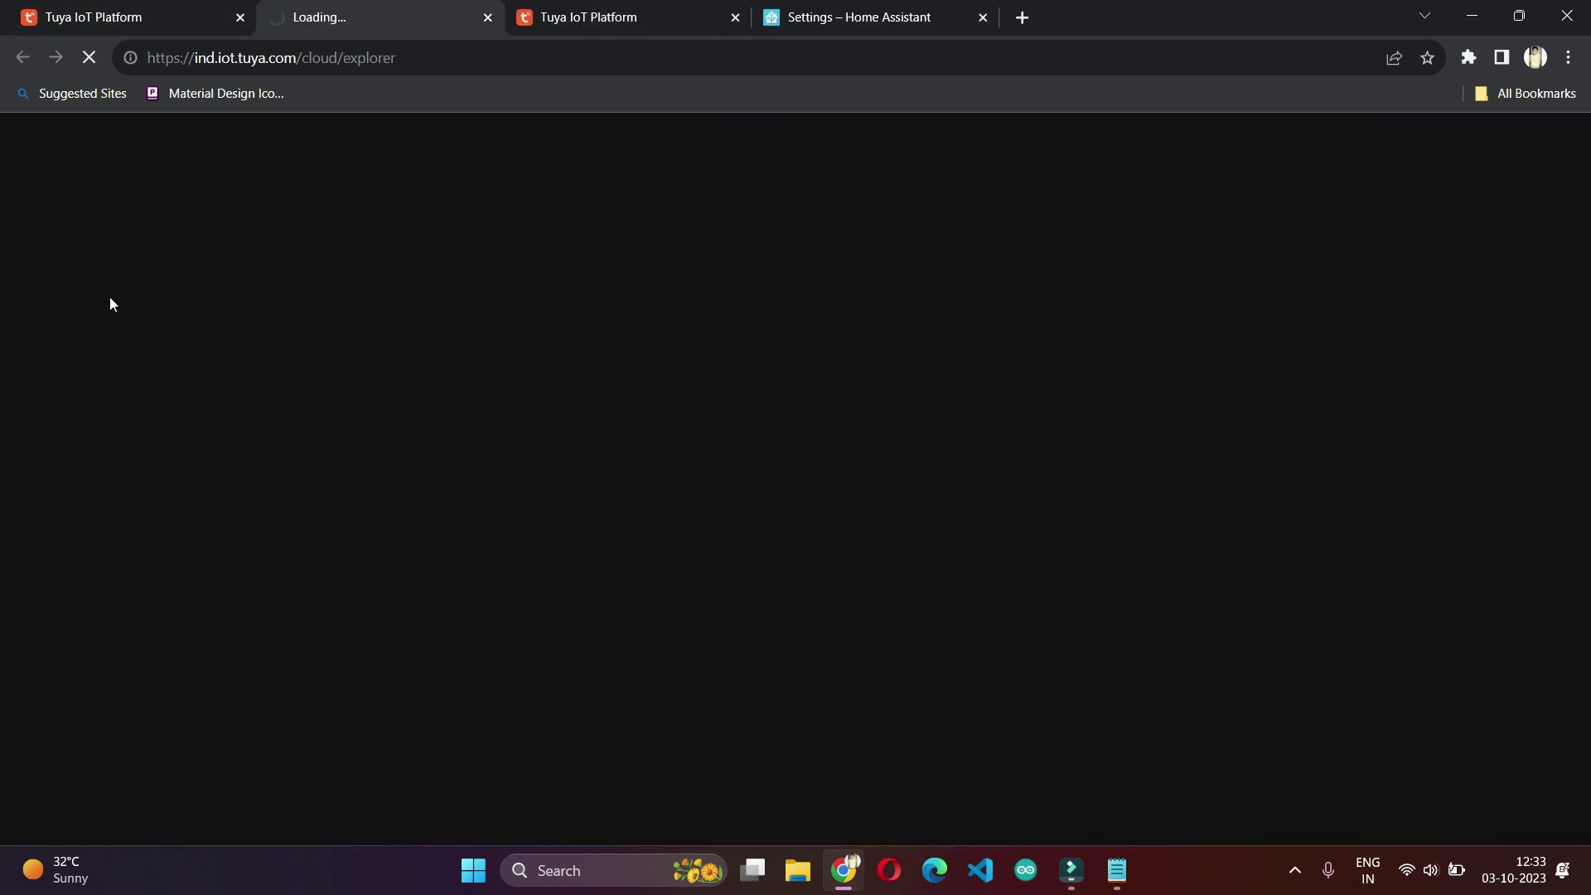
pyautogui.hotkey('ctrl', 'w')
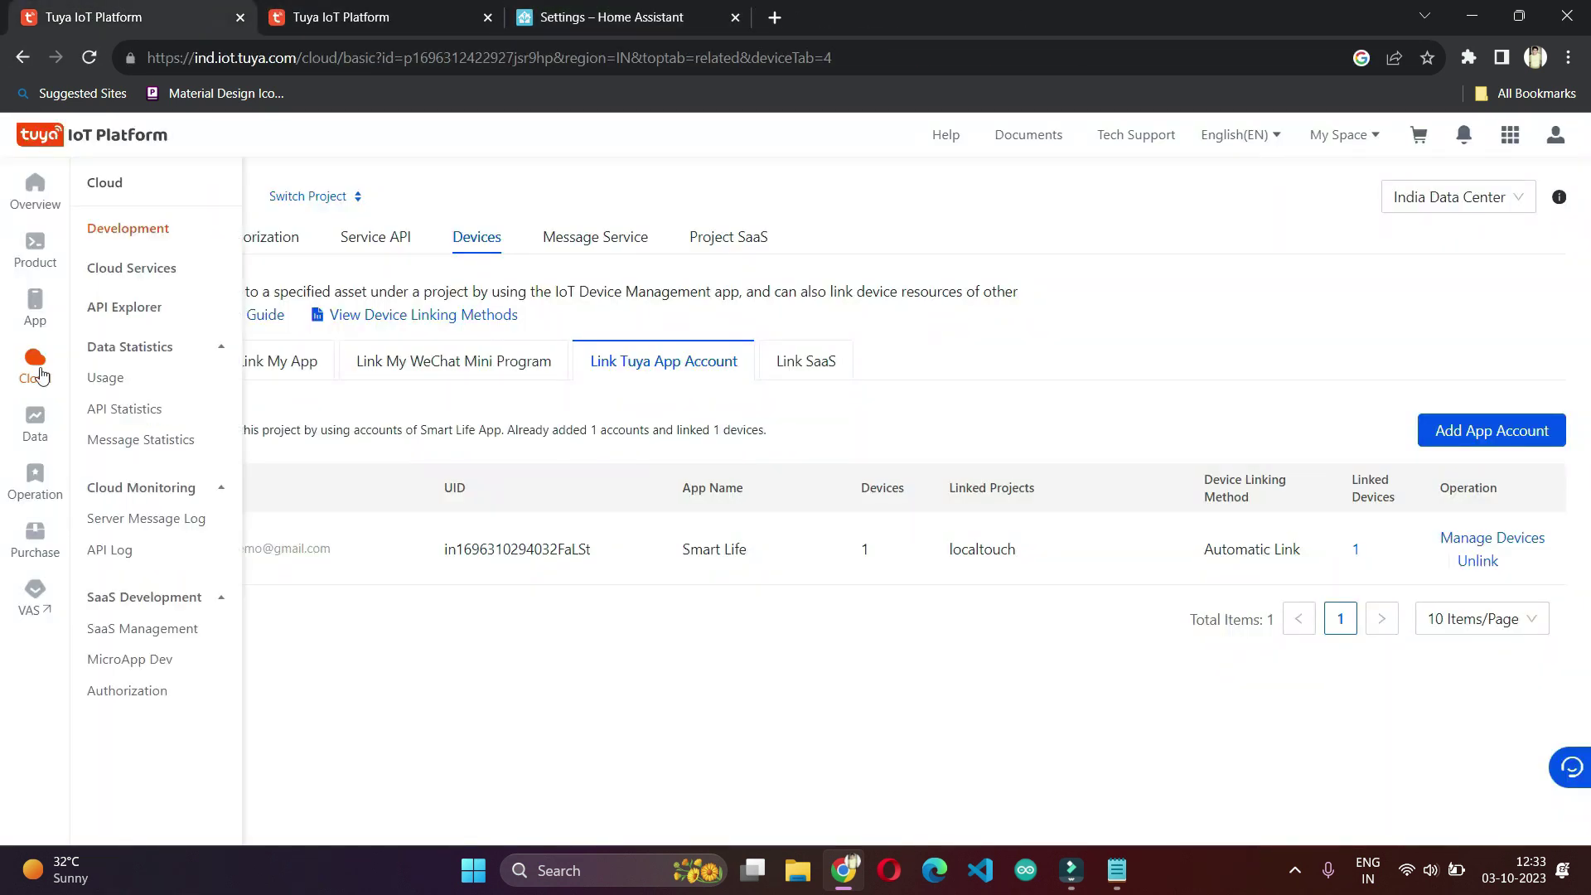
pyautogui.click(353, 18)
# - Open the Device Control Query Properties request and copy the panel's device ID
pyautogui.click(25, 626)
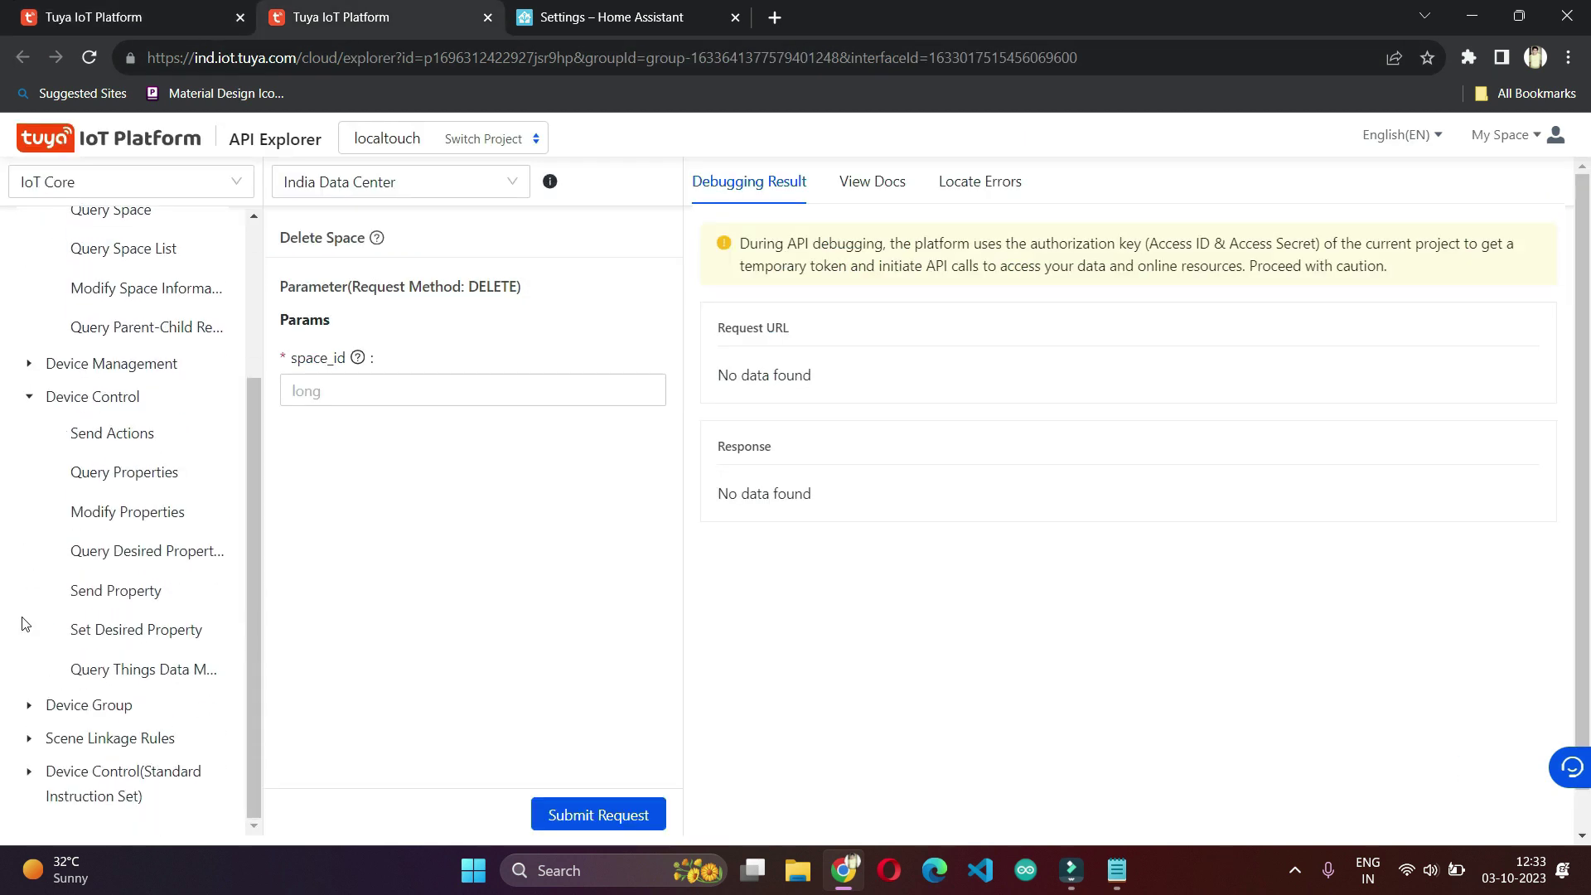
pyautogui.click(100, 472)
pyautogui.click(130, 16)
pyautogui.click(157, 360)
pyautogui.moveTo(273, 701); pyautogui.dragTo(462, 701)
pyautogui.hotkey('ctrl', 'c')
# - Run Query Properties for the panel's device ID and find child_lock as data point 121
pyautogui.click(354, 18)
pyautogui.click(364, 387)
pyautogui.hotkey('ctrl', 'v')
pyautogui.click(561, 809)
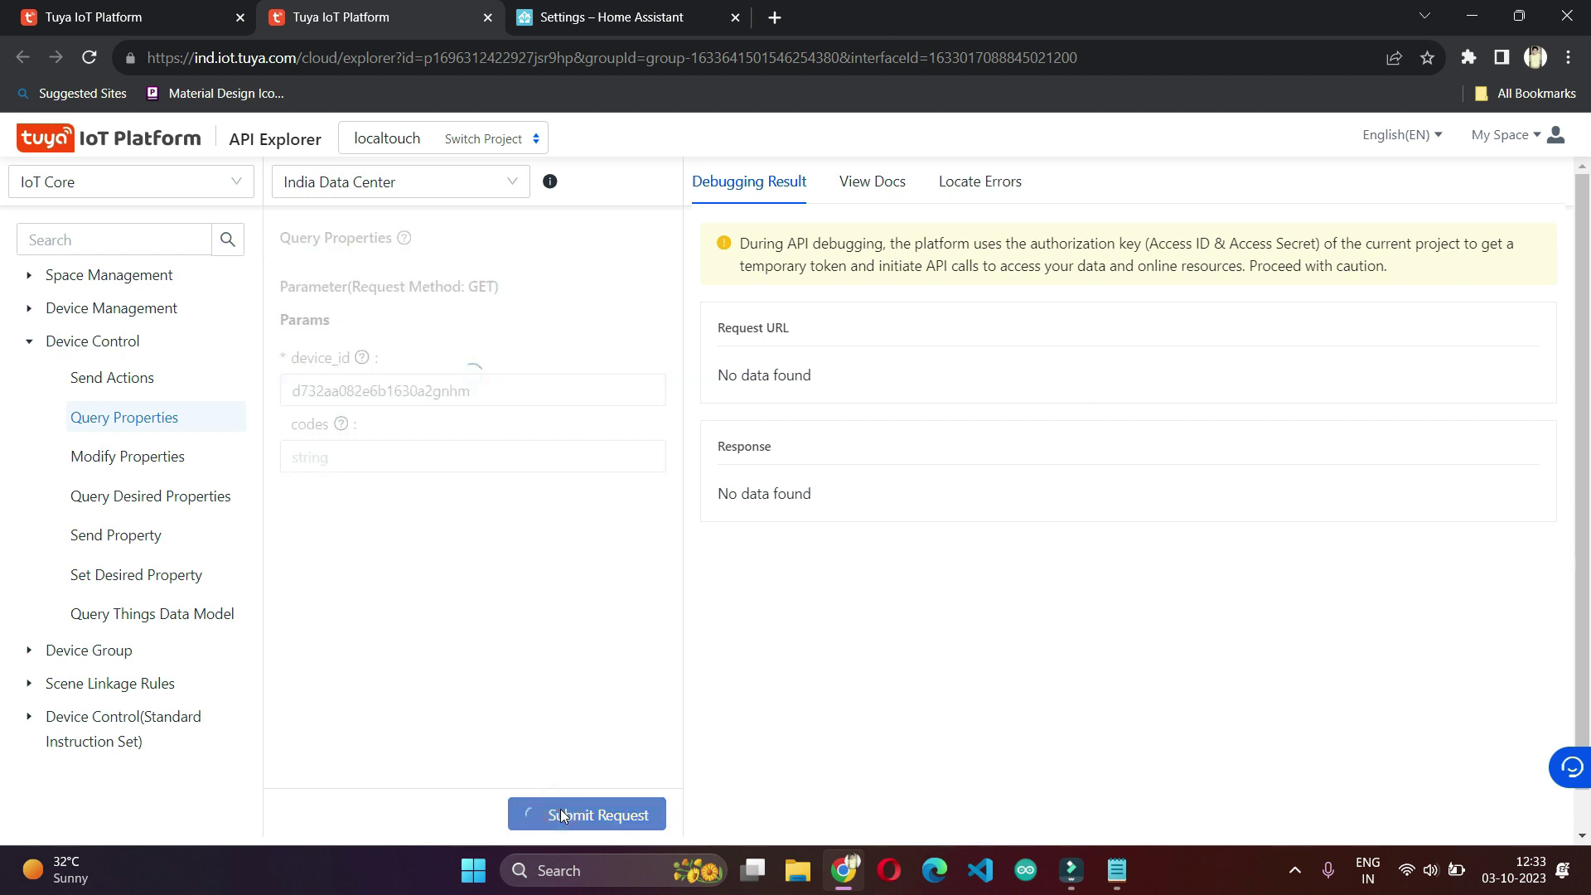
pyautogui.scroll(-9, 866, 519)
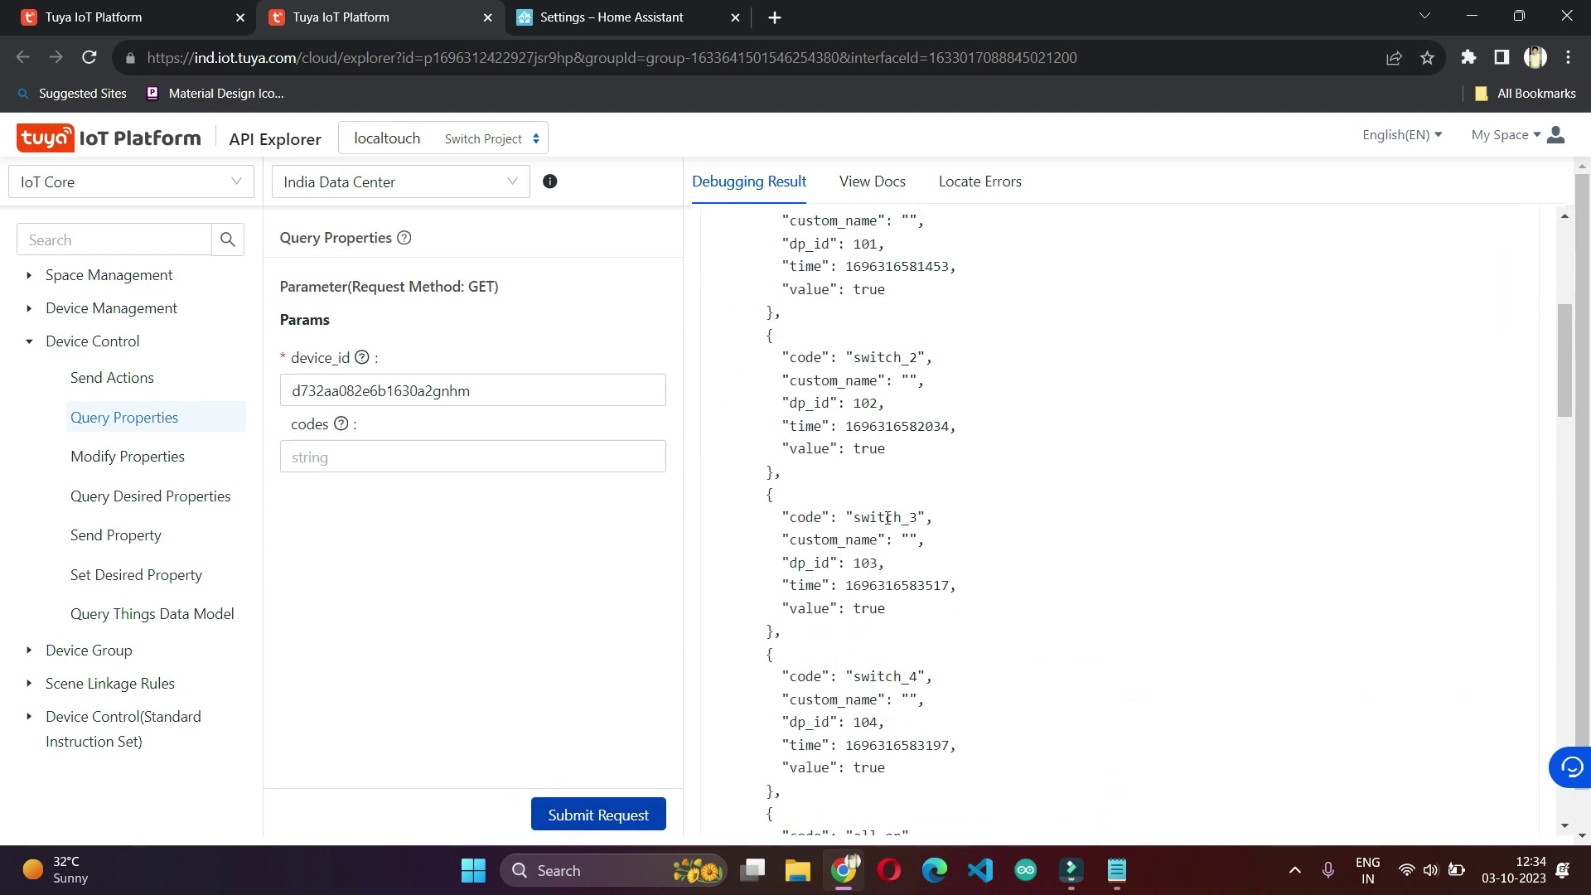
pyautogui.scroll(-8, 862, 634)
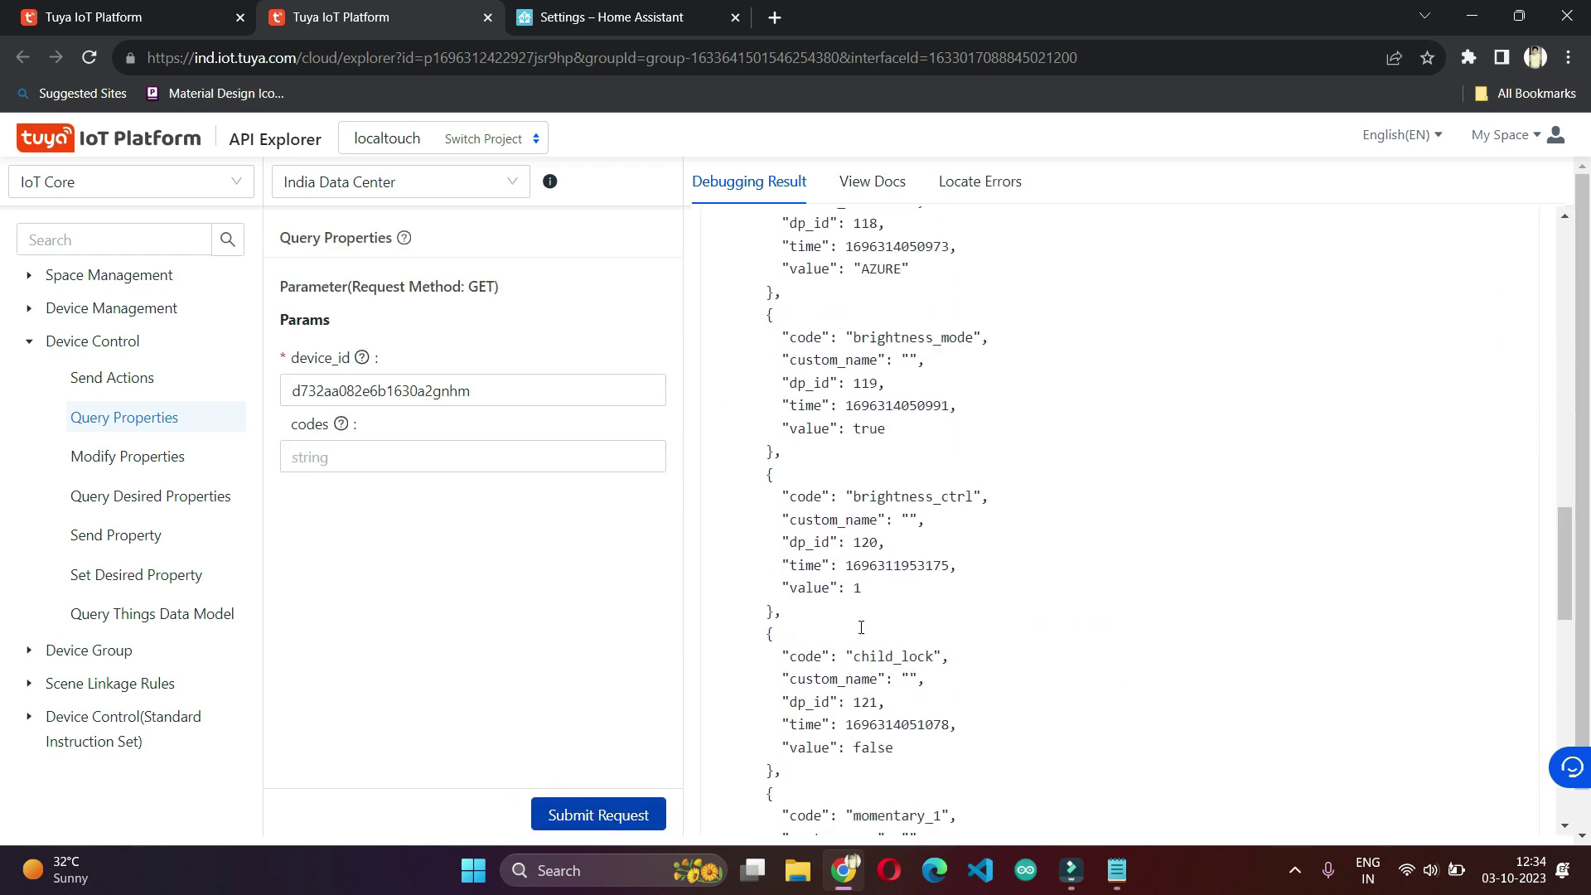
pyautogui.click(614, 17)
pyautogui.click(622, 472)
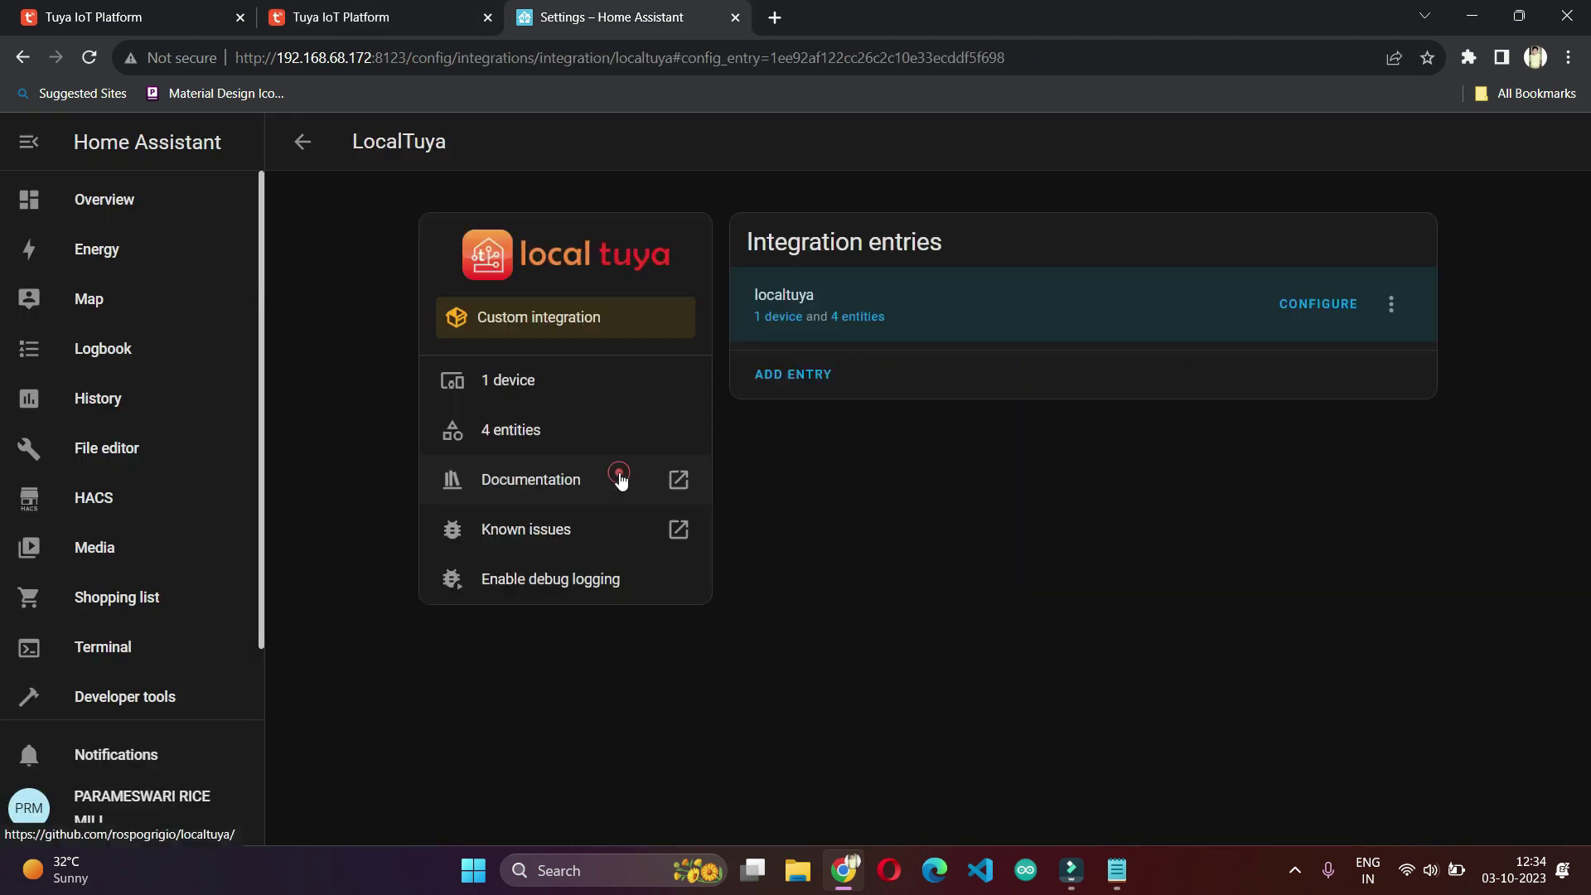
pyautogui.click(1317, 303)
pyautogui.click(689, 507)
pyautogui.click(951, 617)
pyautogui.click(1049, 572)
pyautogui.scroll(-10, 788, 580)
pyautogui.click(1032, 797)
pyautogui.scroll(-1, 912, 580)
pyautogui.click(1036, 801)
pyautogui.click(1036, 801)
pyautogui.click(1036, 802)
pyautogui.click(1036, 801)
pyautogui.click(949, 537)
# - Reopen the panel's LocalTuya settings, tick add more entities, and pick switch as the type
pyautogui.click(1318, 303)
pyautogui.click(689, 507)
pyautogui.click(951, 618)
pyautogui.click(942, 579)
pyautogui.scroll(-10, 943, 579)
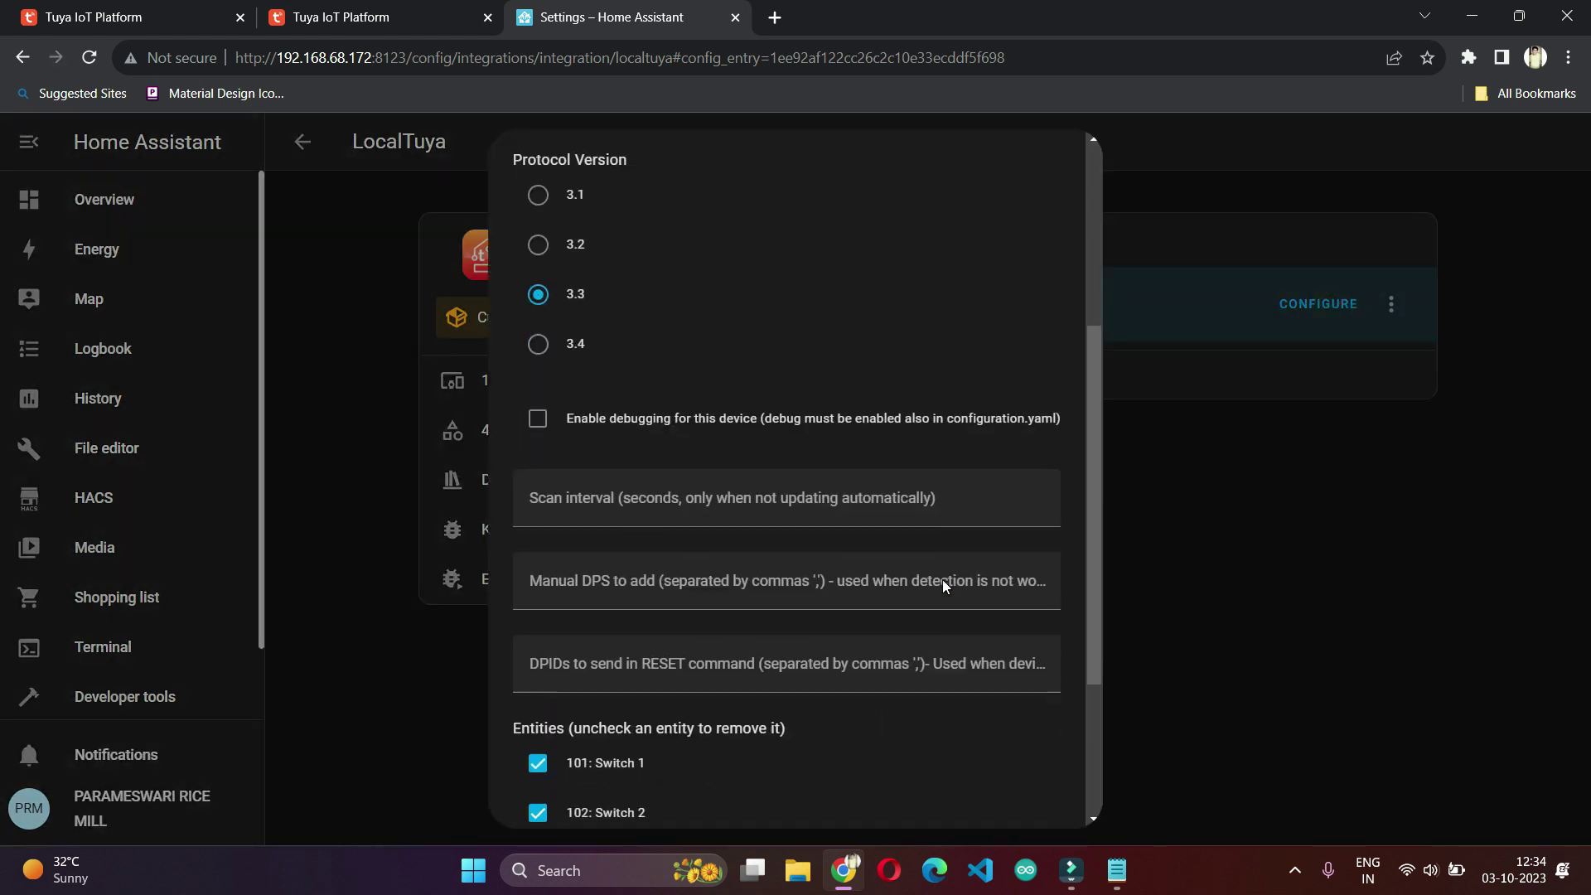
pyautogui.click(537, 742)
pyautogui.click(1033, 802)
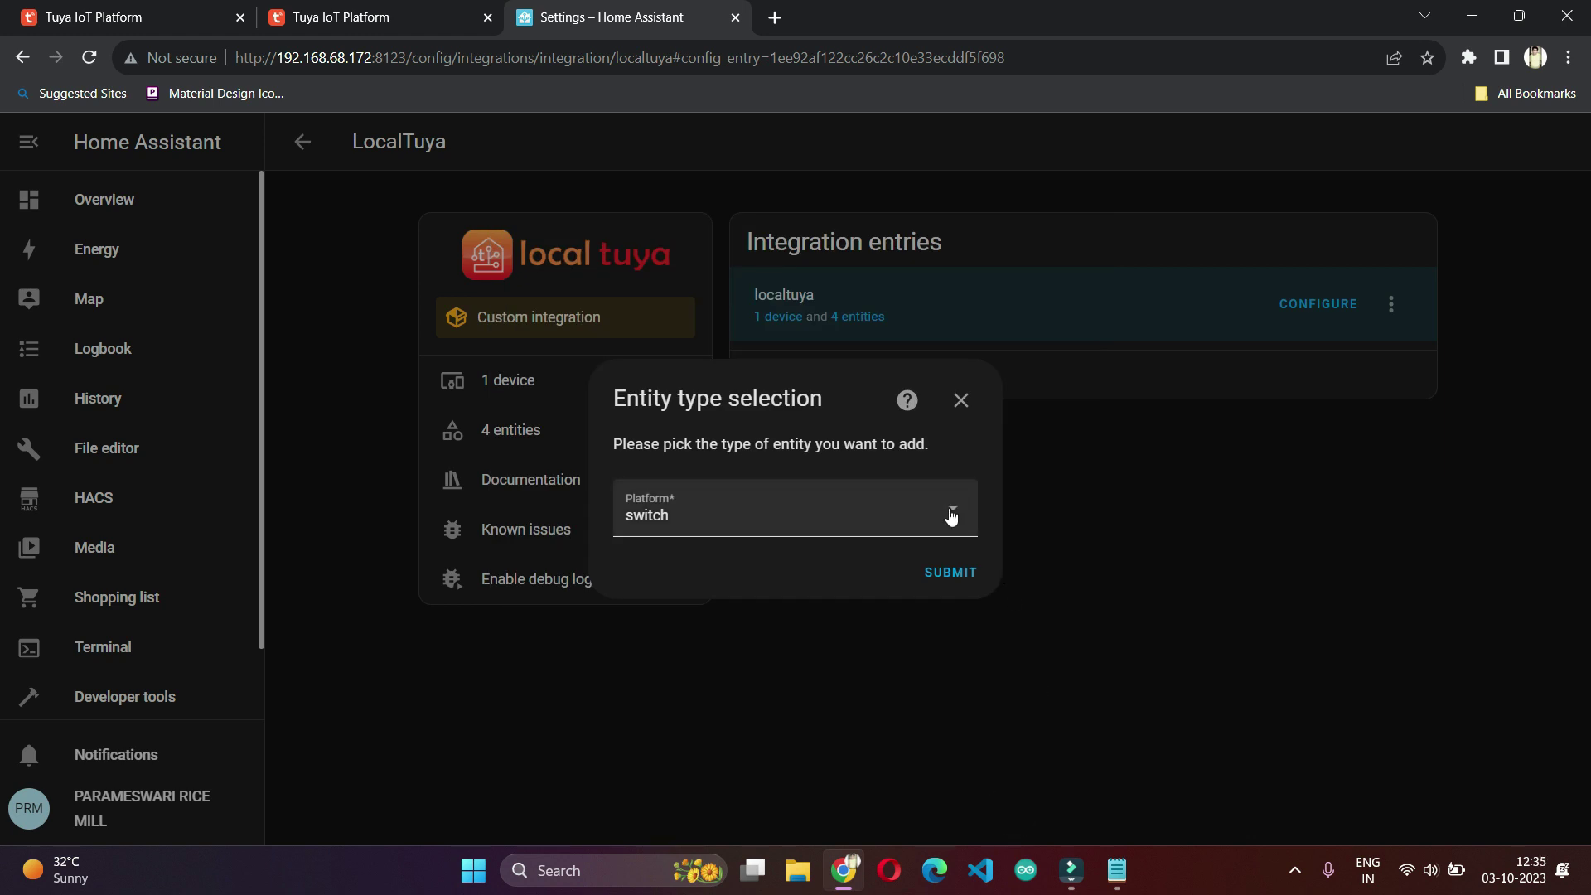
pyautogui.click(947, 570)
# - Add data point 121 as a switch named 'child Lock' and save the device
pyautogui.click(362, 18)
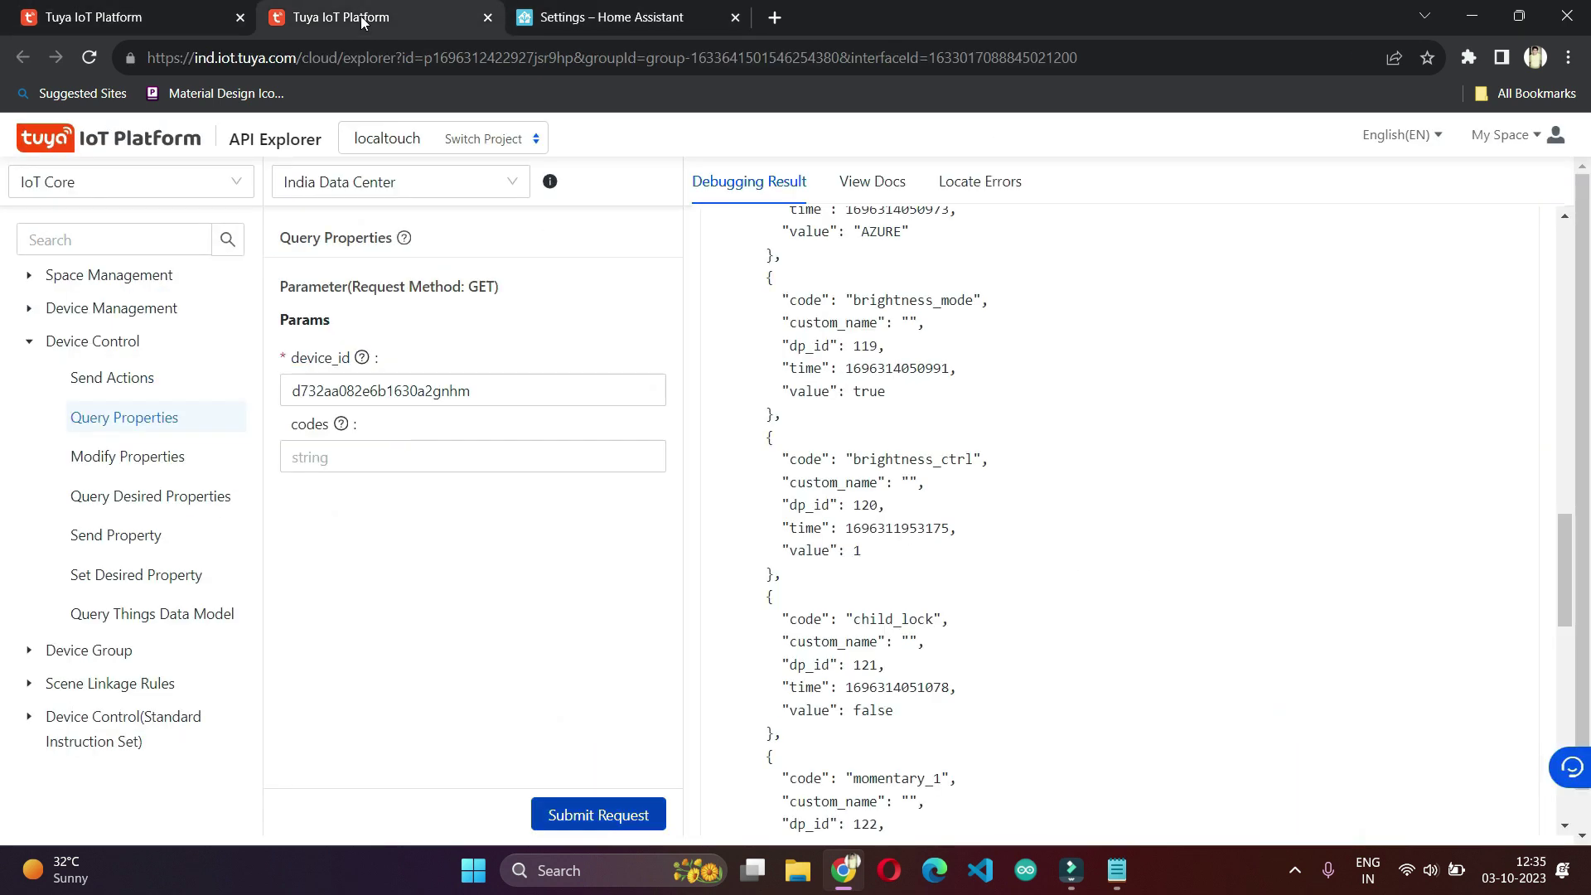
pyautogui.click(562, 23)
pyautogui.click(774, 299)
pyautogui.click(605, 489)
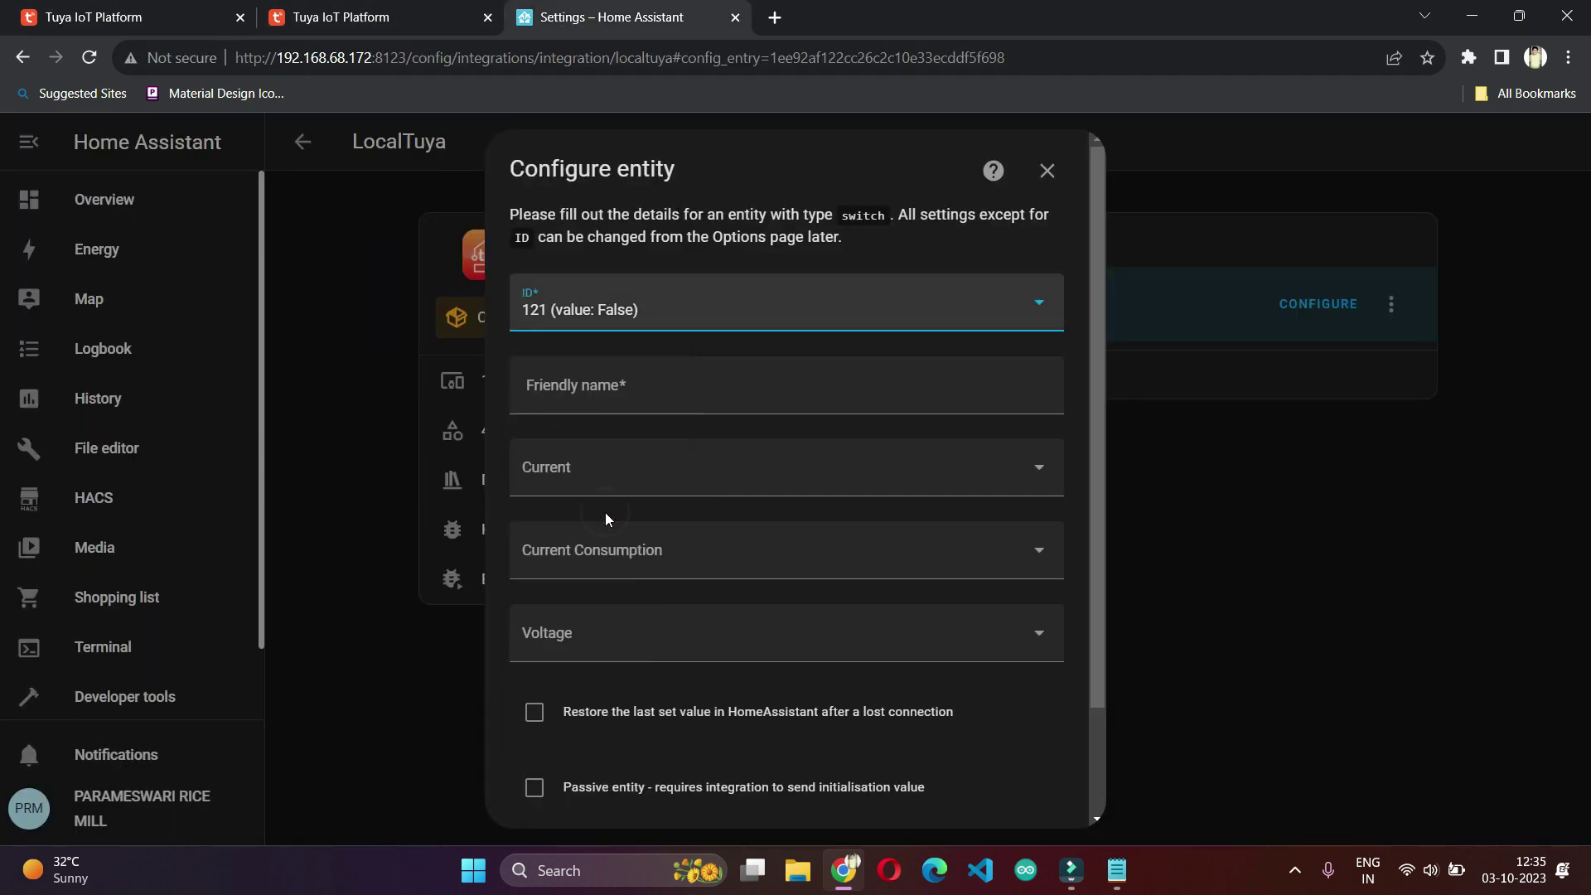
pyautogui.click(637, 385)
pyautogui.write('child Lock')
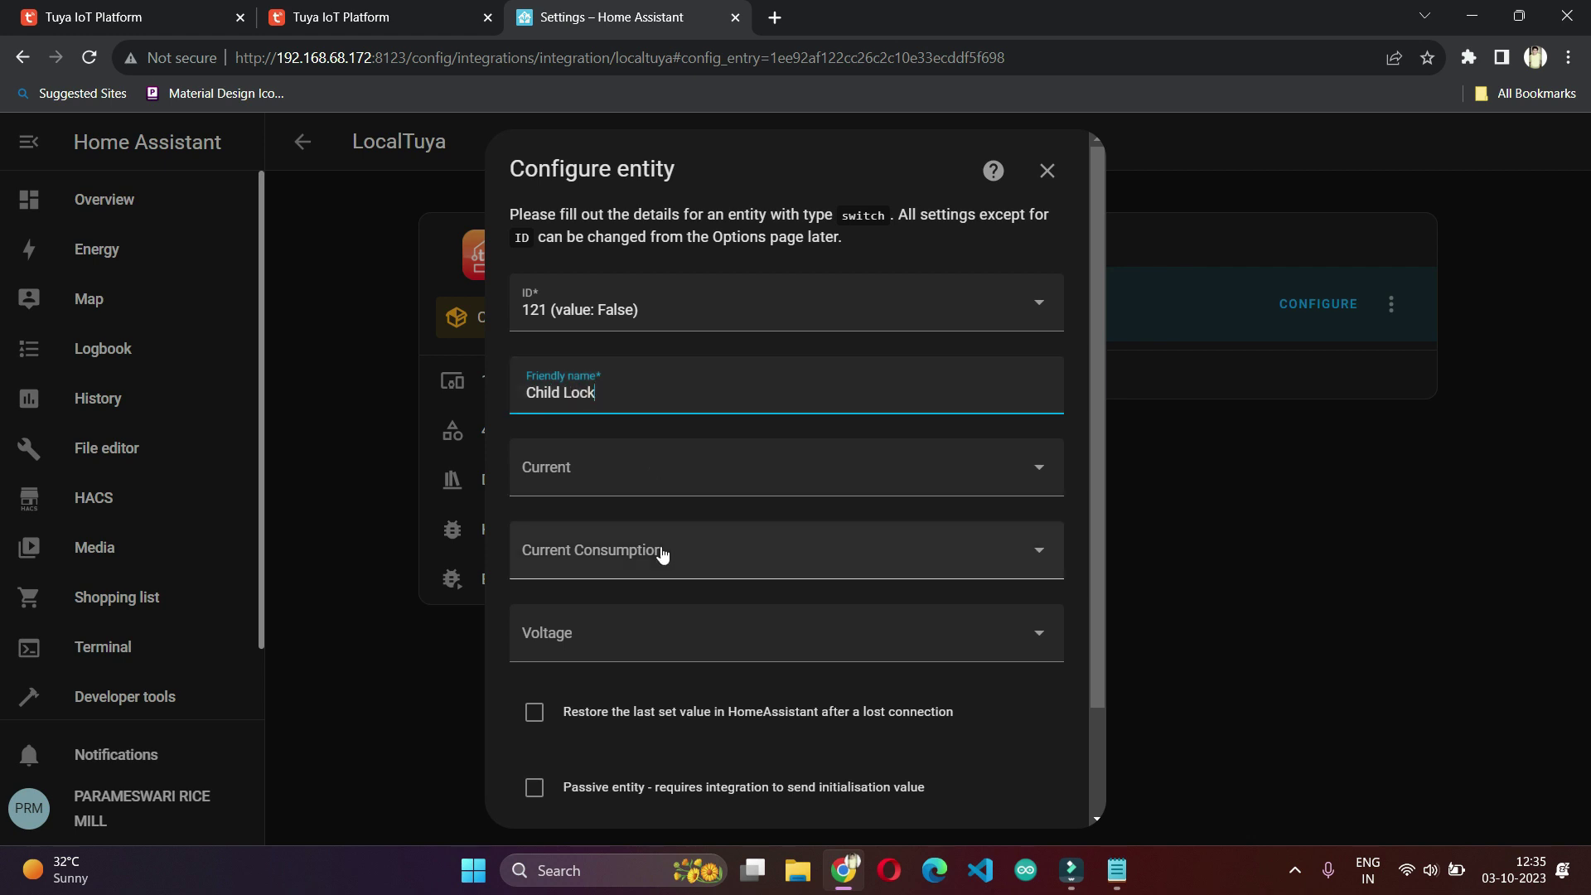
pyautogui.scroll(-2, 531, 584)
pyautogui.click(1036, 803)
pyautogui.click(950, 609)
pyautogui.click(944, 532)
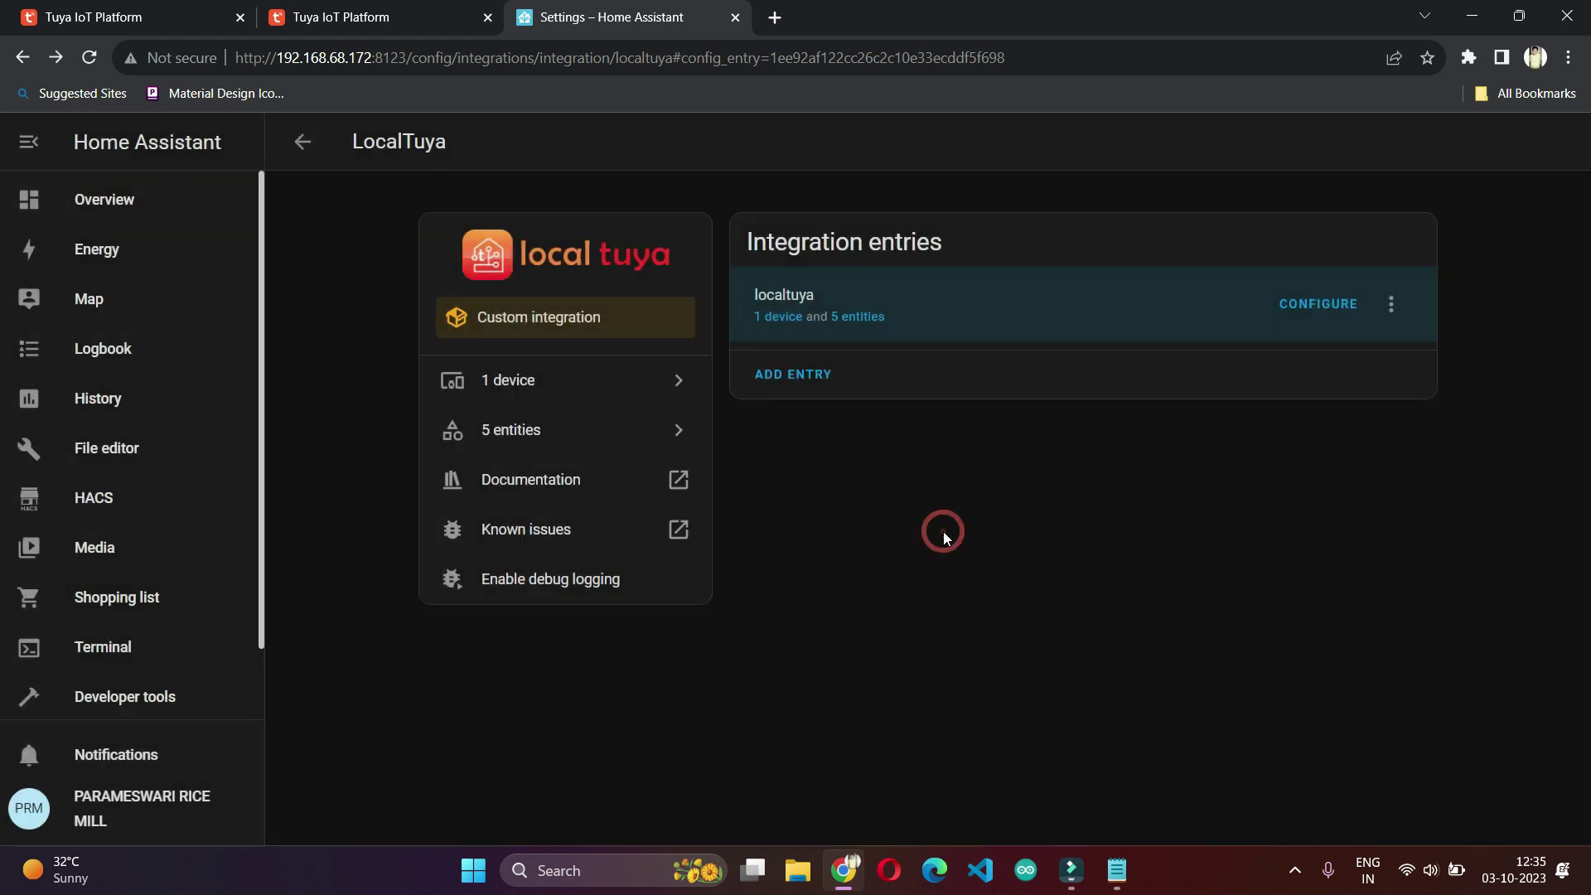
pyautogui.click(836, 307)
# - Test the Child Lock and Switch 1 toggles and review Switch 1's history
pyautogui.click(1053, 344)
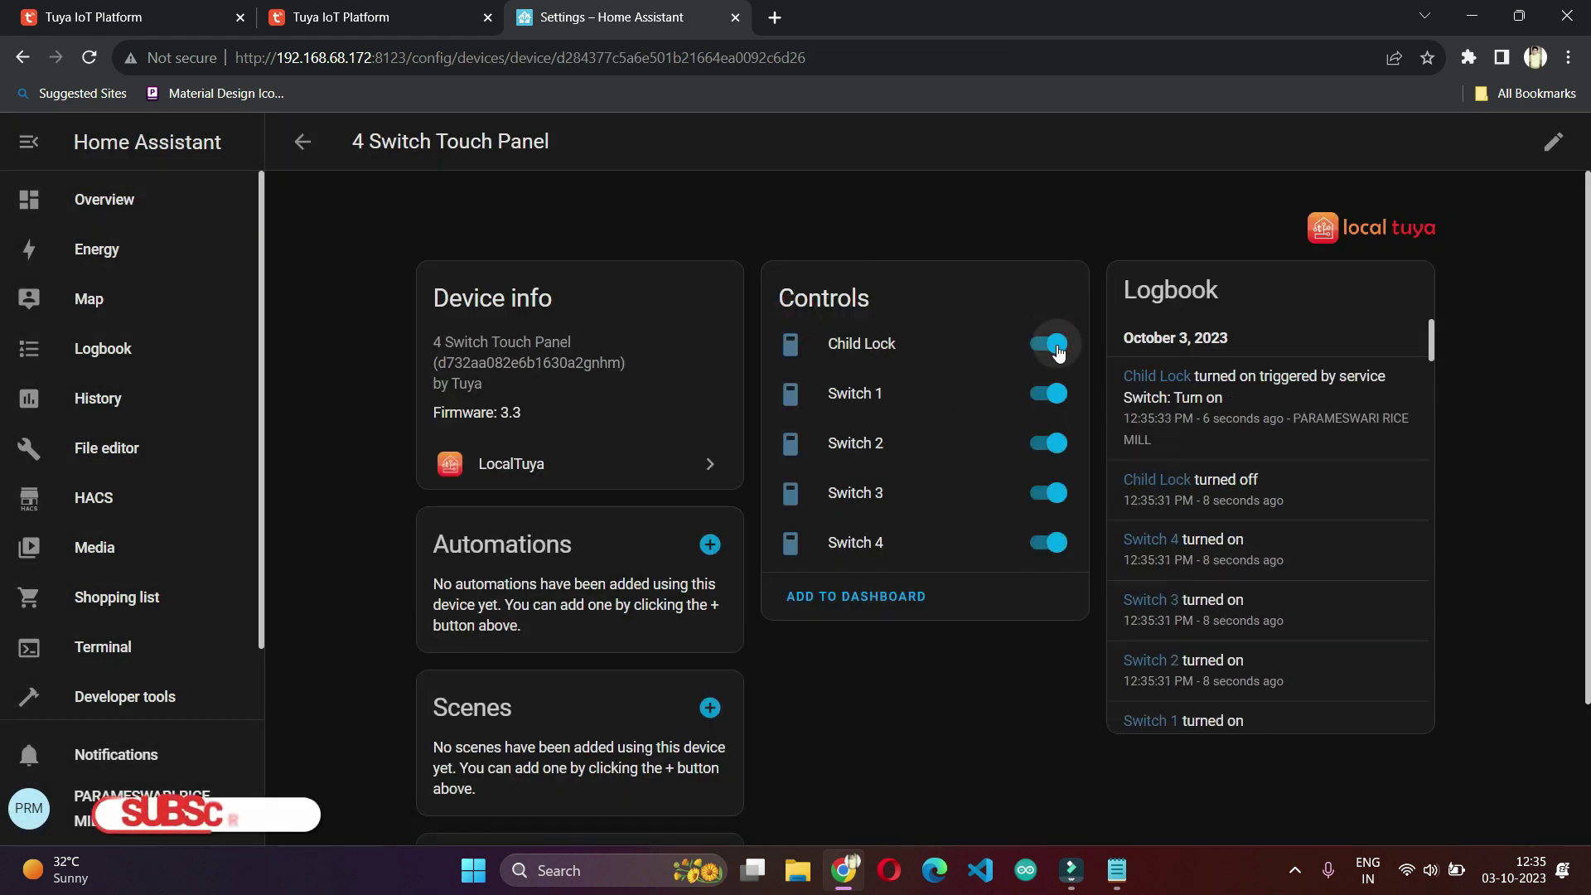
pyautogui.click(1053, 344)
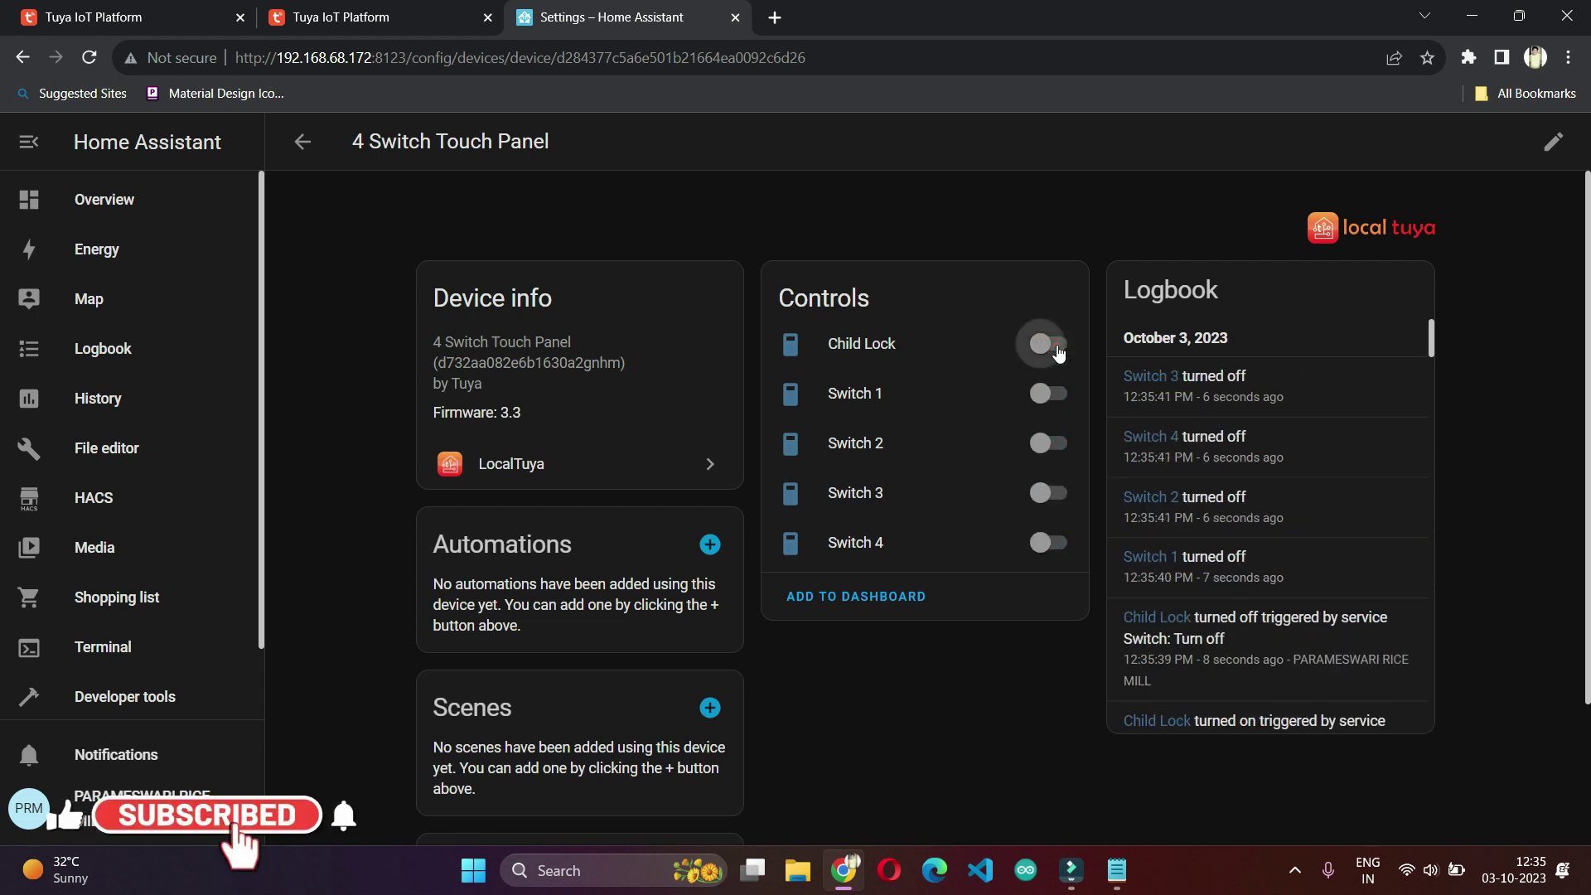
pyautogui.click(1054, 350)
pyautogui.click(855, 394)
pyautogui.click(803, 611)
pyautogui.click(803, 610)
pyautogui.click(957, 188)
pyautogui.scroll(-3, 698, 528)
pyautogui.scroll(3, 698, 529)
pyautogui.click(533, 191)
pyautogui.click(531, 192)
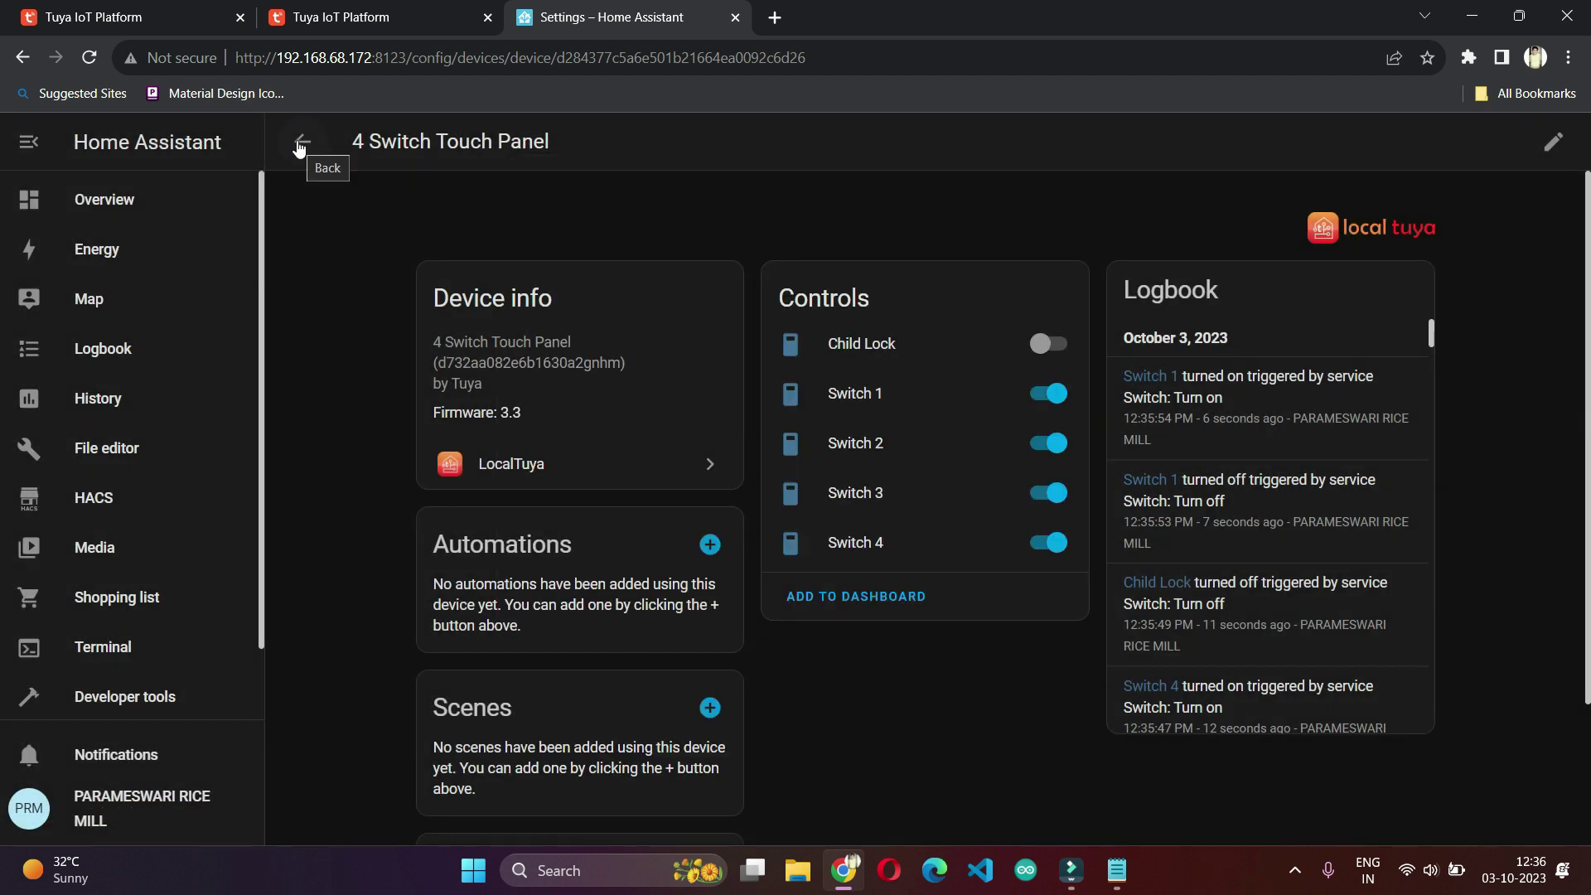
pyautogui.click(141, 201)
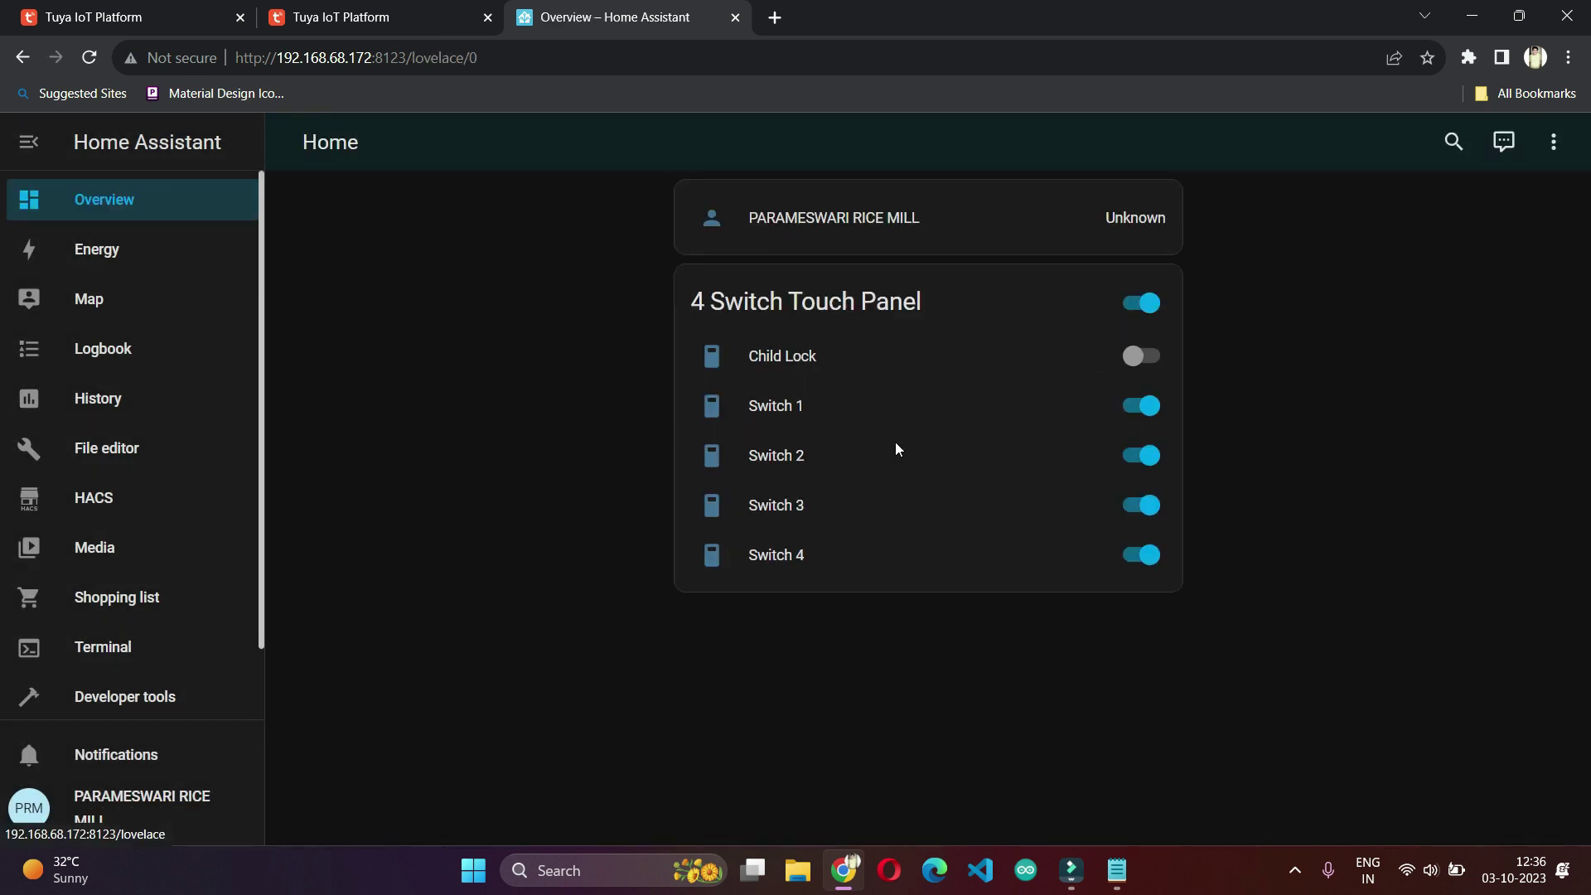
# - Turn off Switches 1 through 4 on the panel card
pyautogui.click(1141, 405)
pyautogui.click(1141, 455)
pyautogui.click(1142, 505)
pyautogui.click(1139, 554)
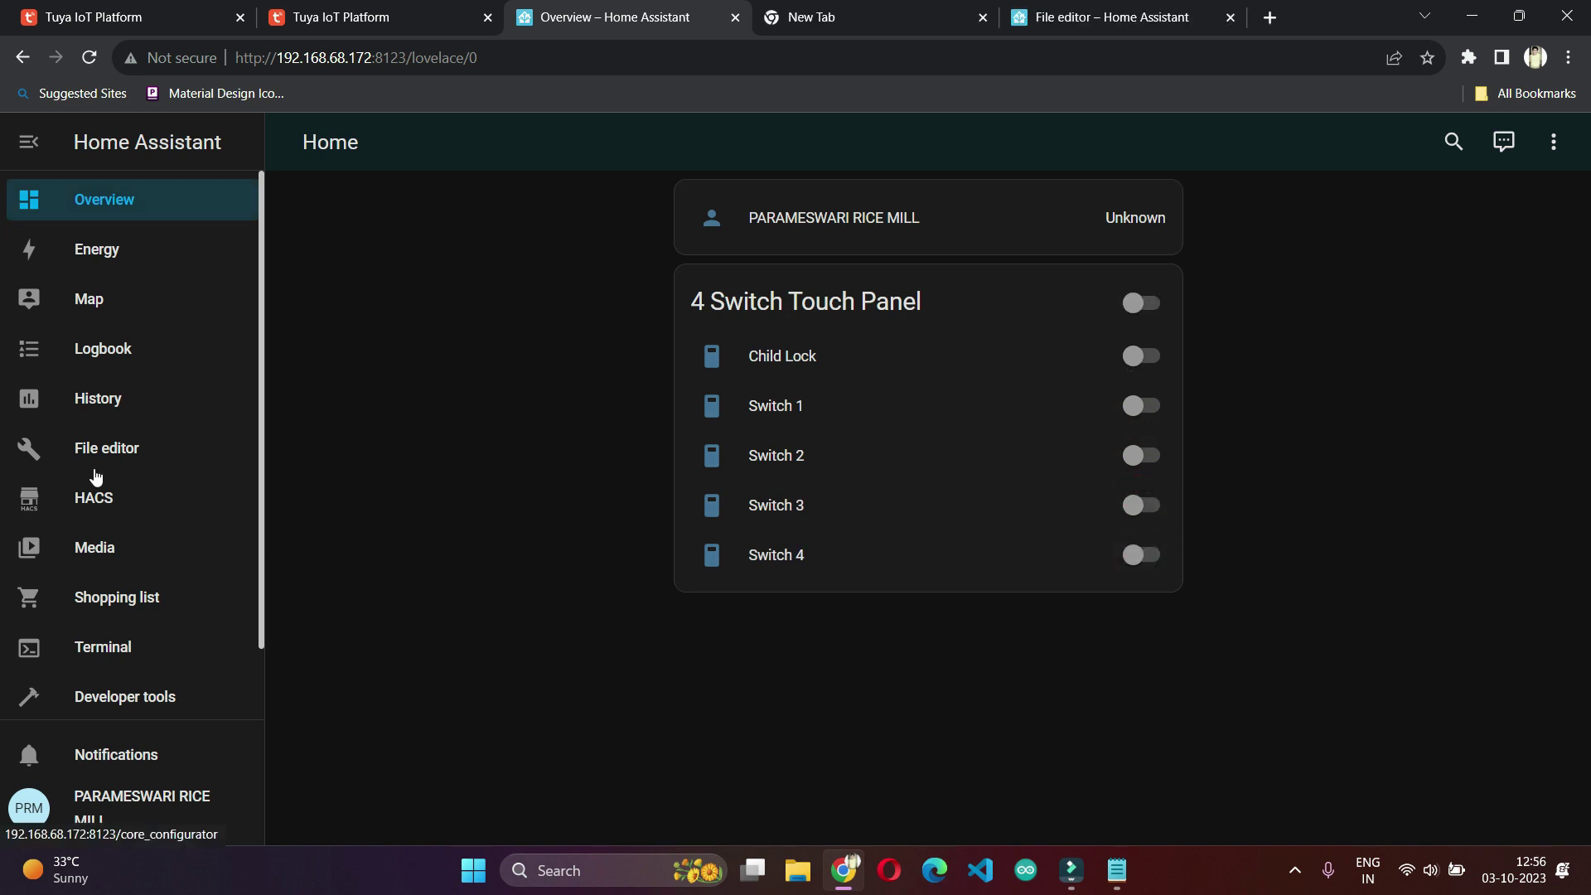
pyautogui.click(114, 450)
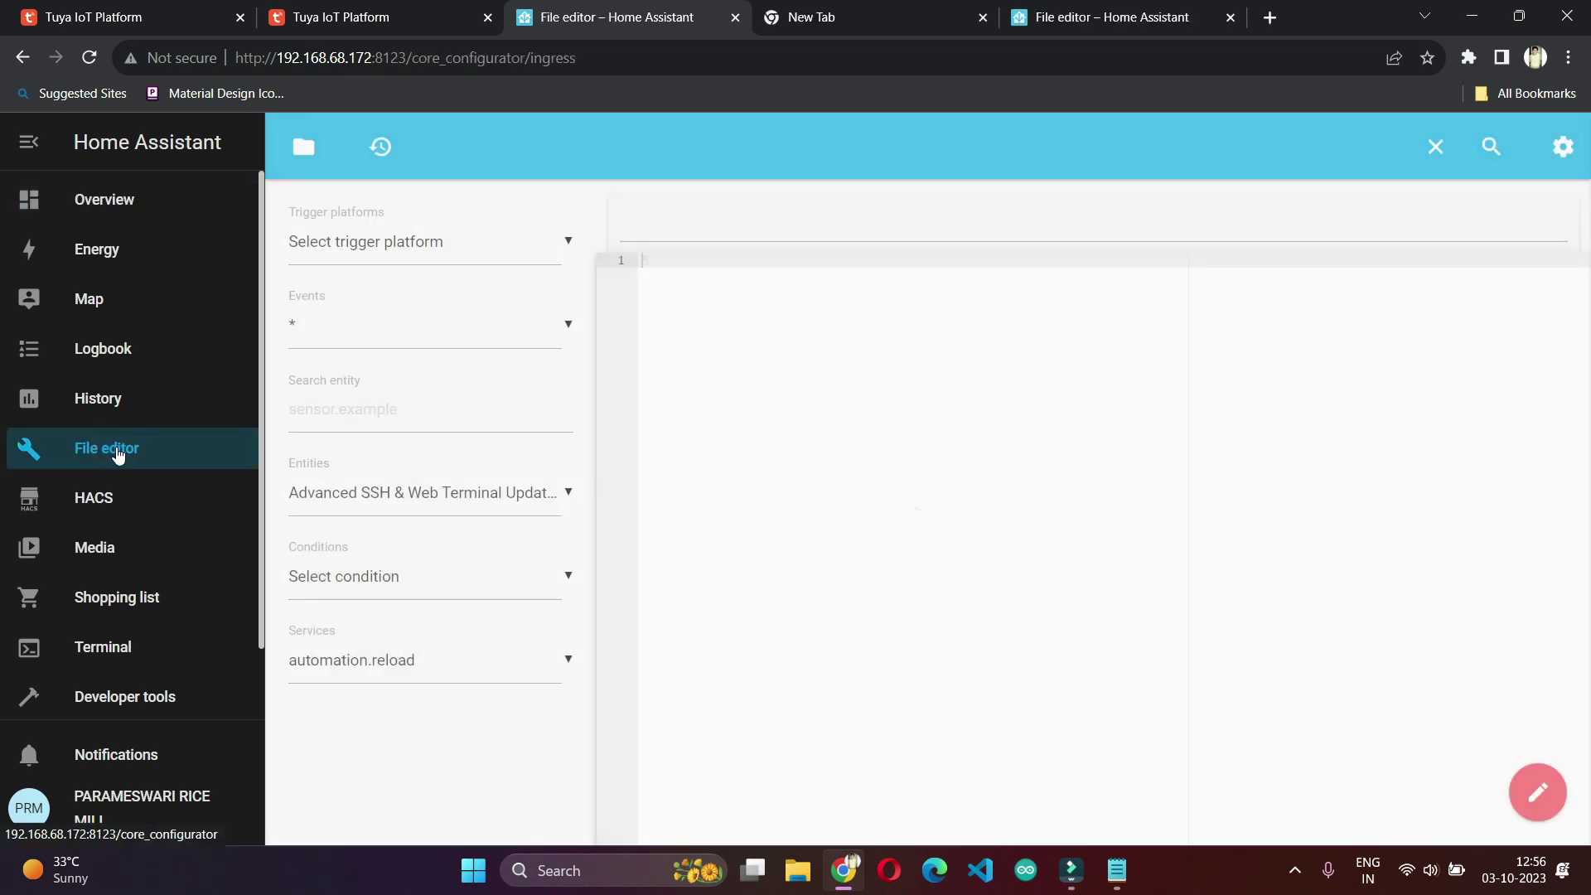
# - Paste the homekit filter block into configuration.yaml and delete the example entity switch.foyer_hanging_light
pyautogui.click(304, 147)
pyautogui.click(366, 488)
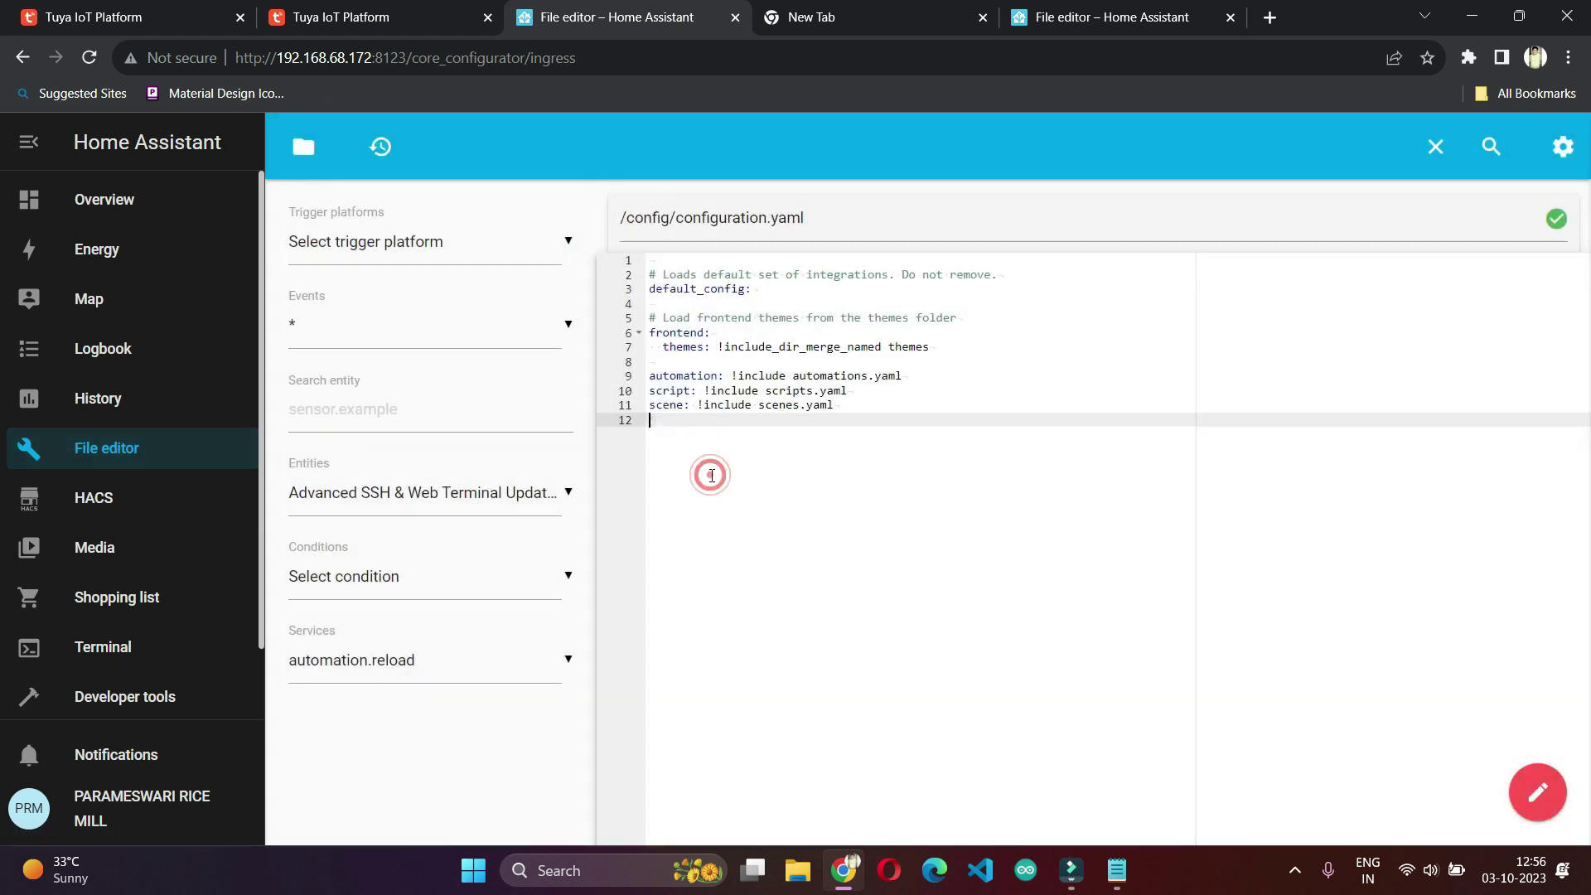
pyautogui.click(712, 477)
pyautogui.hotkey('ctrl', 'v')
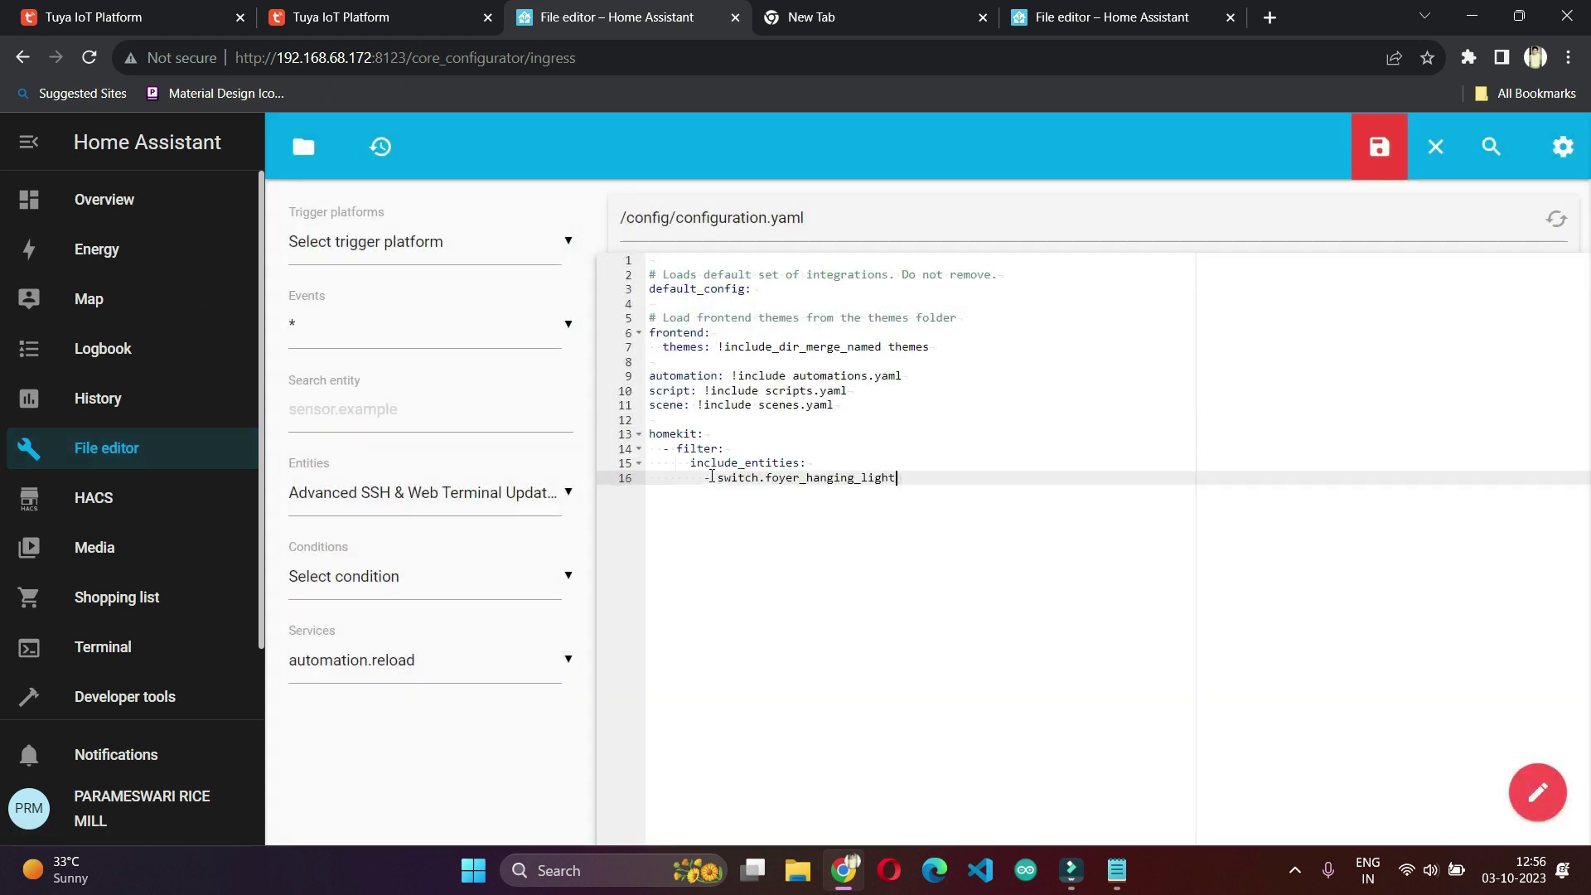
pyautogui.keyDown('shift'); pyautogui.click(721, 480); pyautogui.keyUp('shift')
pyautogui.press('BackSpace')
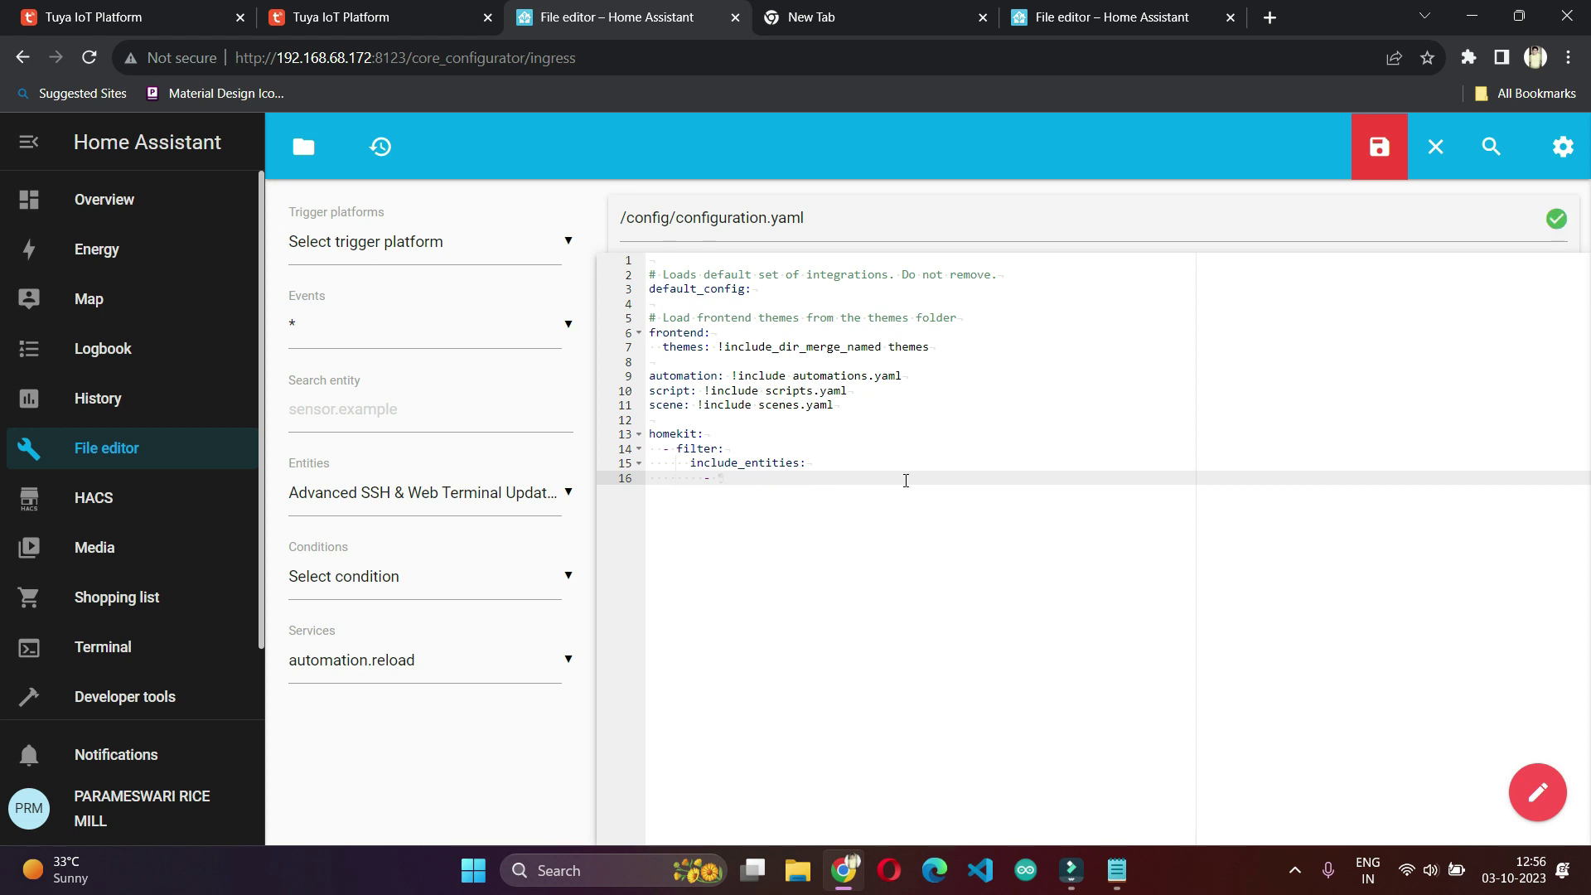
pyautogui.click(1111, 17)
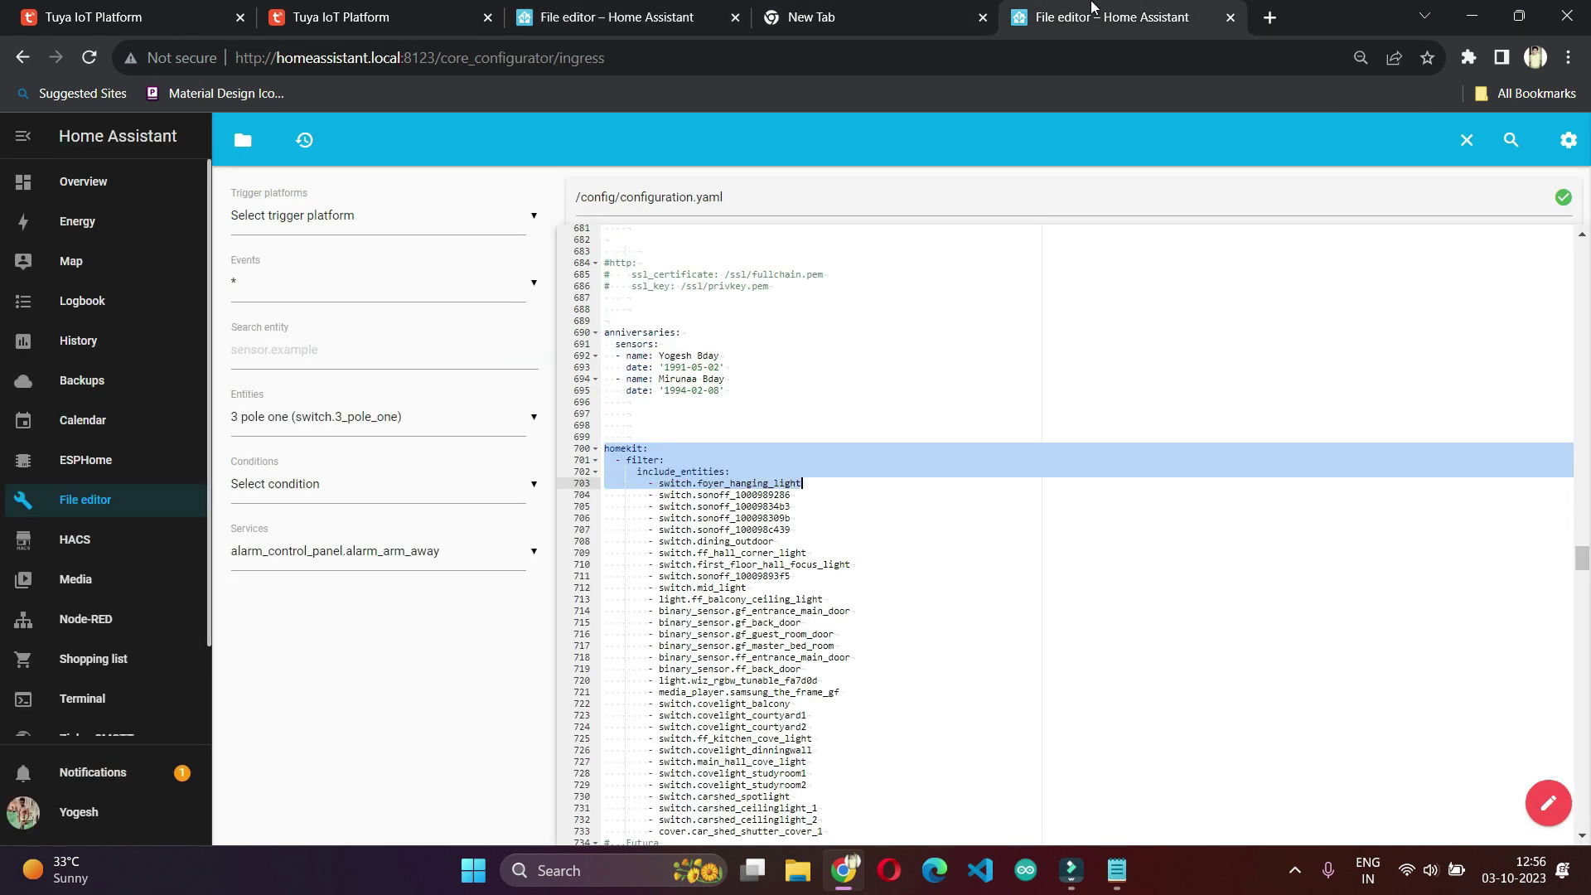
pyautogui.click(829, 16)
pyautogui.click(1229, 17)
pyautogui.click(621, 17)
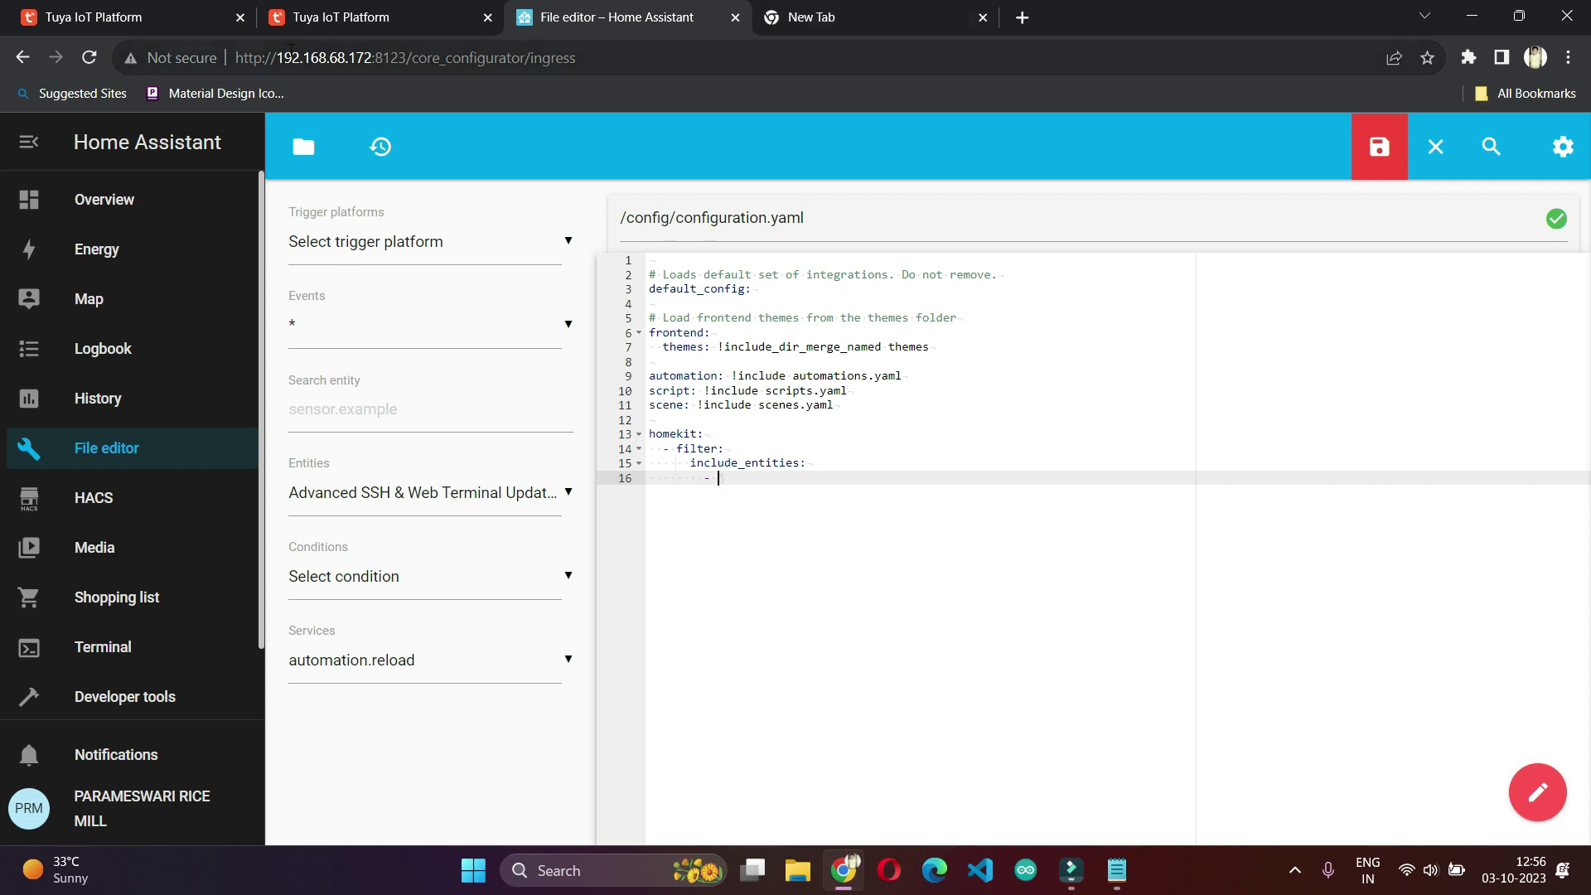
# - Open Home Assistant in a second tab and log in with the account credentials
pyautogui.moveTo(234, 57); pyautogui.dragTo(406, 57)
pyautogui.hotkey('ctrl', 'c')
pyautogui.click(870, 17)
pyautogui.click(888, 55)
pyautogui.hotkey('ctrl', 'v')
pyautogui.press('Return')
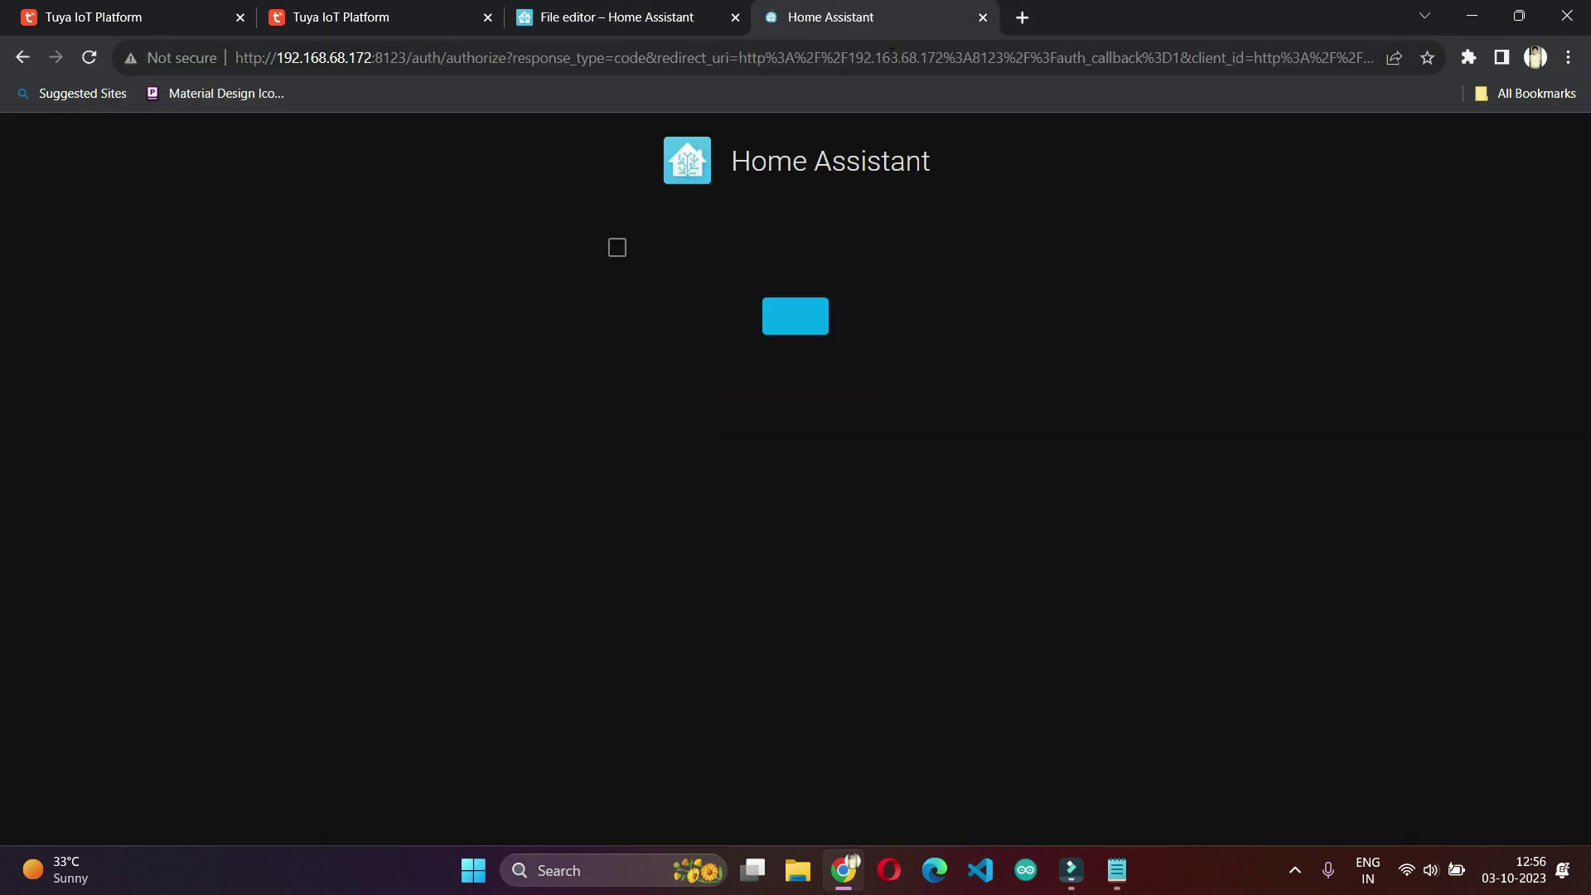
pyautogui.write('parameswari')
pyautogui.press('Tab')
pyautogui.write('********')
pyautogui.press('Return')
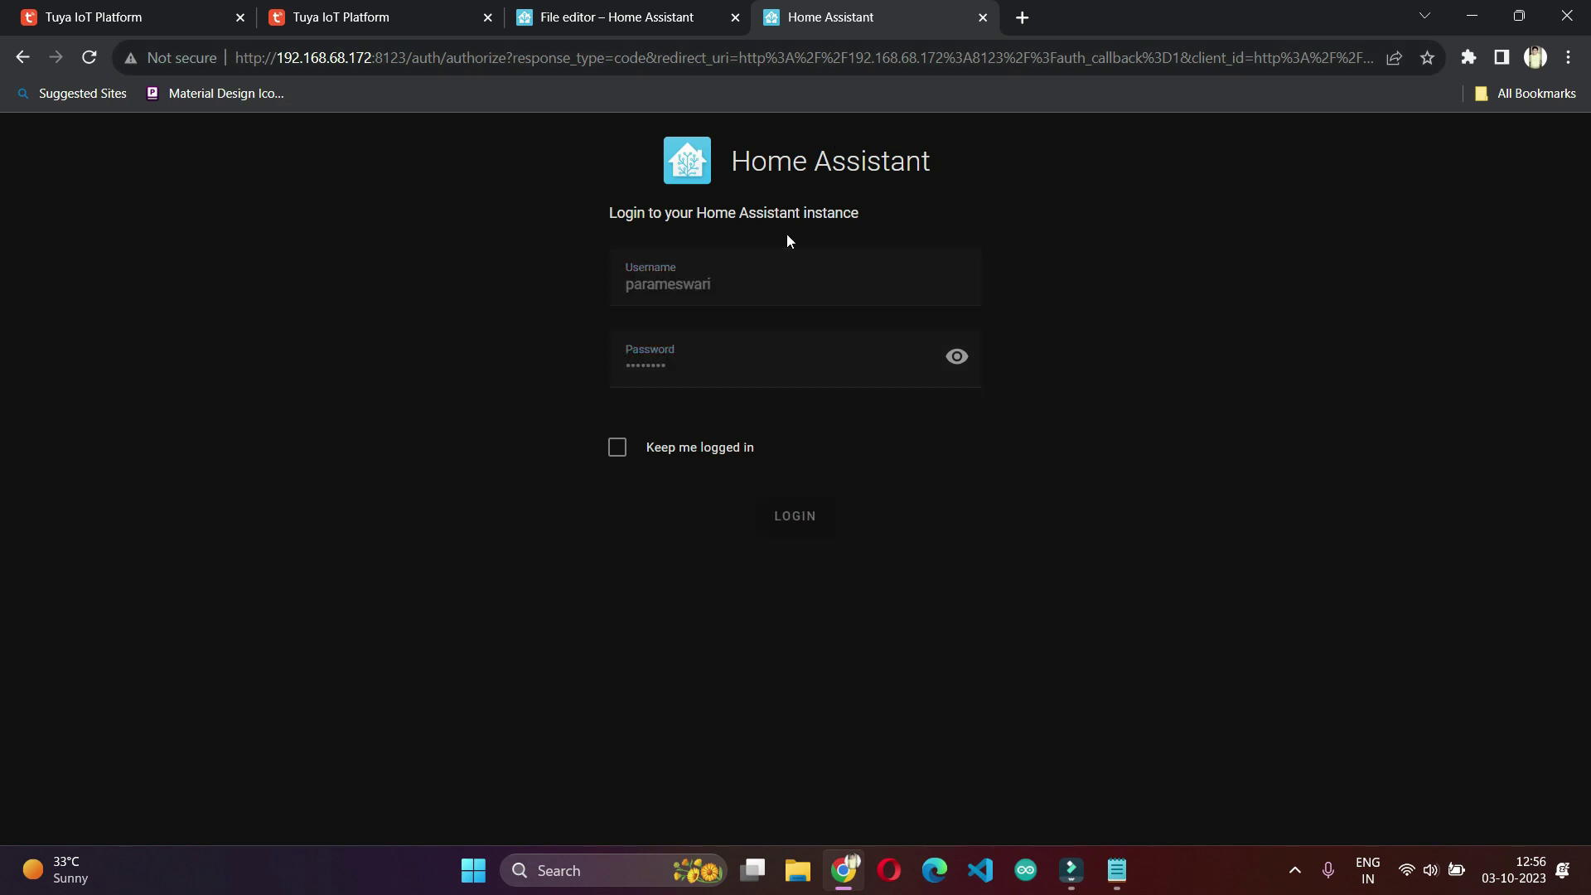
# - Copy Switch 1's entity ID and paste switch.switch_1 as the first included entity
pyautogui.click(783, 415)
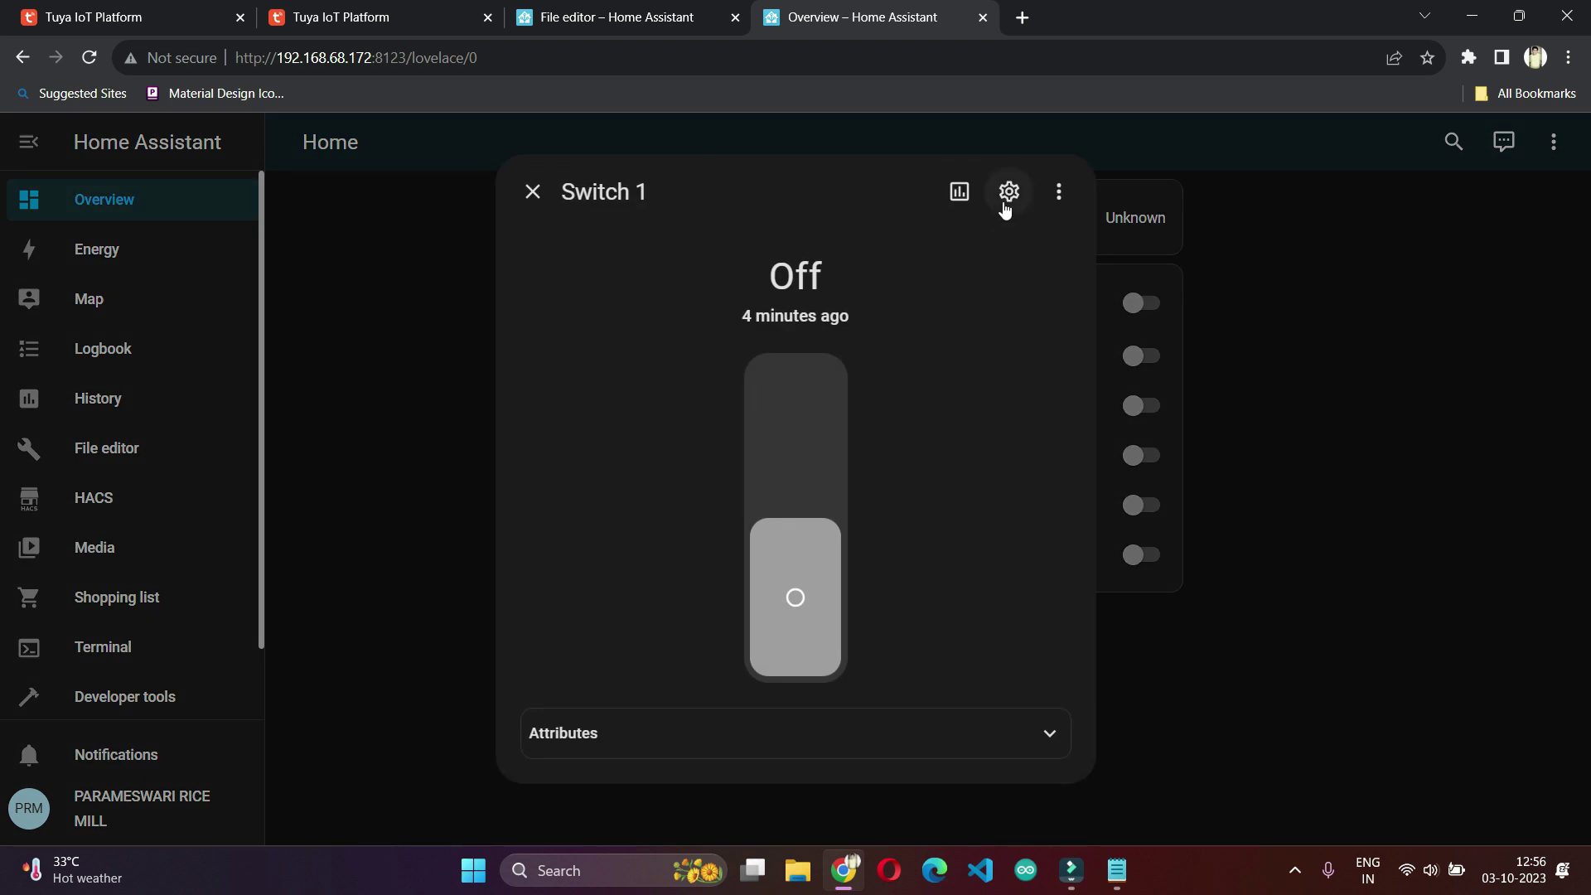
pyautogui.click(1008, 192)
pyautogui.click(1026, 473)
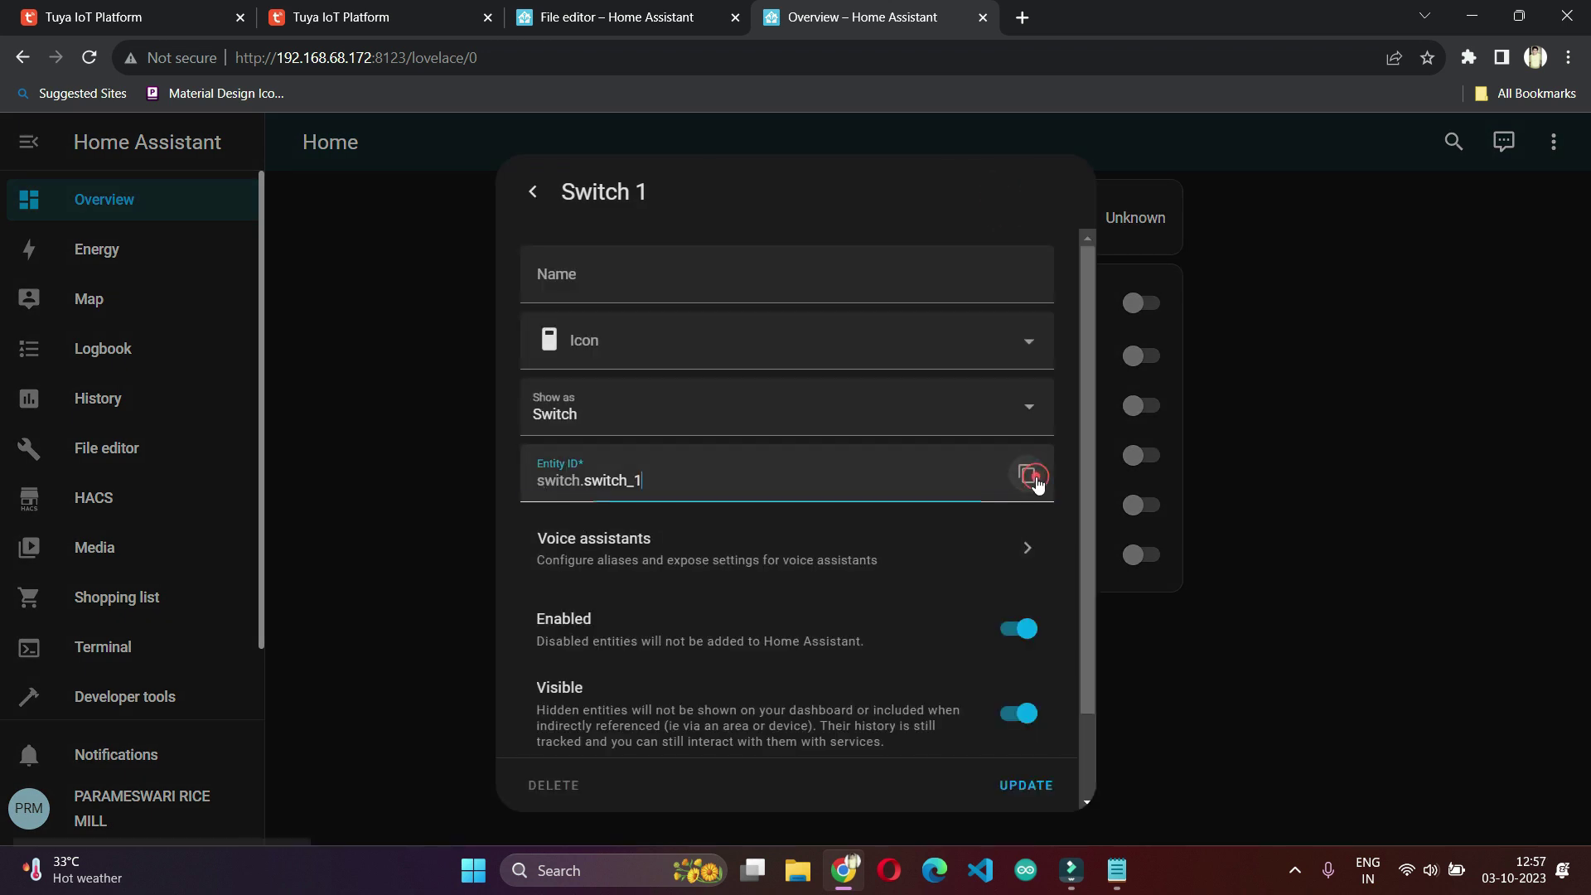
pyautogui.click(617, 17)
pyautogui.hotkey('ctrl', 'v')
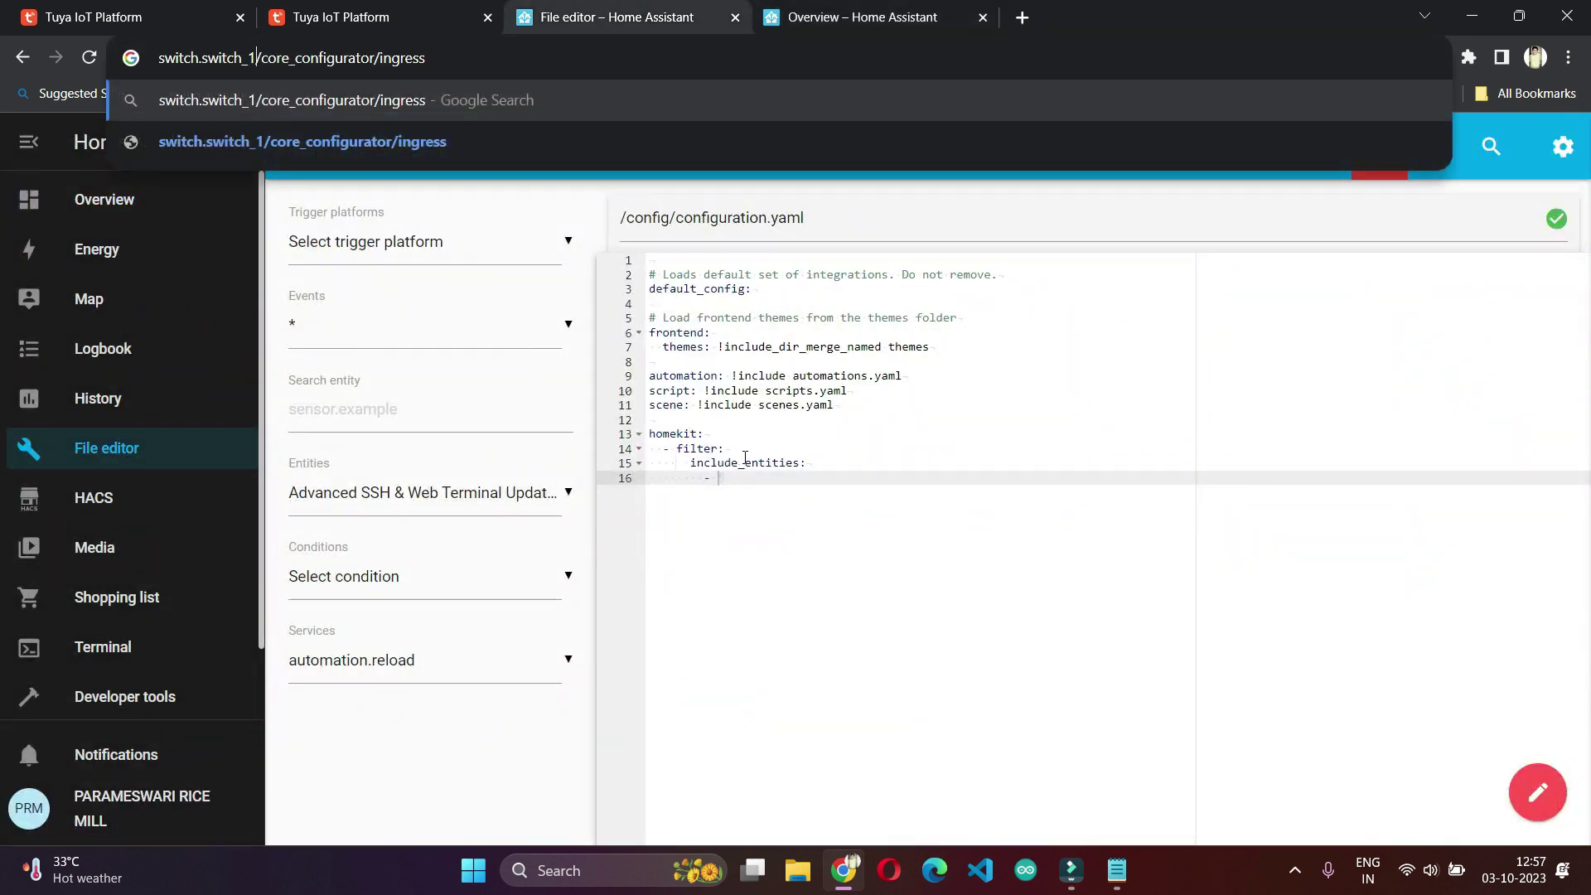
pyautogui.click(922, 492)
pyautogui.hotkey('ctrl', 'v')
pyautogui.press('Return')
pyautogui.hotkey('ctrl', 'v')
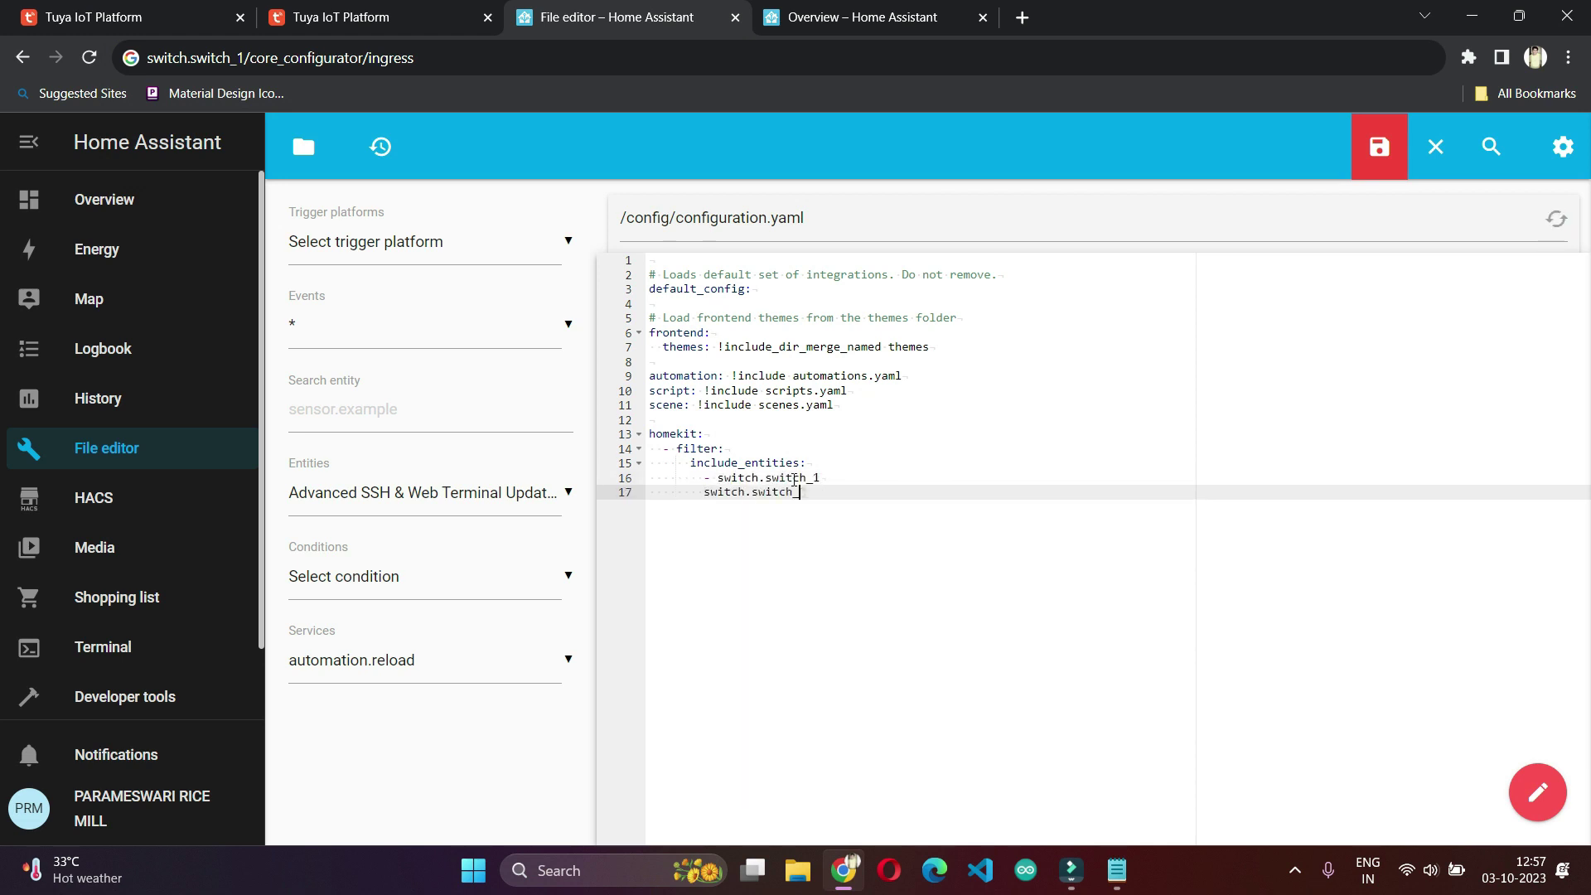
# - Duplicate the switch.switch_1 line and renumber the copies for switch_2 onward
pyautogui.moveTo(831, 477); pyautogui.dragTo(707, 481)
pyautogui.click(842, 465)
pyautogui.click(838, 480)
pyautogui.press('Return')
pyautogui.hotkey('ctrl', 'v')
pyautogui.press('Return')
pyautogui.hotkey('ctrl', 'v')
pyautogui.press('Return')
pyautogui.hotkey('ctrl', 'v')
pyautogui.click(820, 492)
pyautogui.press('BackSpace')
pyautogui.write('2')
pyautogui.press('Down')
pyautogui.press('Down')
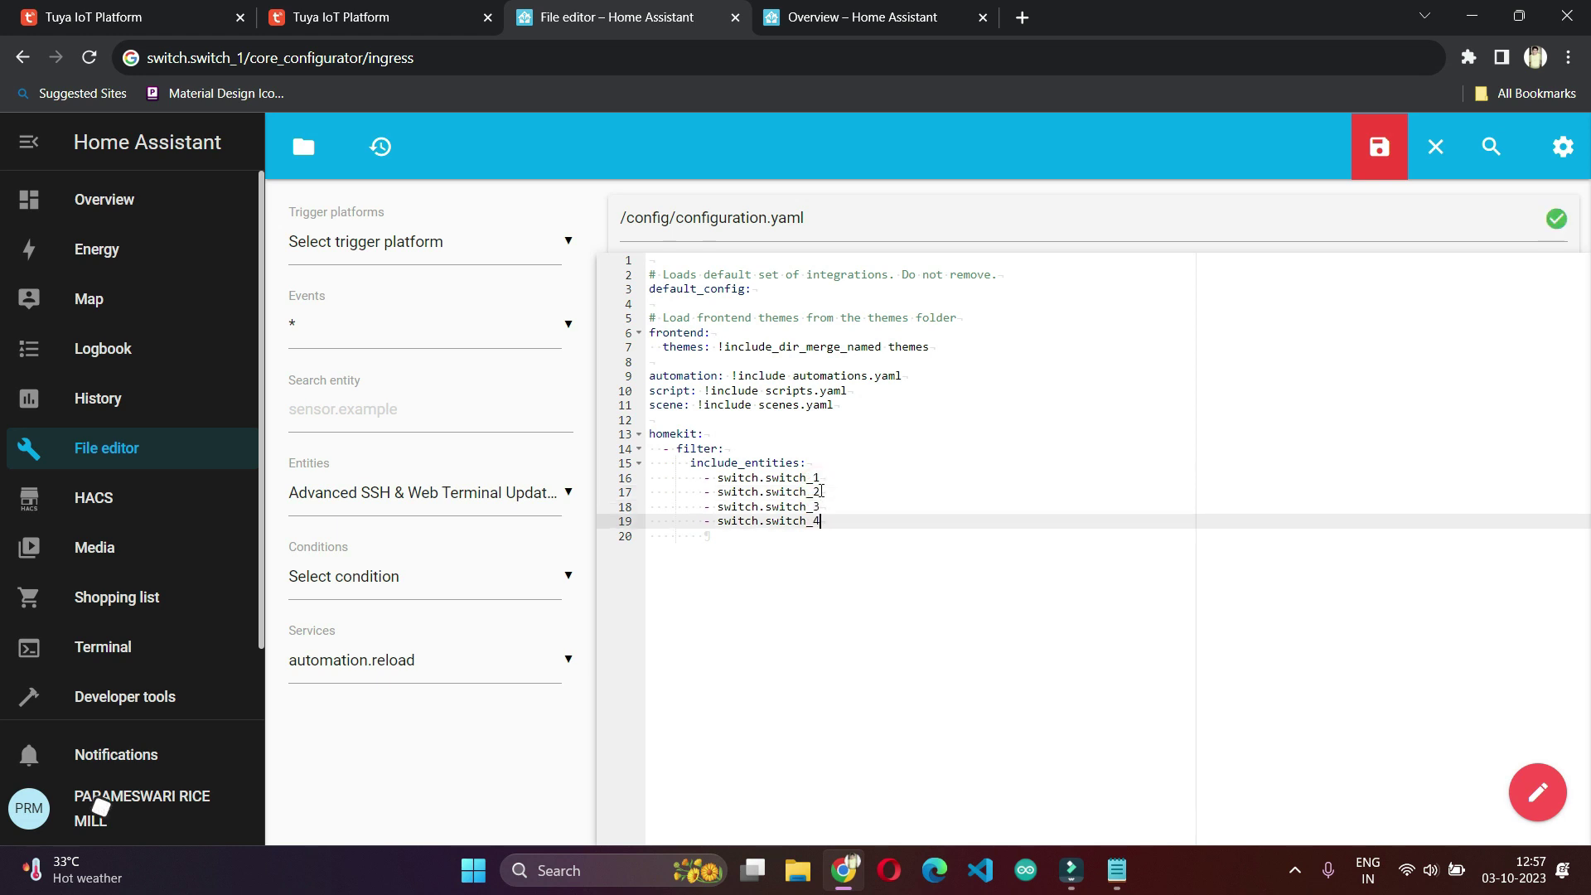
# - Add '- switch.child_lock' on line 20 from Child Lock's entity ID and save configuration.yaml
pyautogui.click(862, 17)
pyautogui.click(533, 192)
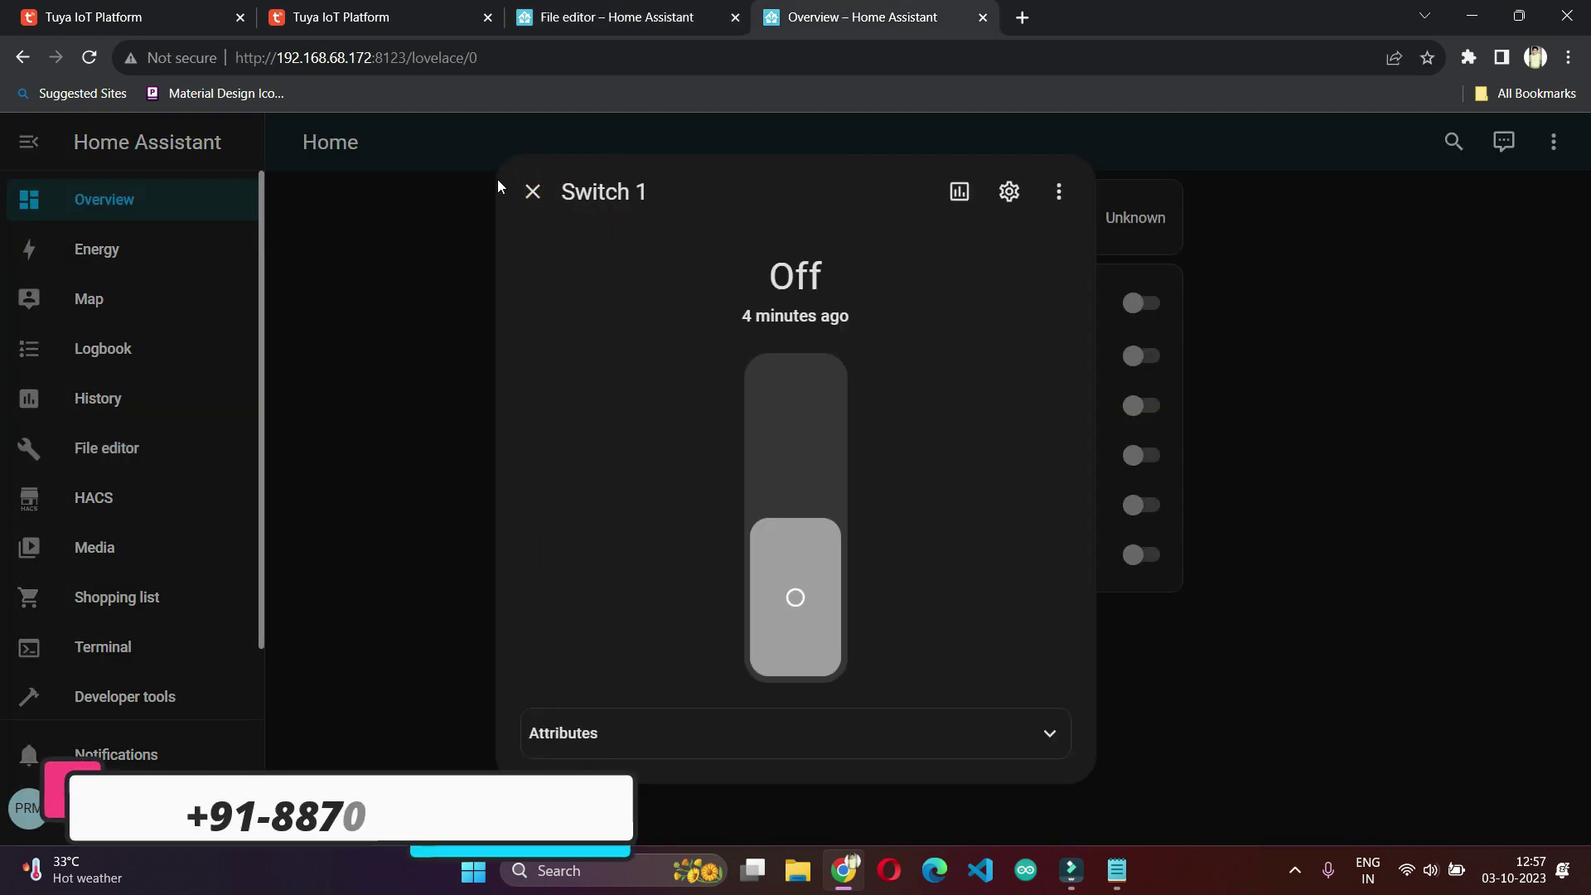
pyautogui.click(542, 194)
pyautogui.click(773, 357)
pyautogui.click(1012, 188)
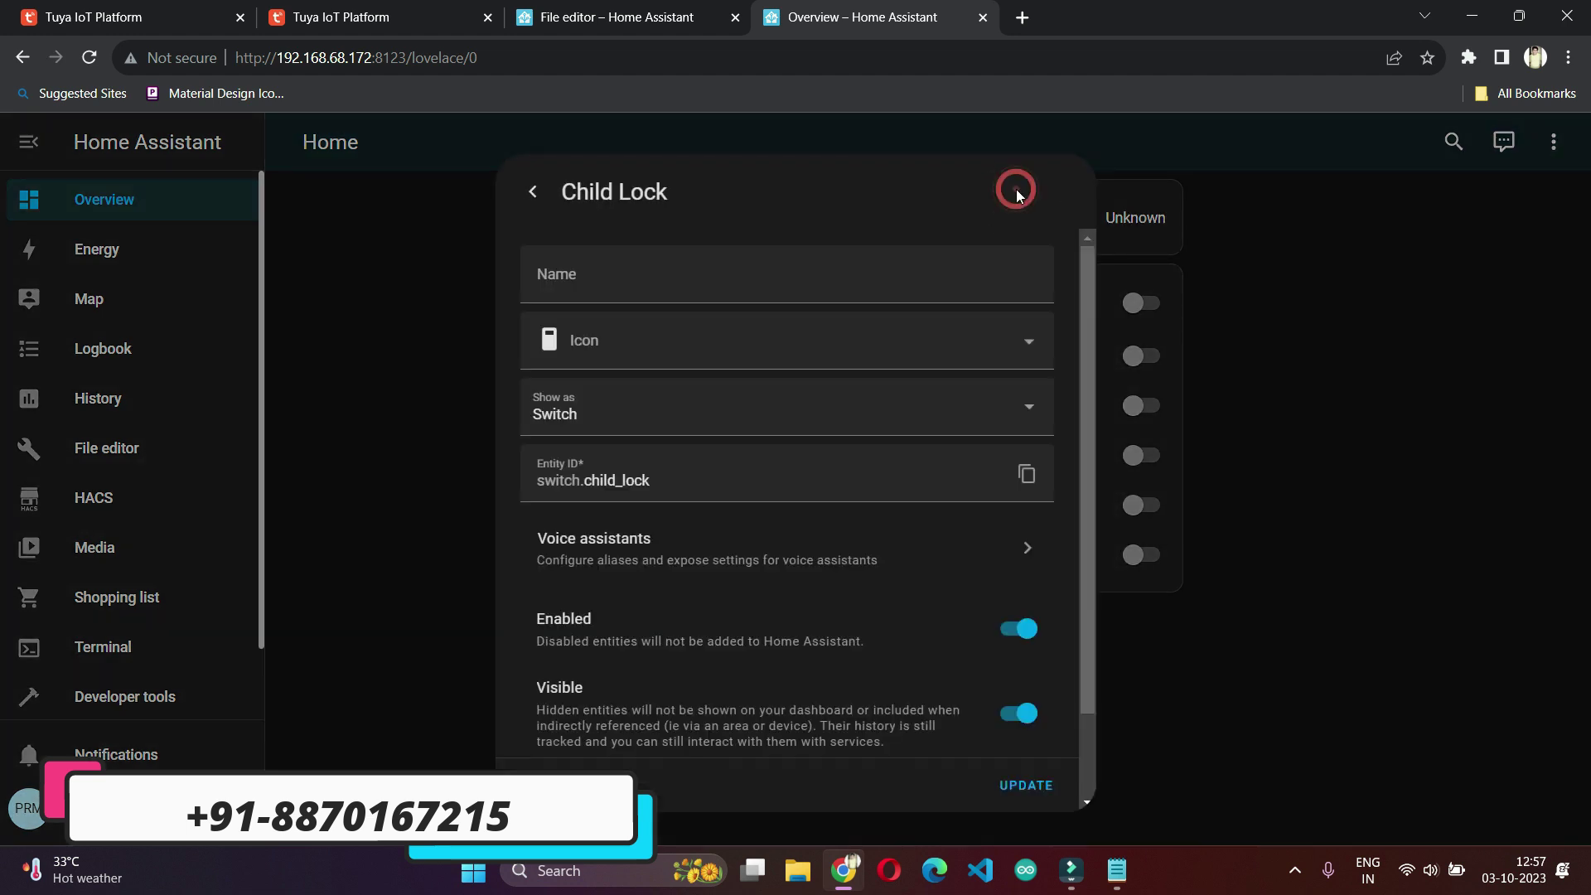
pyautogui.click(1026, 474)
pyautogui.hotkey('ctrl', 'shift', 'Tab')
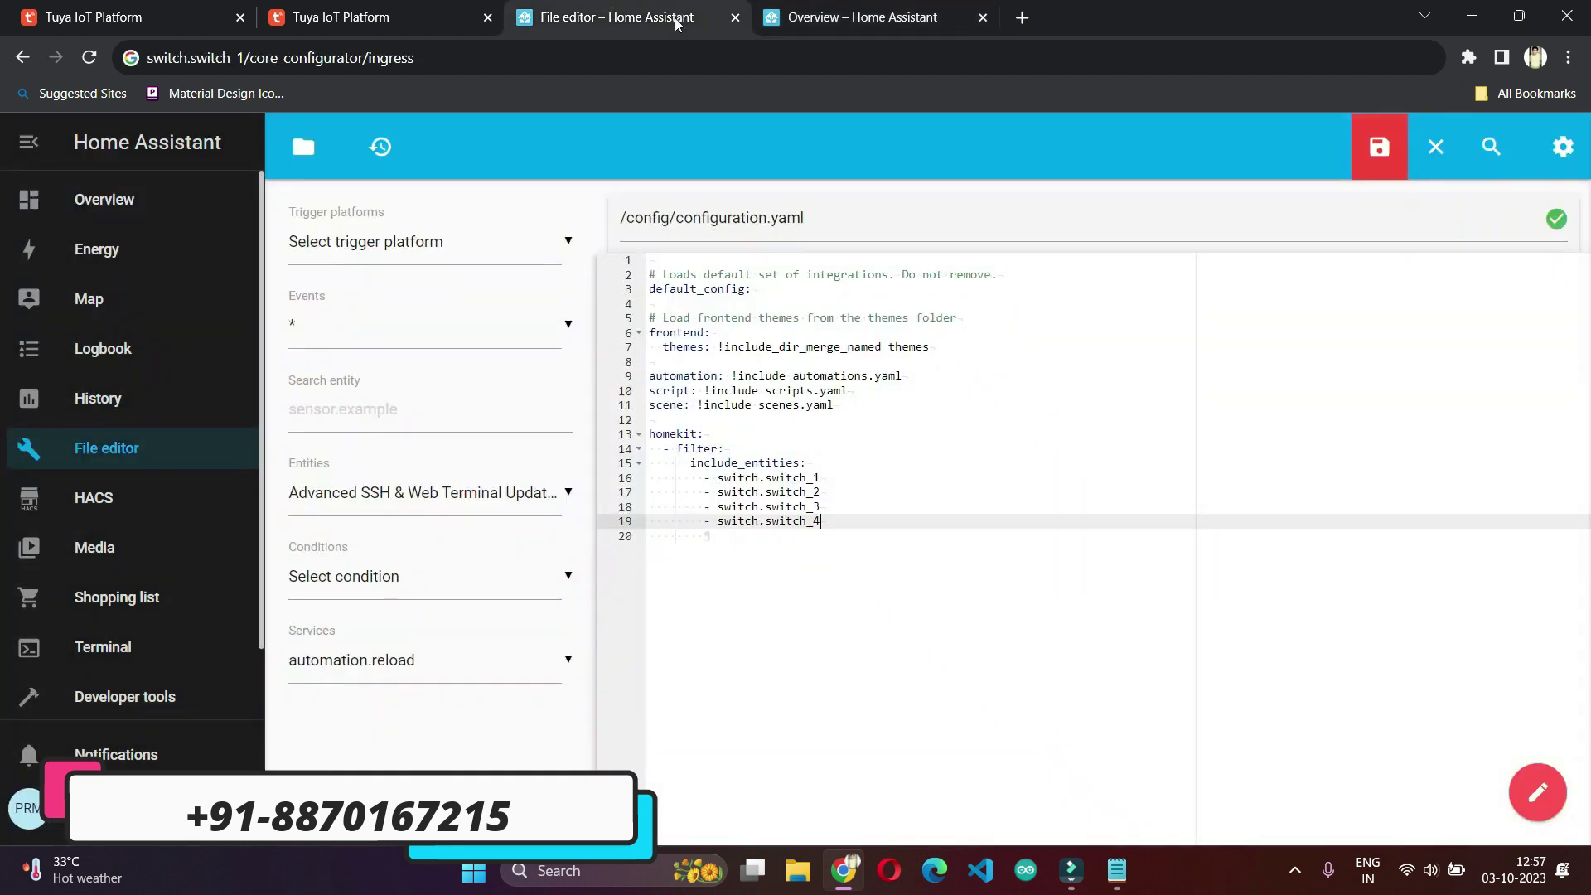
pyautogui.click(861, 533)
pyautogui.hotkey('ctrl', 'v')
pyautogui.press('Home')
pyautogui.write('-')
pyautogui.hotkey('ctrl', 's')
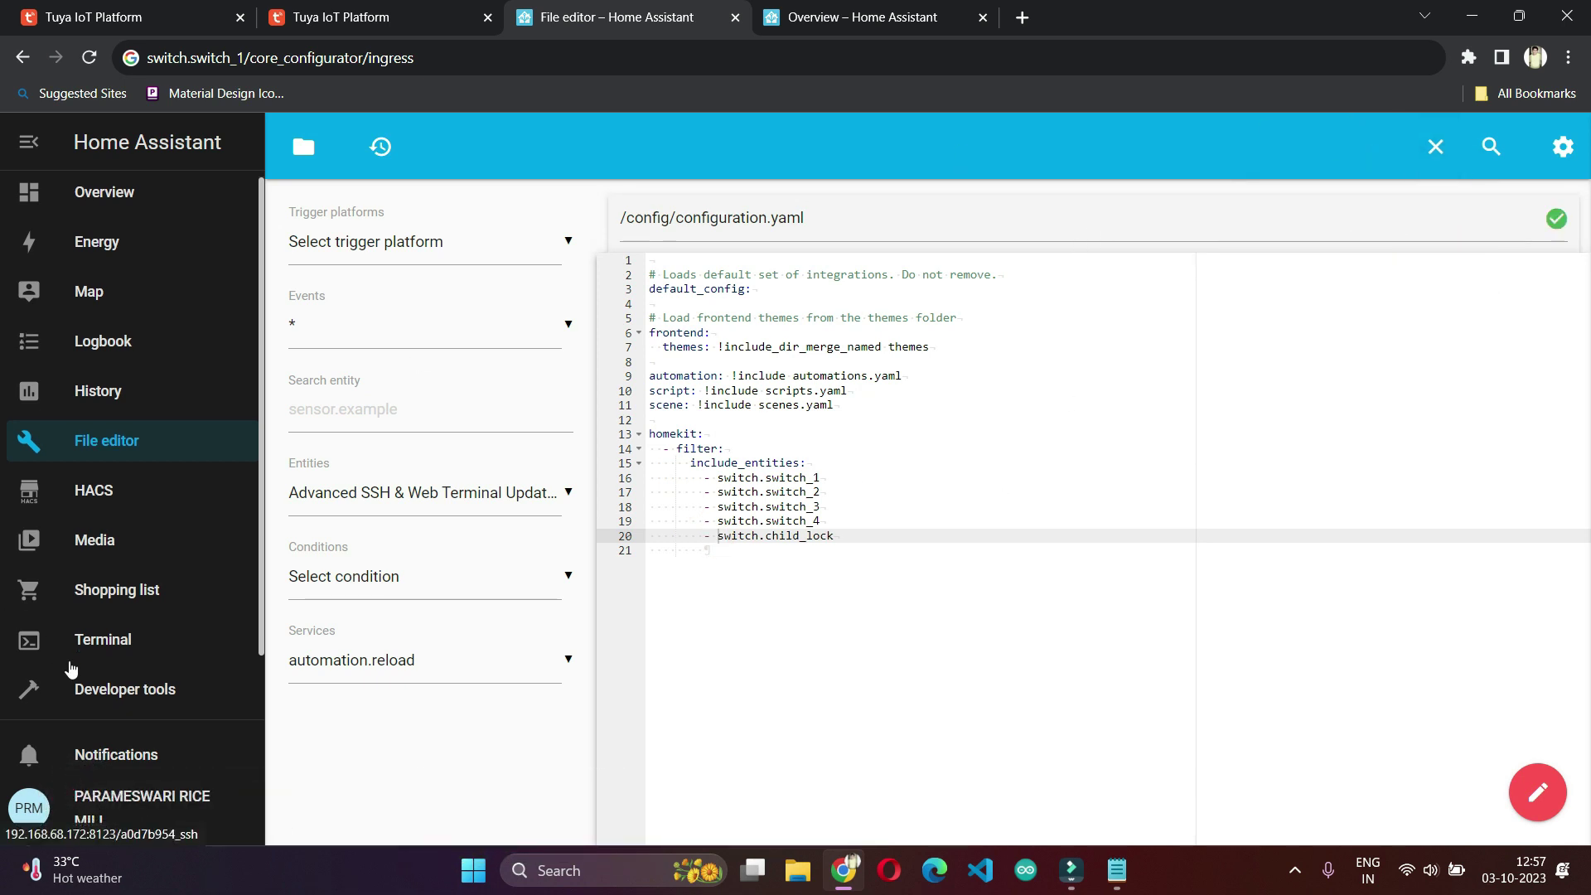
pyautogui.scroll(-1, 124, 415)
pyautogui.click(124, 630)
# - Check the configuration for errors and fully restart Home Assistant
pyautogui.click(484, 493)
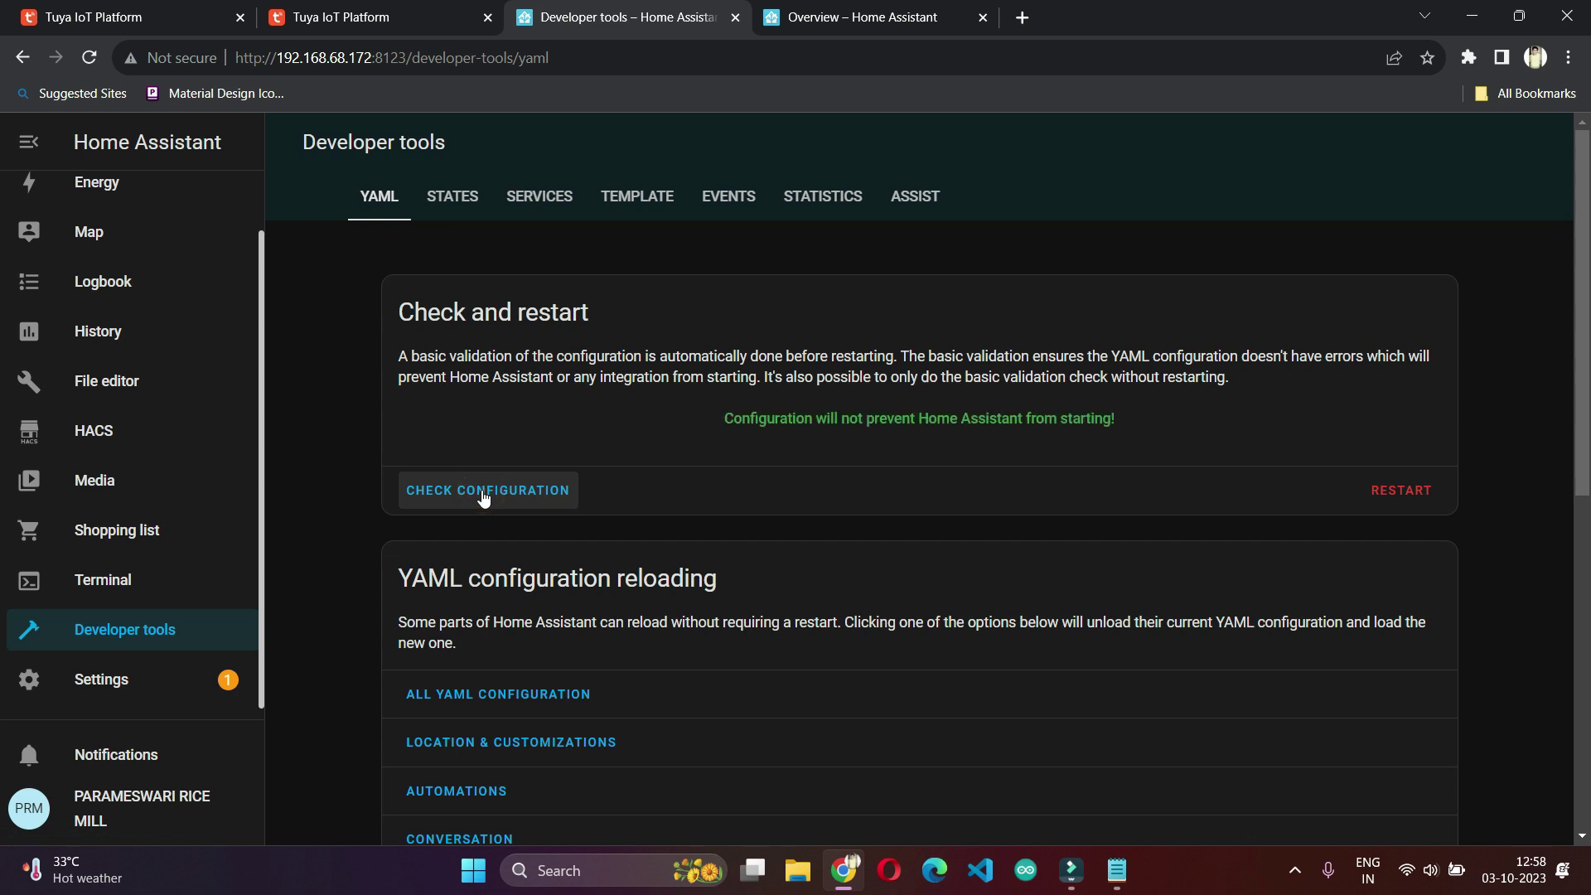
pyautogui.click(1382, 495)
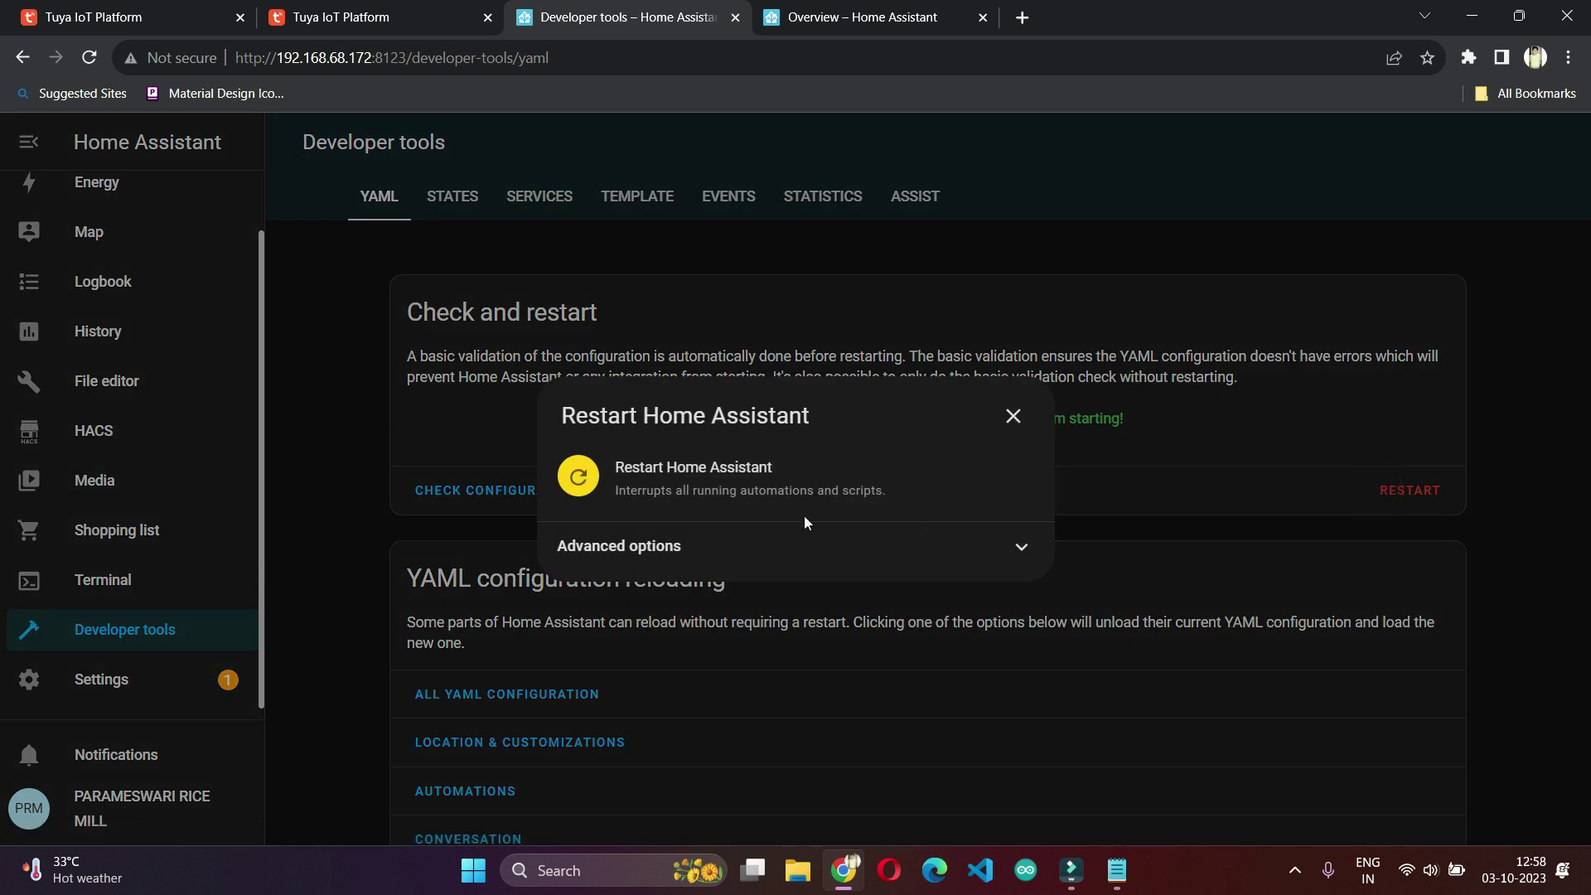
pyautogui.click(754, 481)
pyautogui.click(971, 540)
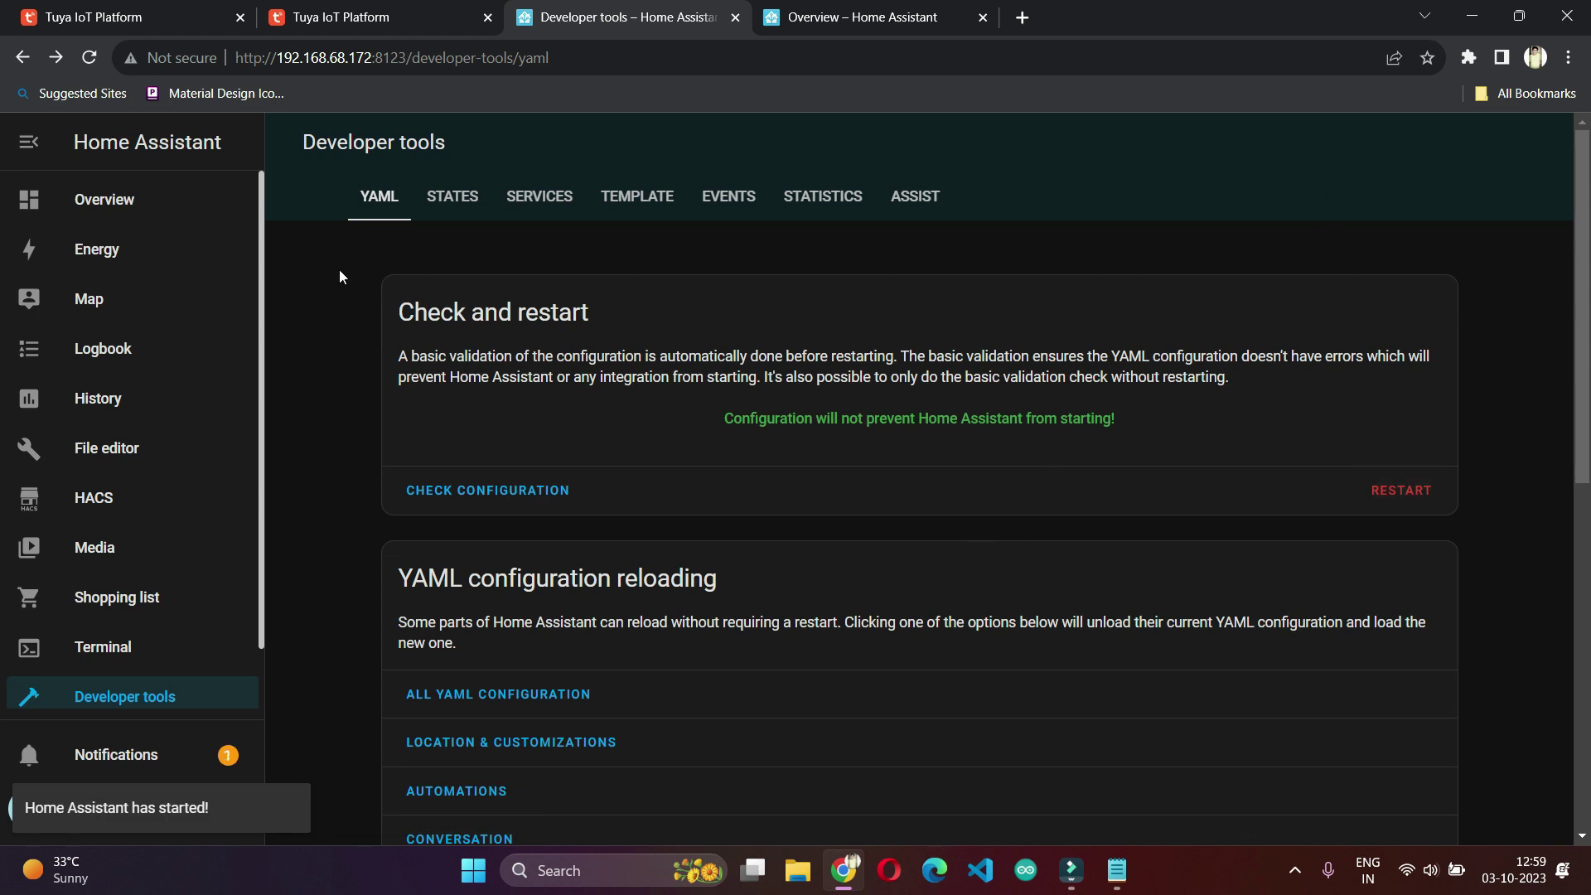
# - Open notifications from the Overview dashboard to find the HomeKit pairing code
pyautogui.click(131, 199)
pyautogui.scroll(-1, 165, 704)
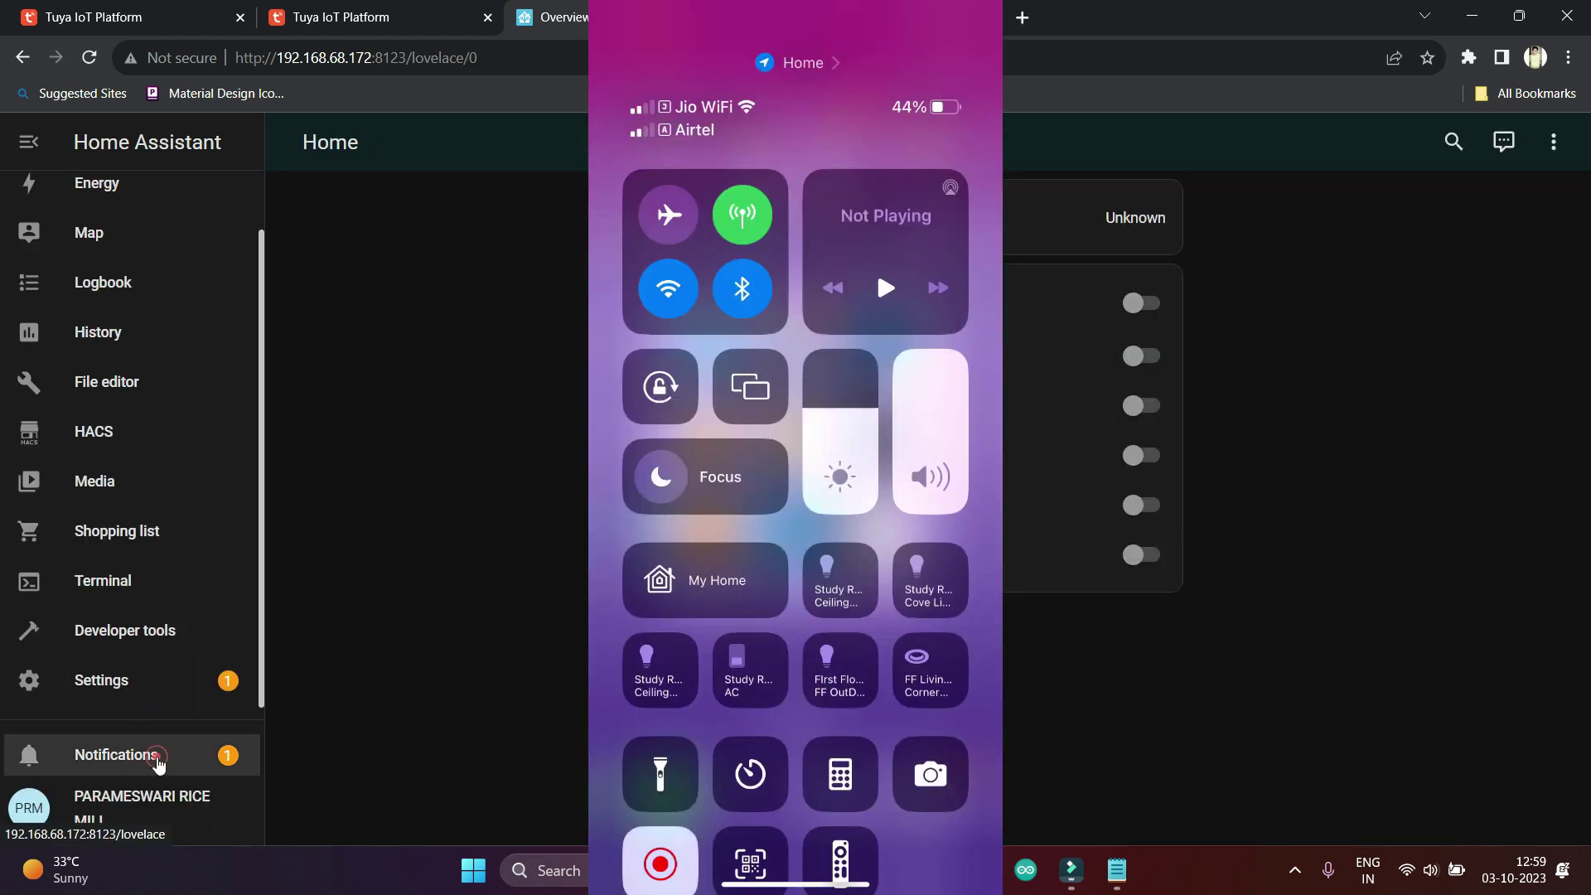
pyautogui.click(156, 756)
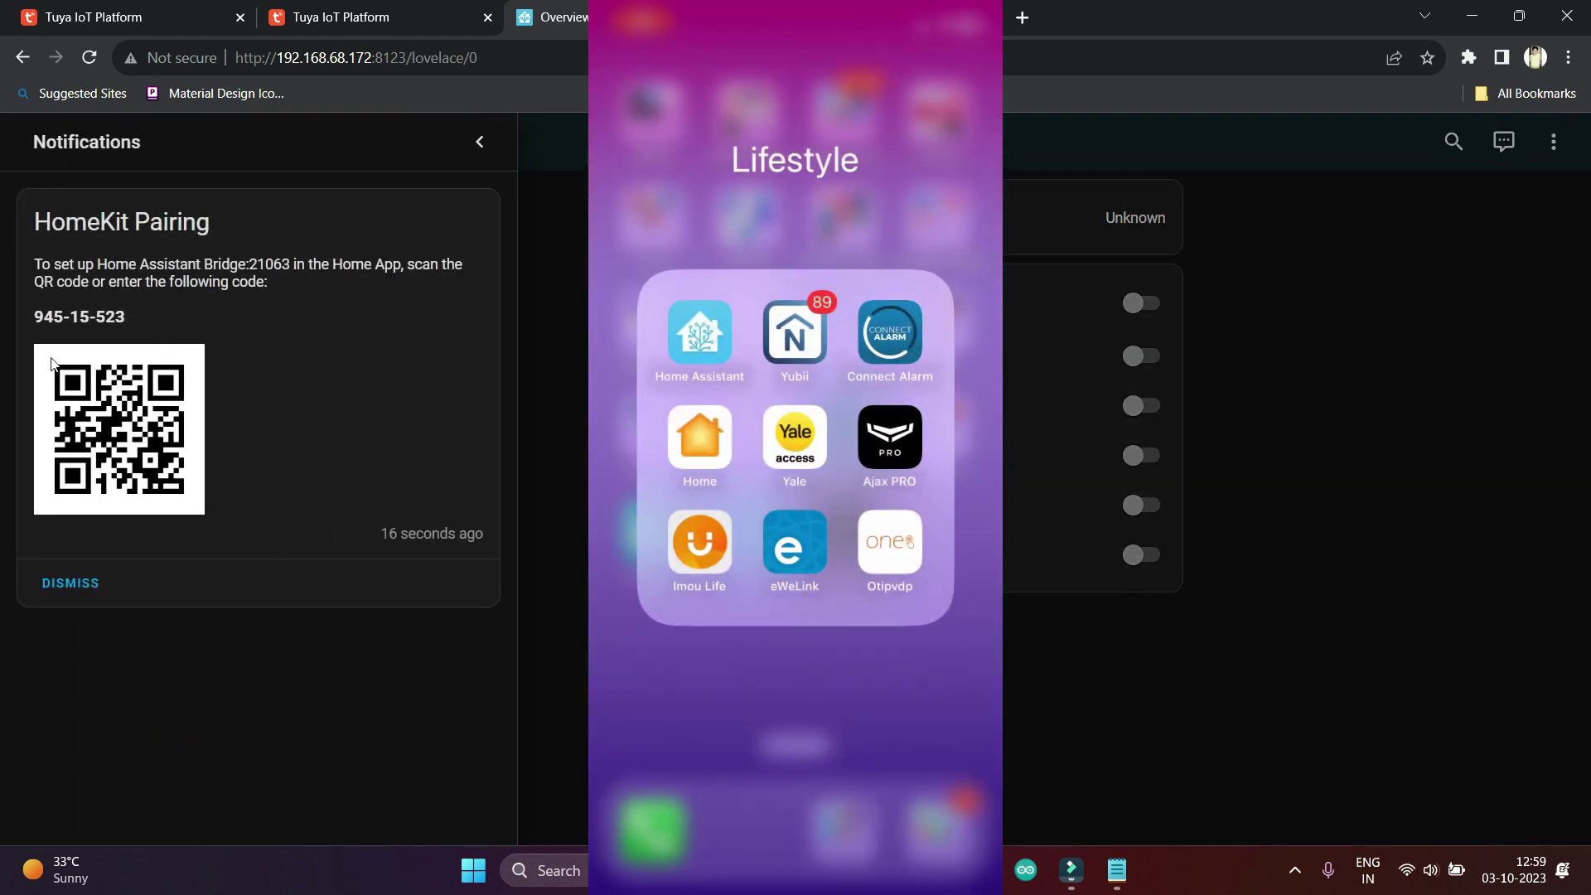